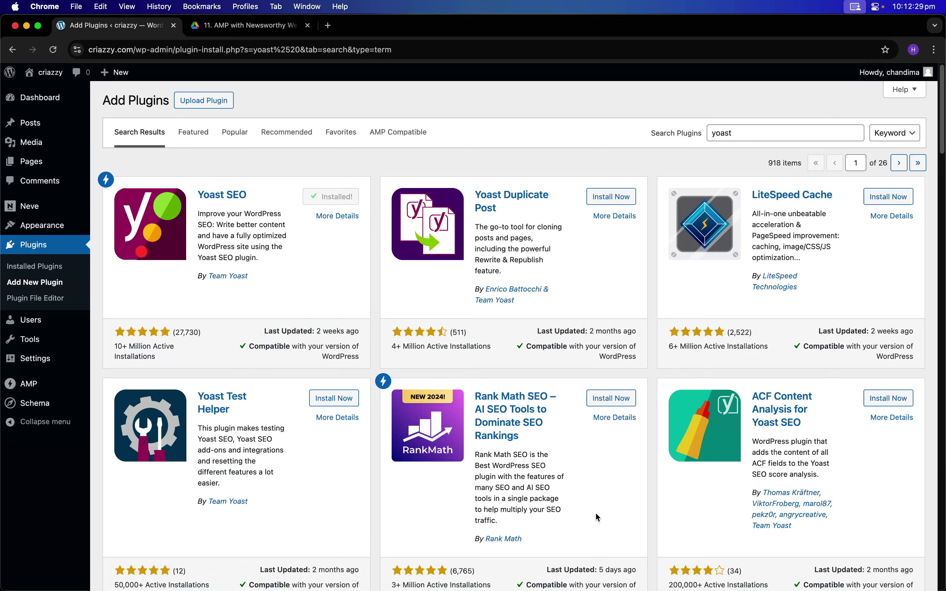
# - Activate the Yoast SEO plugin, skipping its first-time configuration and closing the premium offer
pyautogui.click(350, 199)
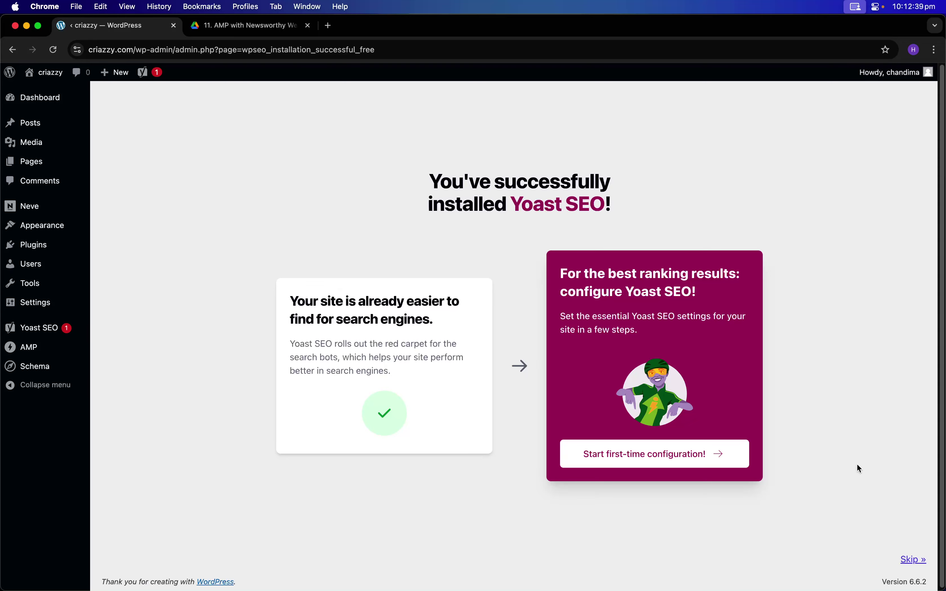
pyautogui.click(913, 559)
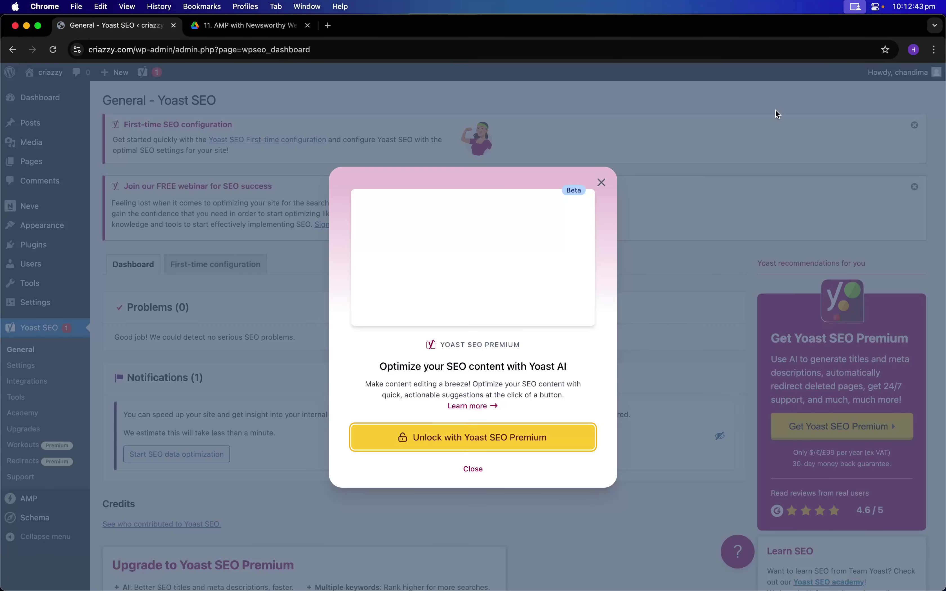
pyautogui.click(601, 183)
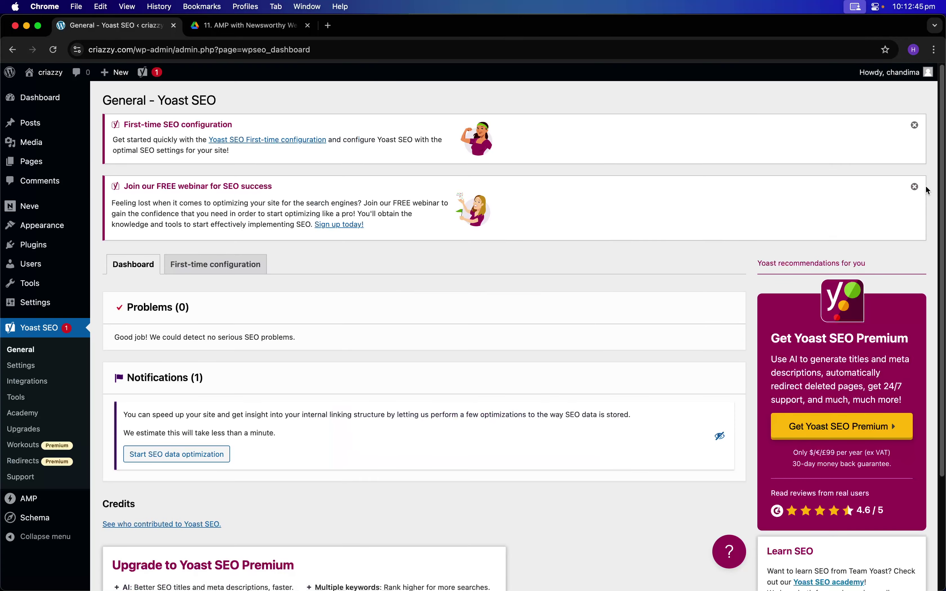
# - Dismiss the webinar and first-time configuration notices and open the Yoast SEO settings
pyautogui.click(915, 187)
pyautogui.click(916, 125)
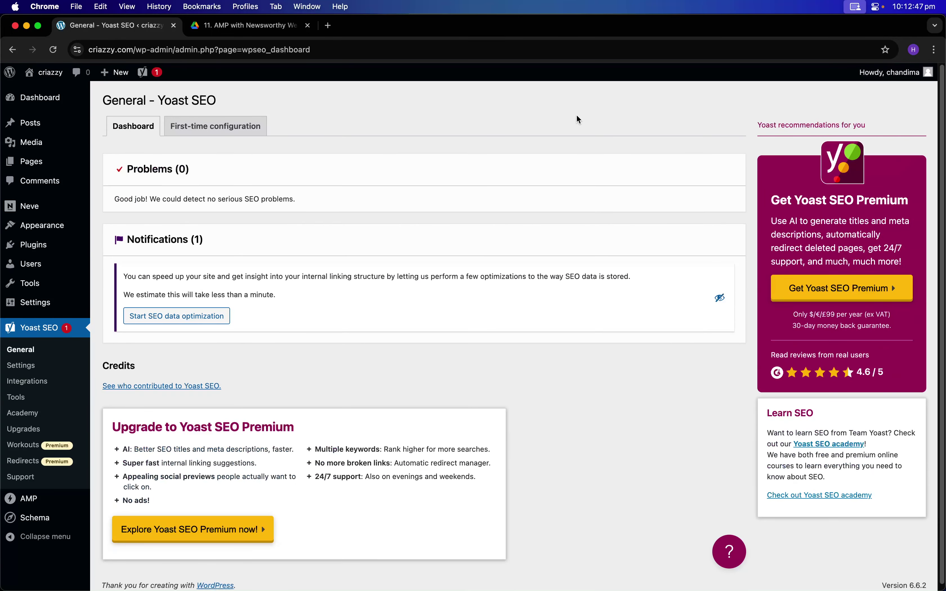
pyautogui.click(63, 368)
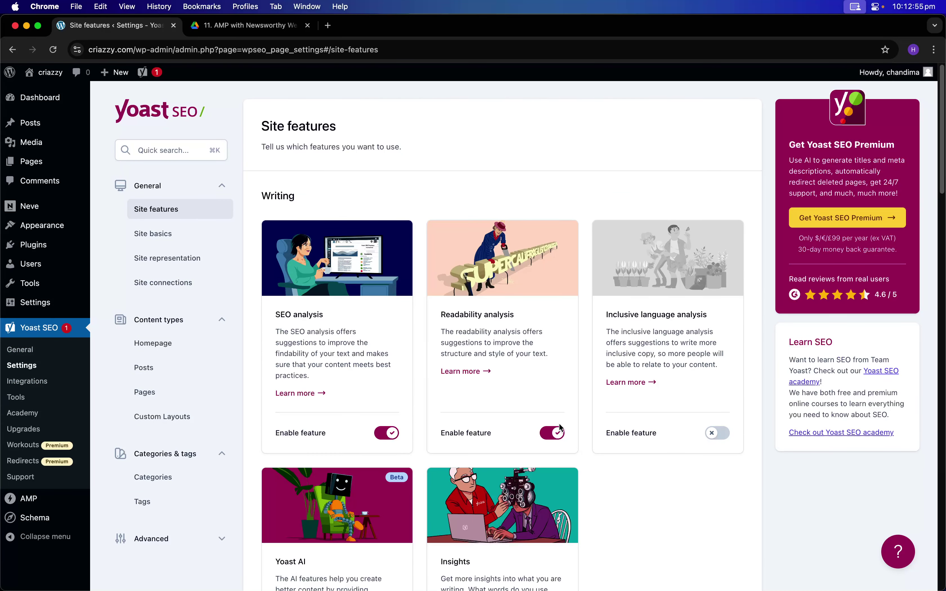
# - Open the list of all posts in a new tab and edit the post "The Surprising Benefits of Doing Absolutely Nothing"
pyautogui.moveTo(30, 123)
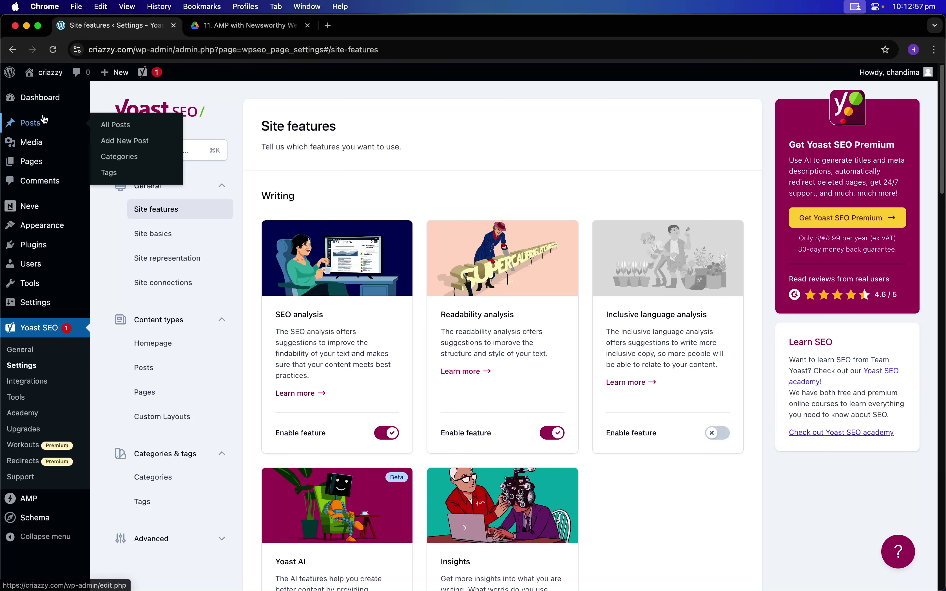
pyautogui.rightClick(105, 120)
pyautogui.click(115, 126)
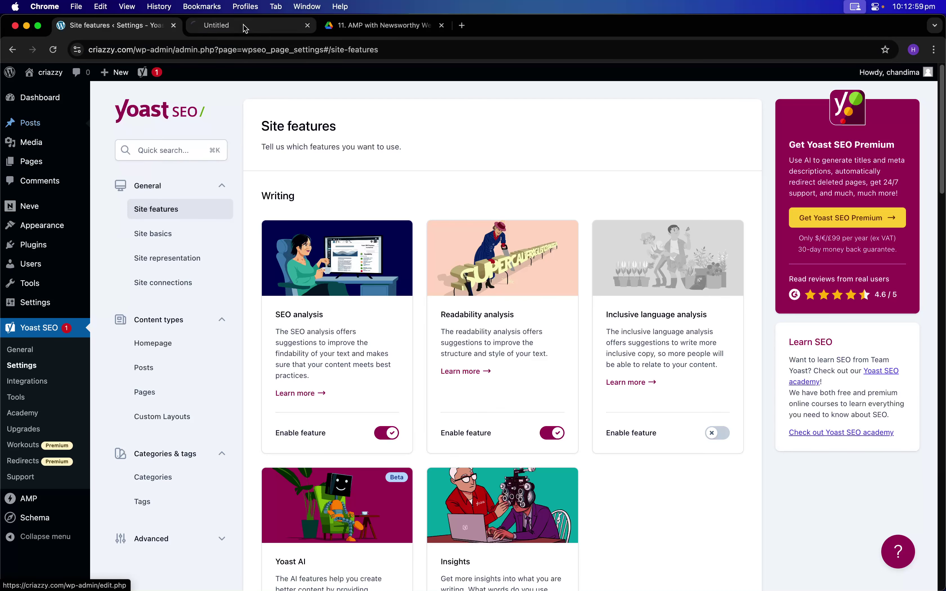
pyautogui.click(247, 26)
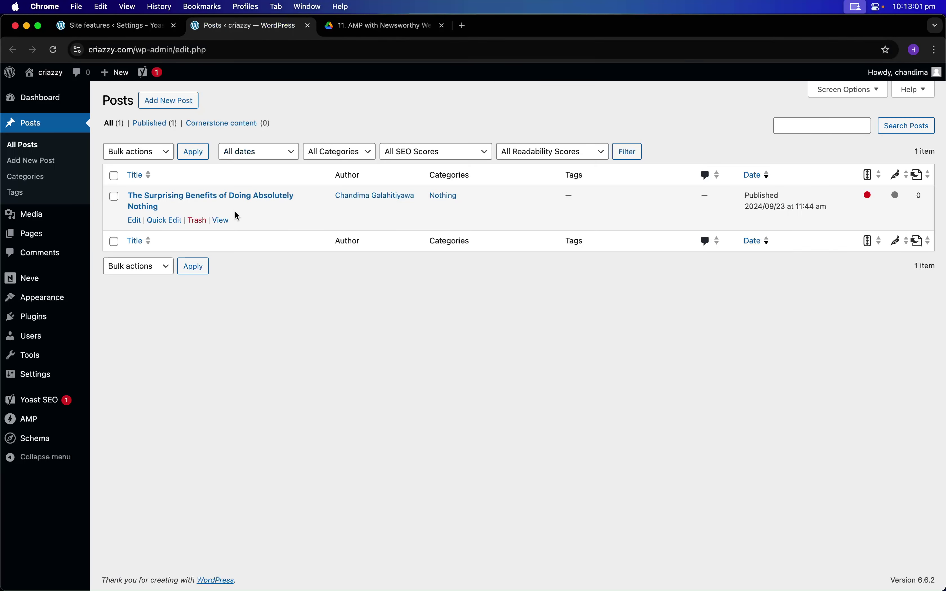
pyautogui.click(134, 221)
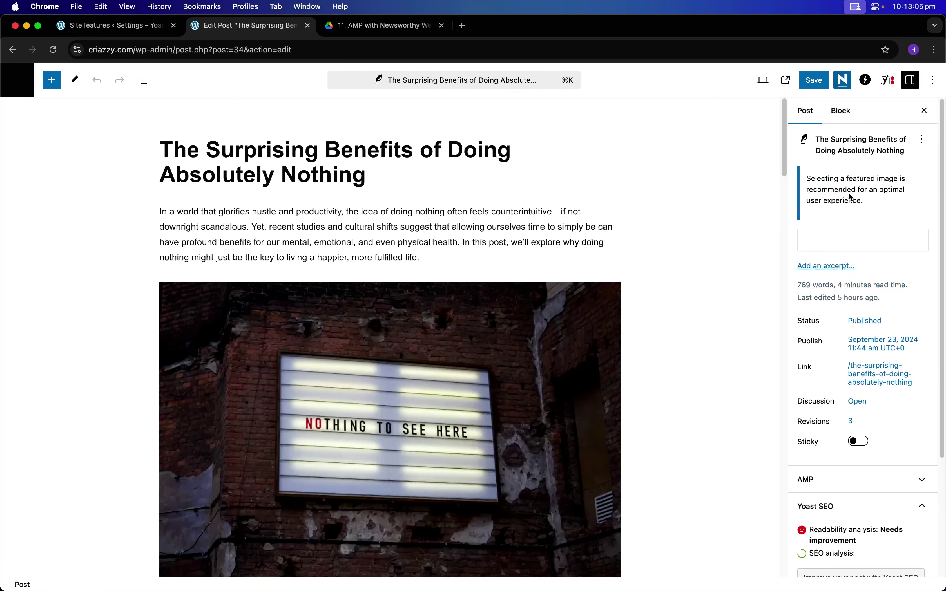
# - Review the Yoast SEO analysis results for the open post
pyautogui.click(889, 80)
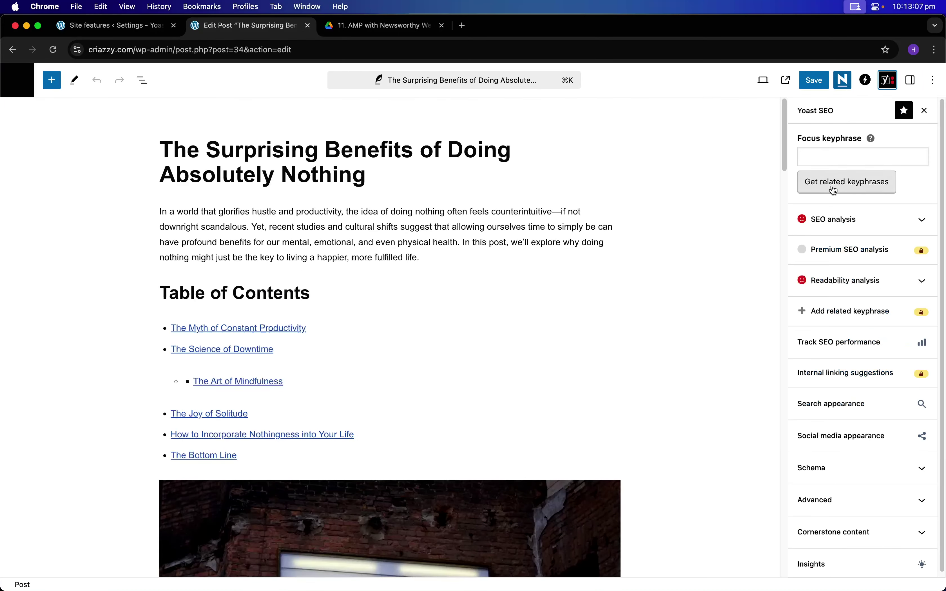
pyautogui.click(855, 221)
pyautogui.scroll(-10, 855, 230)
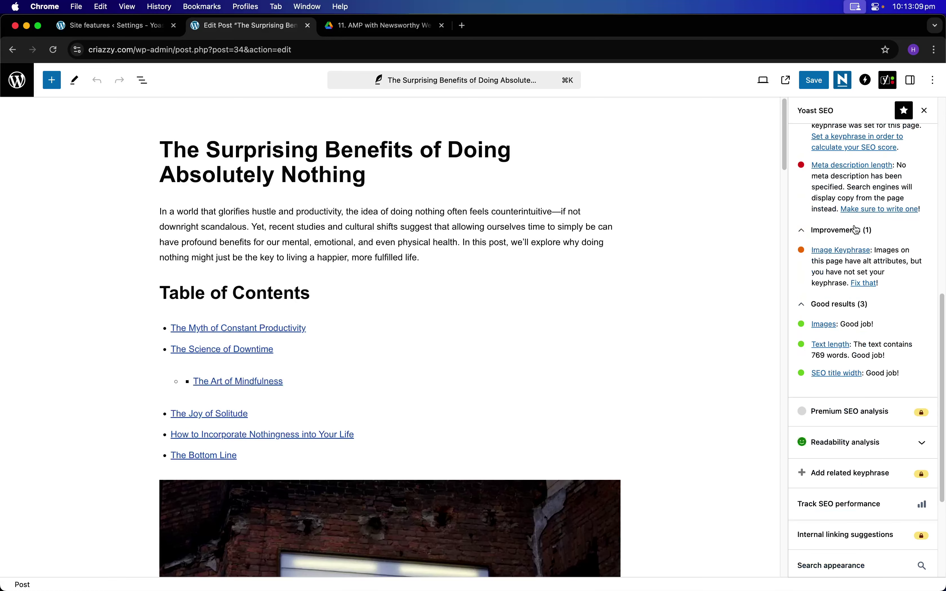
pyautogui.scroll(10, 860, 233)
pyautogui.click(862, 231)
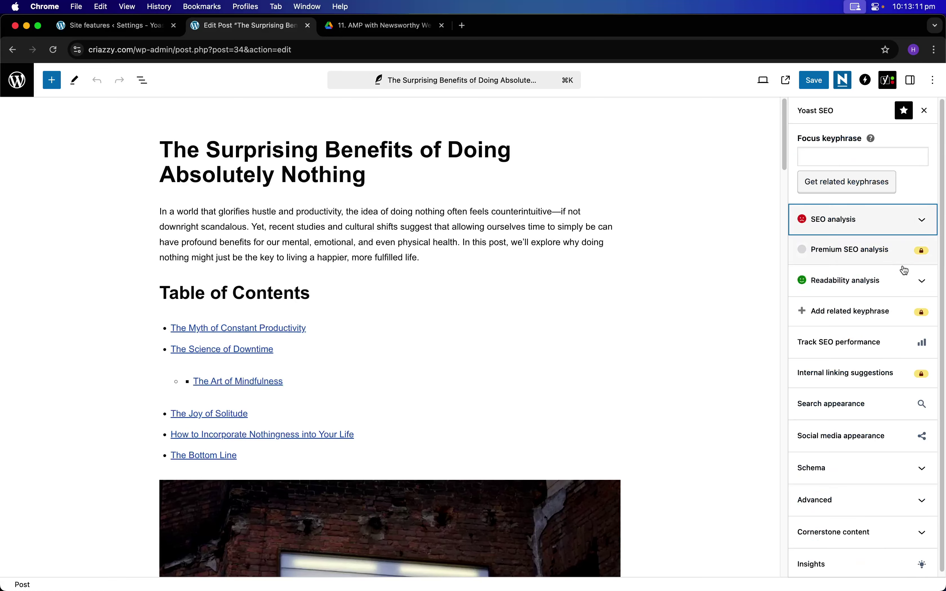
# - Examine the post's readability analysis results and reopen its SEO analysis
pyautogui.click(895, 280)
pyautogui.scroll(-5, 887, 301)
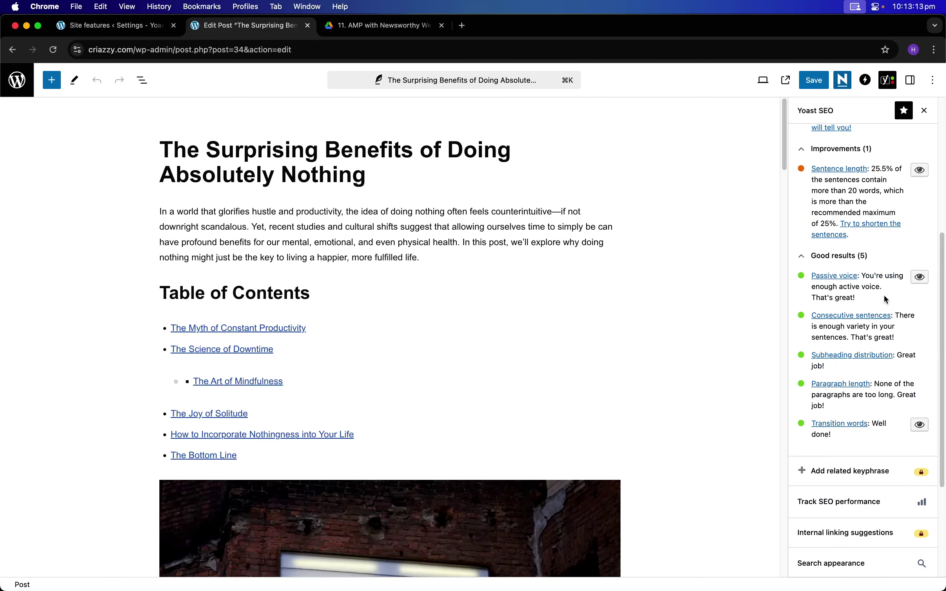
pyautogui.scroll(5, 888, 300)
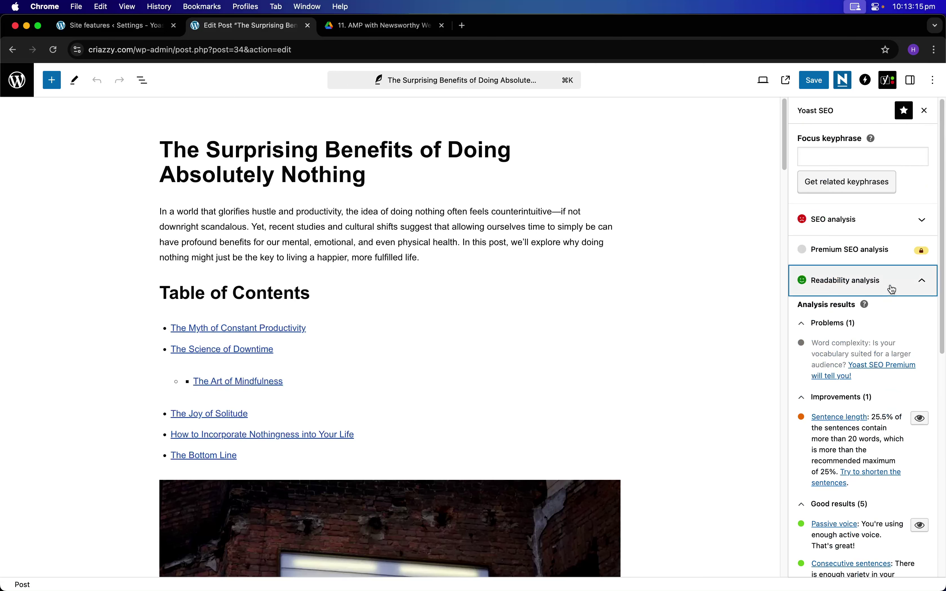
pyautogui.click(891, 229)
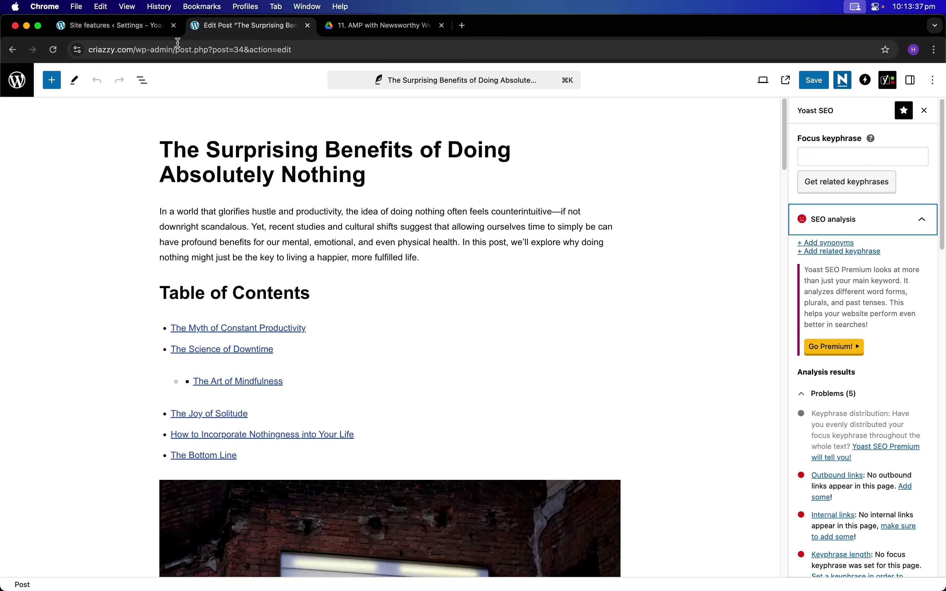
# - Return to the Yoast SEO settings tab and review the site features for writing, site structure, social sharing and tools
pyautogui.click(137, 28)
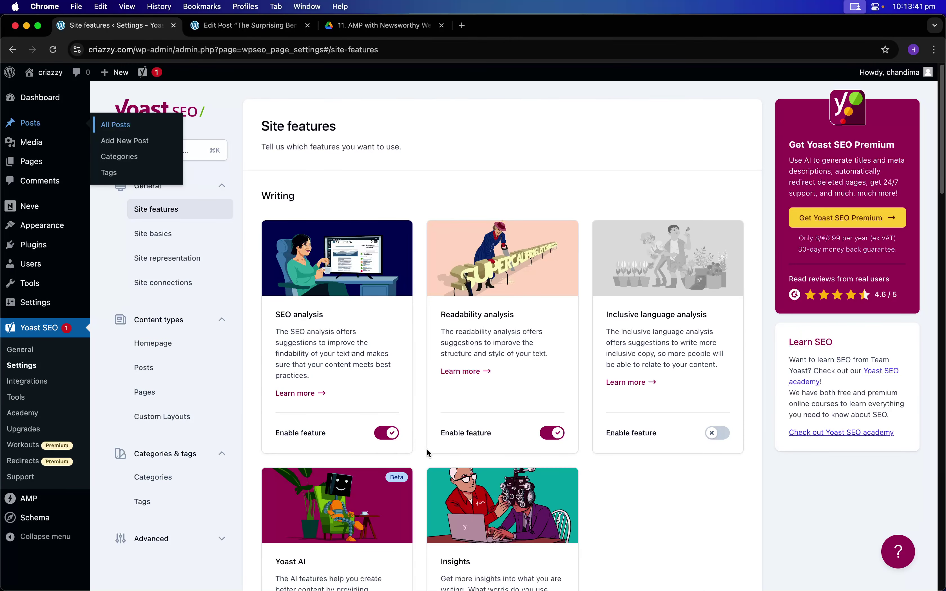
pyautogui.scroll(-5, 646, 488)
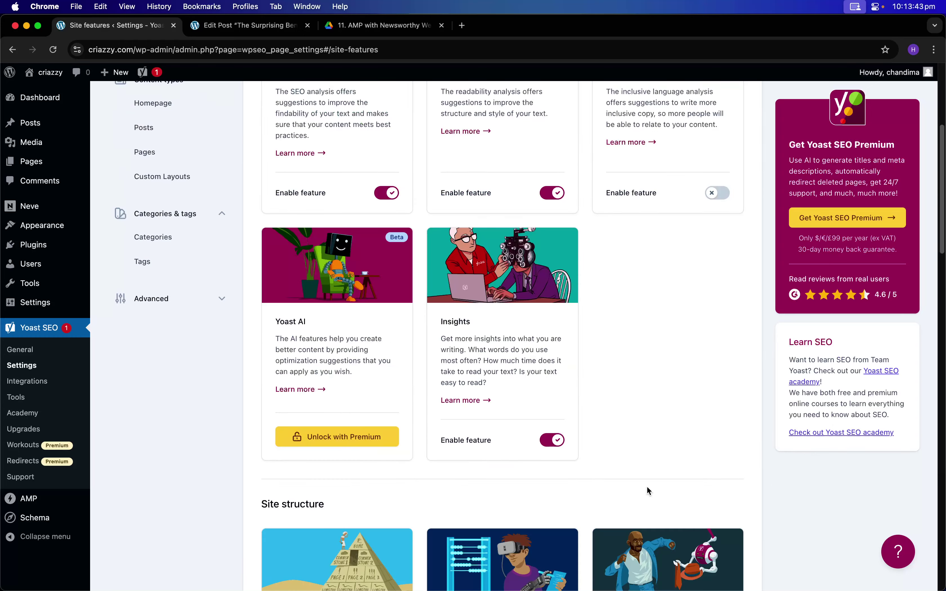
pyautogui.scroll(-10, 593, 450)
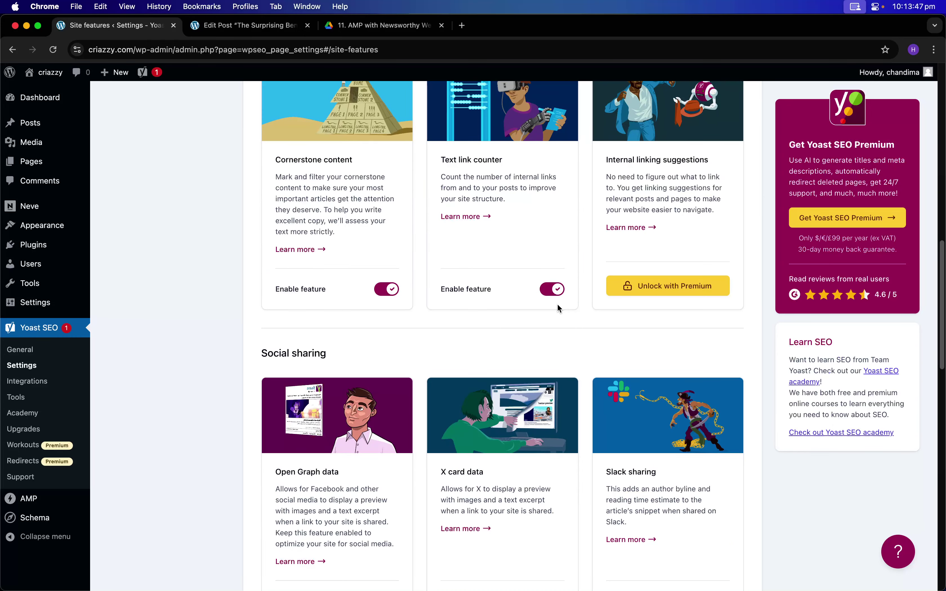
pyautogui.scroll(-9, 557, 304)
pyautogui.scroll(7, 557, 304)
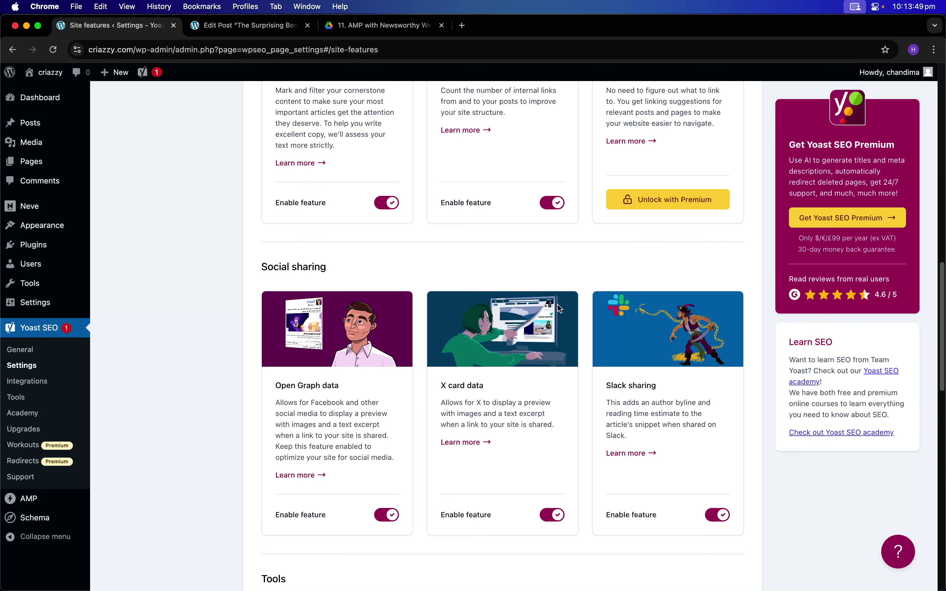
pyautogui.scroll(-6, 461, 304)
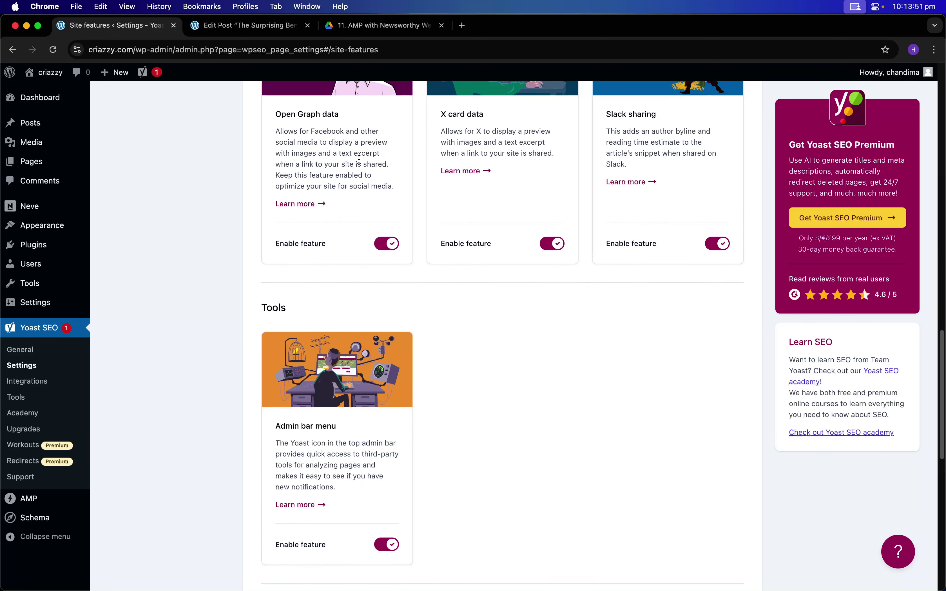
pyautogui.scroll(3, 359, 159)
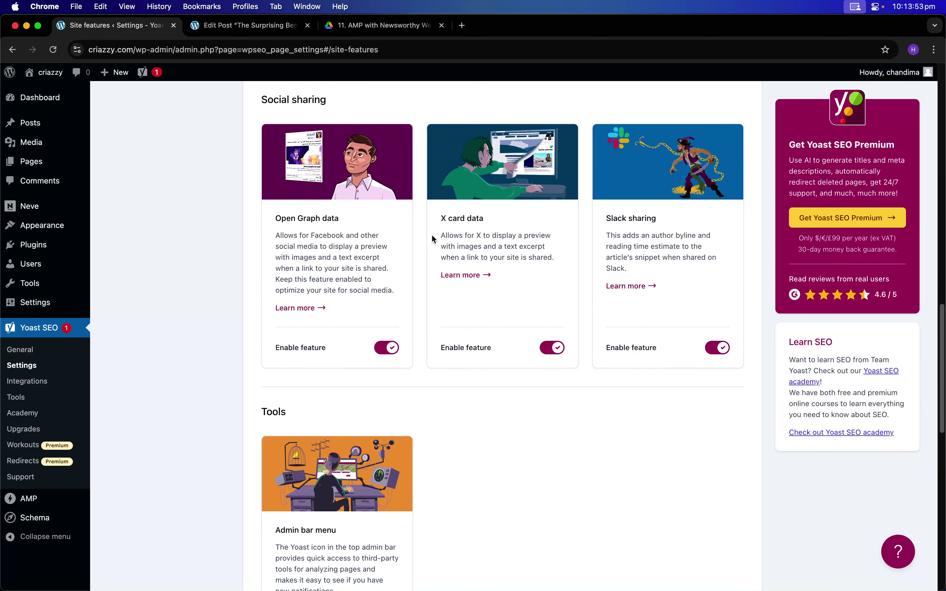
pyautogui.scroll(-10, 430, 293)
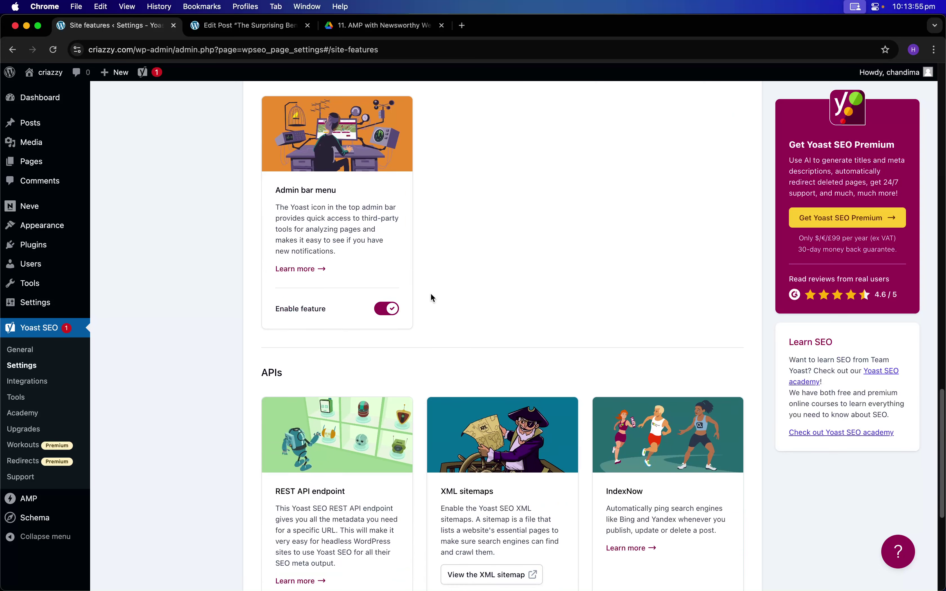
# - Disable the REST API endpoint feature among the Yoast SEO APIs and save the changes
pyautogui.scroll(-4, 430, 293)
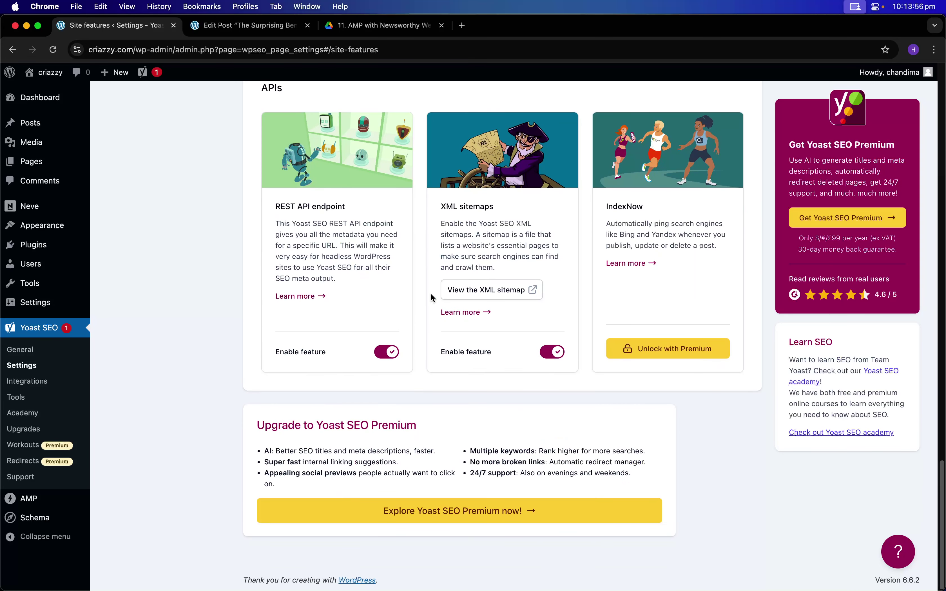
pyautogui.click(396, 359)
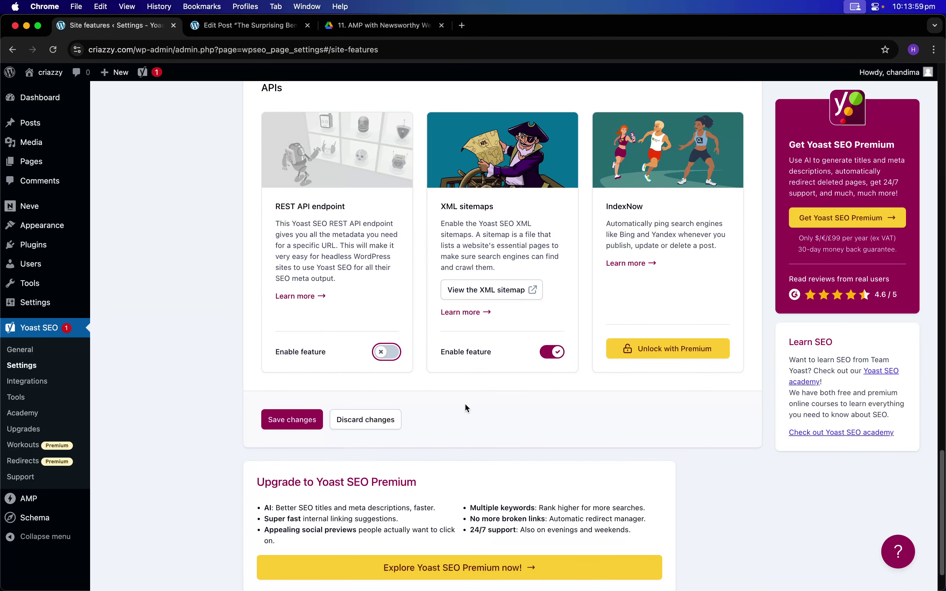
pyautogui.click(279, 422)
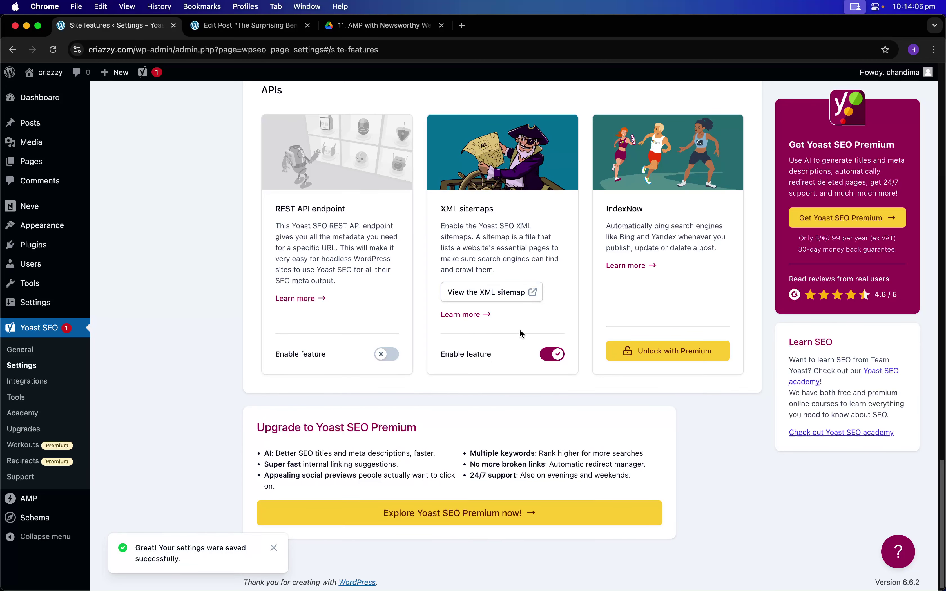
# - Look through the Site basics, Site representation and Site connections settings of Yoast SEO
pyautogui.scroll(12, 523, 333)
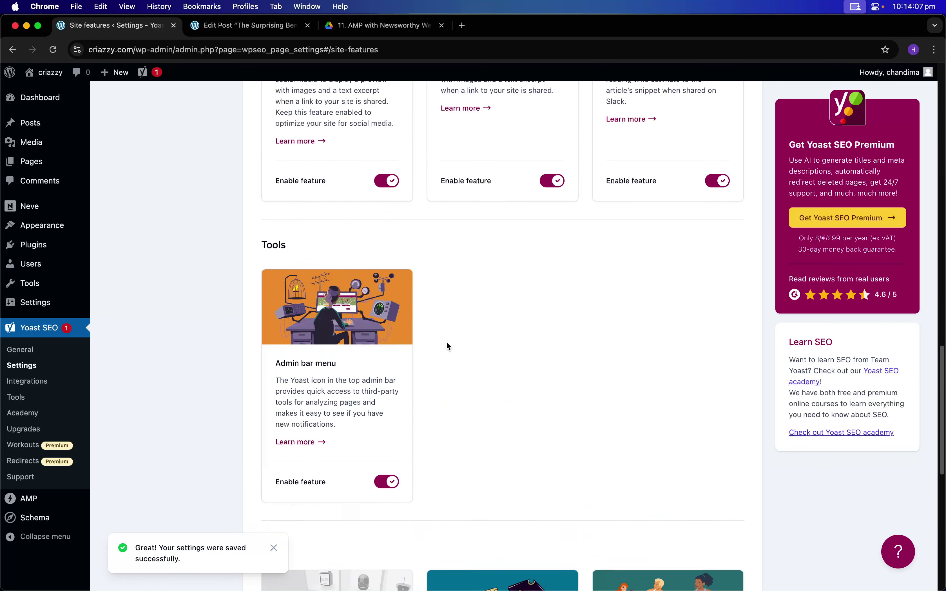
pyautogui.scroll(15, 448, 345)
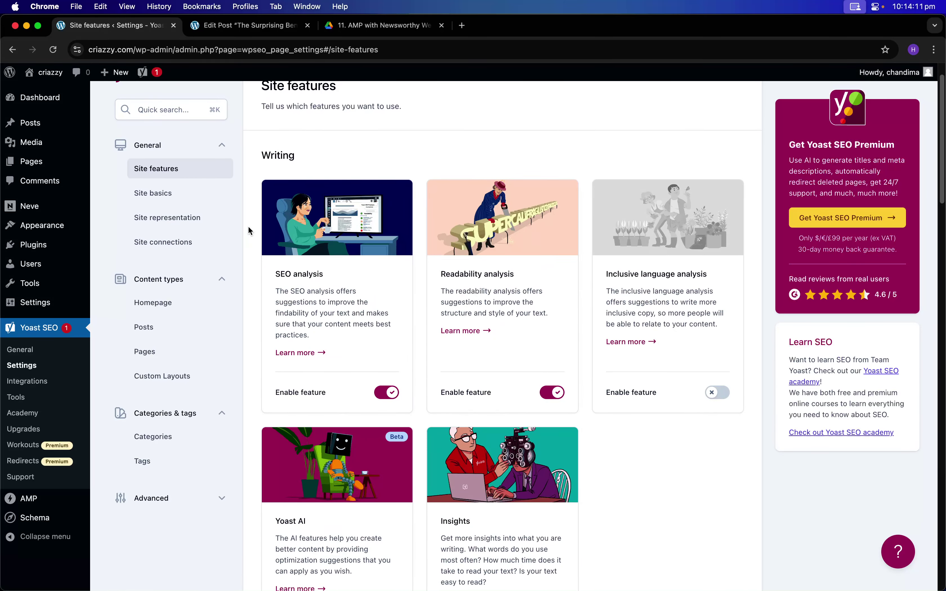
pyautogui.click(209, 191)
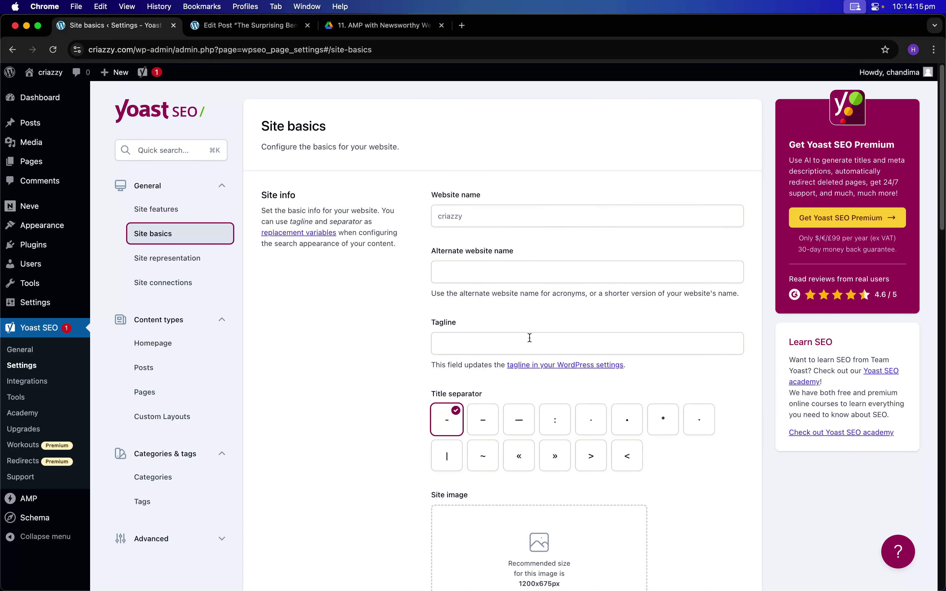
pyautogui.scroll(-6, 530, 338)
pyautogui.scroll(6, 481, 329)
pyautogui.click(178, 259)
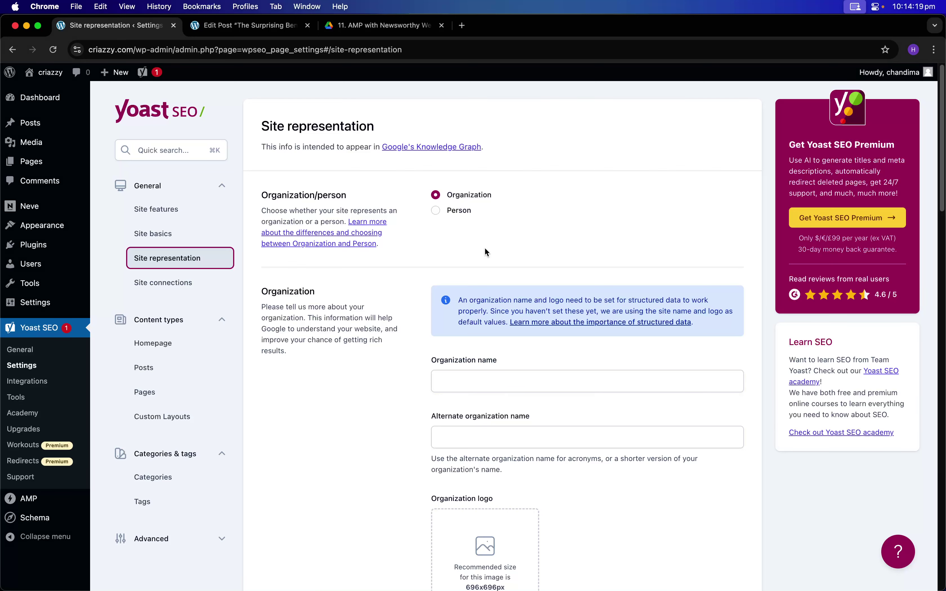
pyautogui.click(176, 287)
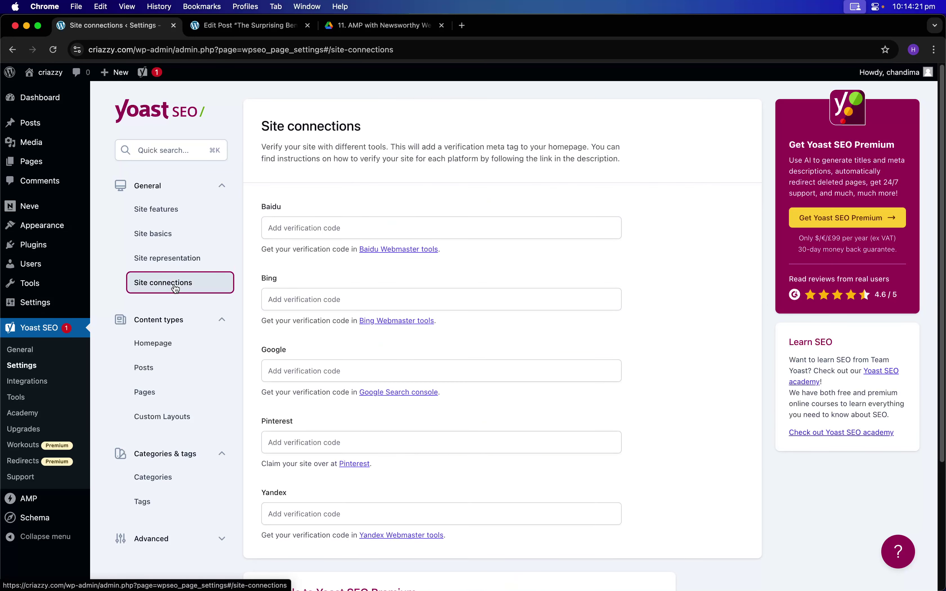
# - Open the Yoast SEO Homepage settings and load criazzy.com in the post editor's tab to compare the live homepage
pyautogui.click(180, 341)
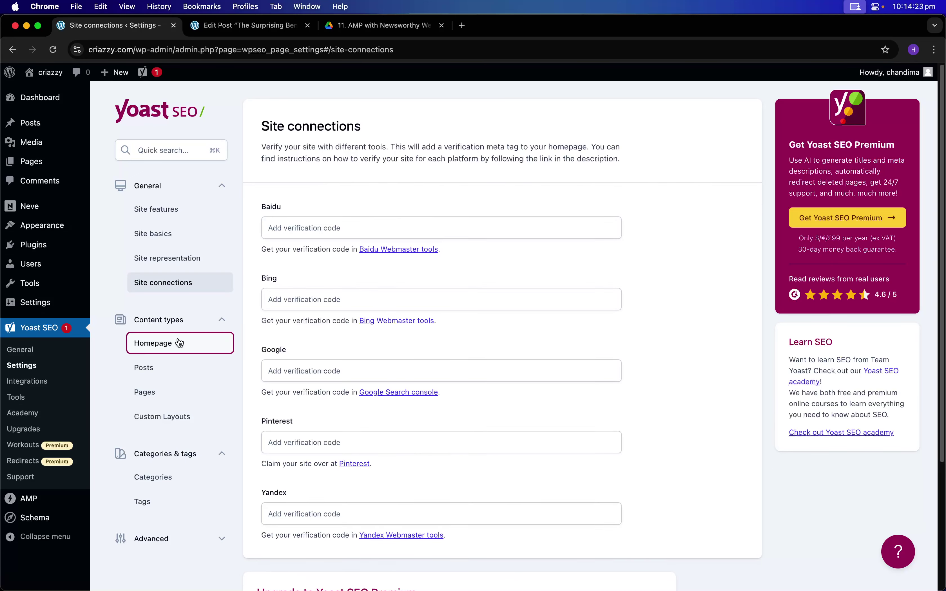
pyautogui.click(250, 25)
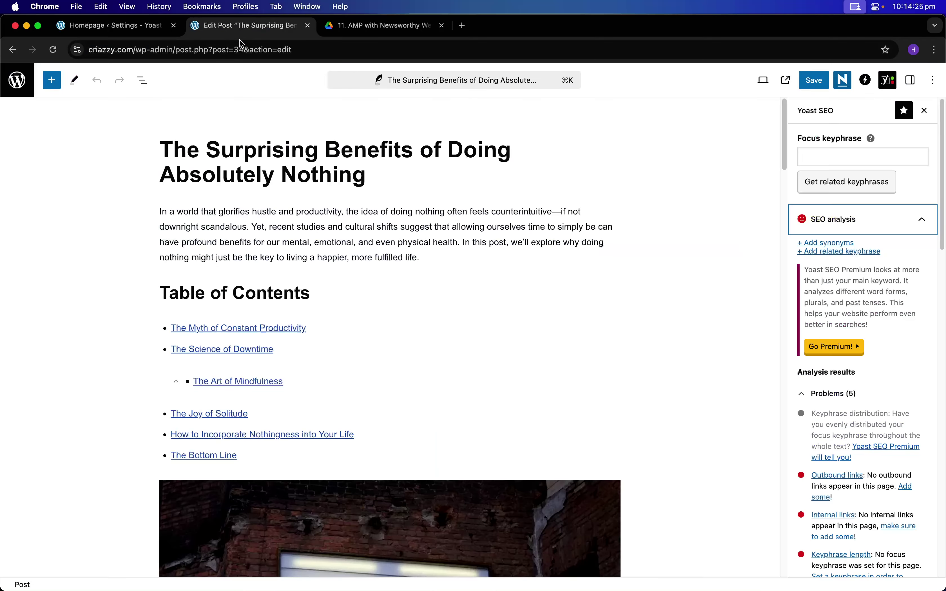
pyautogui.moveTo(131, 50); pyautogui.dragTo(342, 75)
pyautogui.press('BackSpace')
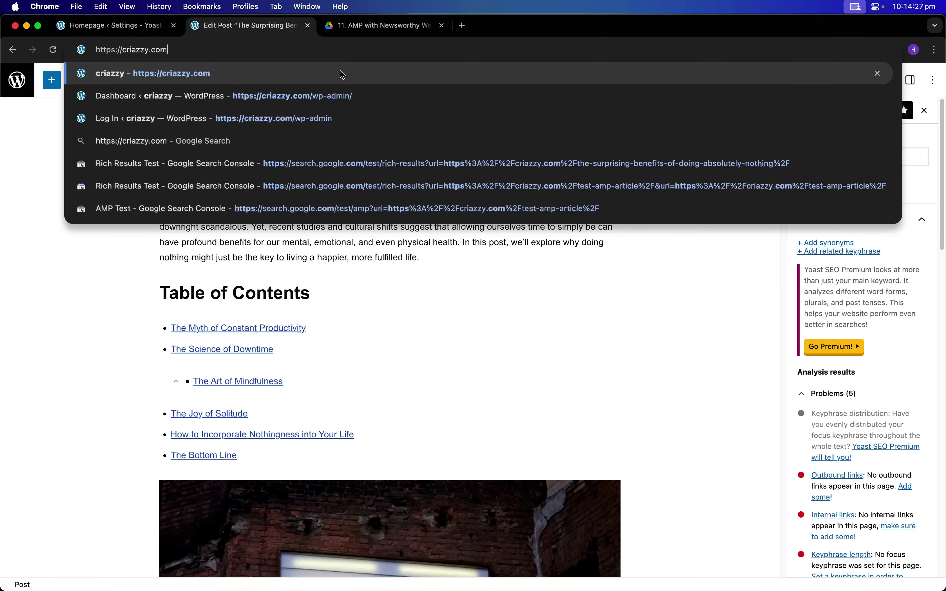
pyautogui.press('Return')
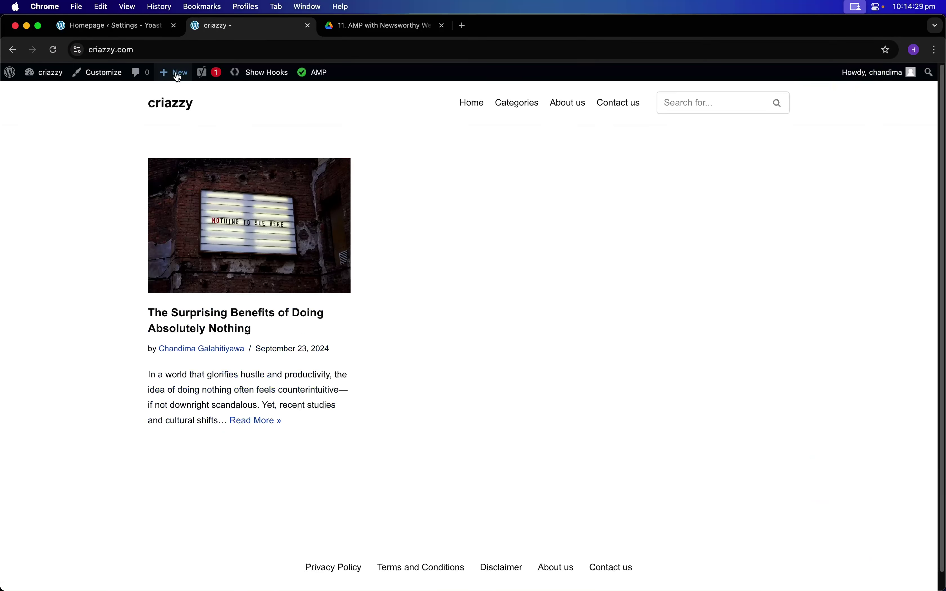
pyautogui.click(126, 28)
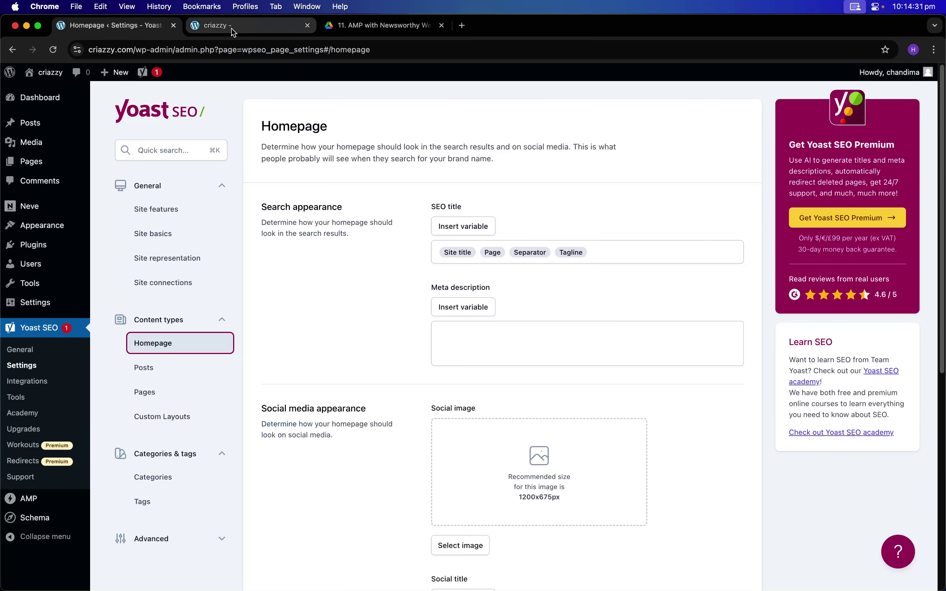
# - Clear all the variables from the homepage SEO title
pyautogui.click(632, 250)
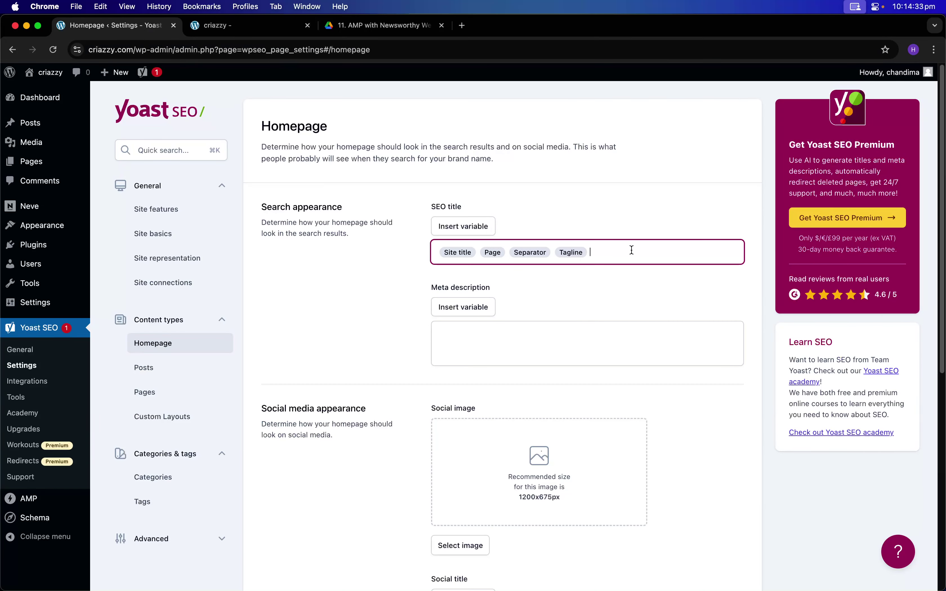
pyautogui.press('BackSpace')
pyautogui.press('BackSpace')
pyautogui.press('BackSpace')
pyautogui.press('BackSpace')
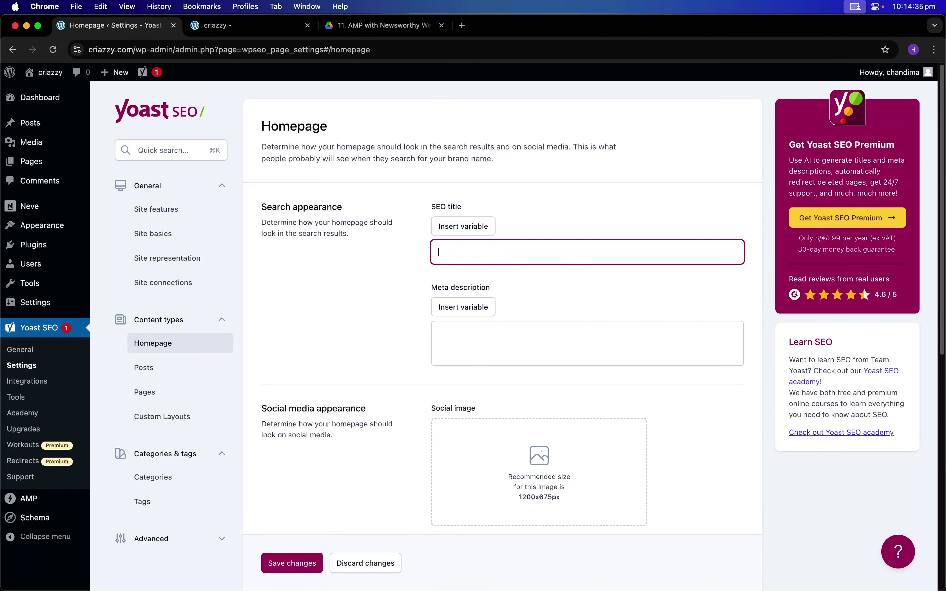
# - Copy the site name from the live homepage's address and start the SEO title with "criazzy -"
pyautogui.click(251, 25)
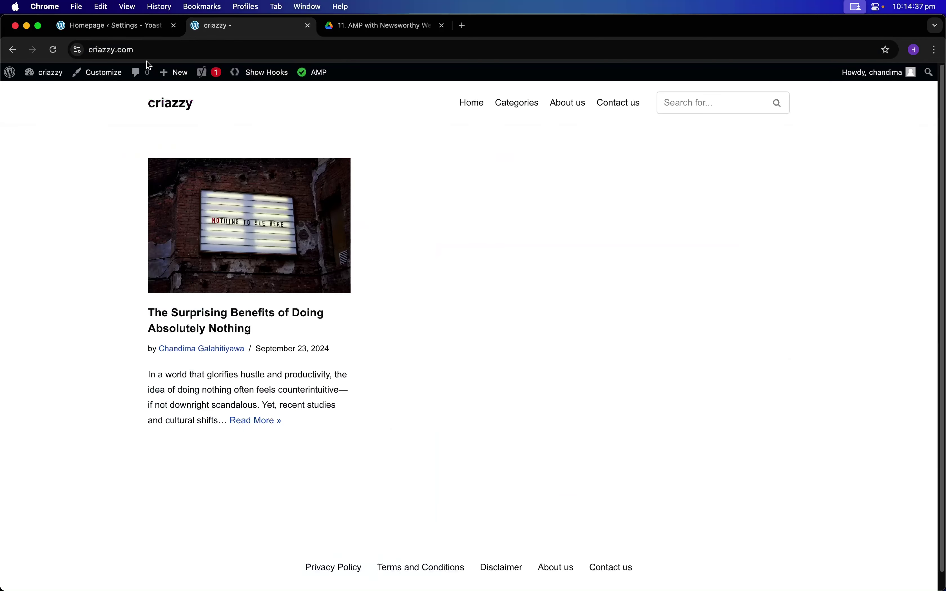
pyautogui.click(125, 49)
pyautogui.doubleClick(122, 47)
pyautogui.press('super+c')
pyautogui.click(130, 33)
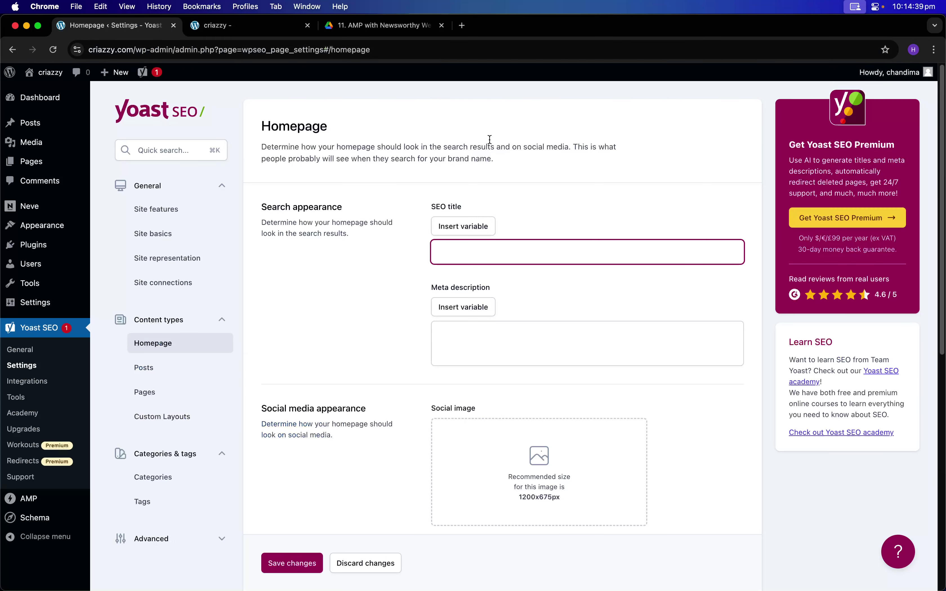
pyautogui.press('super+v')
# - Enter the rough phrase "lastest tranding" in the browser's address bar to get spelling suggestions for the title
pyautogui.click(298, 17)
pyautogui.click(145, 34)
pyautogui.click(160, 42)
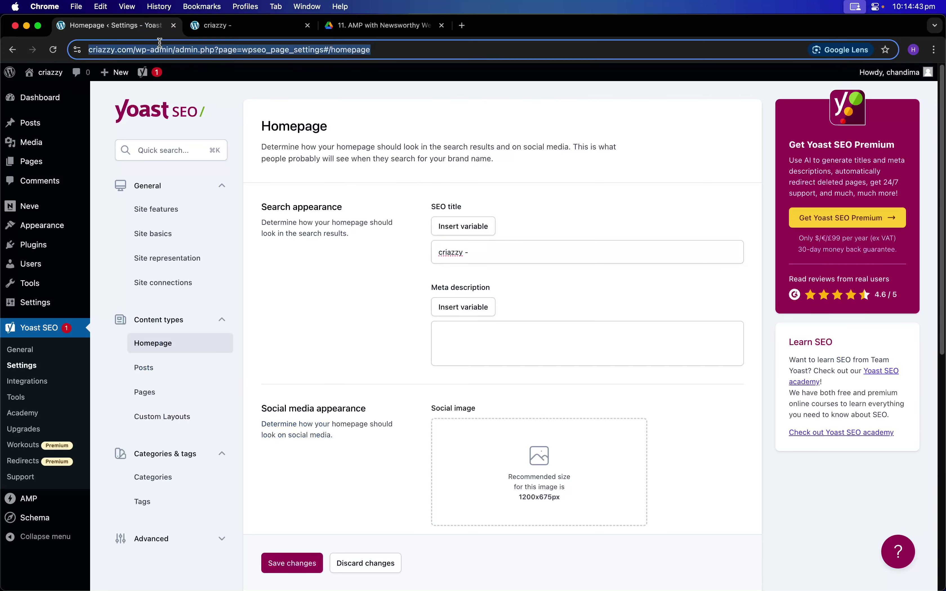
pyautogui.write('lastest ')
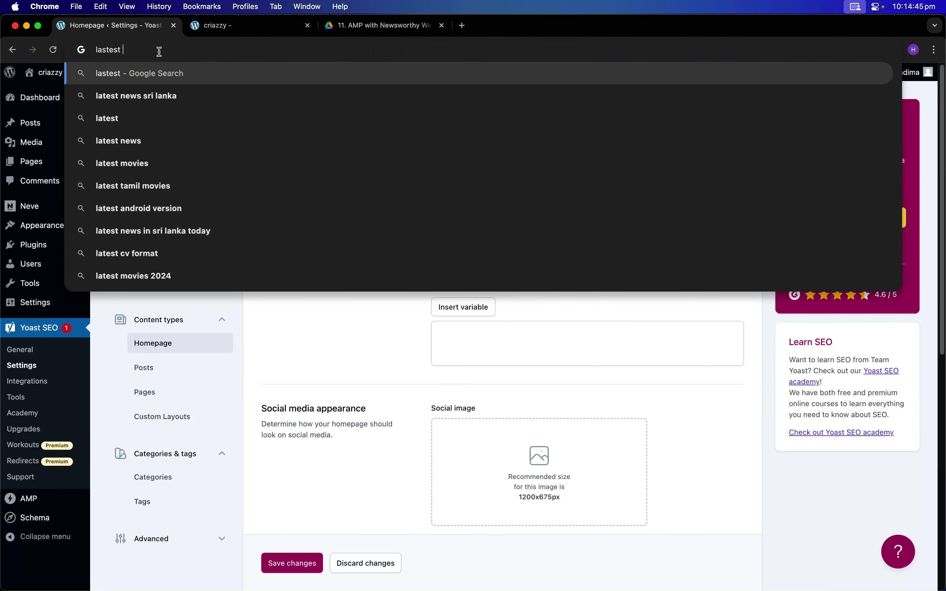
pyautogui.write('trad')
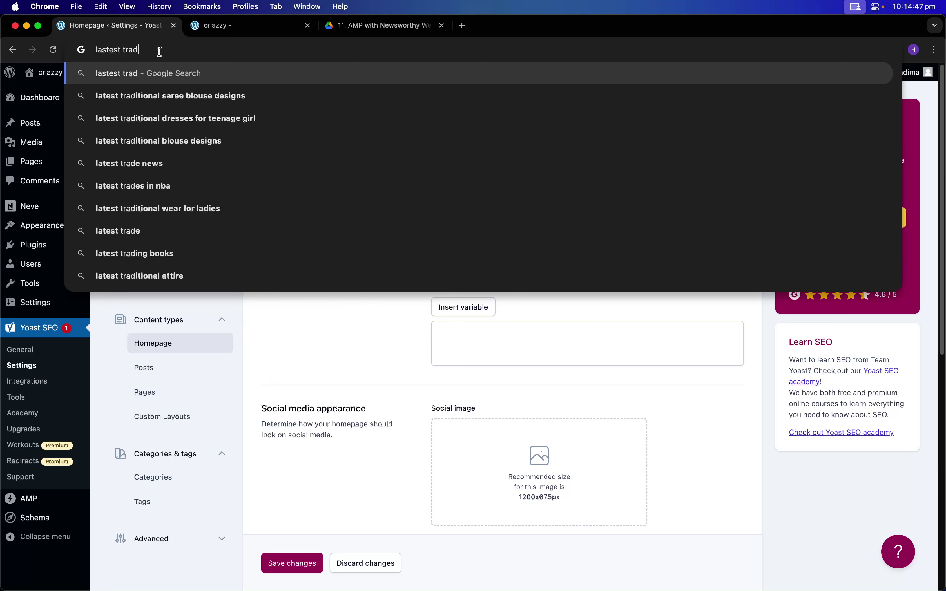
pyautogui.press('BackSpace')
pyautogui.press('BackSpace')
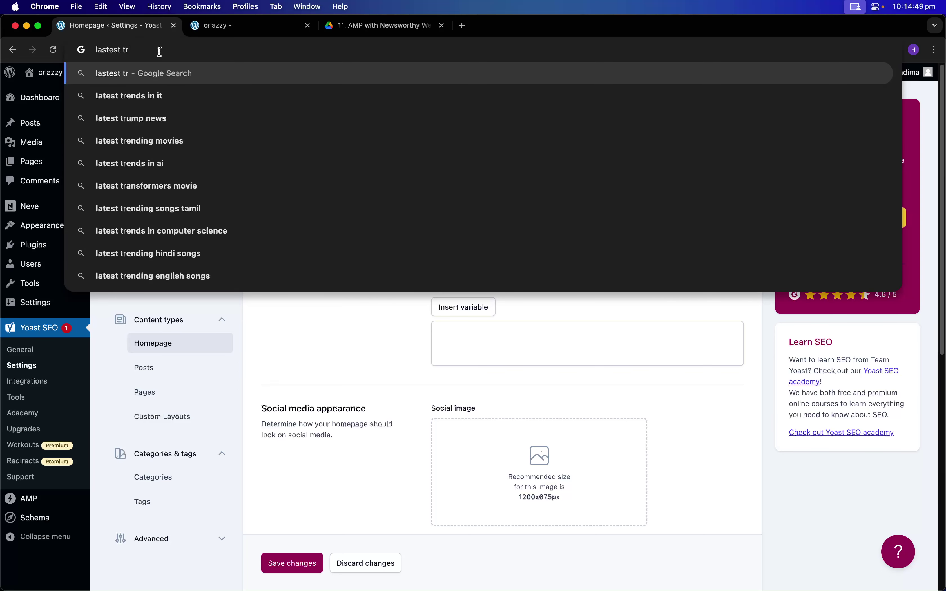
pyautogui.write('anding')
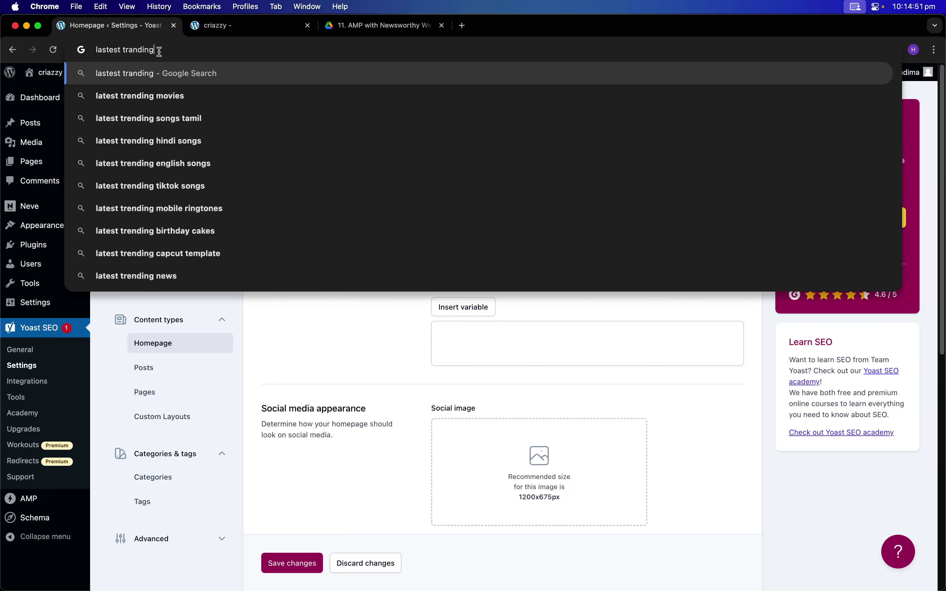
# - Take the suggested spelling in the address bar and complete the phrase as "latest trending stories"
pyautogui.press('Down')
pyautogui.press('BackSpace')
pyautogui.press('BackSpace')
pyautogui.press('BackSpace')
pyautogui.press('BackSpace')
pyautogui.press('BackSpace')
pyautogui.press('BackSpace')
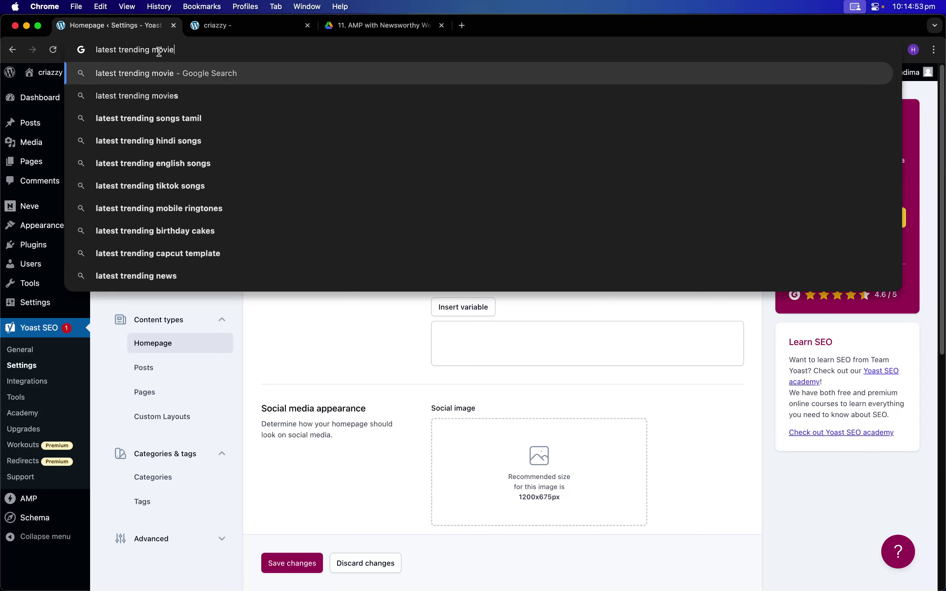
pyautogui.write('stories')
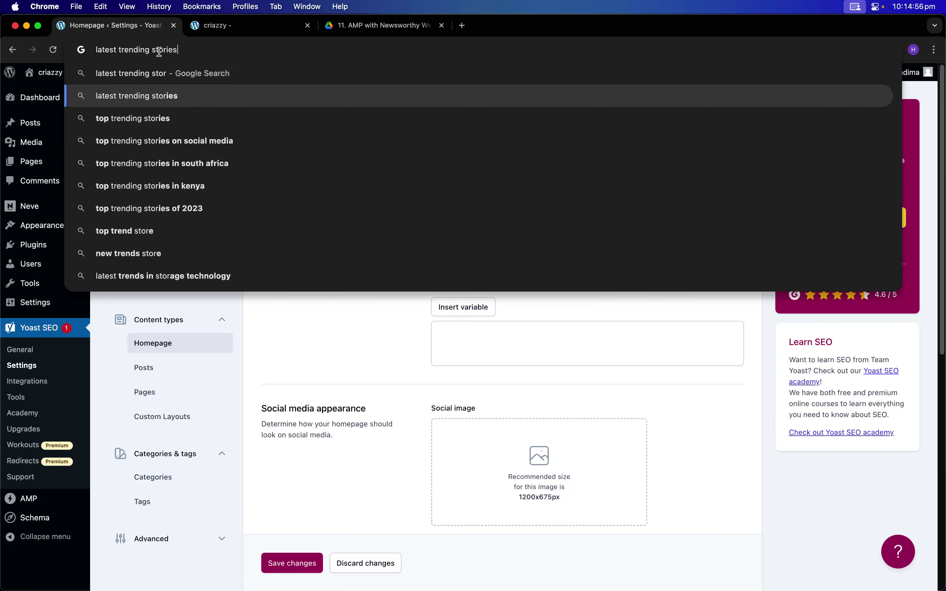
# - Move the phrase from the address bar into the SEO title so it reads "criazzy - latest trending stories"
pyautogui.press('super+a')
pyautogui.press('BackSpace')
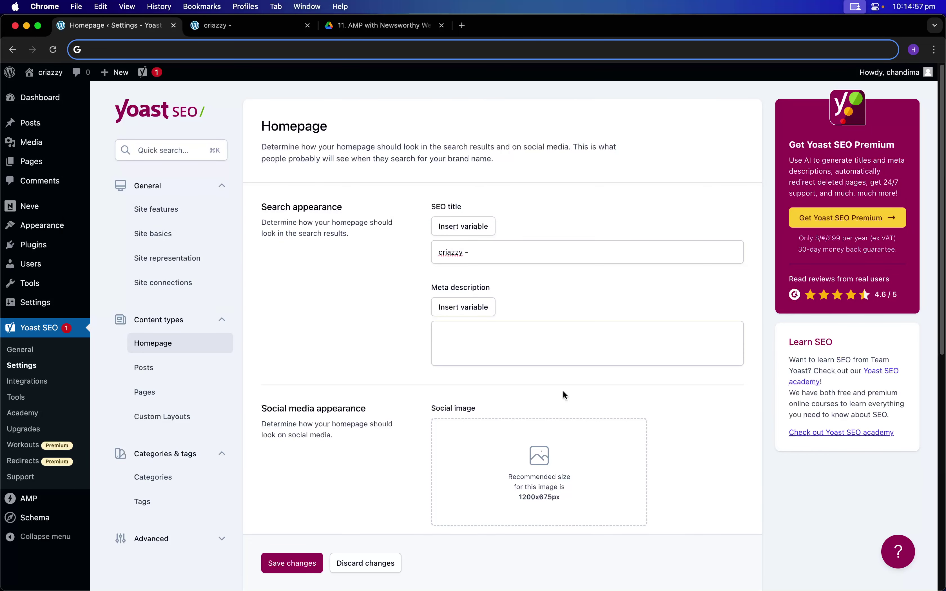
pyautogui.click(590, 252)
pyautogui.press('super+v')
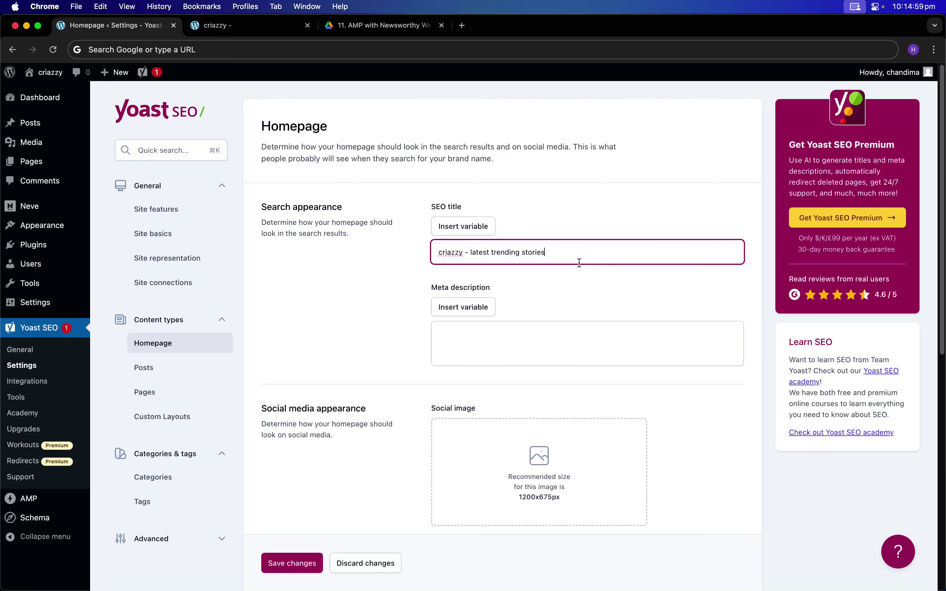
# - Begin the homepage meta description with the site name criazzy copied from the SEO title
pyautogui.click(508, 329)
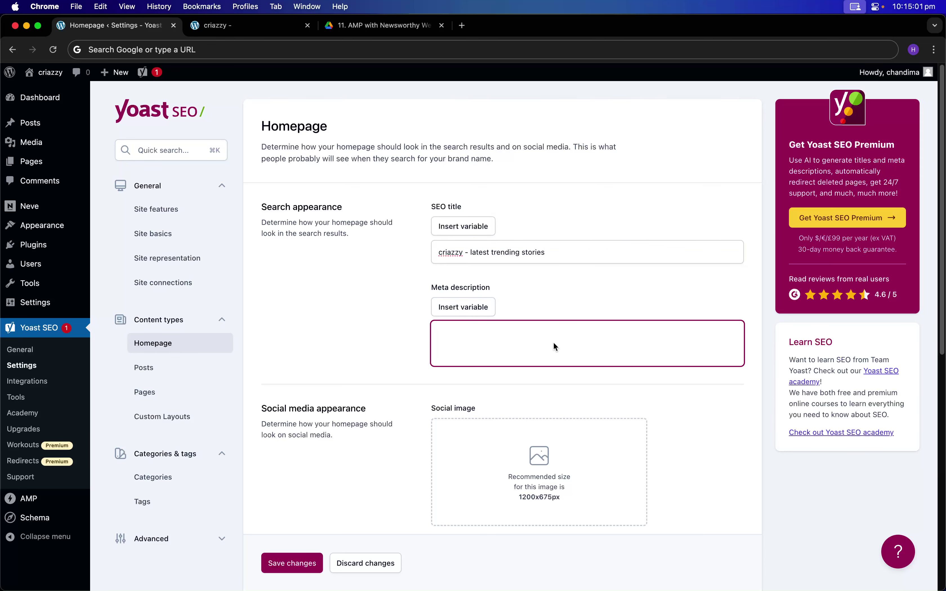
pyautogui.click(438, 253)
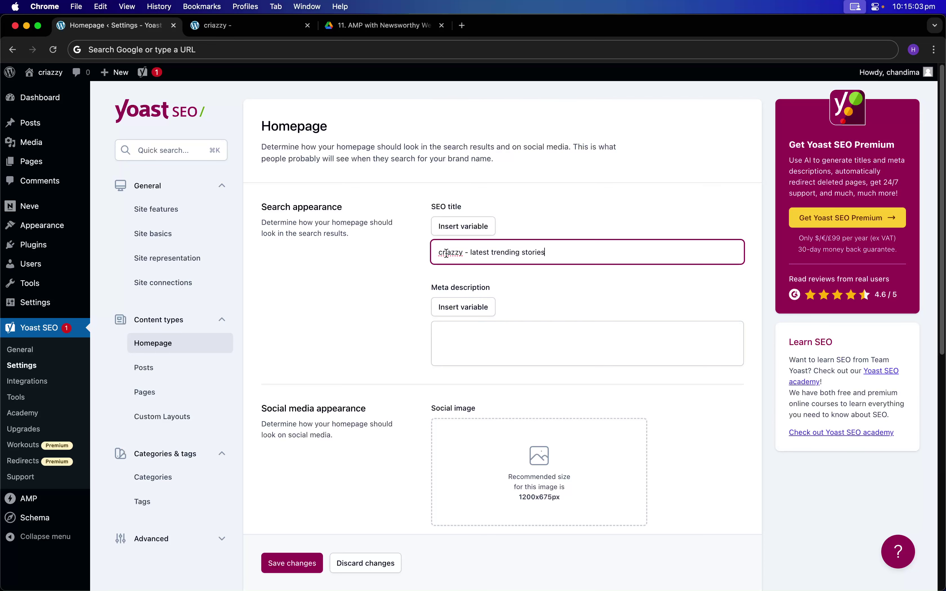
pyautogui.doubleClick(446, 254)
pyautogui.click(567, 341)
pyautogui.press('super+v')
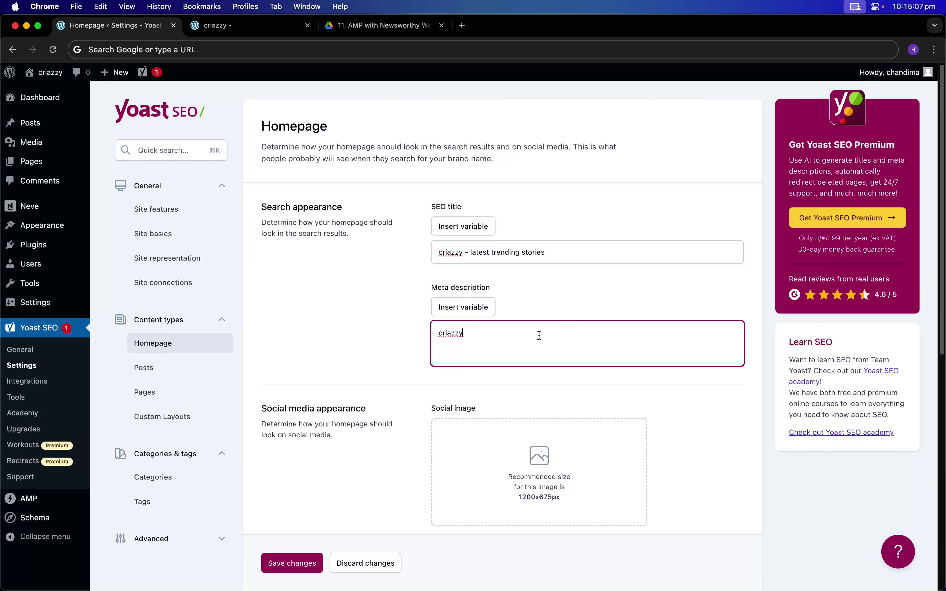
# - Copy the full SEO title and open chatgpt.com in a new tab placed beside the Yoast SEO settings tab
pyautogui.click(469, 254)
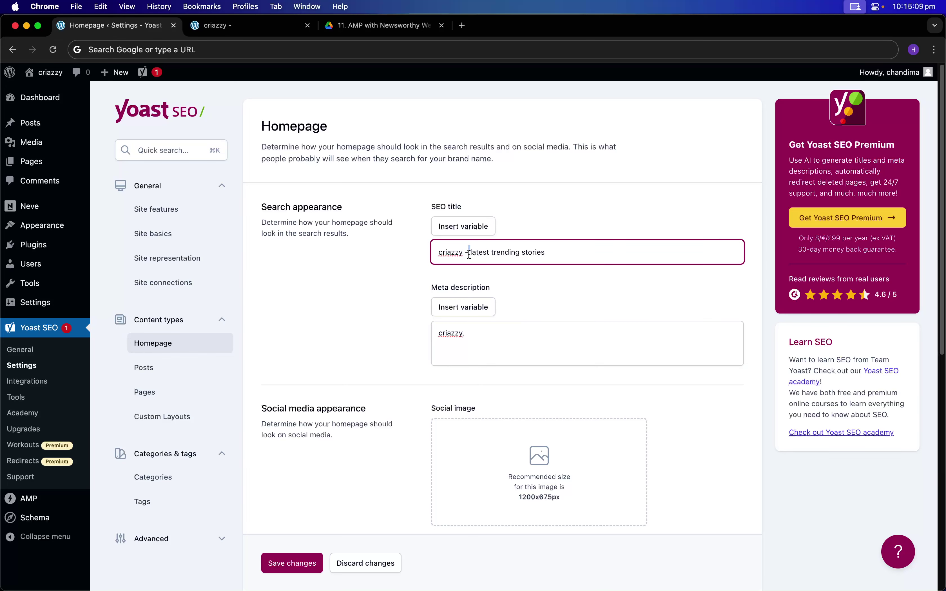
pyautogui.press('super+a')
pyautogui.press('super+c')
pyautogui.click(462, 26)
pyautogui.write('c')
pyautogui.press('Return')
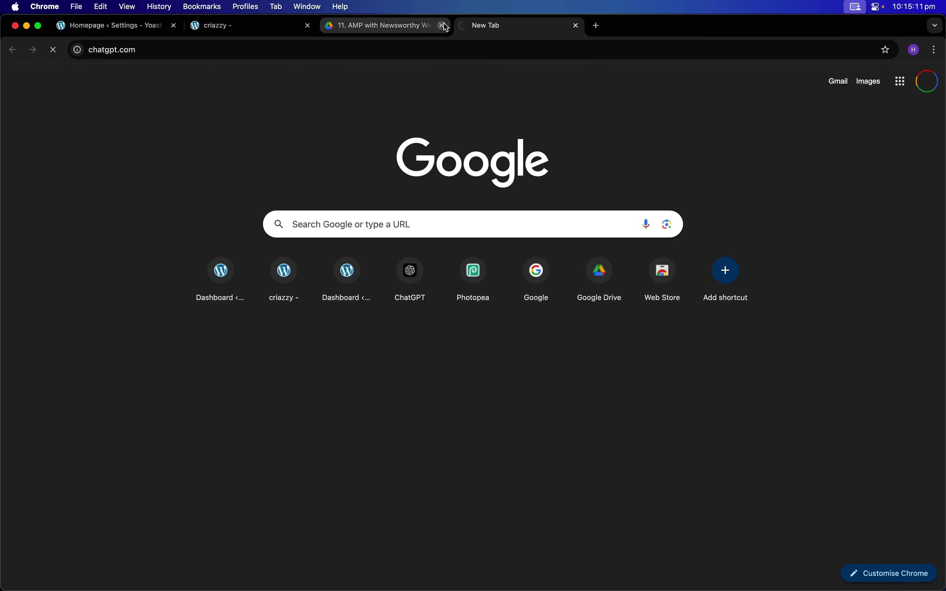
pyautogui.moveTo(484, 29); pyautogui.dragTo(269, 28)
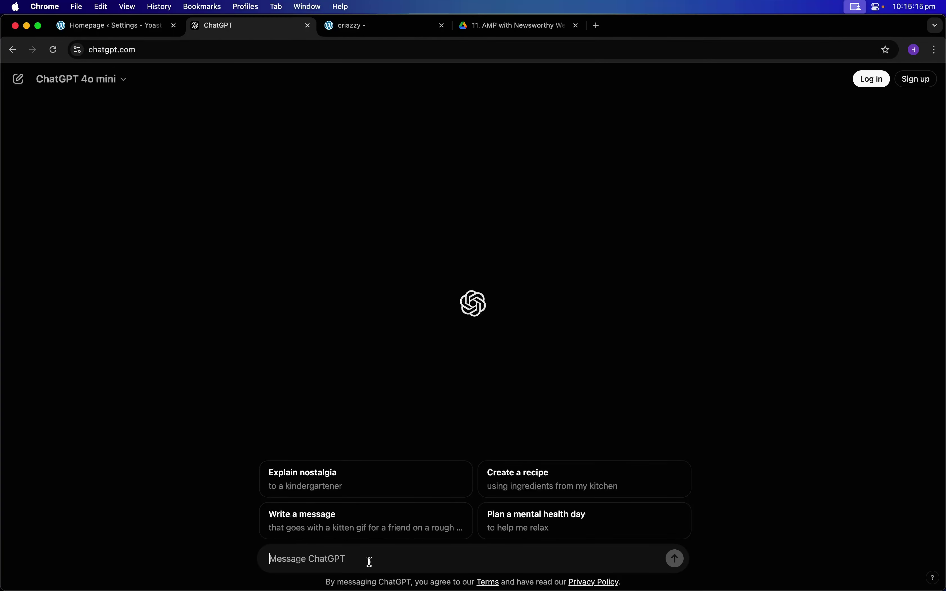
# - Ask ChatGPT to write a meta description for "criazzy - latest trending stories", with the title in quotation marks
pyautogui.write('write meta descri')
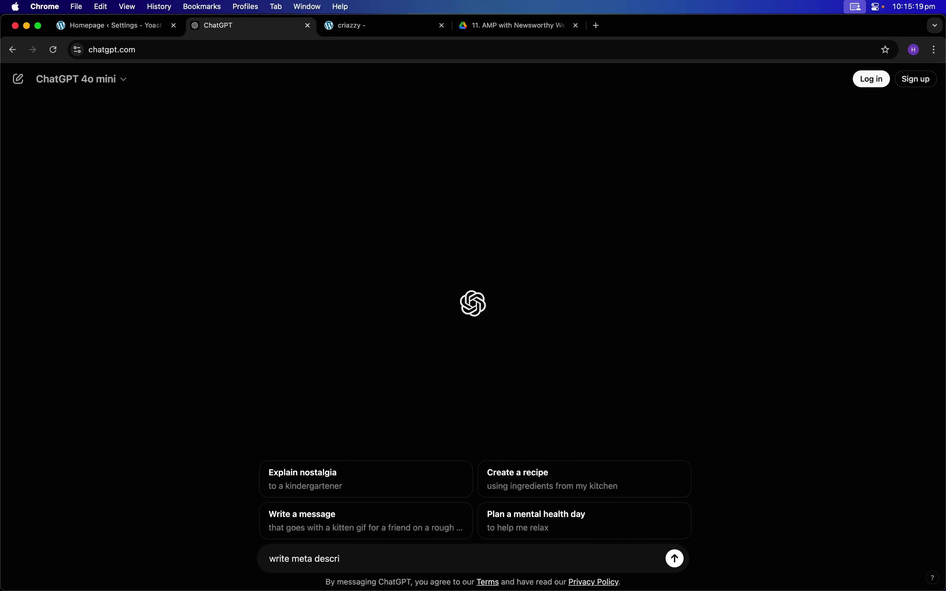
pyautogui.write('ption')
pyautogui.hotkey('shift', 'Return')
pyautogui.press('super+v')
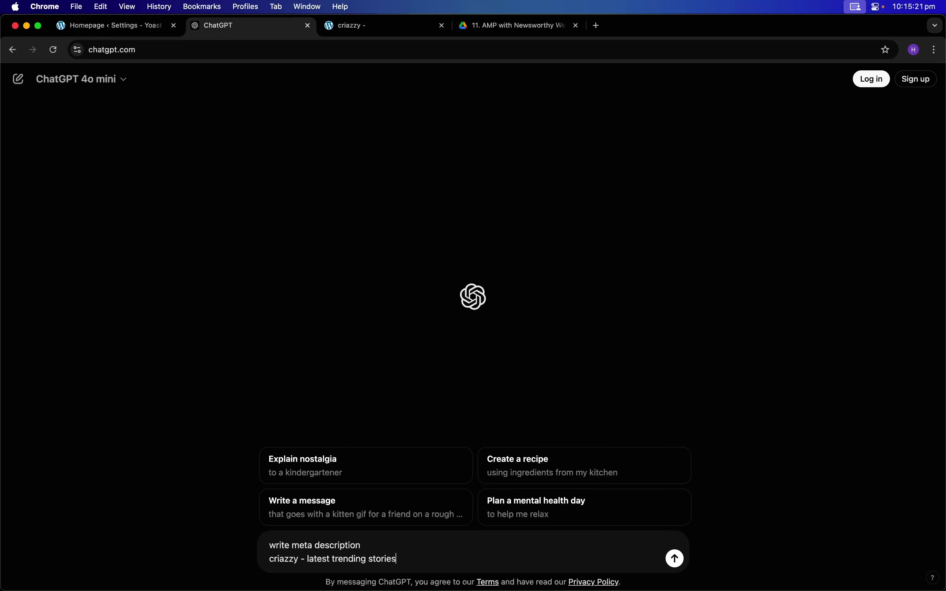
pyautogui.press('super+z')
pyautogui.write('"')
pyautogui.press('super+v')
pyautogui.write('"')
pyautogui.press('Return')
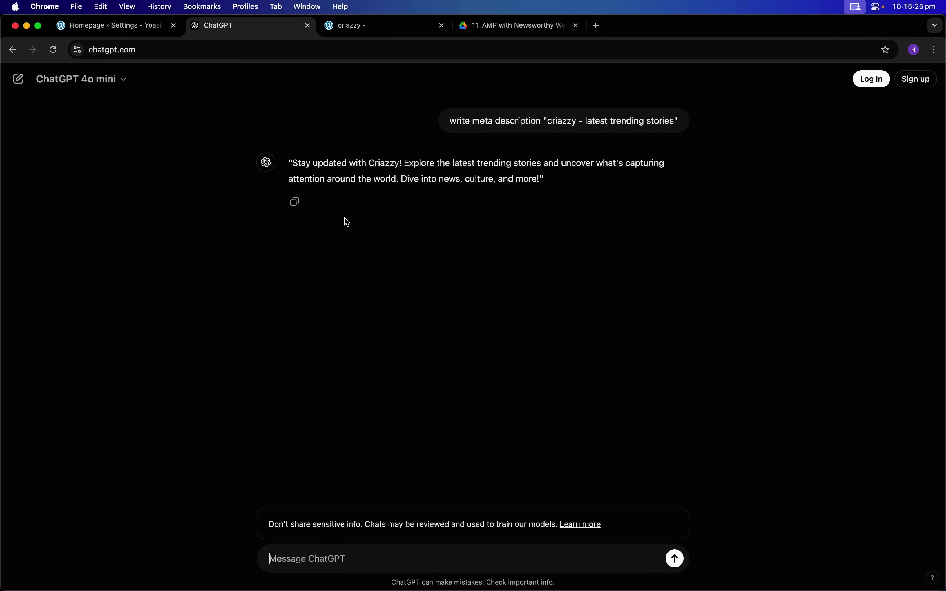
# - Replace the homepage meta description in Yoast SEO with ChatGPT's text, without its quotation marks, and save the changes
pyautogui.moveTo(296, 158); pyautogui.dragTo(542, 177)
pyautogui.click(93, 26)
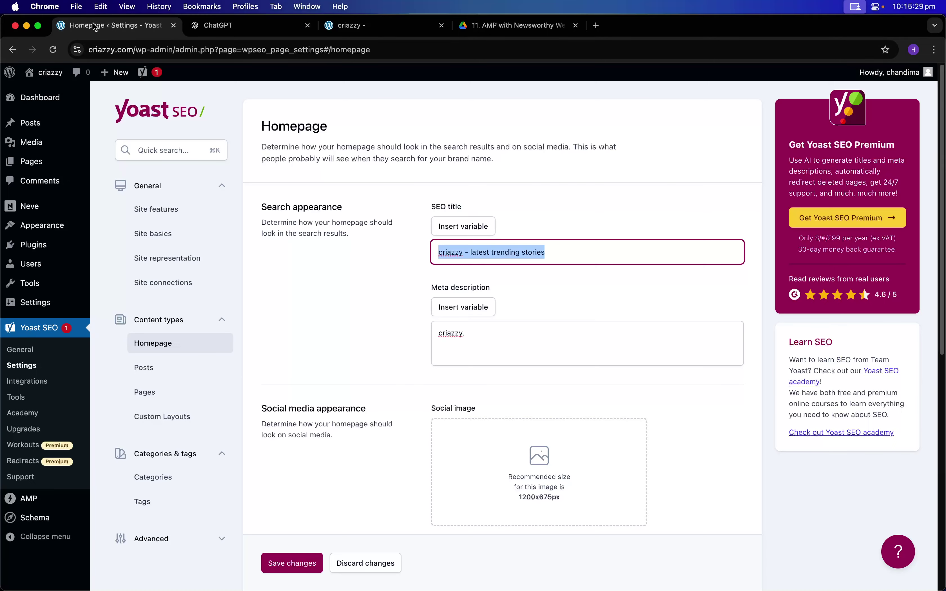
pyautogui.click(486, 326)
pyautogui.press('super+a')
pyautogui.press('super+v')
pyautogui.click(398, 335)
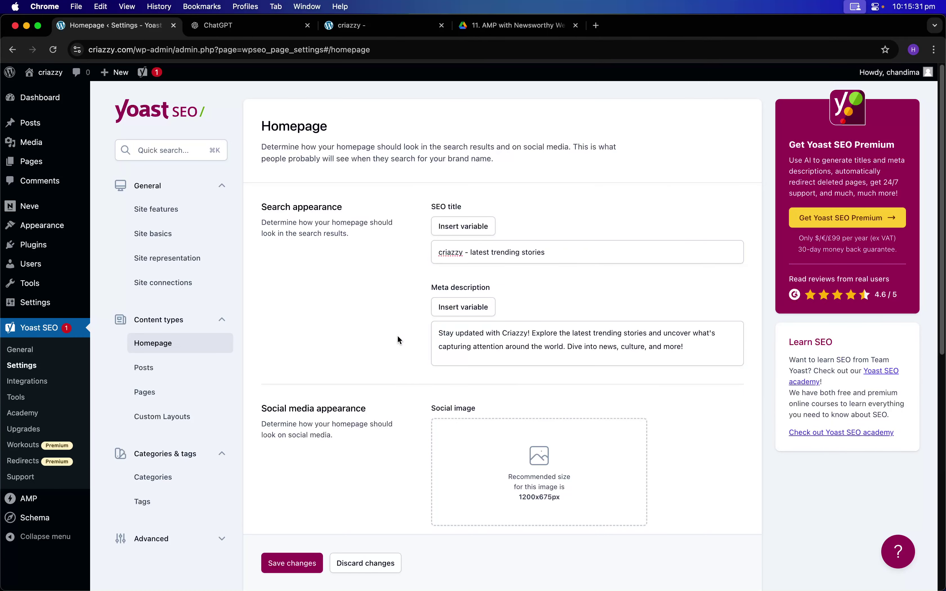
pyautogui.scroll(-1, 409, 330)
pyautogui.scroll(-1, 409, 334)
pyautogui.click(284, 567)
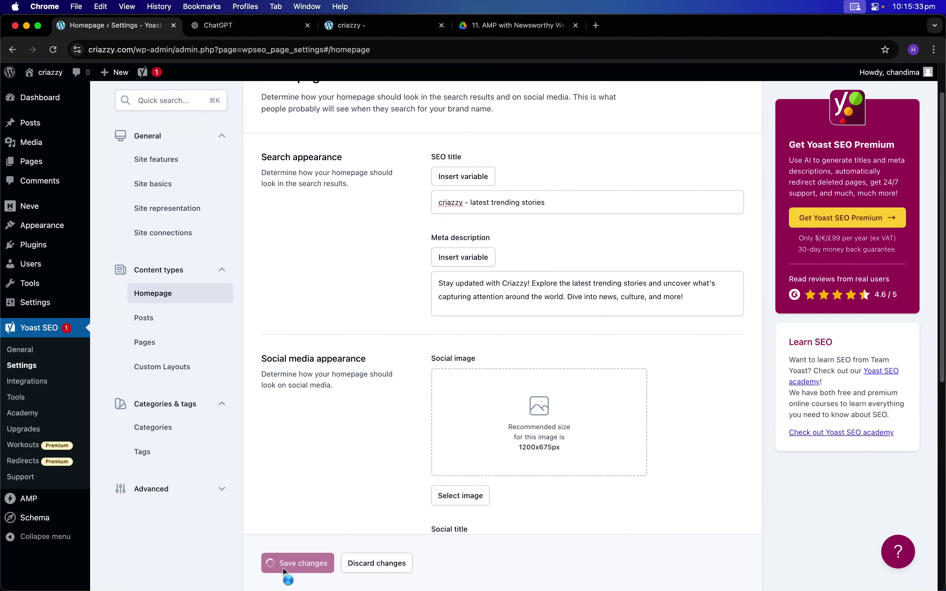
# - Reload the live criazzy.com homepage to check its title and open the page source
pyautogui.click(376, 28)
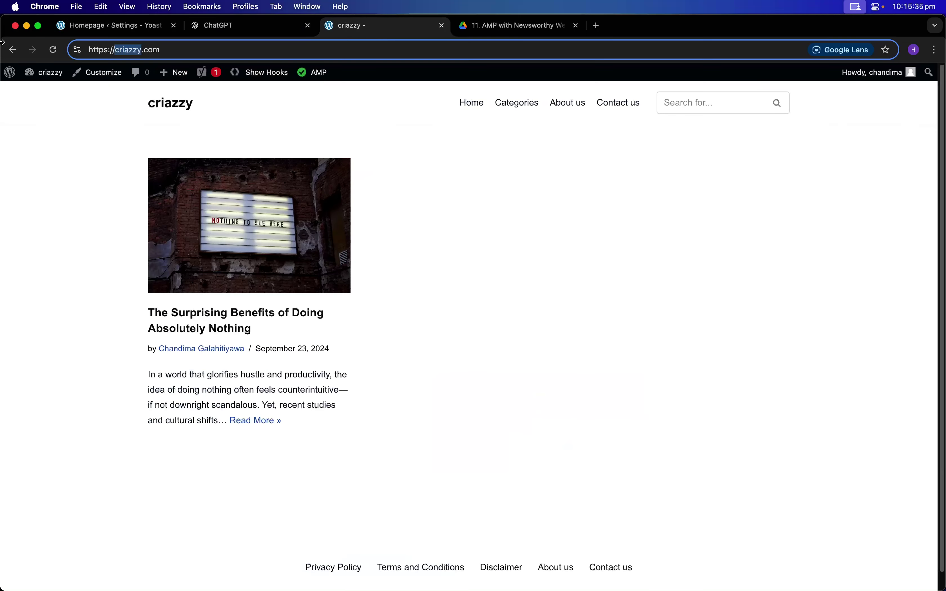
pyautogui.click(54, 50)
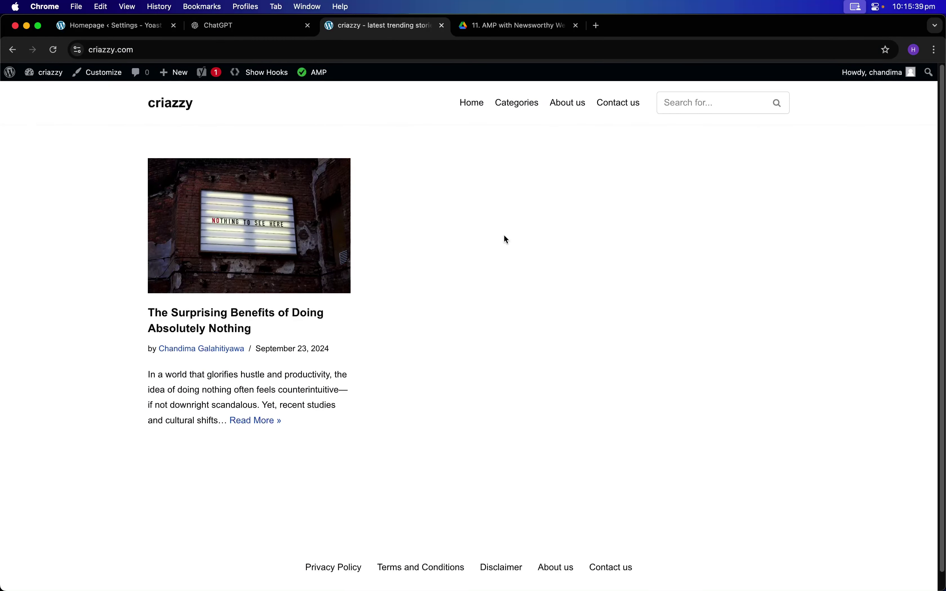
pyautogui.rightClick(16, 249)
pyautogui.click(69, 410)
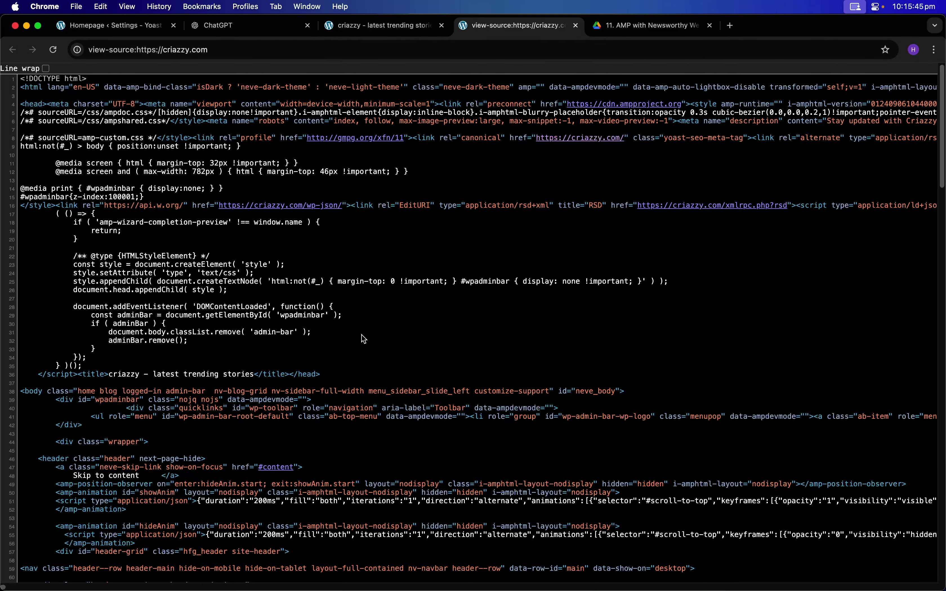
# - Search the homepage source for "yoast" to locate the meta description tag
pyautogui.scroll(-4, 363, 339)
pyautogui.scroll(-5, 357, 333)
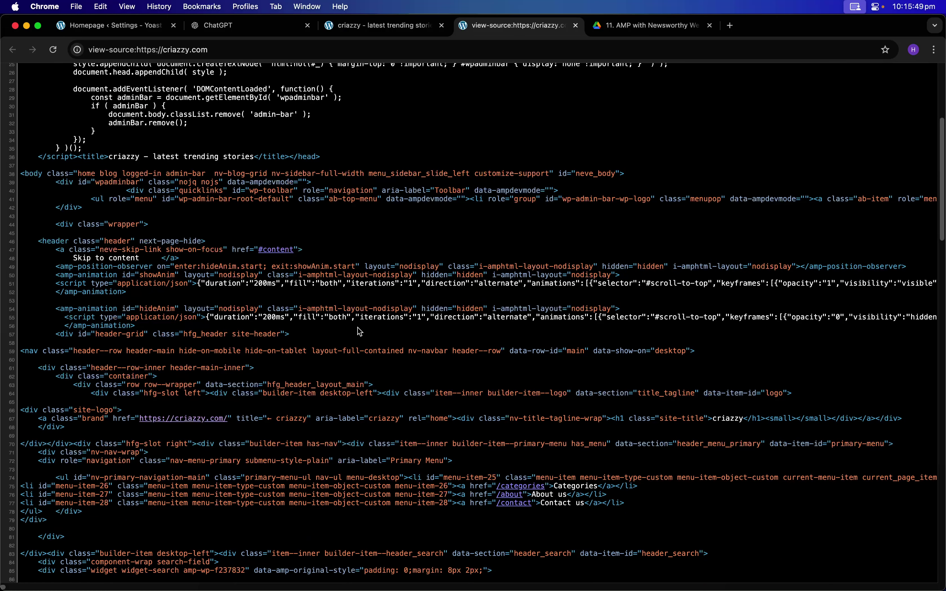
pyautogui.press('super+f')
pyautogui.write('yoast')
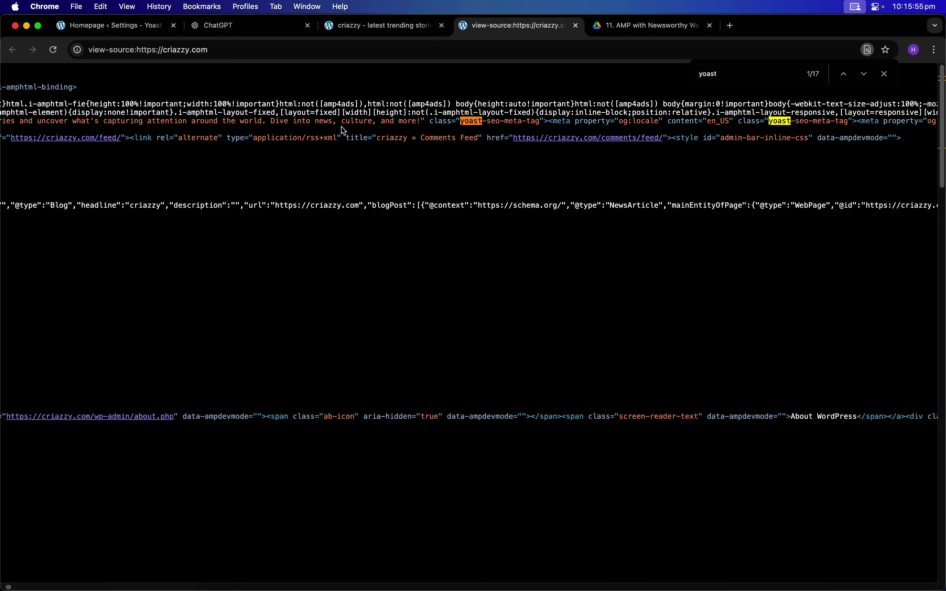
# - Return to the Yoast SEO Homepage settings and check the recommended size for the social image
pyautogui.click(344, 25)
pyautogui.click(272, 25)
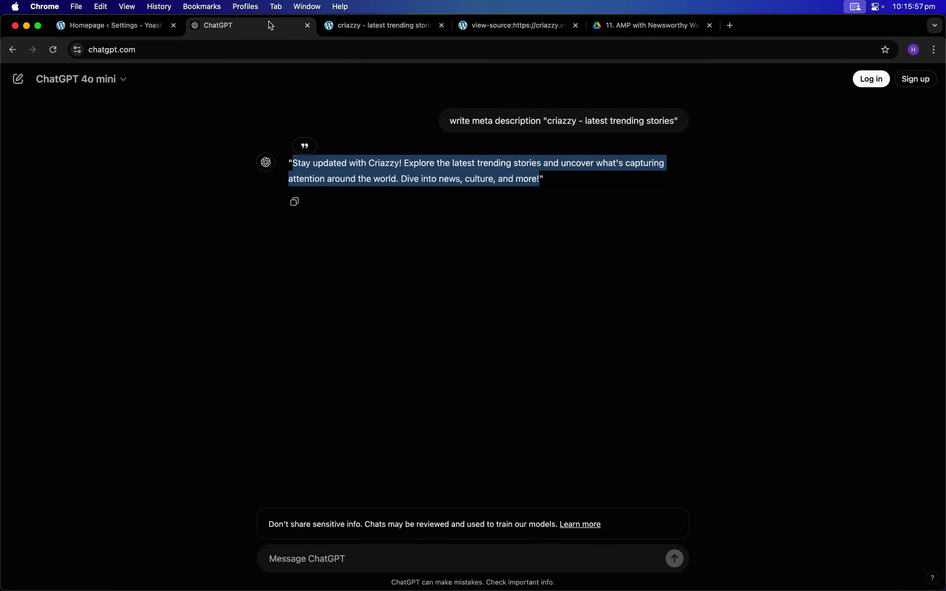
pyautogui.click(322, 29)
pyautogui.click(98, 25)
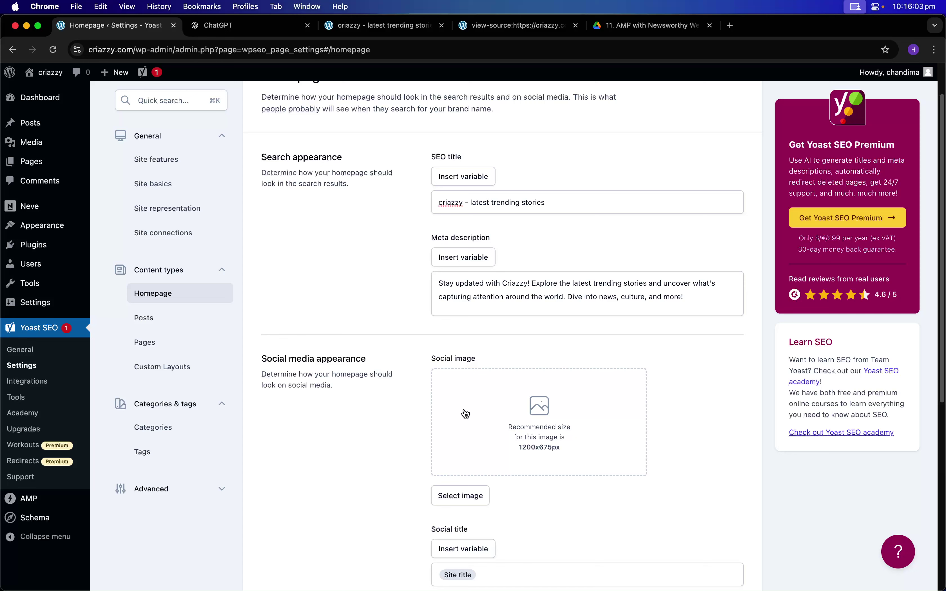
# - Open photopea.com in the browser tab that holds the live criazzy homepage
pyautogui.click(357, 24)
pyautogui.click(350, 45)
pyautogui.write('pho')
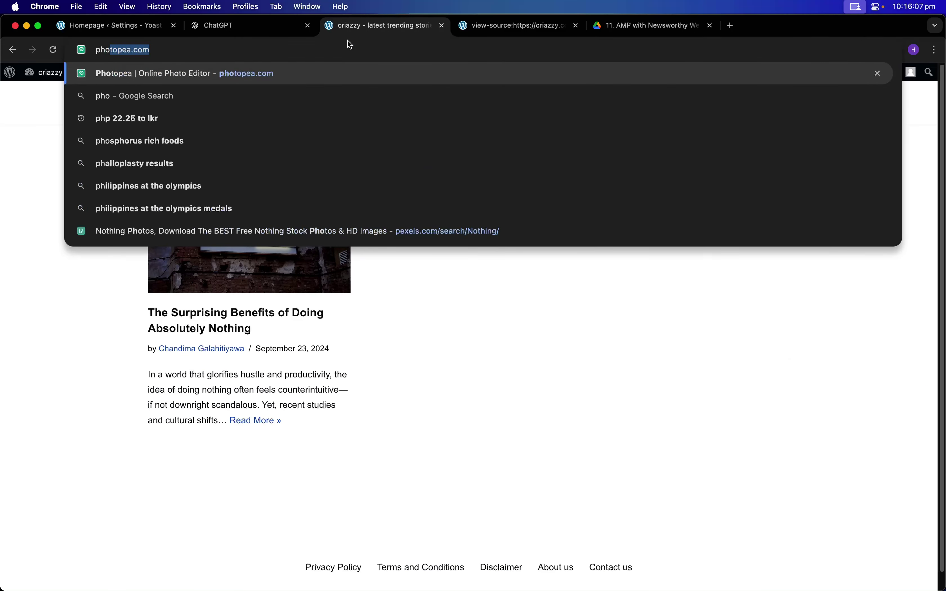
pyautogui.press('Return')
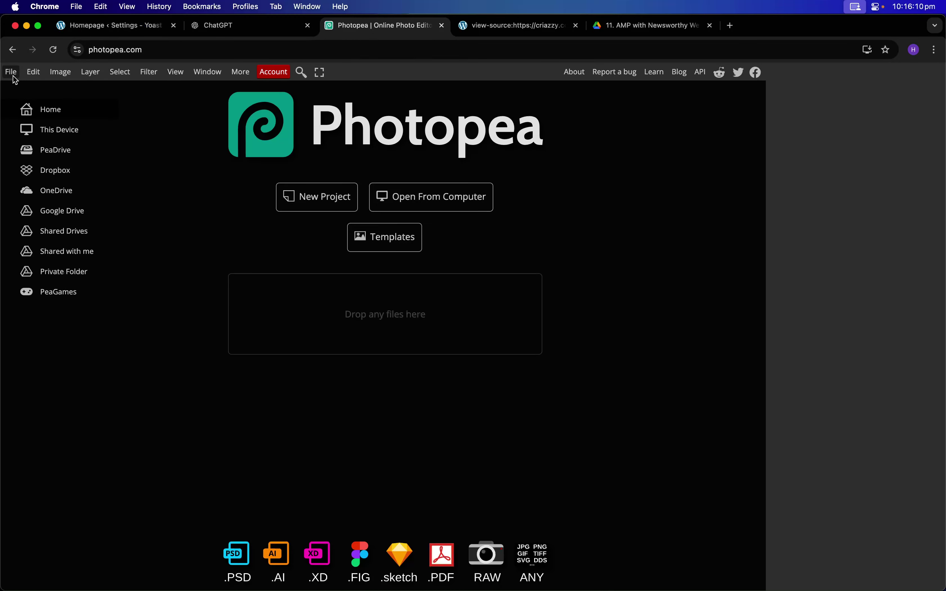
# - Create a new Photopea project named og, 1200 by 675 pixels, matching Yoast's recommended social image size
pyautogui.click(11, 72)
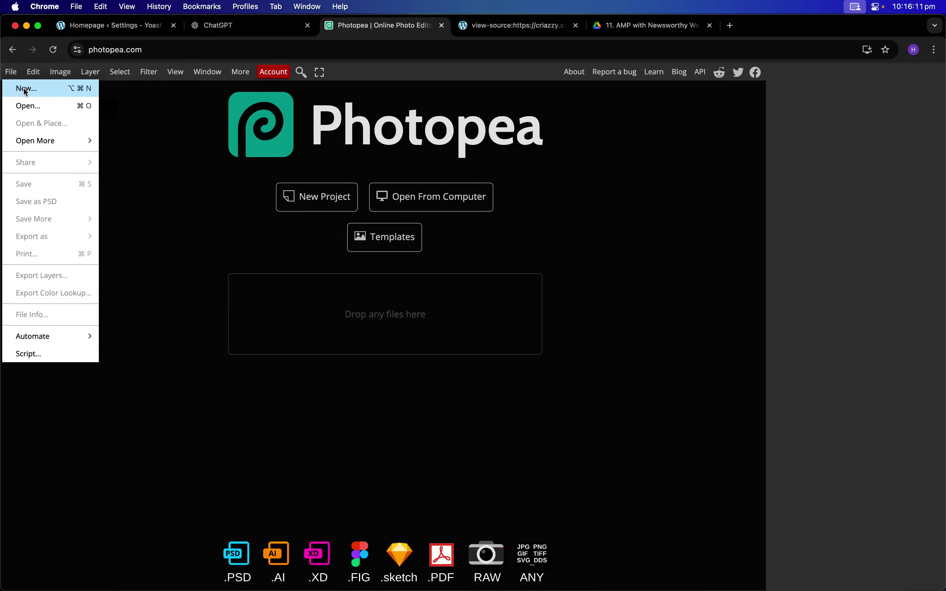
pyautogui.click(26, 89)
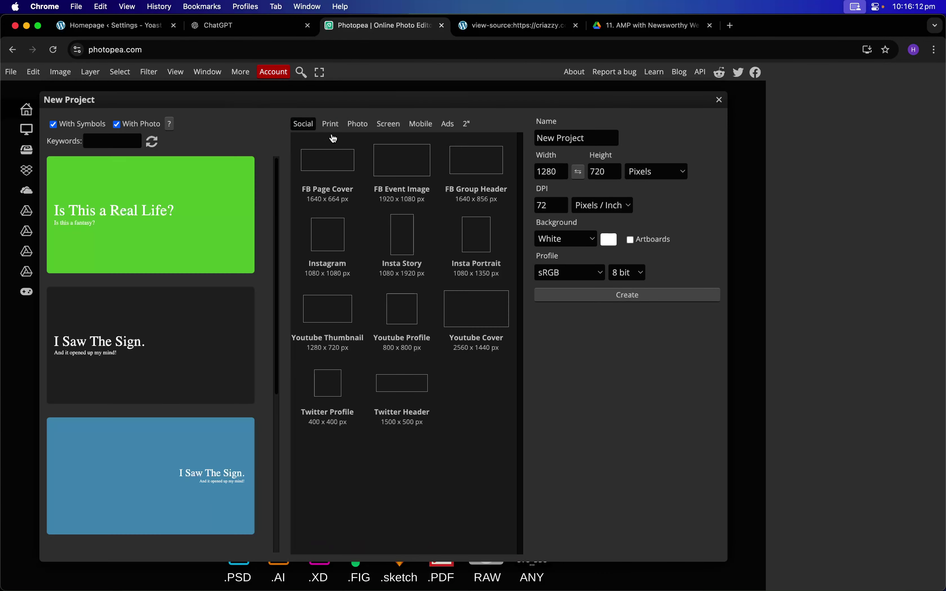
pyautogui.click(83, 27)
pyautogui.click(364, 27)
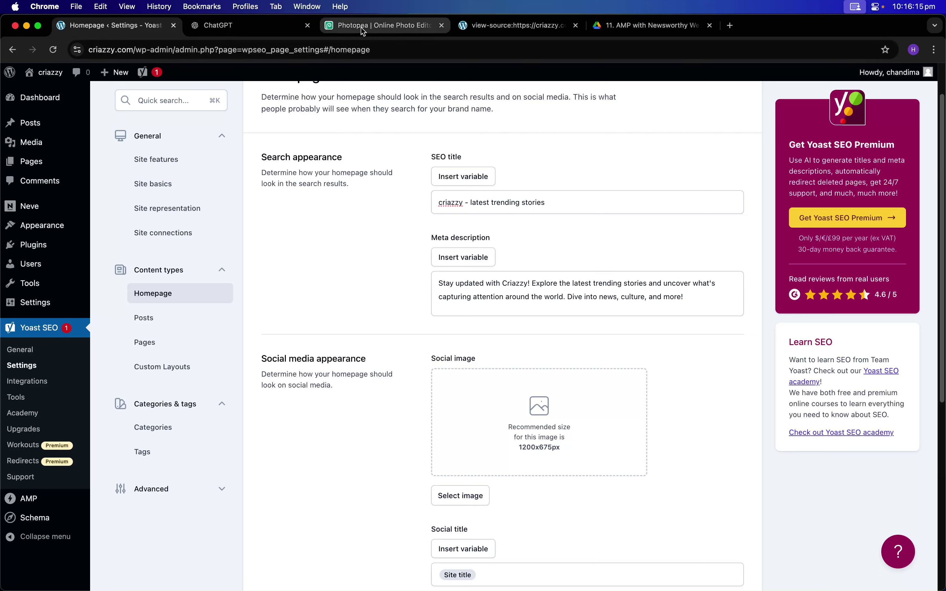
pyautogui.write('1200')
pyautogui.press('Tab')
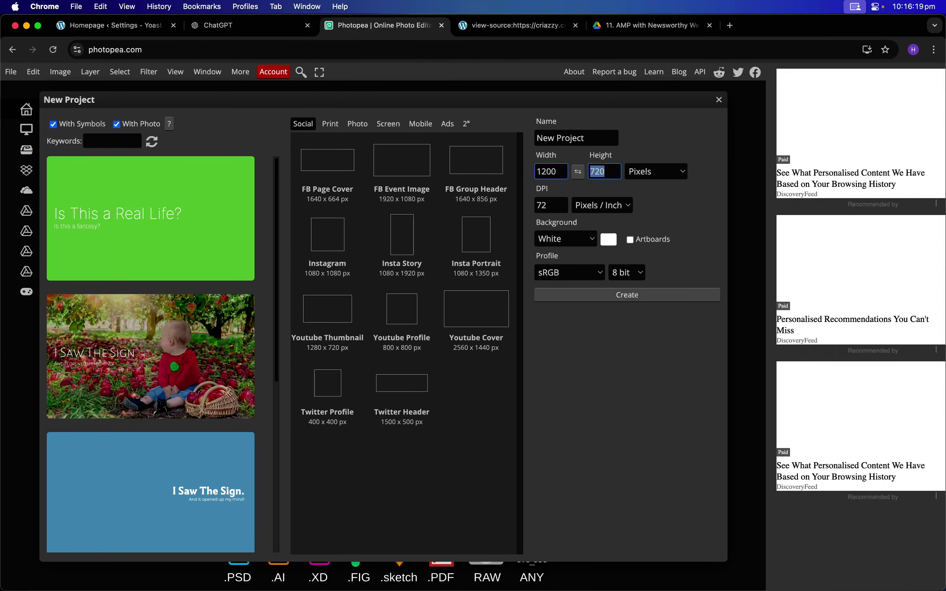
pyautogui.write('675')
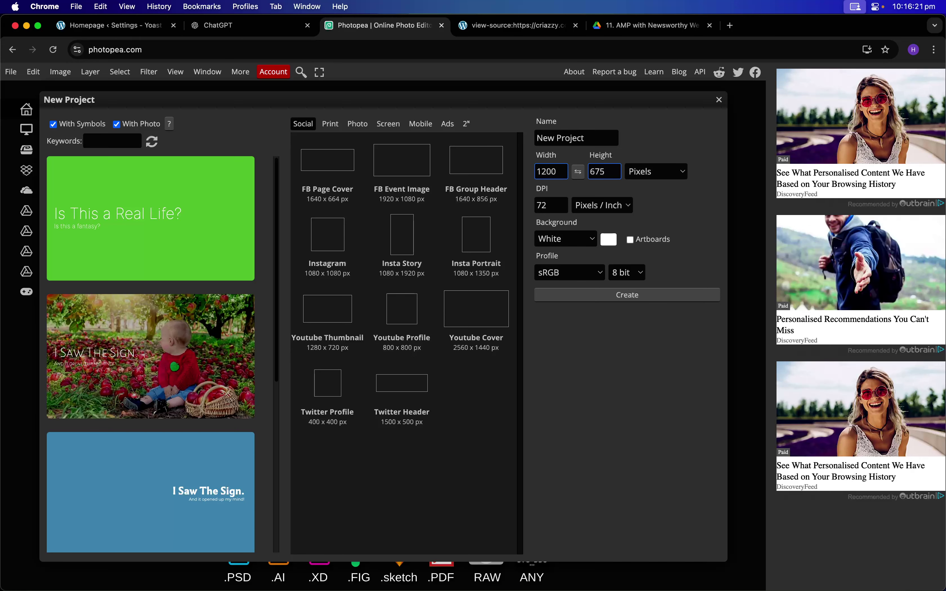
pyautogui.click(553, 137)
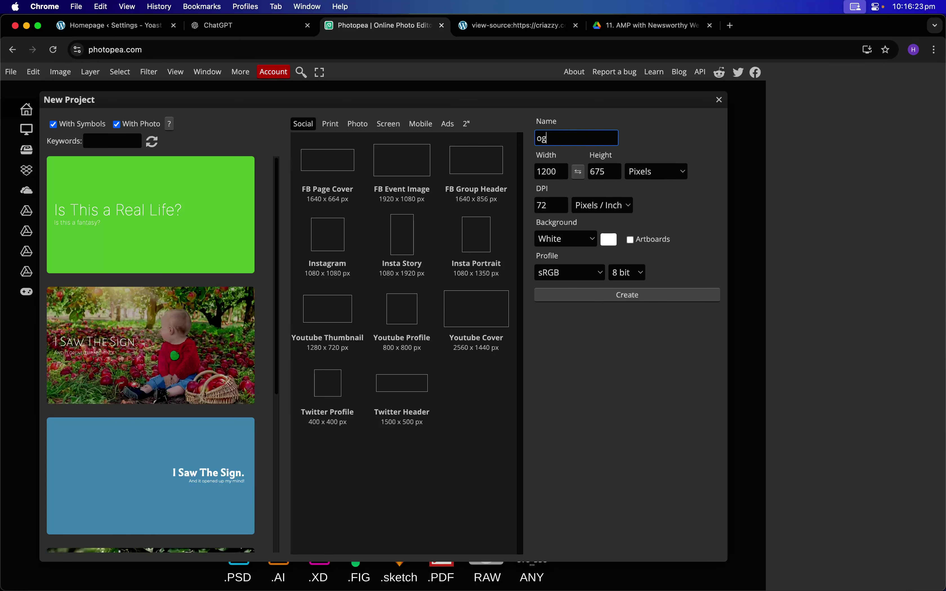
pyautogui.write('og')
pyautogui.click(667, 294)
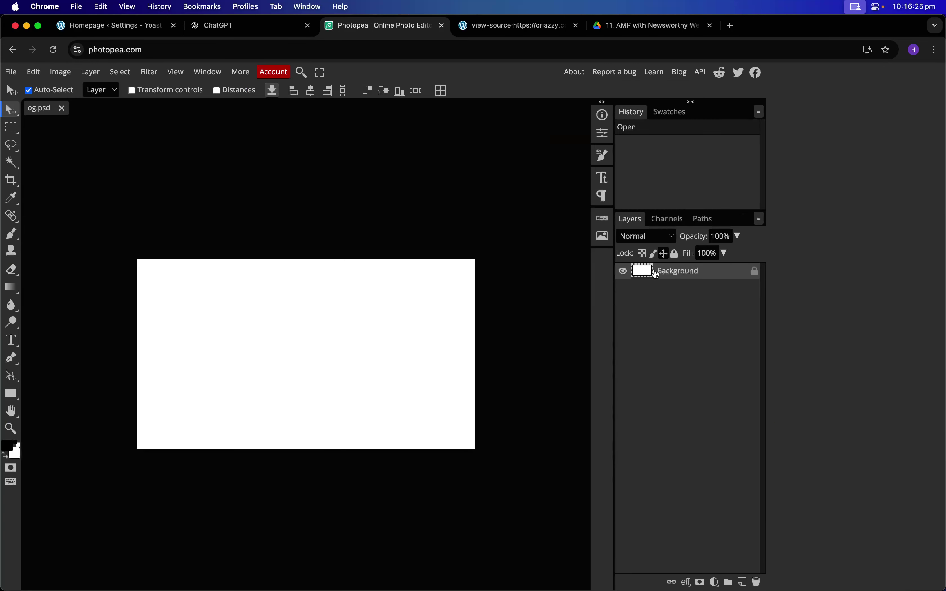
# - Place the "Benefits of Doing Absolutely Nothing.webp" image from the Downloads folder into the og project
pyautogui.moveTo(487, 589)
pyautogui.click(339, 575)
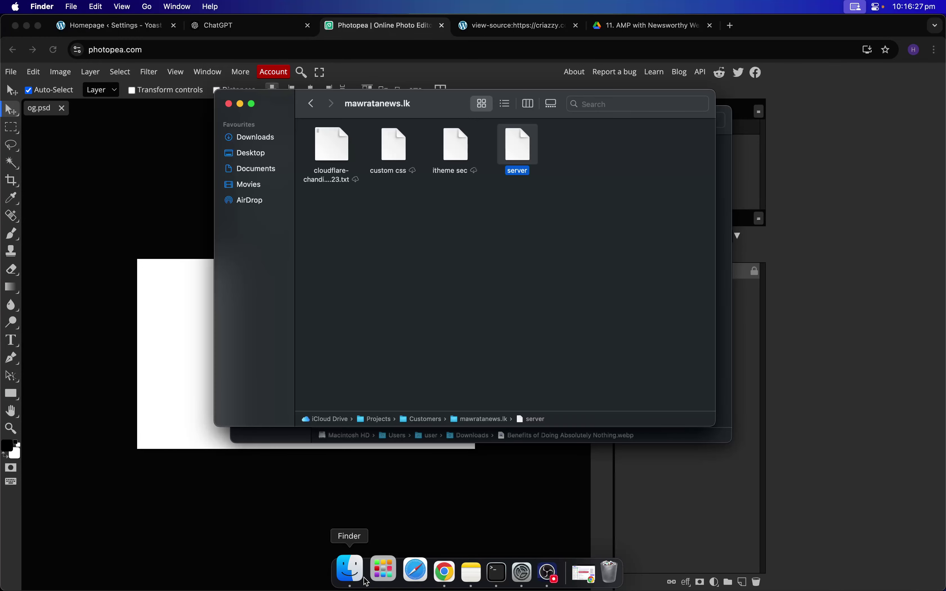
pyautogui.click(286, 143)
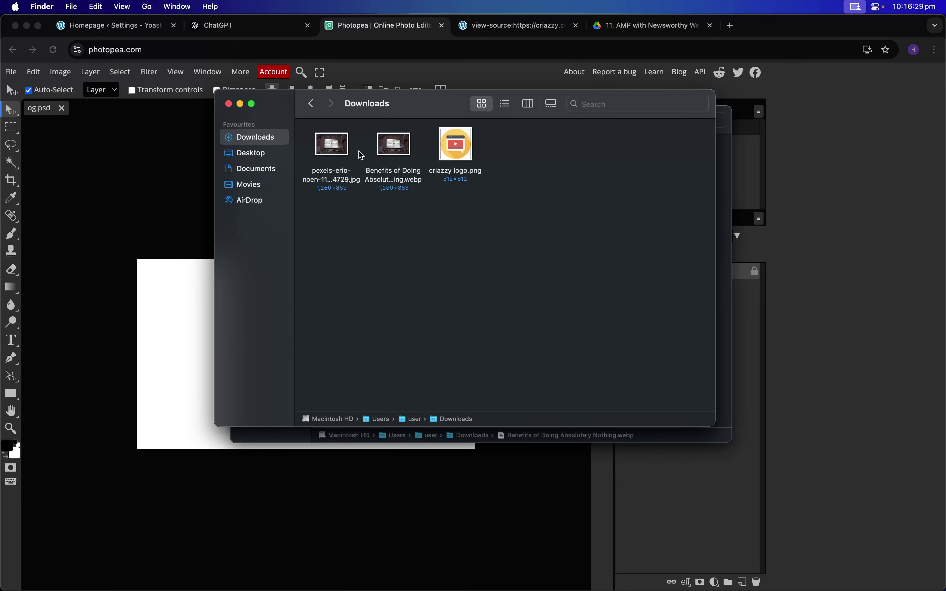
pyautogui.moveTo(385, 149); pyautogui.dragTo(173, 344)
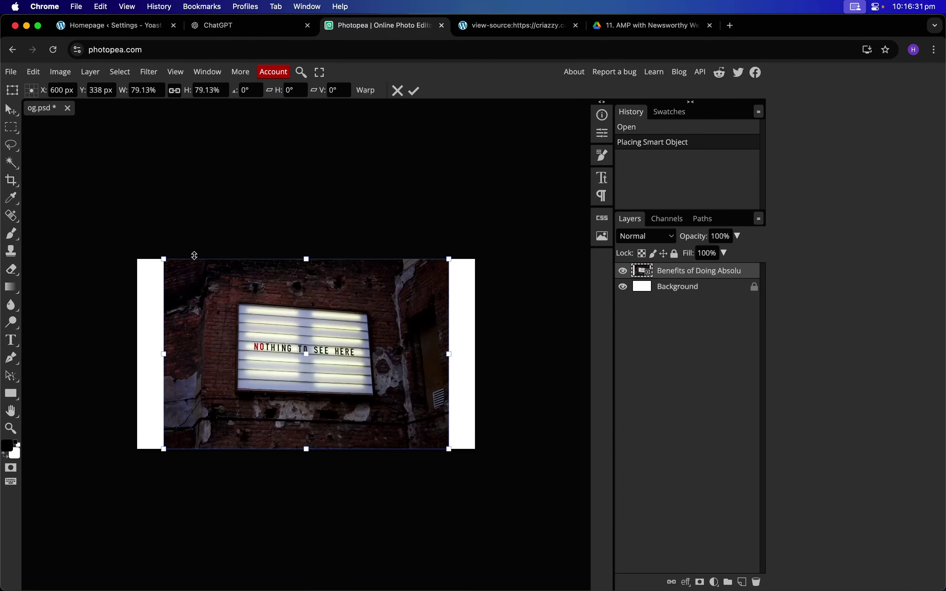
# - Scale the placed photo proportionally to about 112%, center it so it covers the whole canvas, and apply the transform
pyautogui.moveTo(162, 259); pyautogui.dragTo(116, 246)
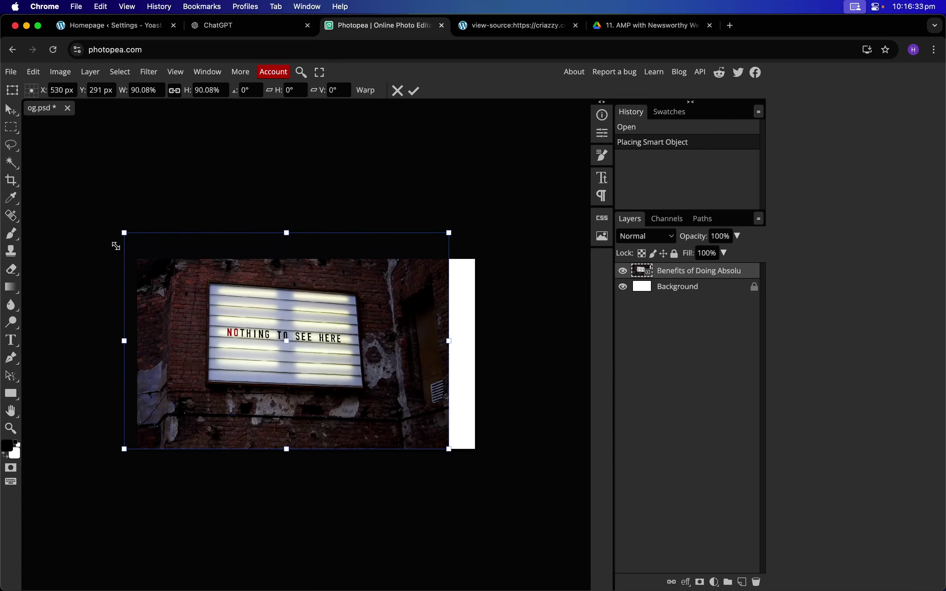
pyautogui.moveTo(451, 452); pyautogui.dragTo(497, 481)
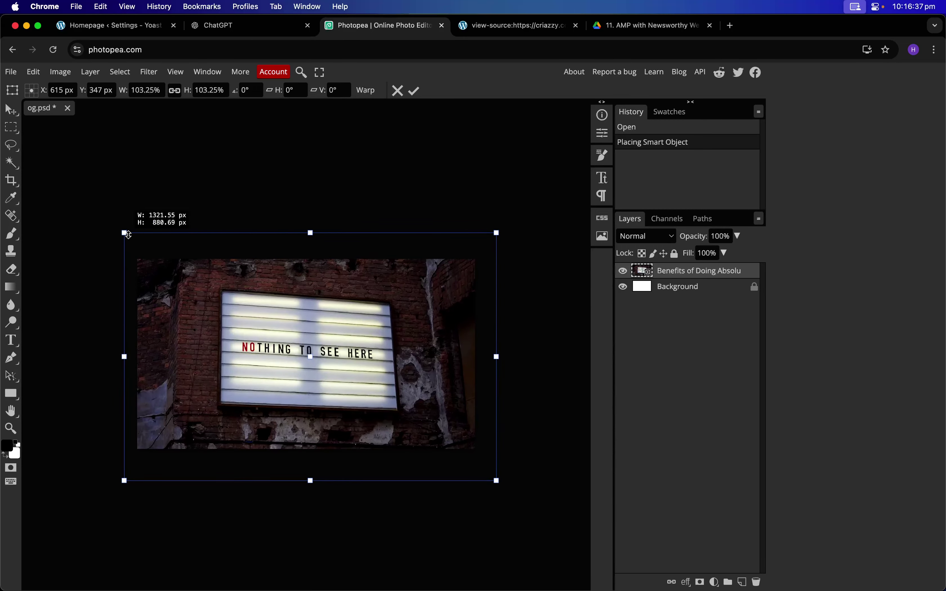
pyautogui.moveTo(128, 235); pyautogui.dragTo(71, 211)
pyautogui.moveTo(216, 322); pyautogui.dragTo(210, 330)
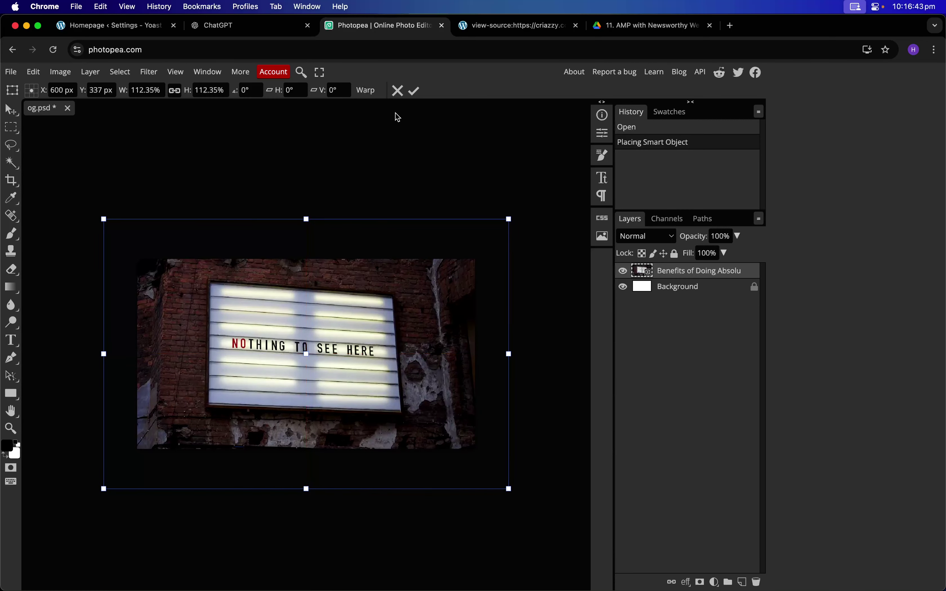
pyautogui.click(415, 91)
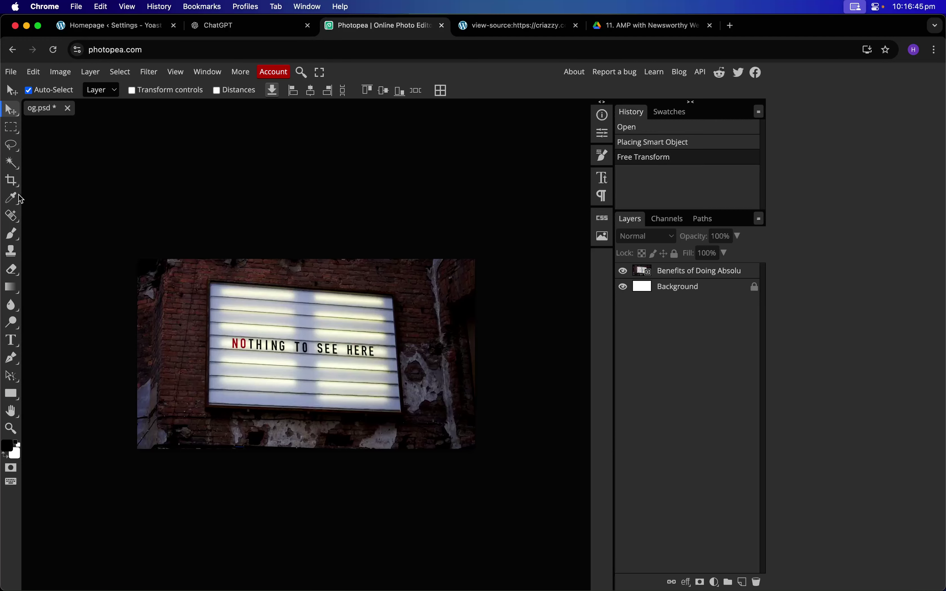
pyautogui.click(11, 128)
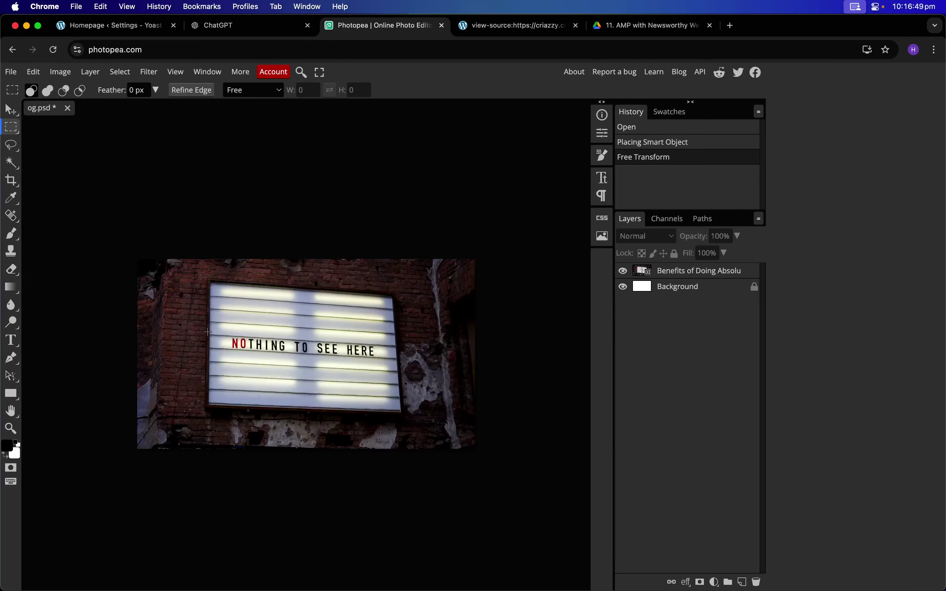
pyautogui.moveTo(213, 288); pyautogui.dragTo(390, 385)
pyautogui.click(61, 195)
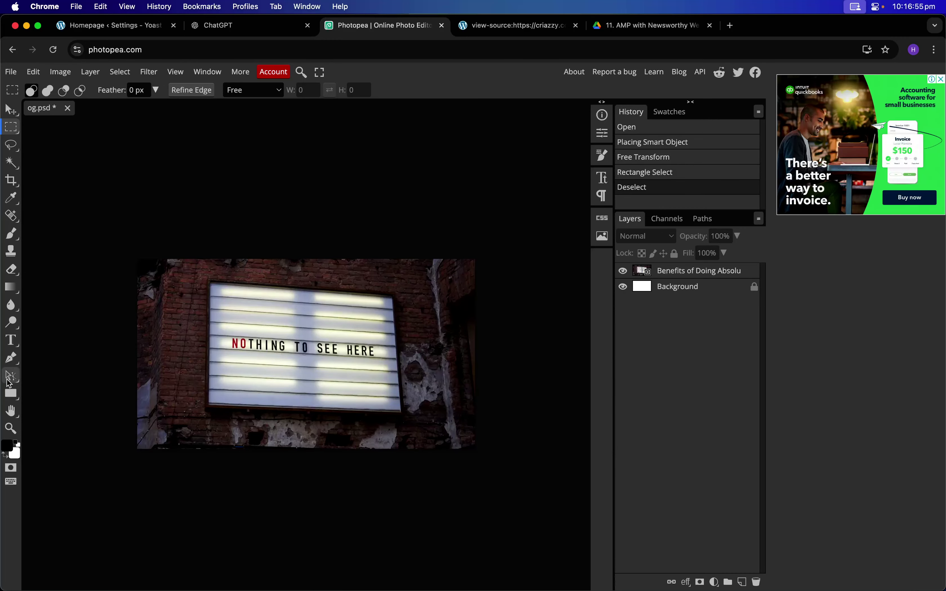
# - Draw a rectangle shape over the lit sign in the photo and fill it with white
pyautogui.click(11, 393)
pyautogui.moveTo(211, 287); pyautogui.dragTo(399, 408)
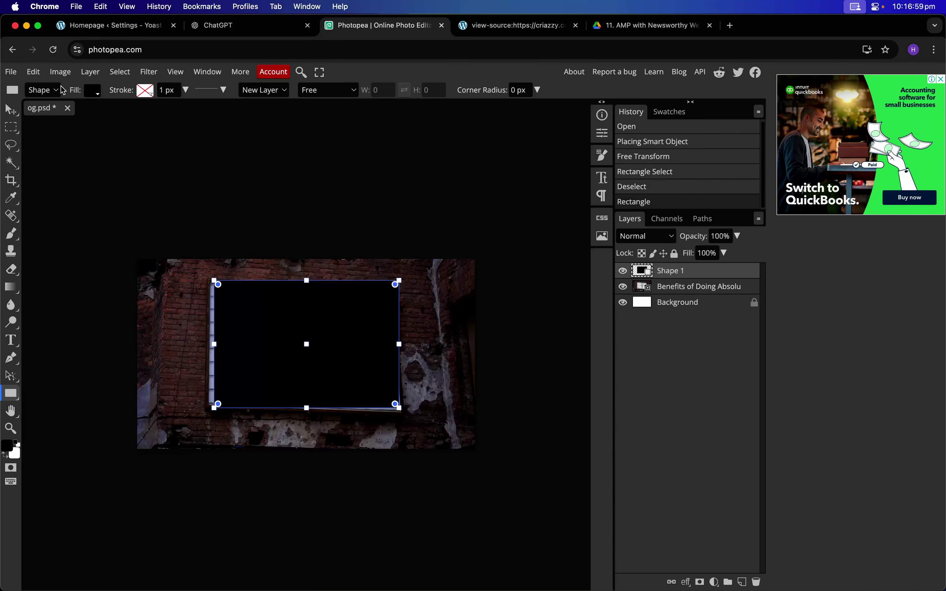
pyautogui.click(87, 93)
pyautogui.click(97, 153)
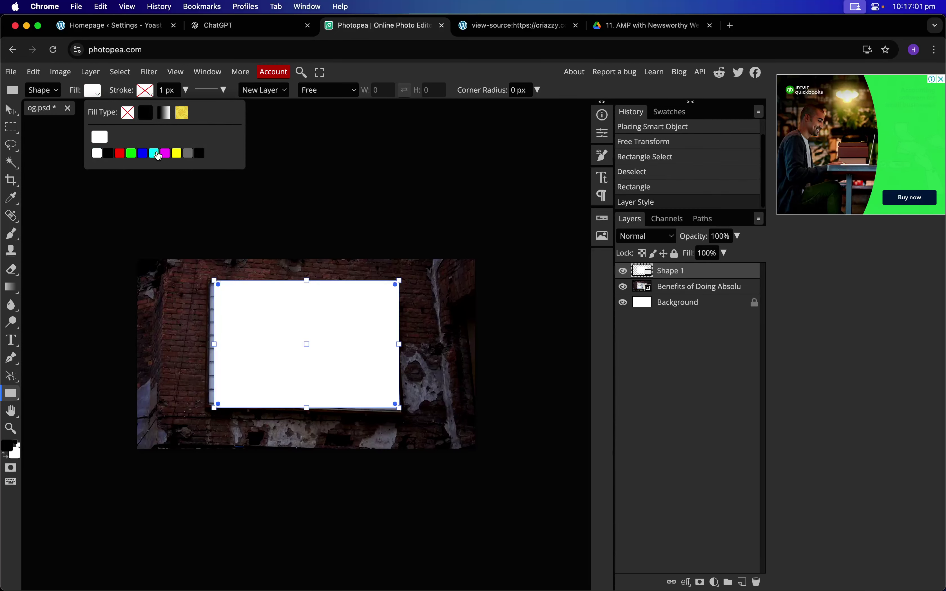
pyautogui.click(12, 106)
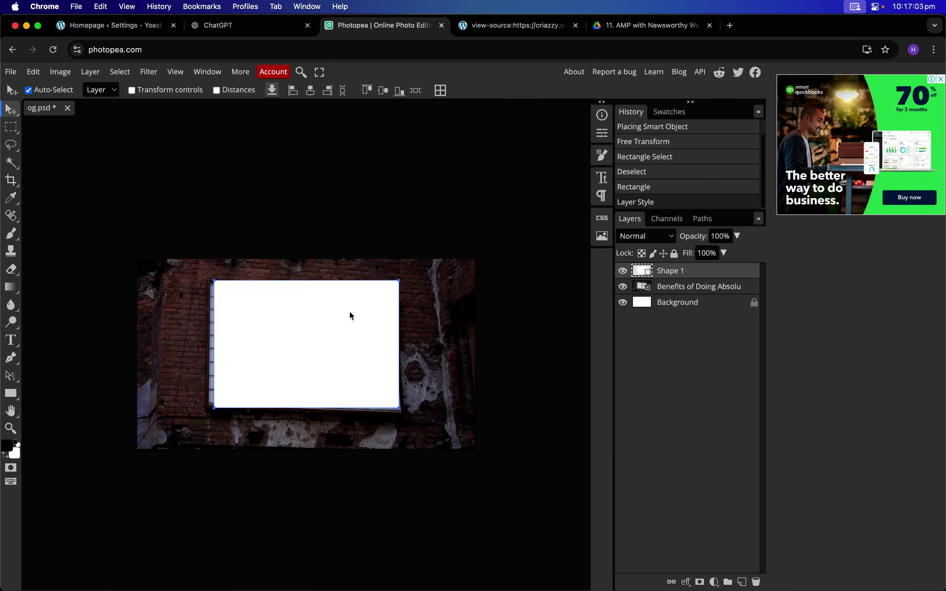
pyautogui.rightClick(395, 293)
pyautogui.click(401, 279)
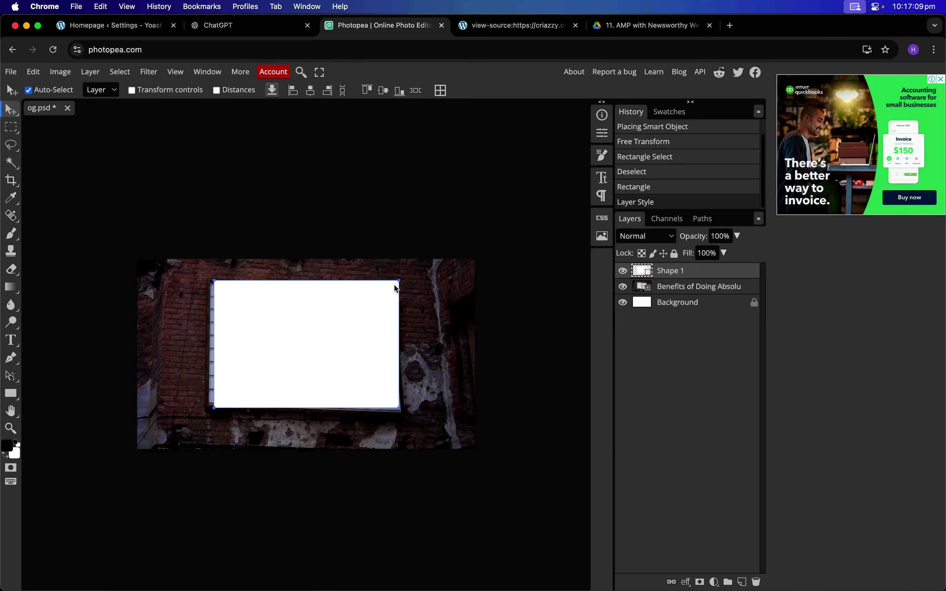
pyautogui.rightClick(398, 286)
pyautogui.click(450, 315)
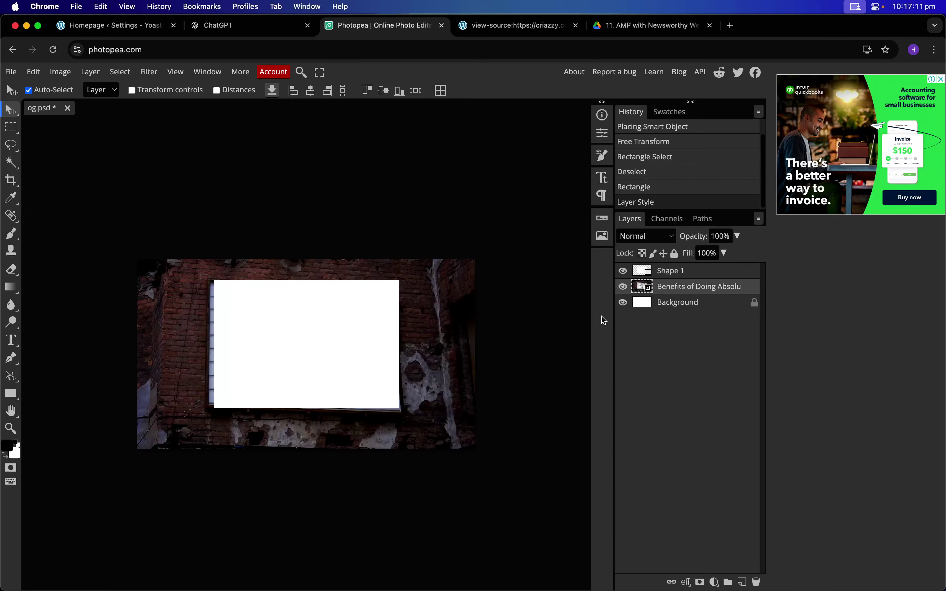
# - Add an empty layer beneath the white rectangle and merge the rectangle down into it
pyautogui.click(680, 272)
pyautogui.click(743, 582)
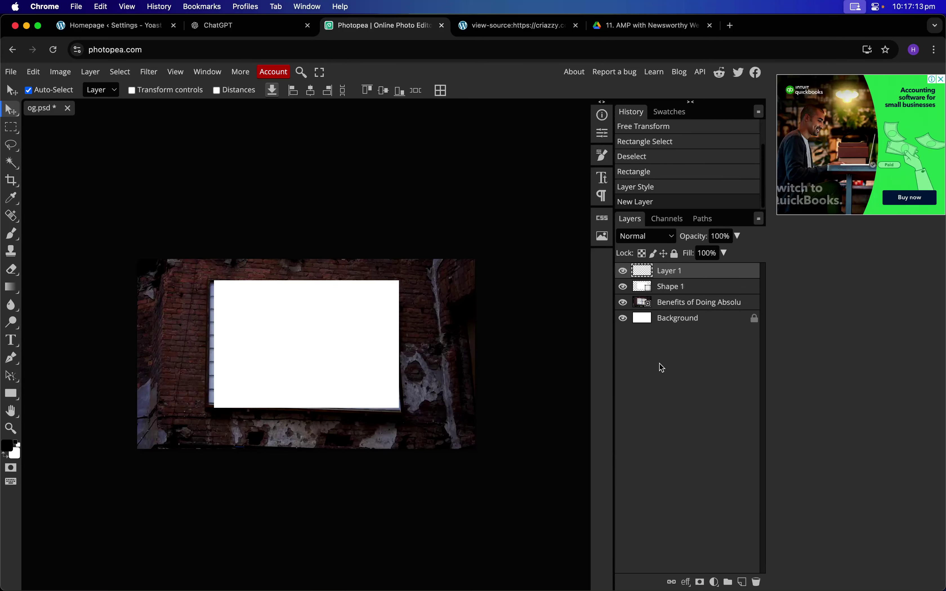
pyautogui.moveTo(686, 279); pyautogui.dragTo(692, 293)
pyautogui.rightClick(688, 277)
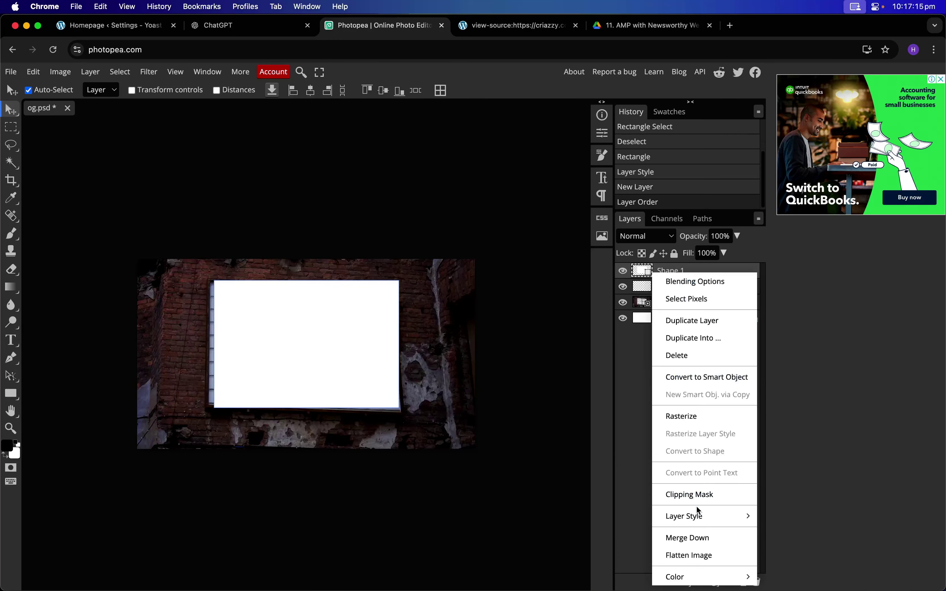
pyautogui.click(696, 533)
pyautogui.click(623, 271)
pyautogui.click(623, 271)
# - Turn on transform controls, distort the white rectangle's corners to match the slanted sign's outline, and apply the transform
pyautogui.click(132, 91)
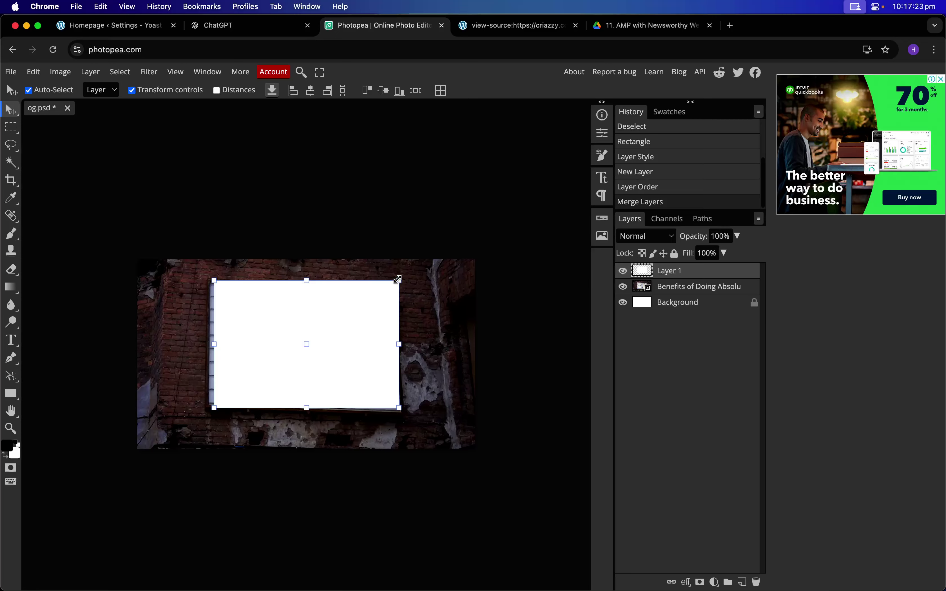
pyautogui.moveTo(398, 279); pyautogui.dragTo(393, 301)
pyautogui.moveTo(214, 281); pyautogui.dragTo(209, 281)
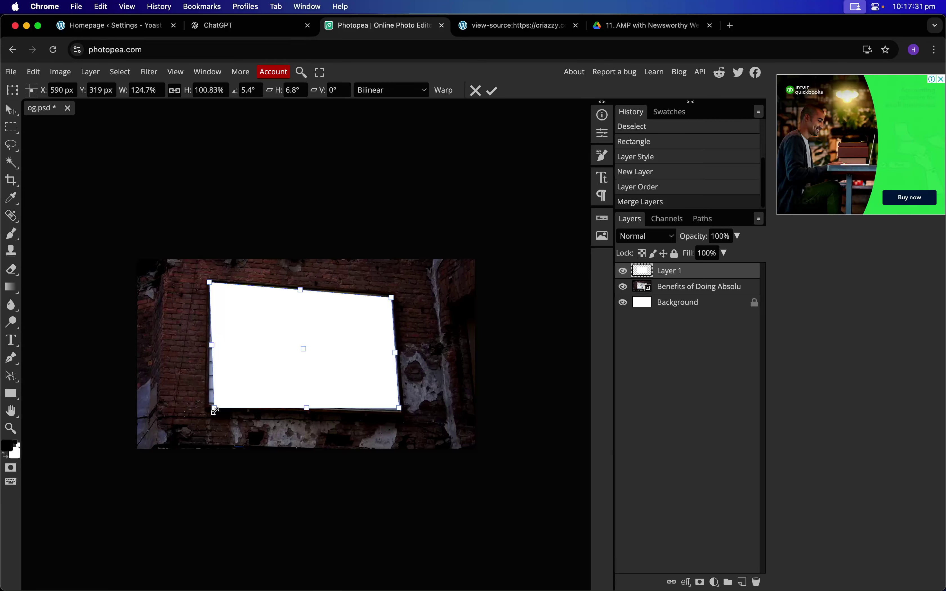
pyautogui.moveTo(215, 410); pyautogui.dragTo(207, 403)
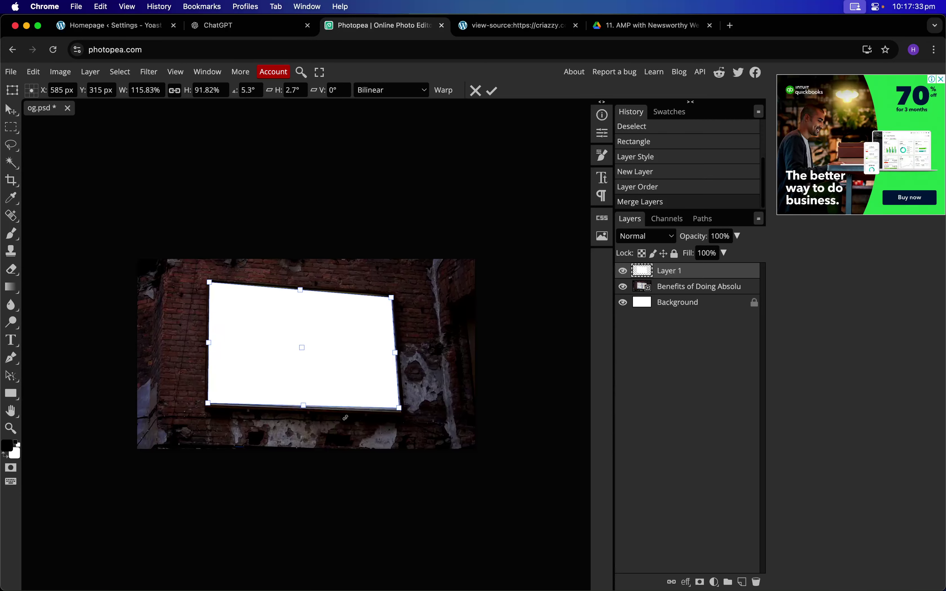
pyautogui.moveTo(400, 408); pyautogui.dragTo(401, 412)
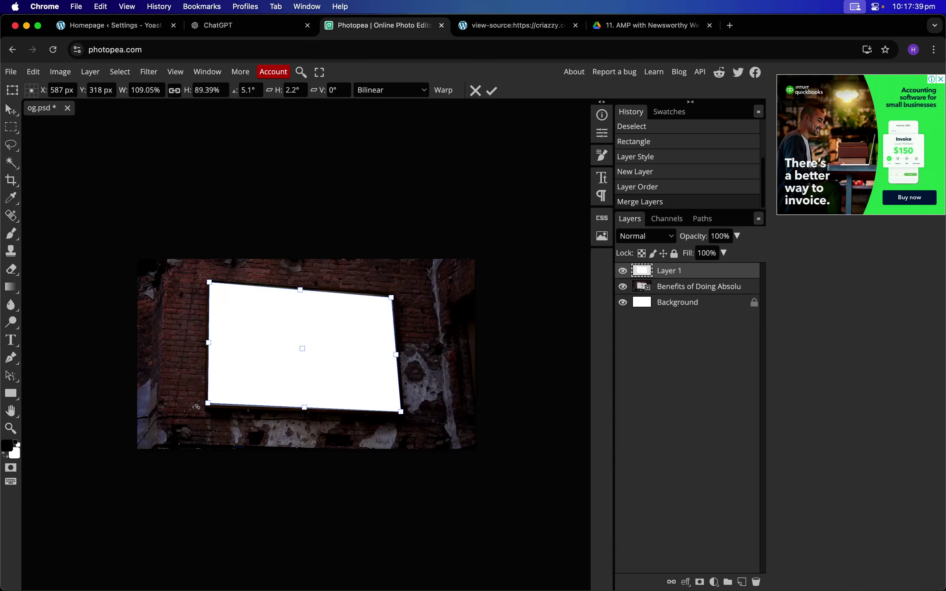
pyautogui.moveTo(207, 403); pyautogui.dragTo(209, 405)
pyautogui.click(492, 91)
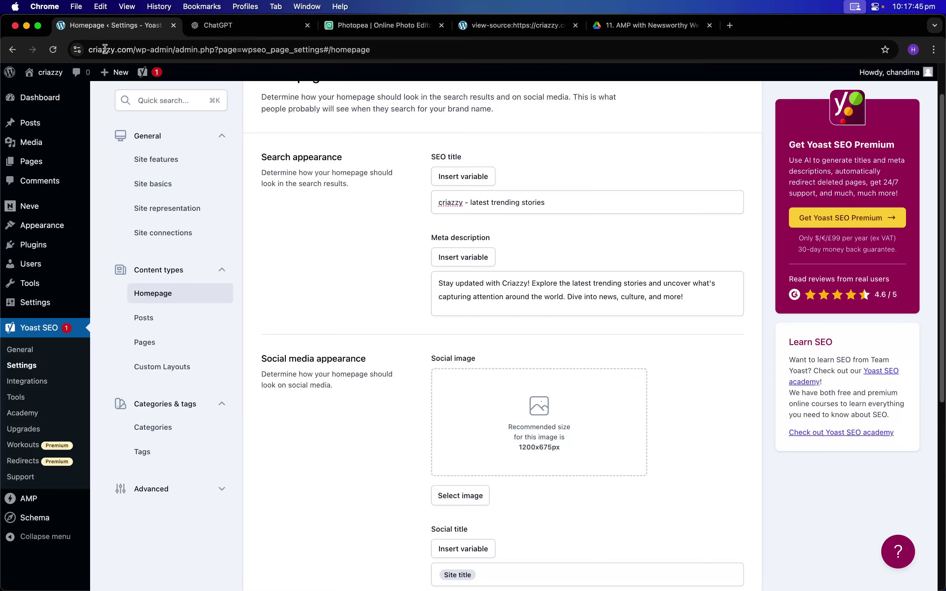
# - Copy "criazzy" from the Yoast settings page address and paste it as a text layer on the white sign in Photopea
pyautogui.click(113, 25)
pyautogui.doubleClick(125, 50)
pyautogui.press('super+c')
pyautogui.click(377, 25)
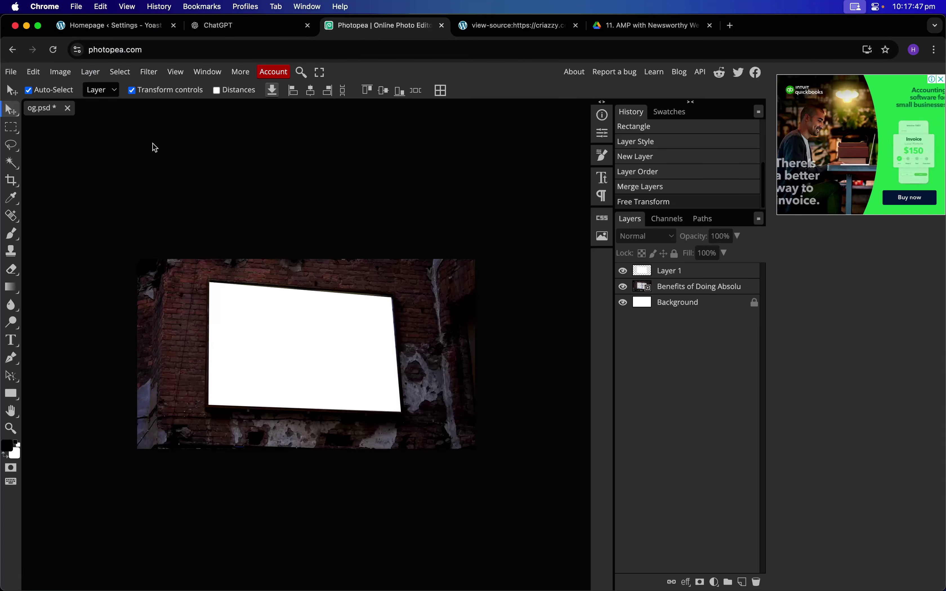
pyautogui.click(13, 346)
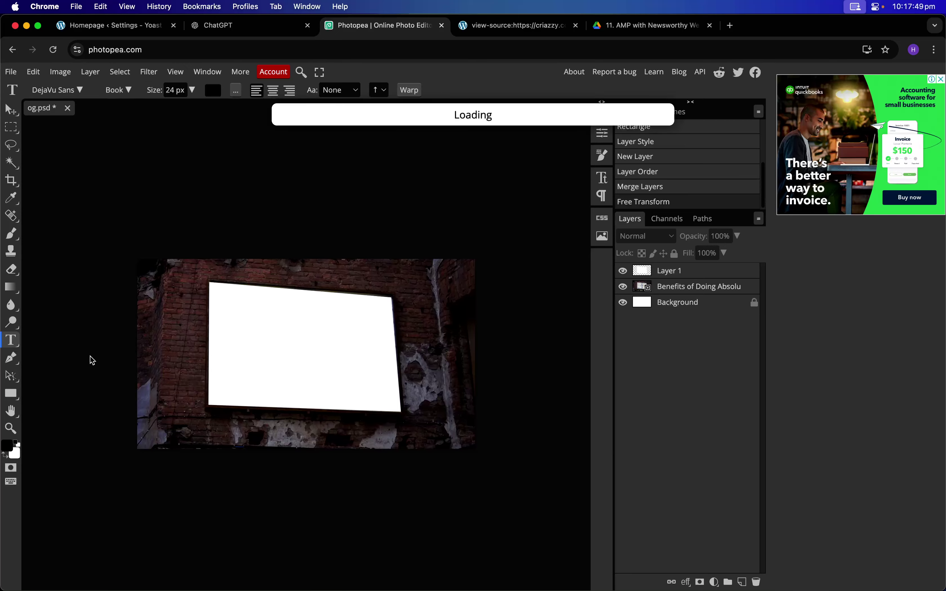
pyautogui.click(249, 344)
pyautogui.press('super+v')
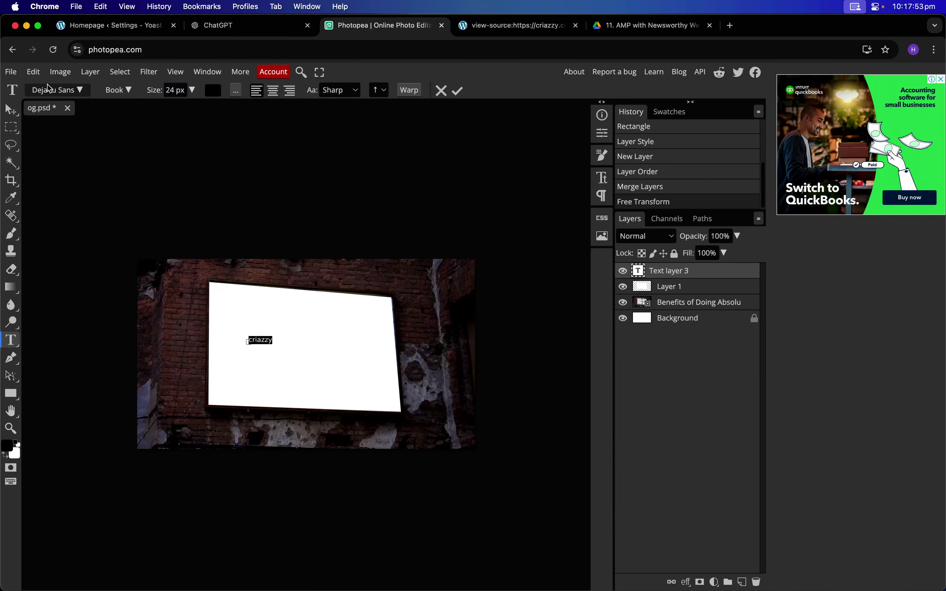
# - Set the font of the criazzy text on the sign to Red Hat Text
pyautogui.click(57, 90)
pyautogui.click(91, 135)
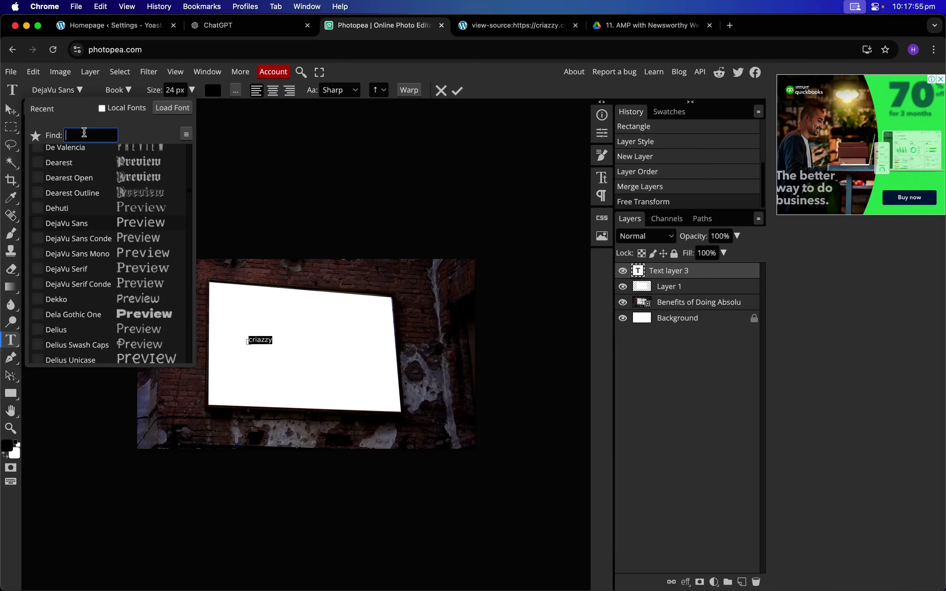
pyautogui.write('pop')
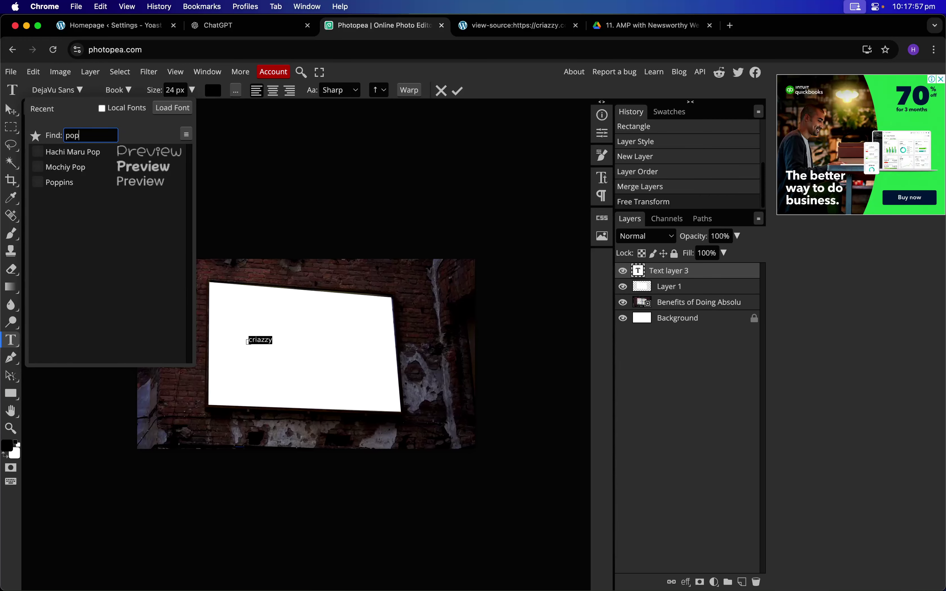
pyautogui.write('red hat')
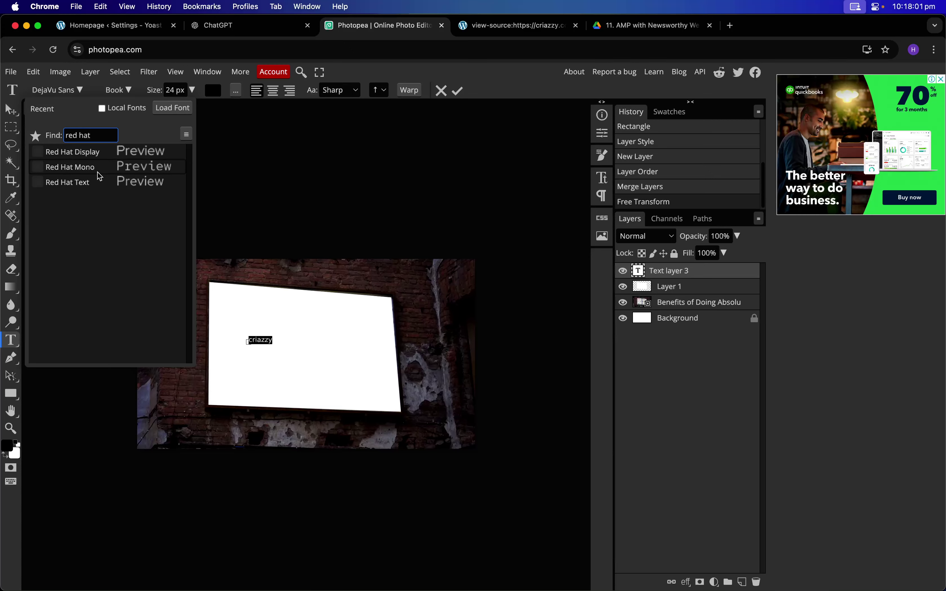
pyautogui.click(109, 184)
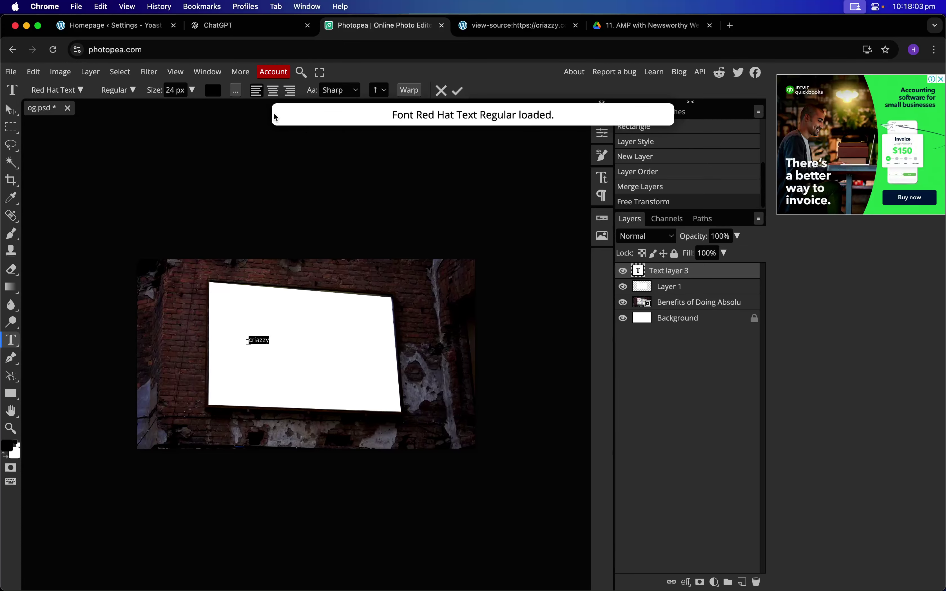
# - Set the criazzy text to 150 px in Medium weight and move it to the middle of the white sign
pyautogui.click(192, 90)
pyautogui.moveTo(169, 108); pyautogui.dragTo(199, 117)
pyautogui.click(132, 90)
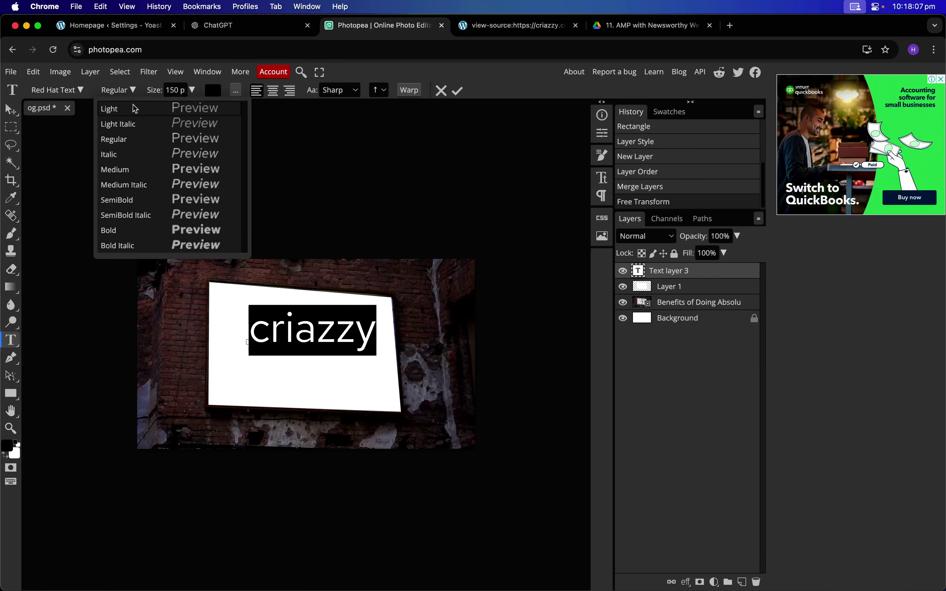
pyautogui.click(149, 177)
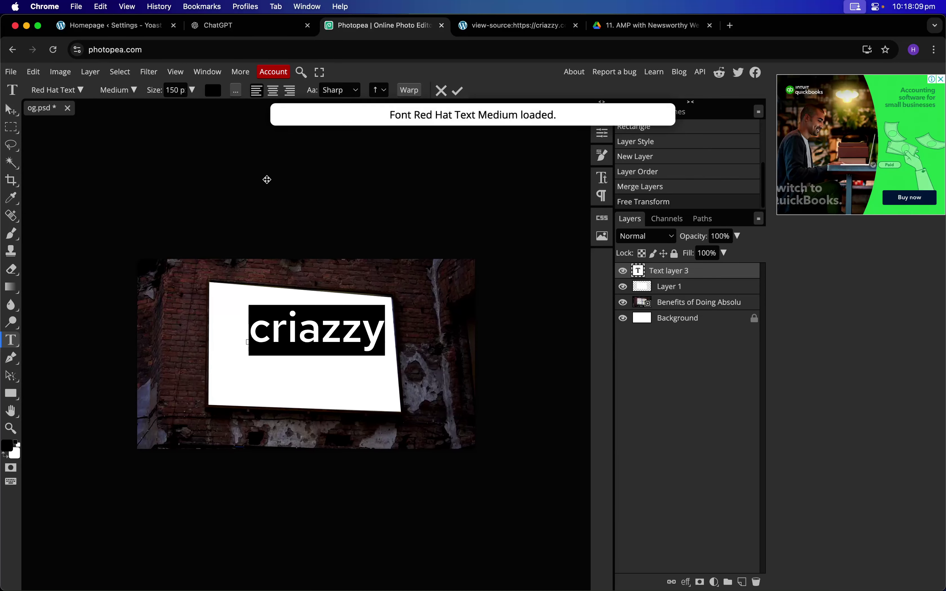
pyautogui.click(465, 88)
pyautogui.press('v')
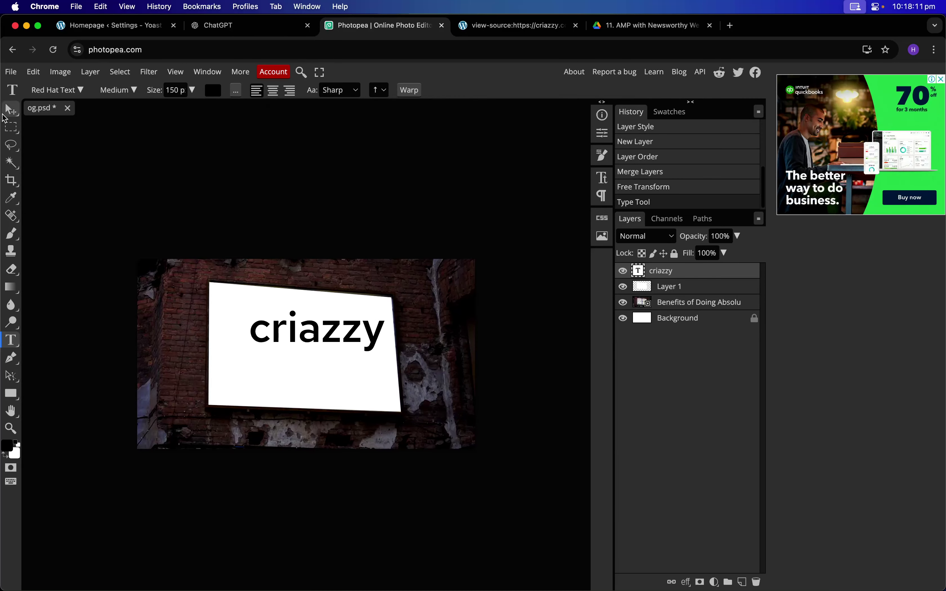
pyautogui.moveTo(346, 352); pyautogui.dragTo(343, 373)
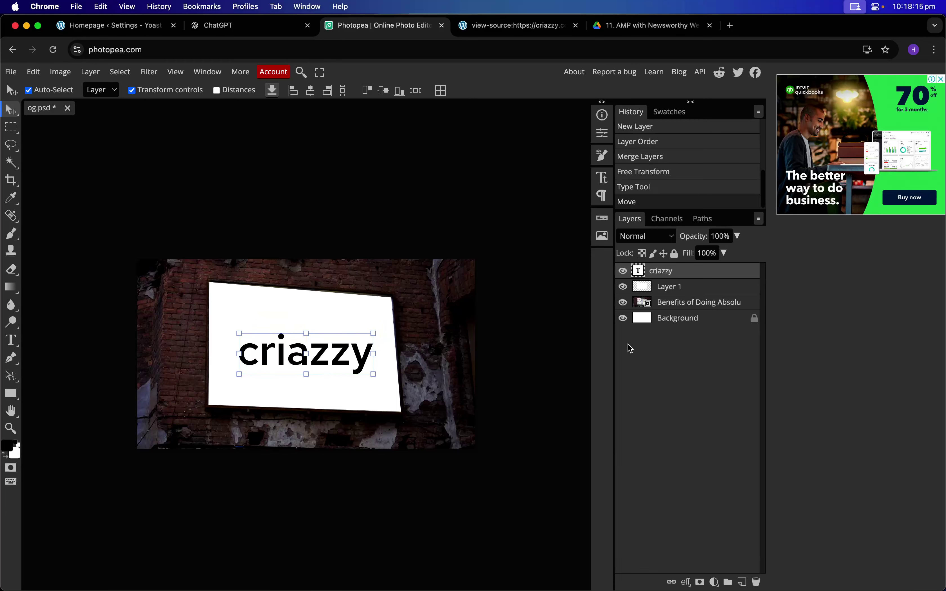
# - Add an empty layer beneath the criazzy text layer and merge the text down into it
pyautogui.click(741, 583)
pyautogui.moveTo(679, 276)
pyautogui.mouseDown()
pyautogui.moveTo(686, 295)
pyautogui.moveTo(684, 278)
pyautogui.mouseUp()
pyautogui.click(682, 272)
pyautogui.rightClick(680, 276)
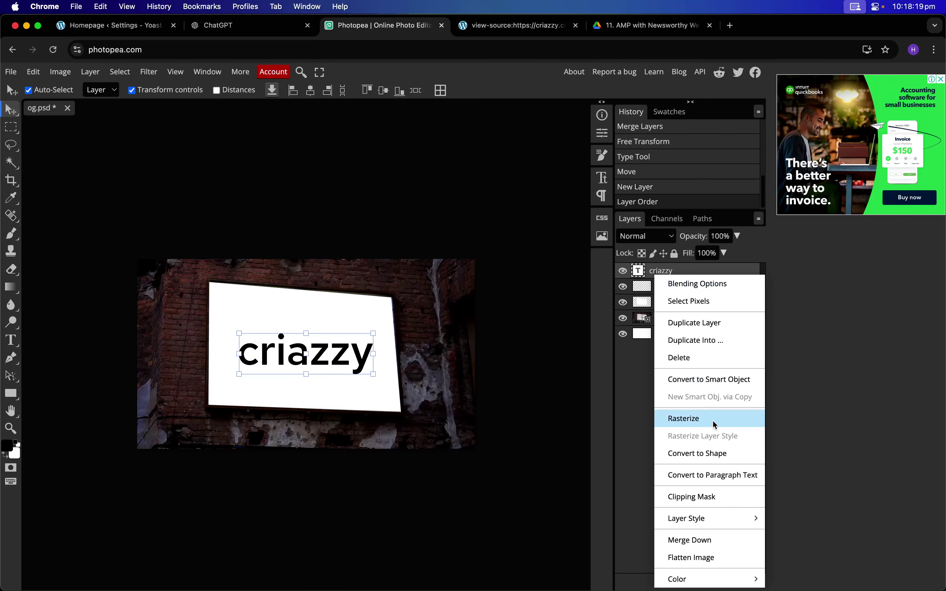
pyautogui.click(731, 544)
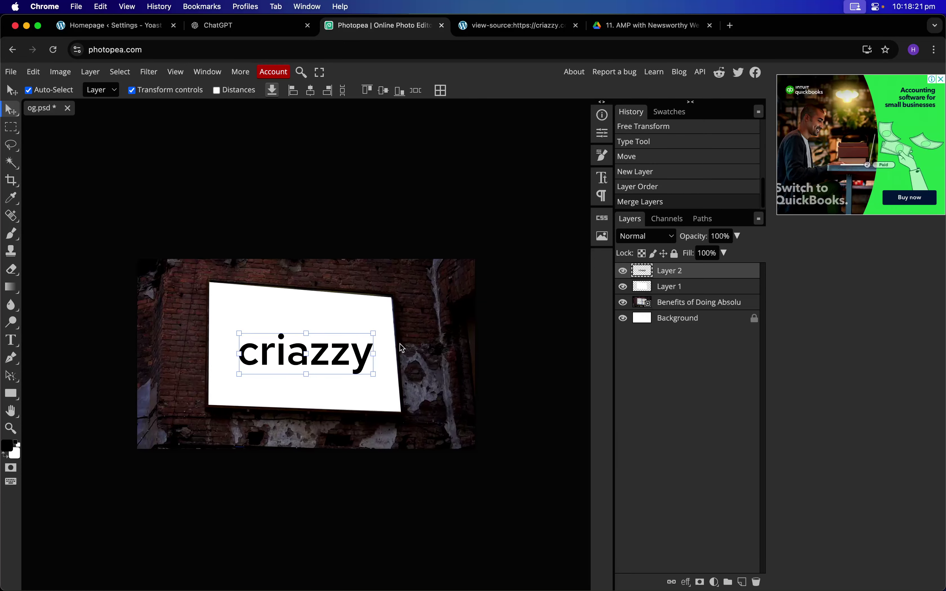
# - Distort the criazzy lettering's corners to follow the sign's slant and apply the transform
pyautogui.rightClick(370, 344)
pyautogui.click(372, 332)
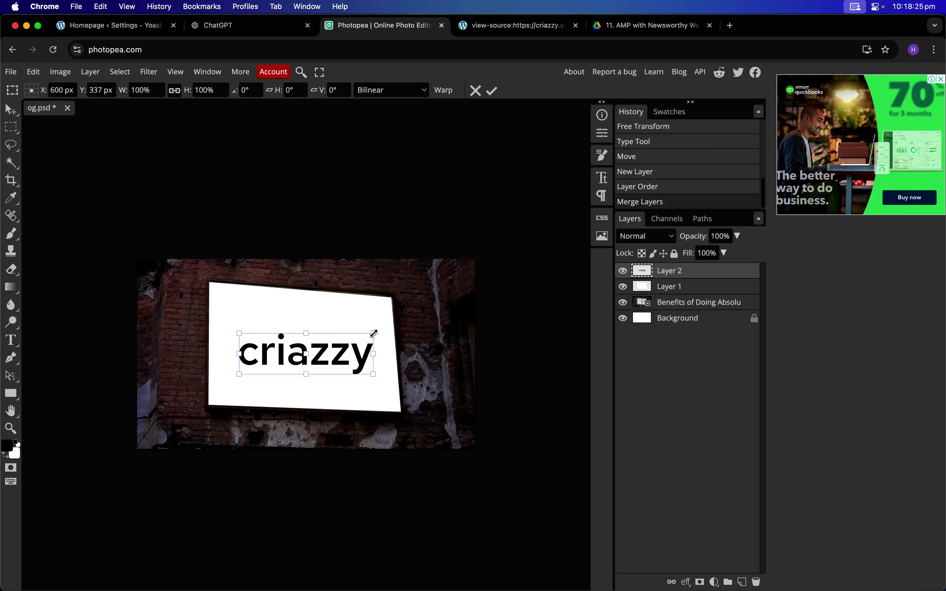
pyautogui.moveTo(375, 330); pyautogui.dragTo(364, 377)
pyautogui.moveTo(281, 351); pyautogui.dragTo(288, 341)
pyautogui.moveTo(236, 363); pyautogui.dragTo(242, 329)
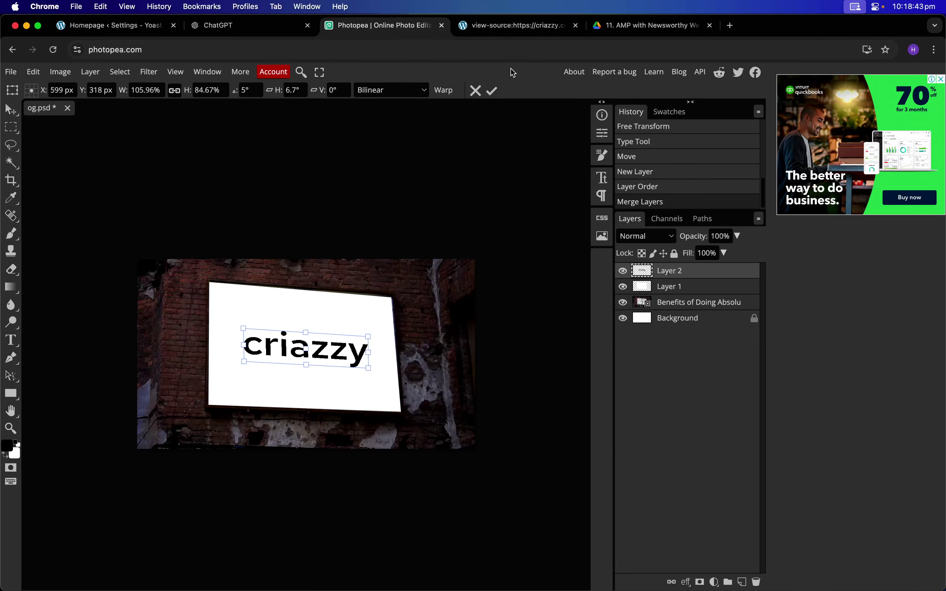
pyautogui.click(493, 91)
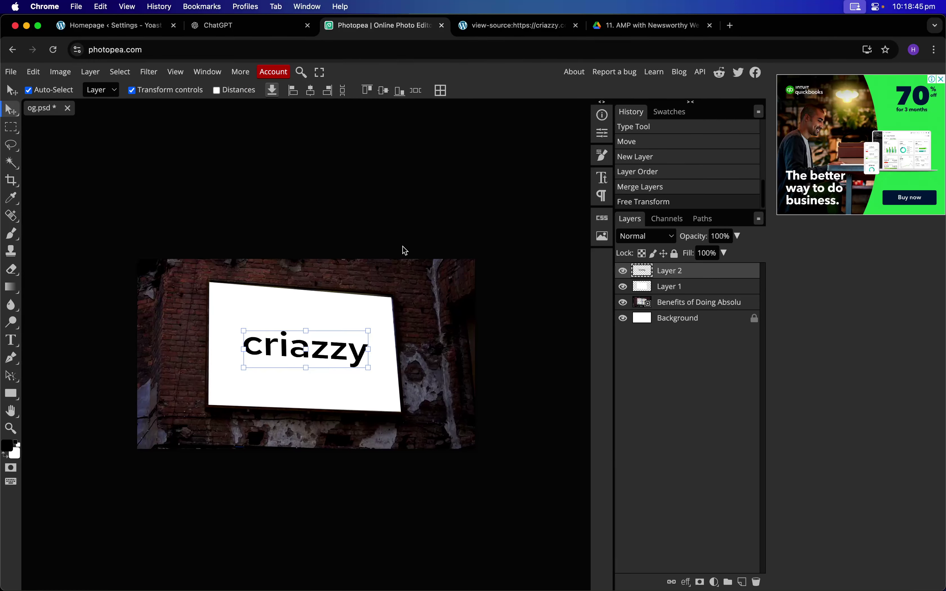
# - Enlarge the criazzy lettering to nearly fill the sign's width, recenter it on the sign, and apply the transform
pyautogui.moveTo(240, 329); pyautogui.dragTo(201, 284)
pyautogui.moveTo(294, 352); pyautogui.dragTo(318, 357)
pyautogui.moveTo(393, 347); pyautogui.dragTo(377, 370)
pyautogui.click(491, 92)
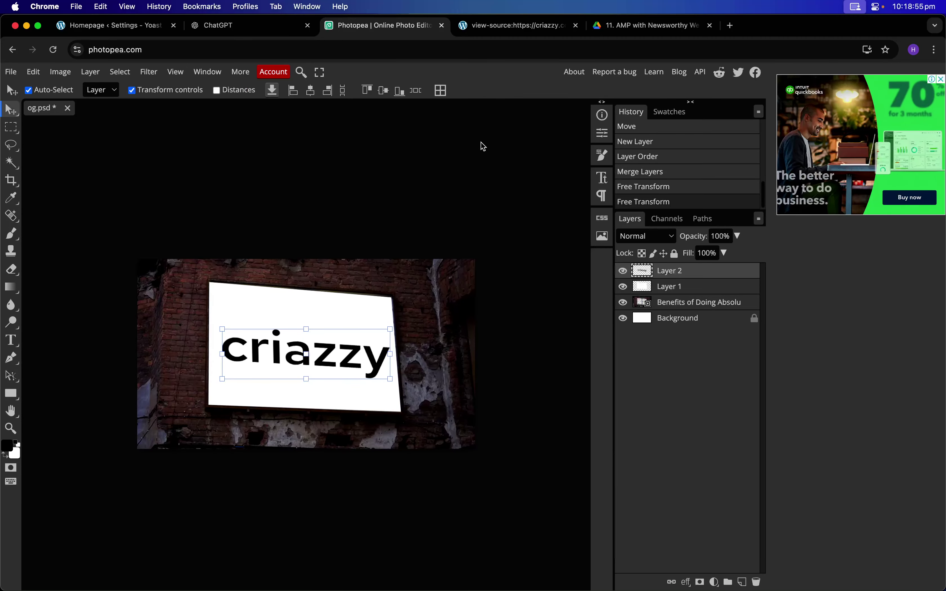
# - Export the image as a WebP file named og at 1200 by 675 px and 70% quality
pyautogui.click(11, 72)
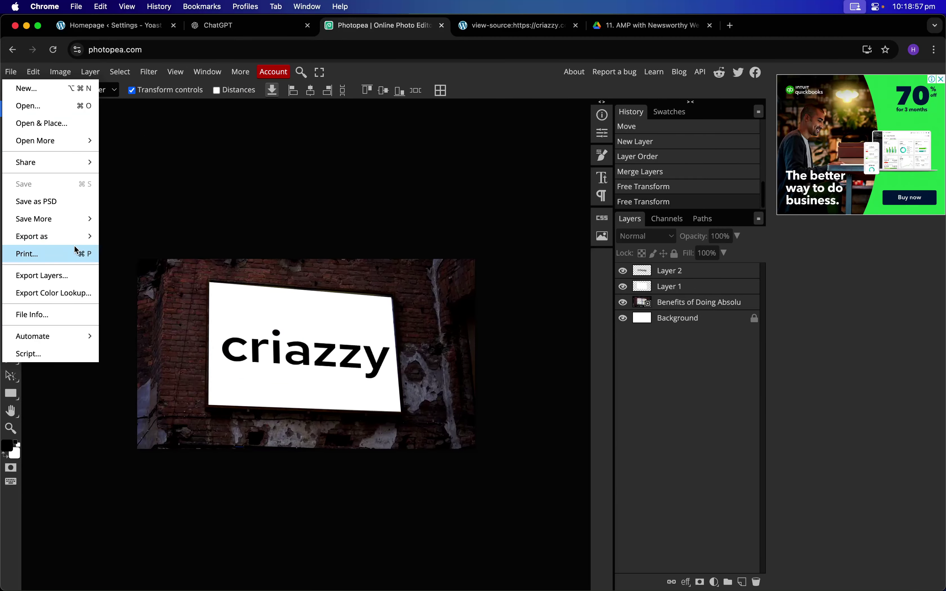
pyautogui.moveTo(78, 236)
pyautogui.click(158, 212)
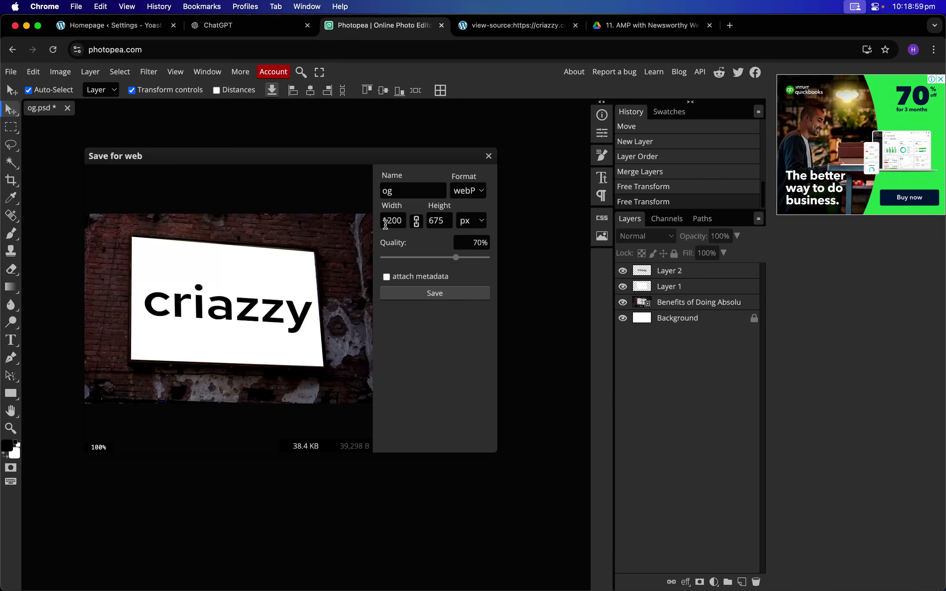
pyautogui.click(416, 299)
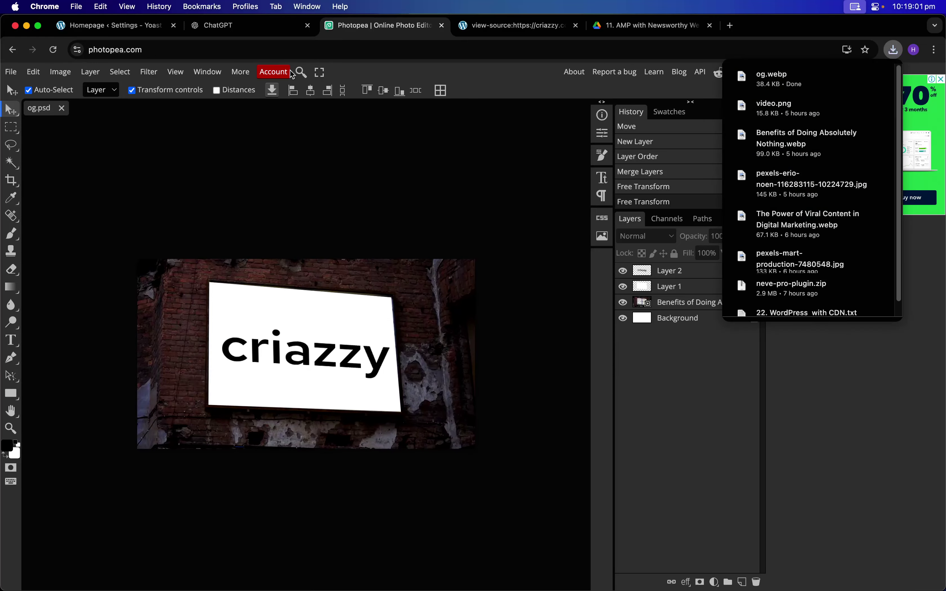
# - Switch to the Yoast homepage settings and upload og.webp from Downloads for the social image
pyautogui.click(142, 30)
pyautogui.click(539, 434)
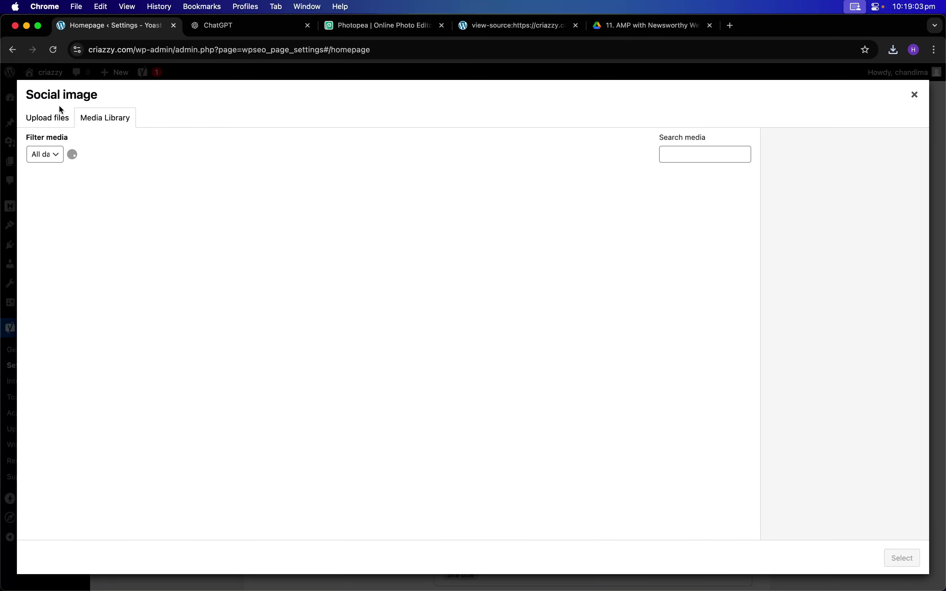
pyautogui.click(58, 115)
pyautogui.click(472, 312)
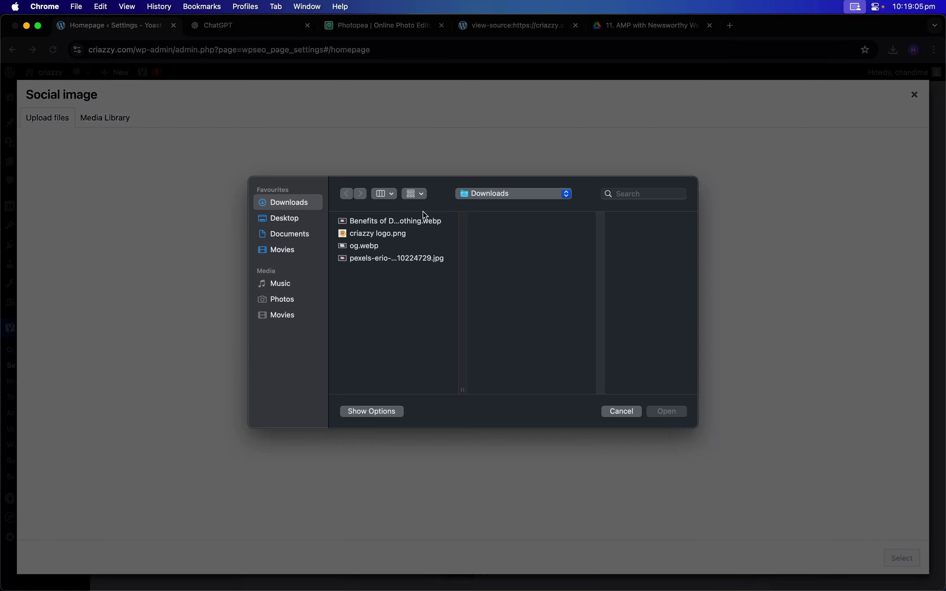
pyautogui.doubleClick(373, 248)
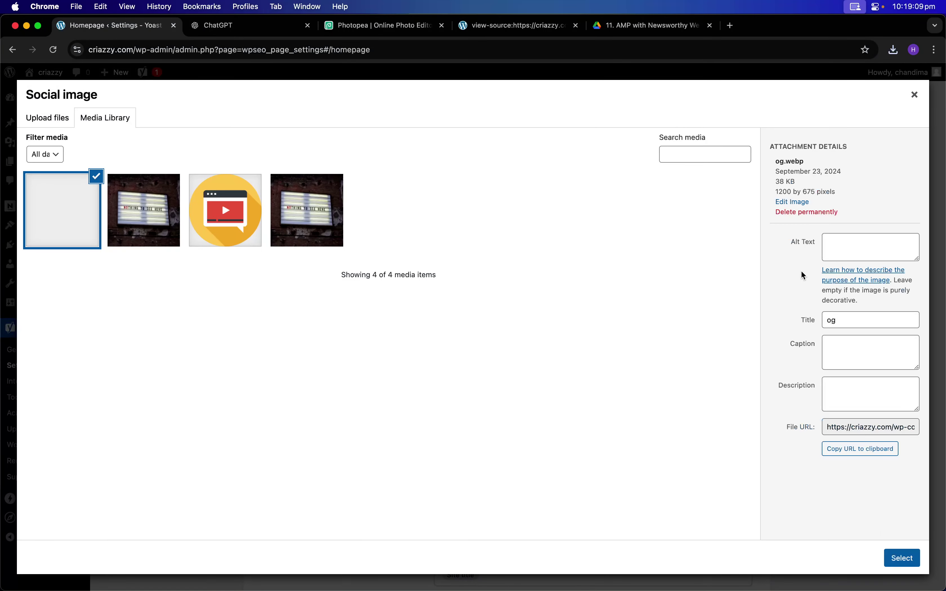
# - Copy the uploaded image's title "og" into its alt text, and save it as the homepage's social image
pyautogui.doubleClick(831, 321)
pyautogui.press('super+c')
pyautogui.click(852, 240)
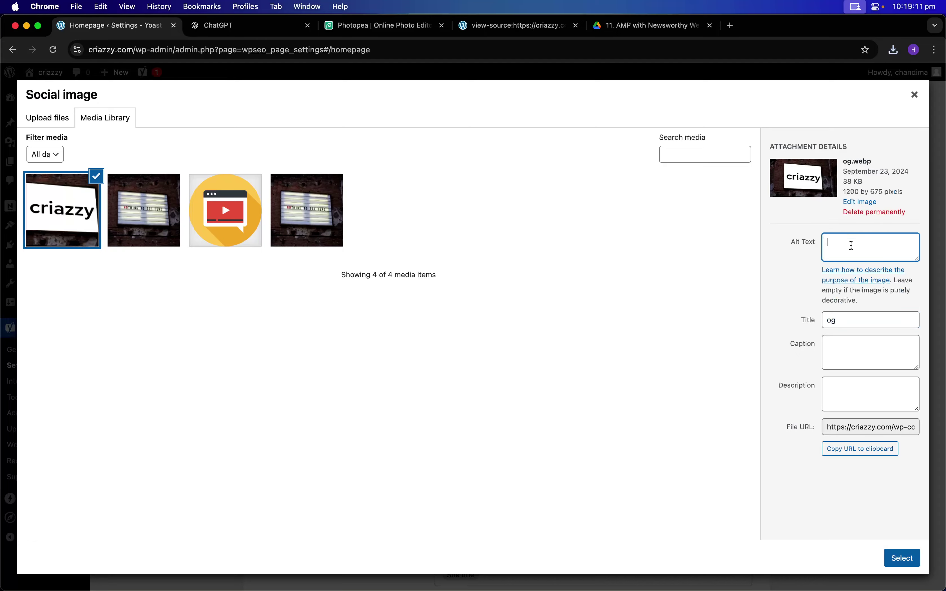
pyautogui.press('super+v')
pyautogui.click(901, 558)
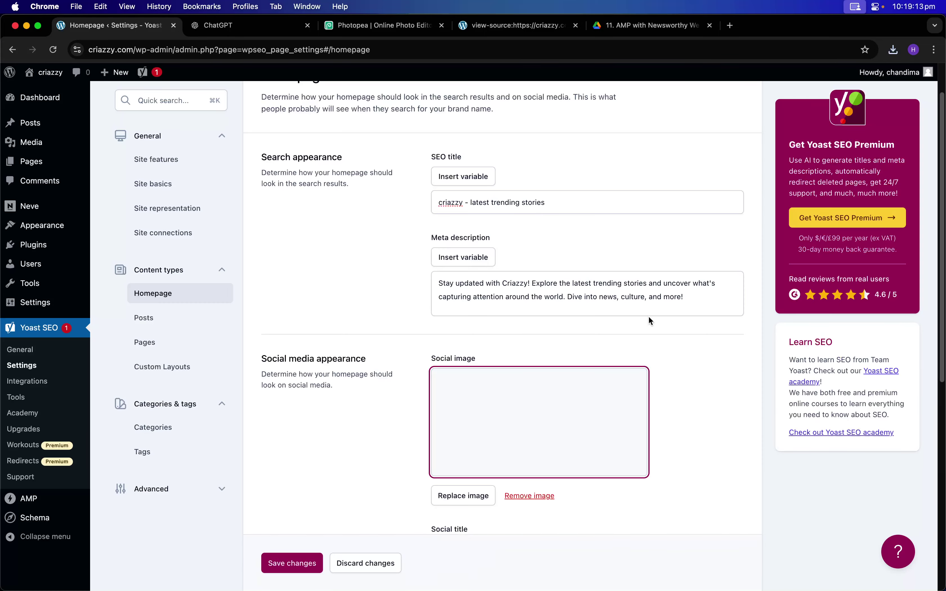
pyautogui.scroll(-4, 627, 358)
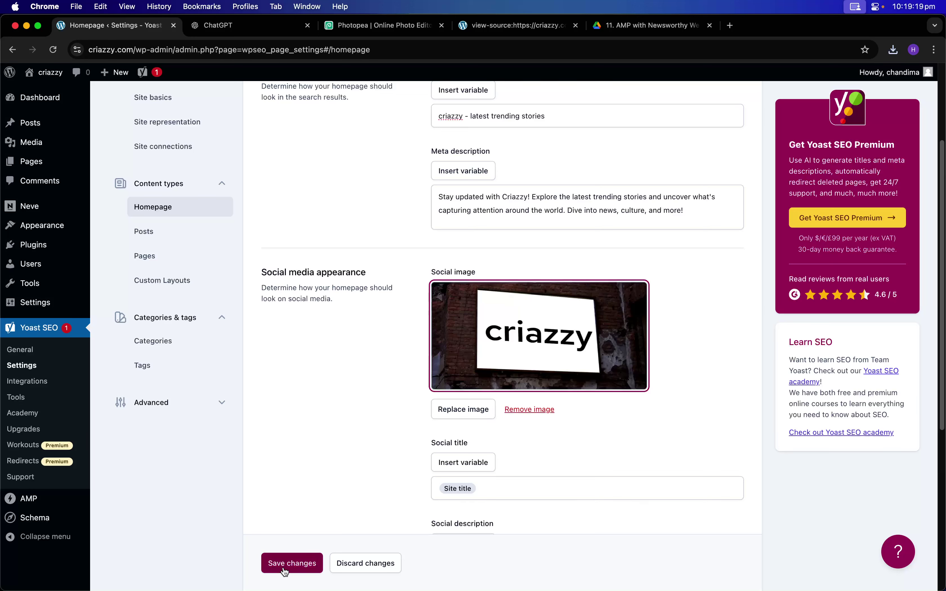
pyautogui.click(306, 562)
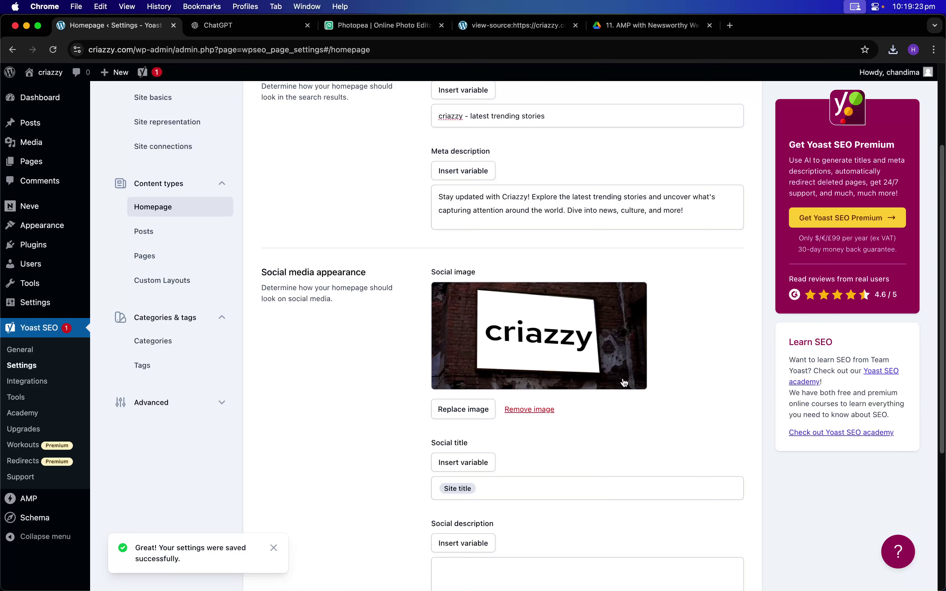
# - Replace the Site title variable in the social title with the SEO title text "criazzy - latest trending stories"
pyautogui.scroll(-5, 477, 232)
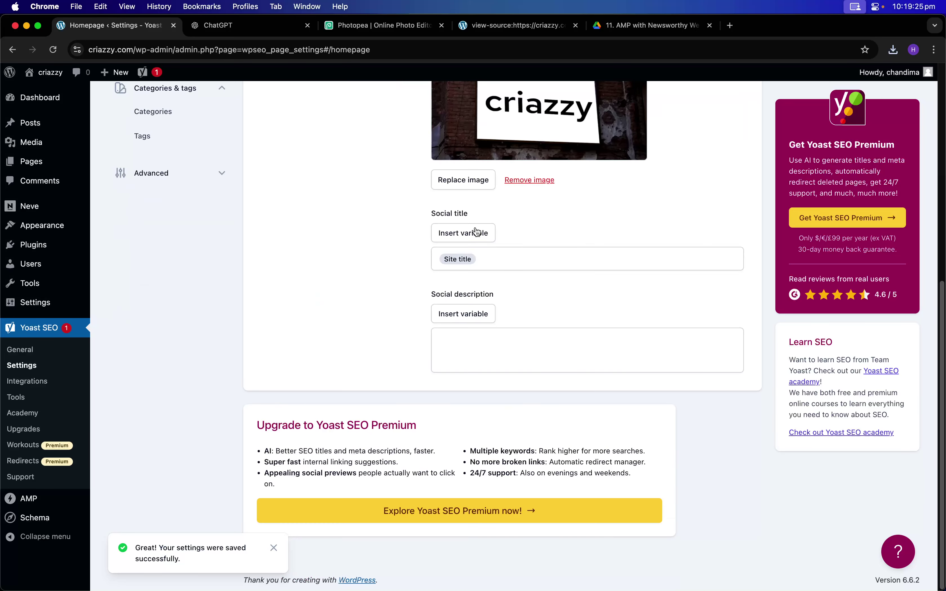
pyautogui.scroll(8, 514, 278)
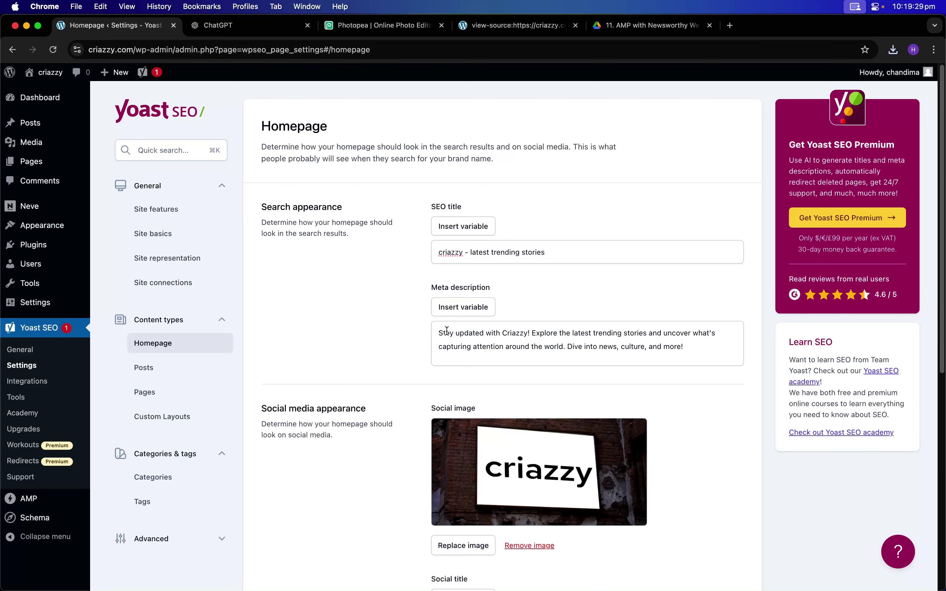
pyautogui.scroll(-8, 546, 320)
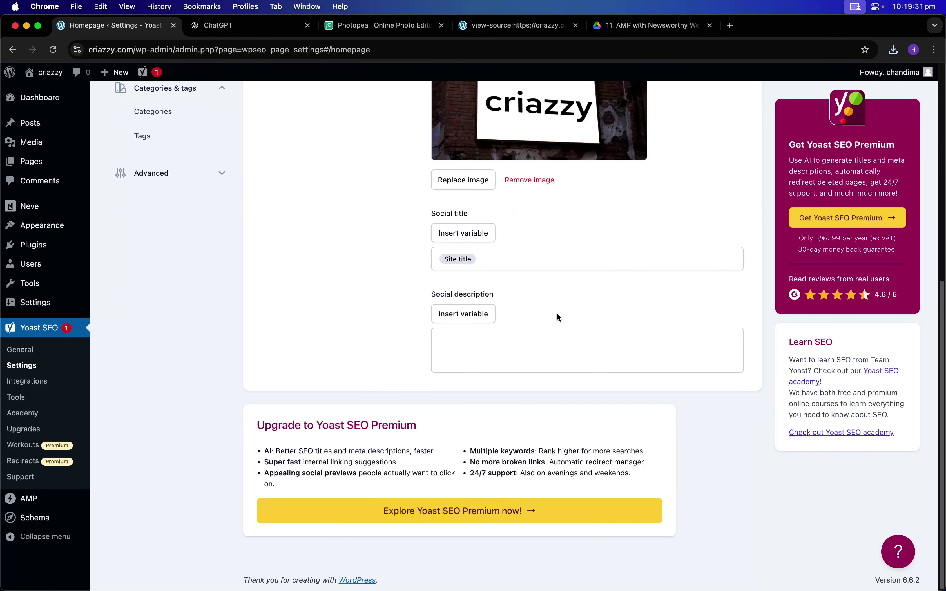
pyautogui.click(484, 258)
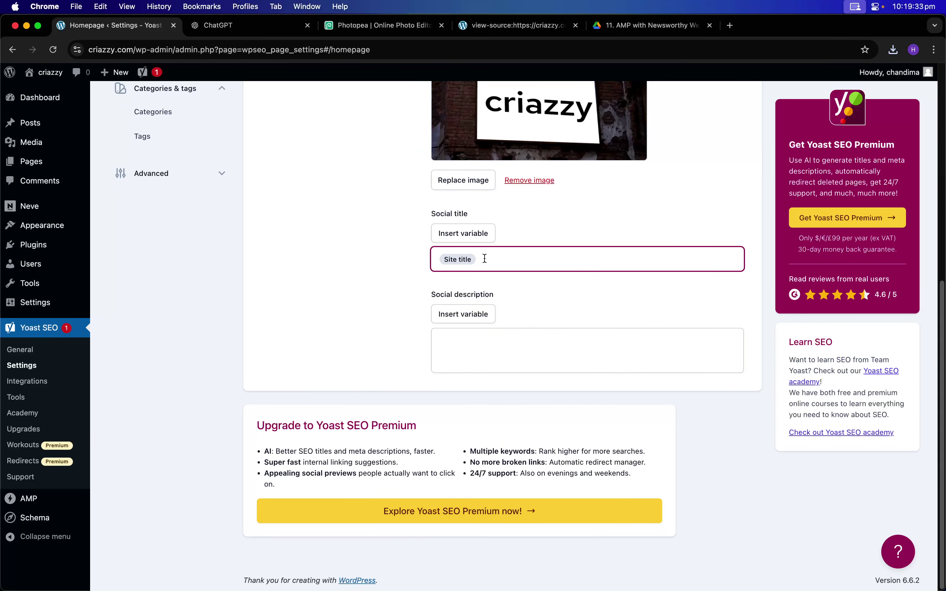
pyautogui.press('BackSpace')
pyautogui.scroll(8, 492, 257)
pyautogui.doubleClick(502, 253)
pyautogui.tripleClick(502, 254)
pyautogui.press('super+c')
pyautogui.scroll(-10, 524, 297)
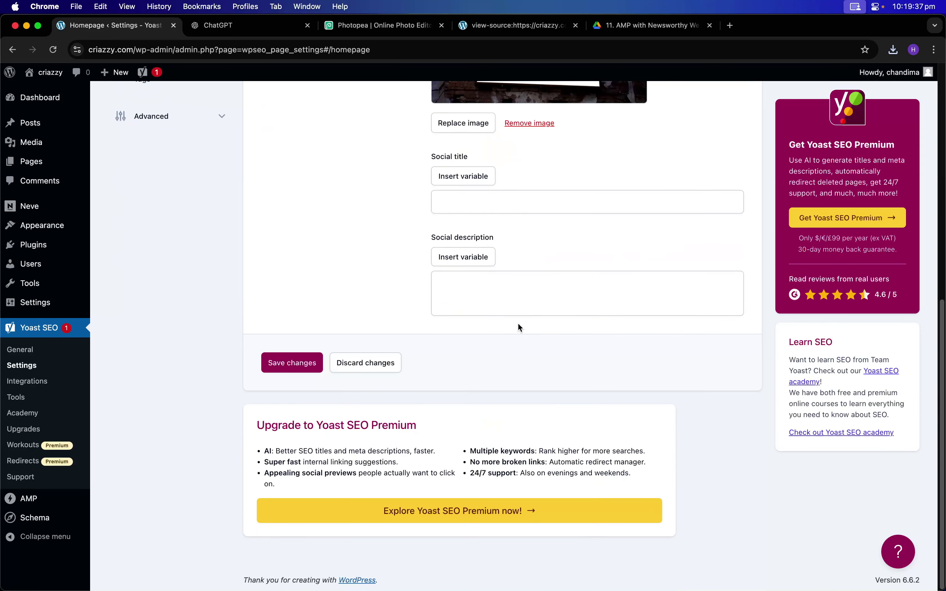
pyautogui.click(520, 210)
pyautogui.press('super+v')
# - Copy the homepage's meta description into the social description and save the settings
pyautogui.scroll(10, 531, 236)
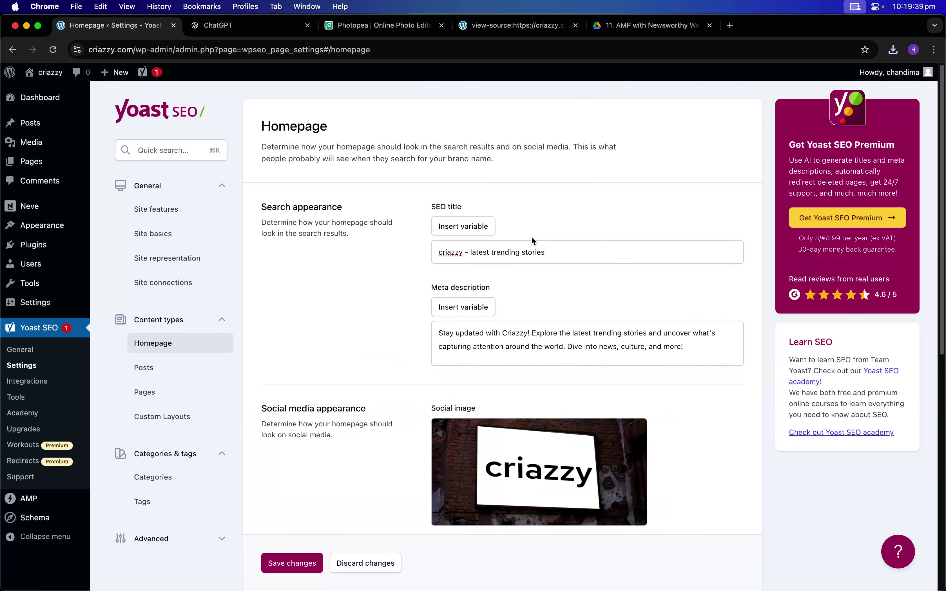
pyautogui.click(554, 335)
pyautogui.press('super+a')
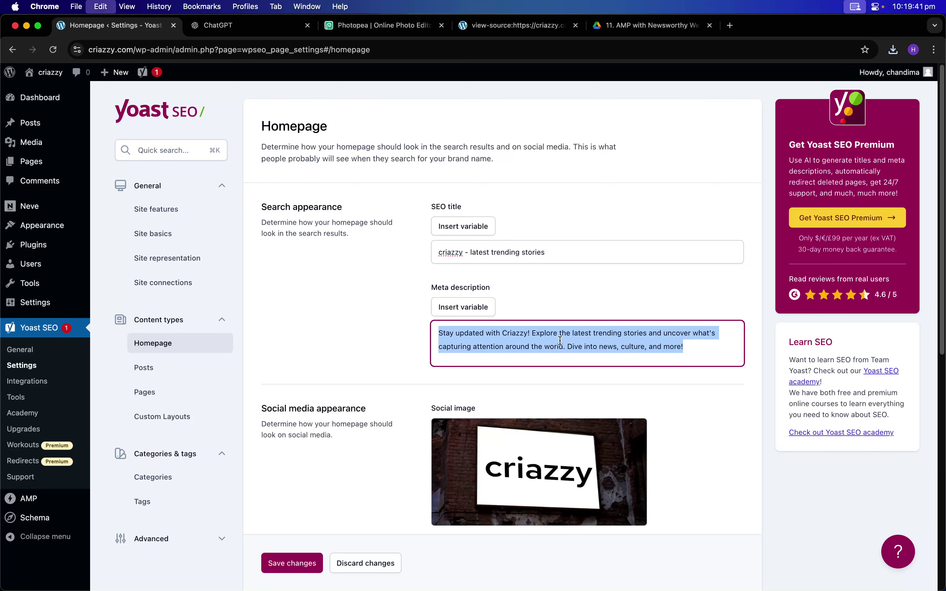
pyautogui.press('super+c')
pyautogui.scroll(-10, 571, 346)
pyautogui.click(544, 300)
pyautogui.press('super+v')
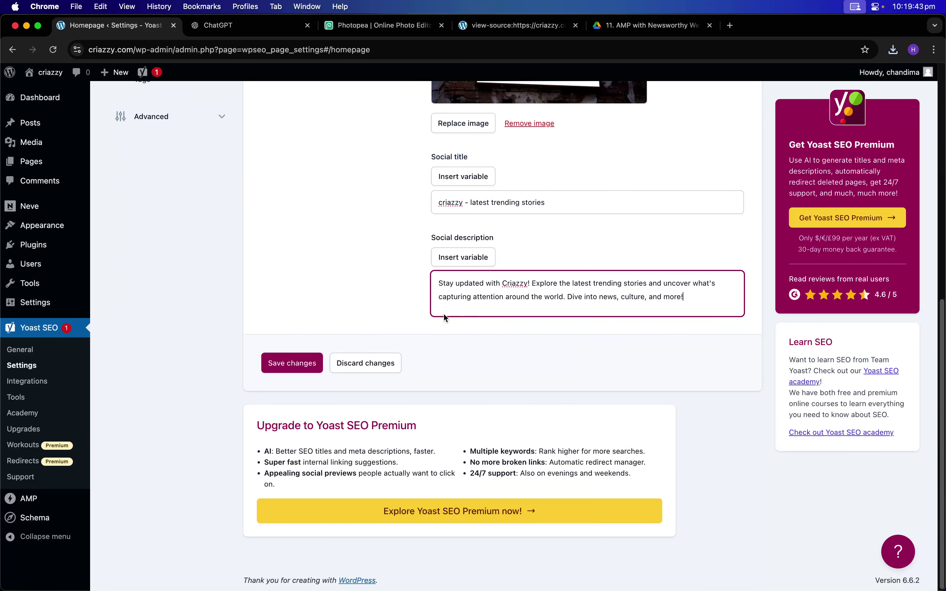
pyautogui.click(309, 371)
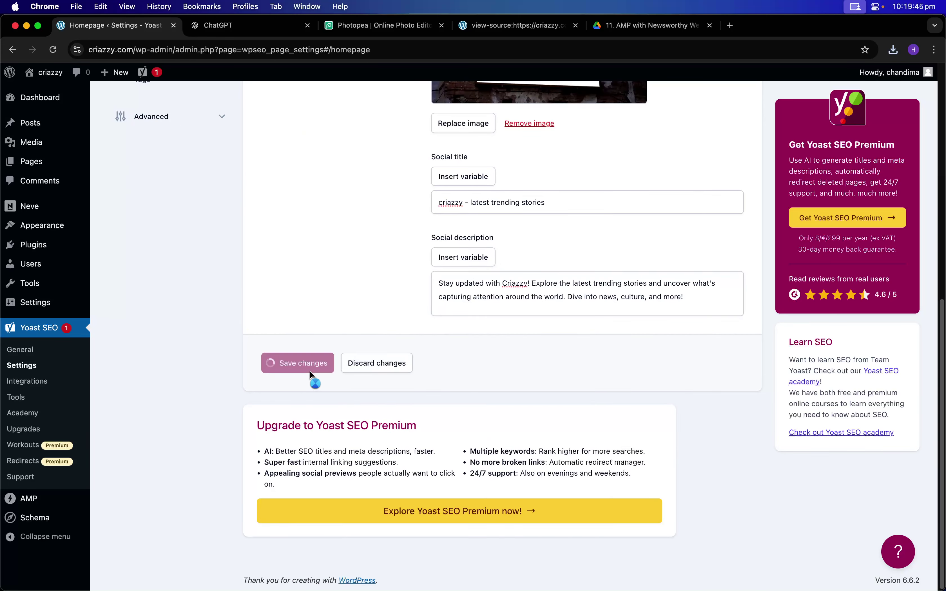
# - Open the live criazzy homepage from the WordPress admin
pyautogui.scroll(10, 428, 262)
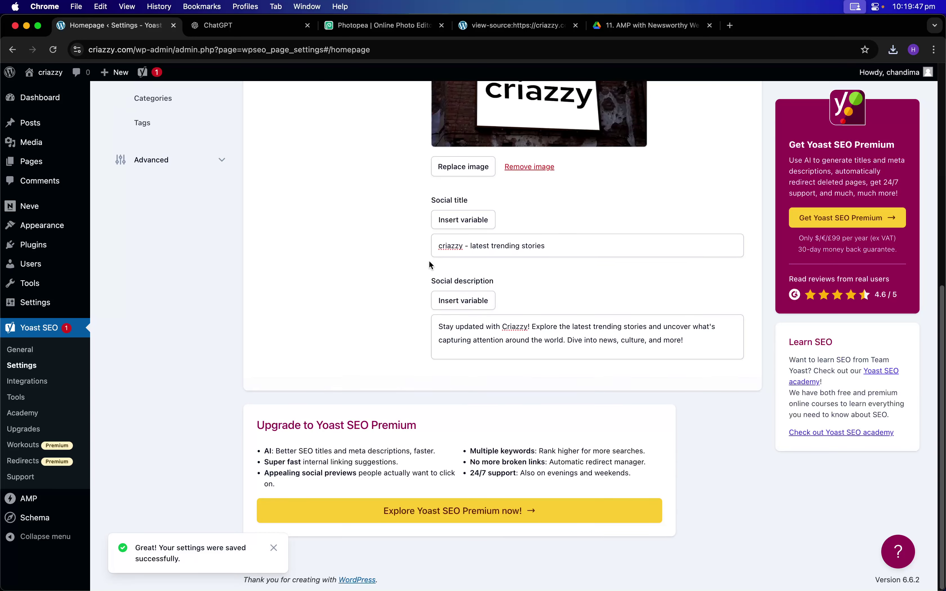
pyautogui.click(51, 90)
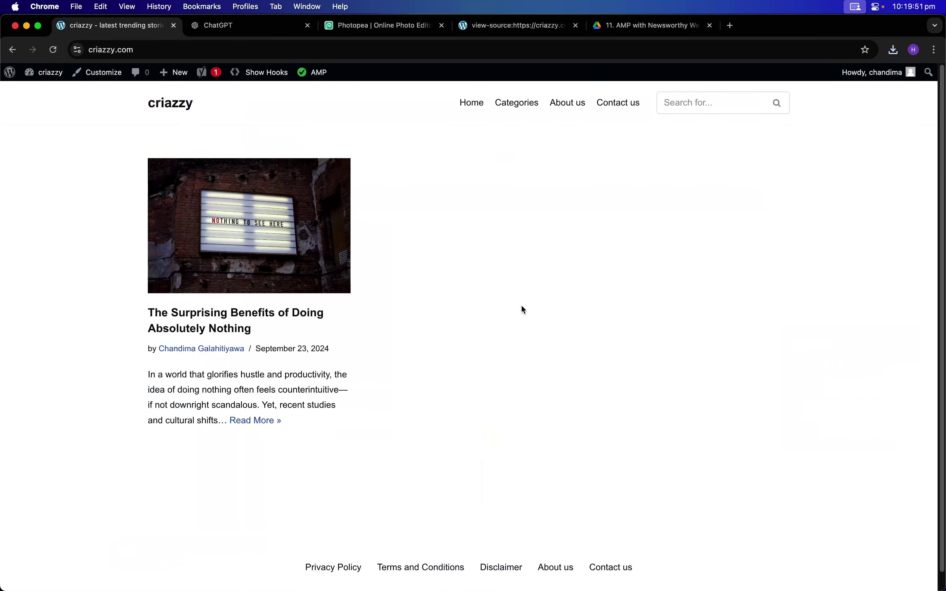
# - Look over the live post "The Surprising Benefits of Doing Absolutely Nothing" down to its featured image, and return to the homepage
pyautogui.click(350, 215)
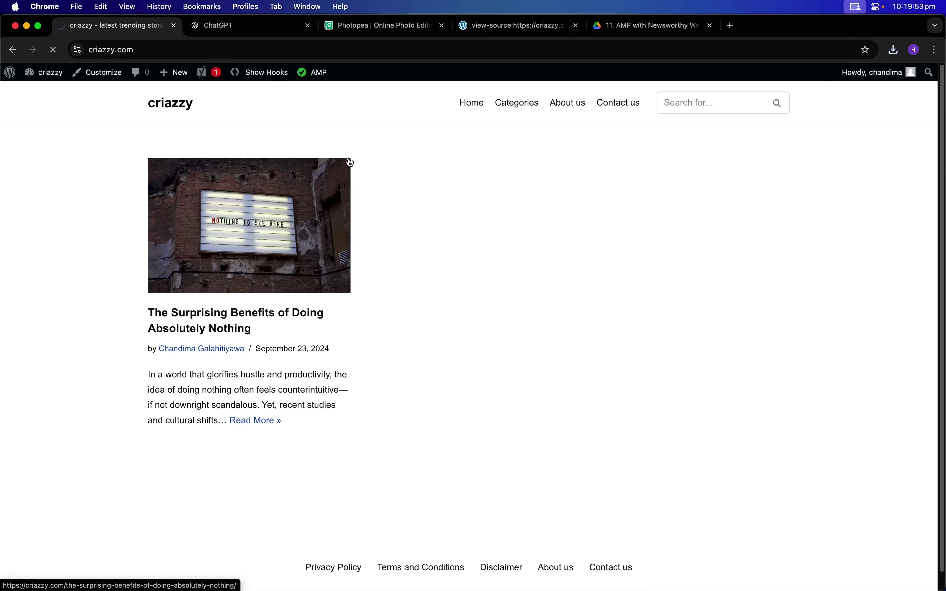
pyautogui.click(168, 104)
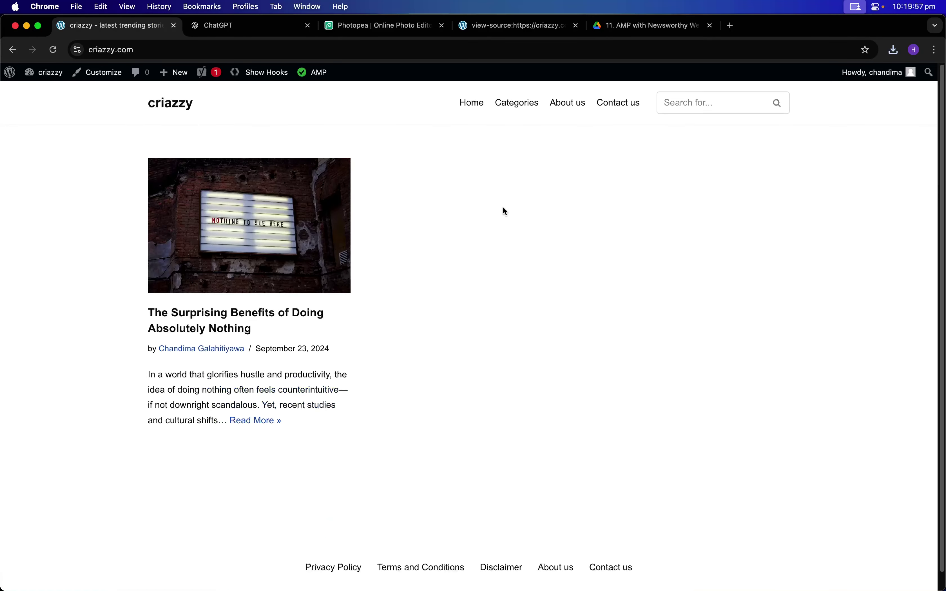
pyautogui.click(339, 219)
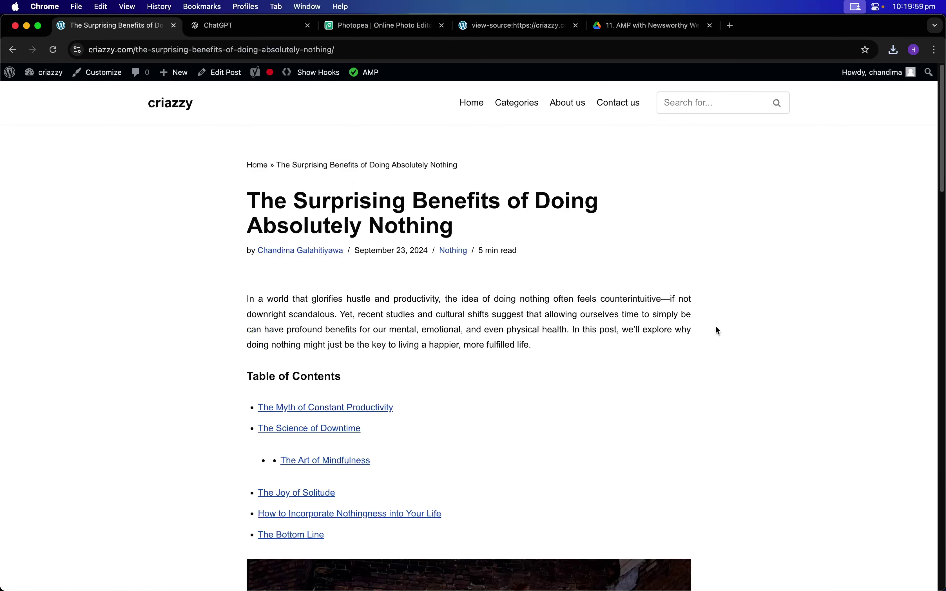
pyautogui.scroll(-1, 608, 355)
pyautogui.scroll(-5, 608, 355)
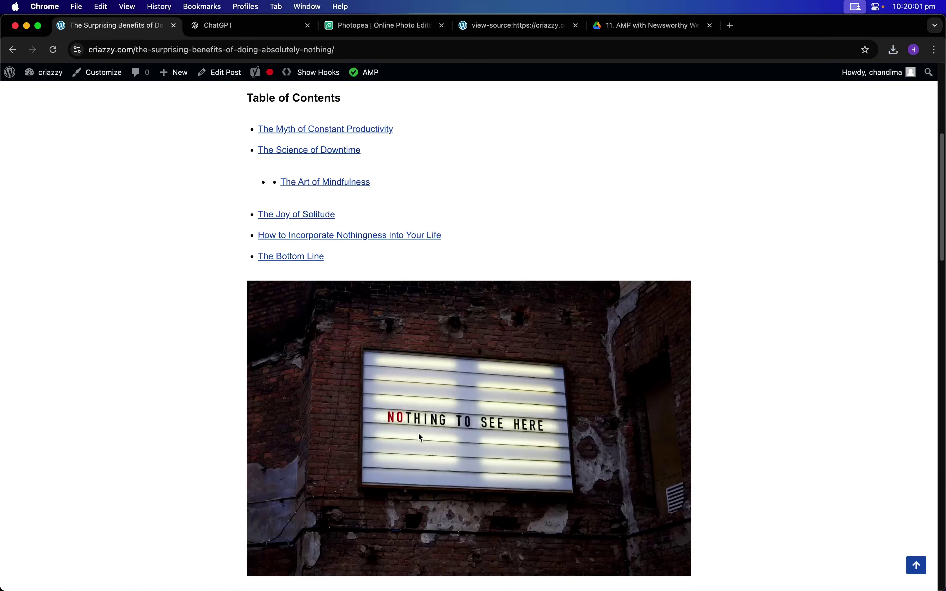
pyautogui.scroll(5, 370, 285)
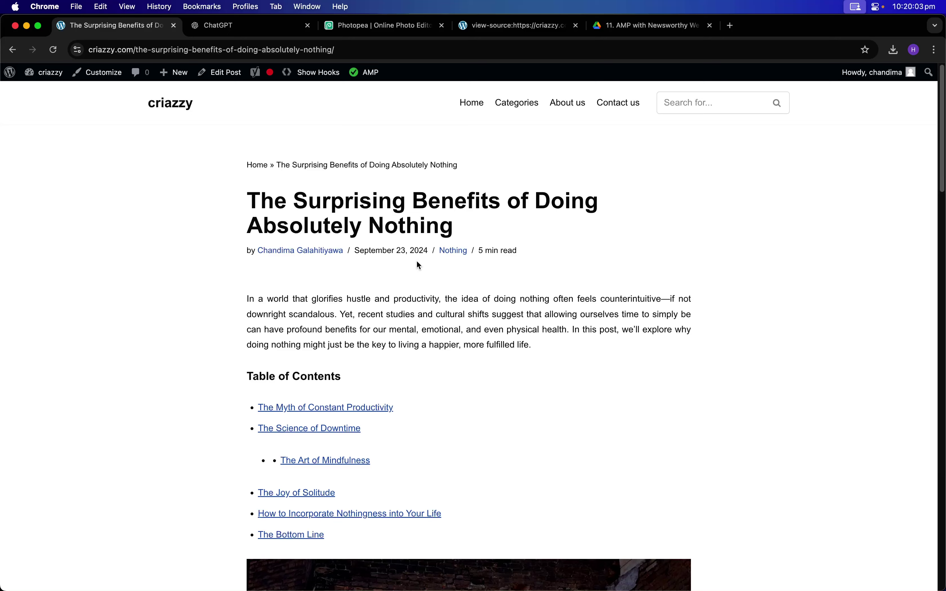
pyautogui.click(176, 98)
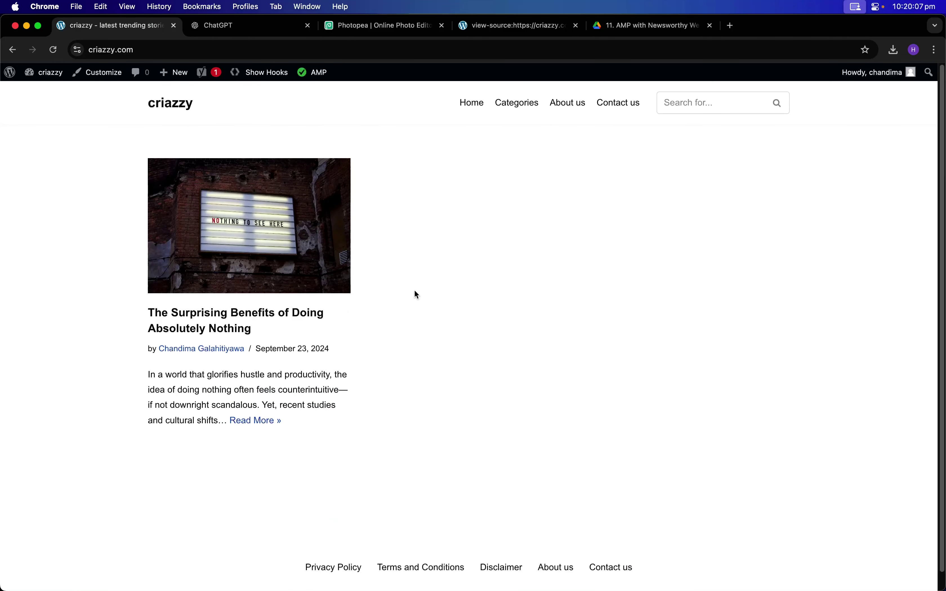
# - Open the Yoast SEO settings from the site's WordPress admin and review the Posts content type settings
pyautogui.moveTo(39, 73)
pyautogui.click(45, 98)
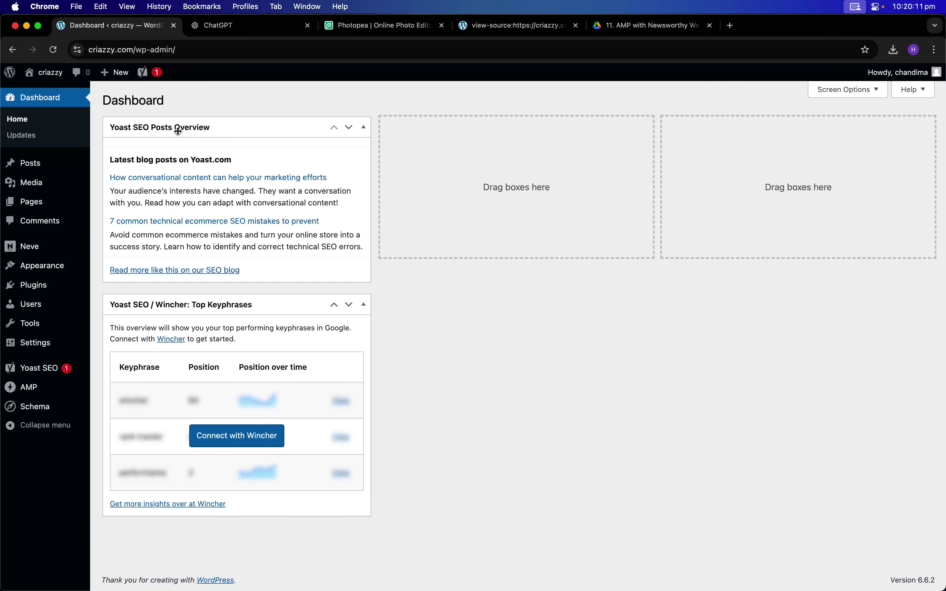
pyautogui.moveTo(75, 377)
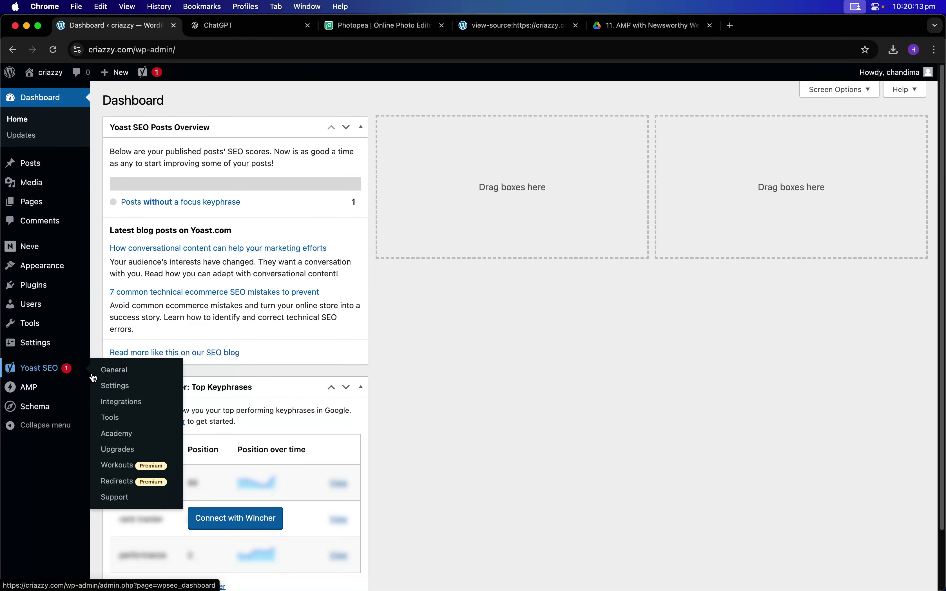
pyautogui.click(139, 386)
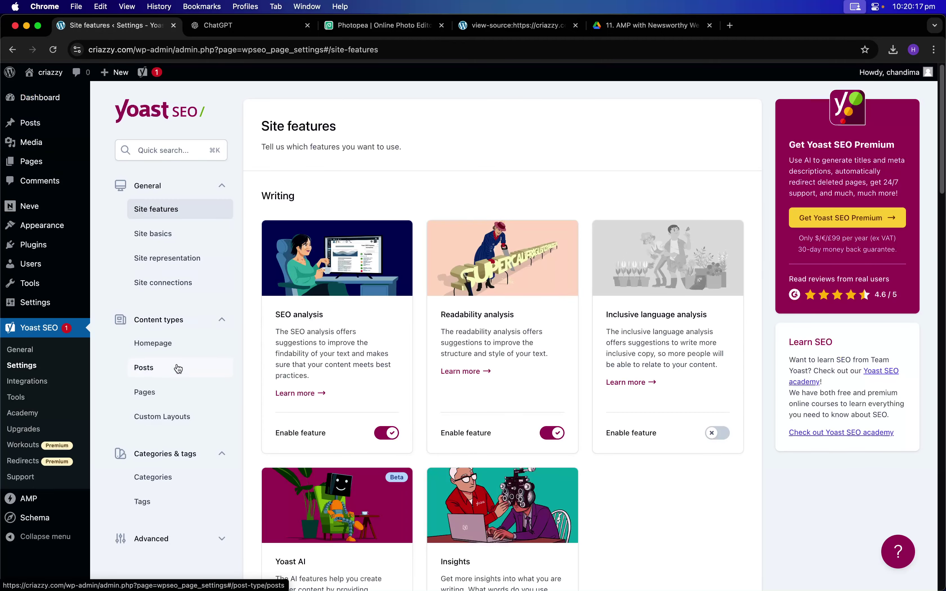
pyautogui.click(178, 344)
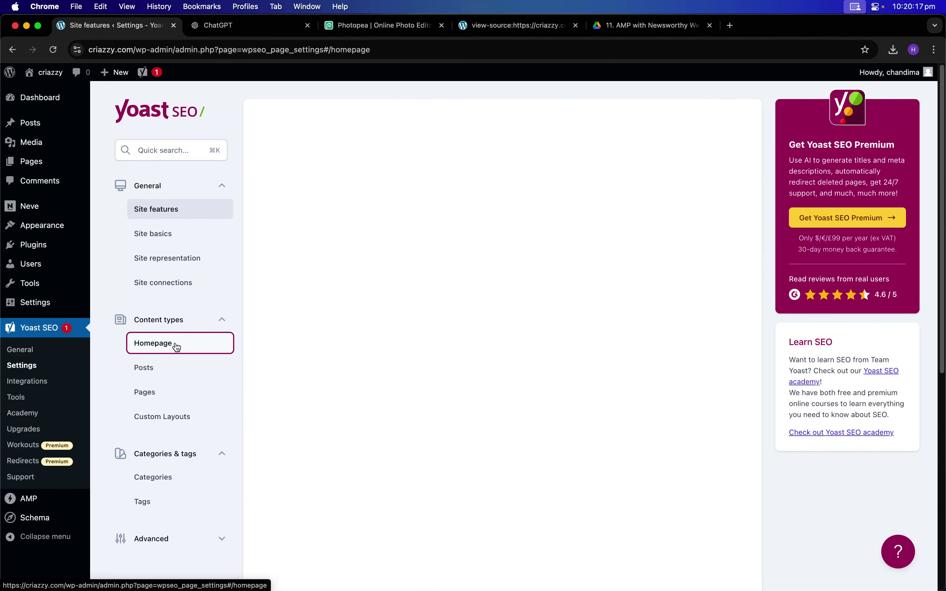
pyautogui.click(184, 366)
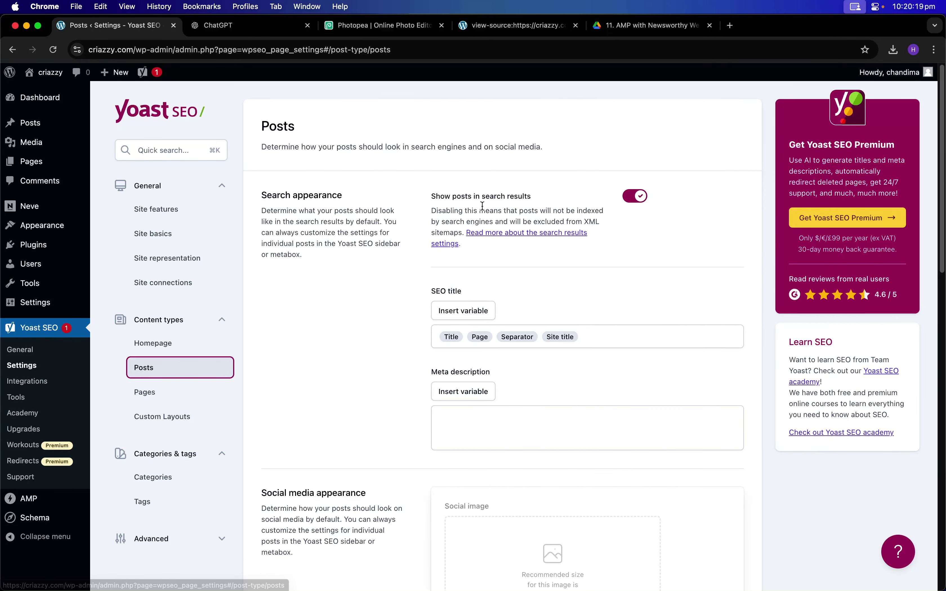
pyautogui.scroll(-1, 463, 203)
pyautogui.scroll(-10, 461, 199)
# - Turn off showing pages in search results for the Pages content type and save the changes
pyautogui.click(181, 211)
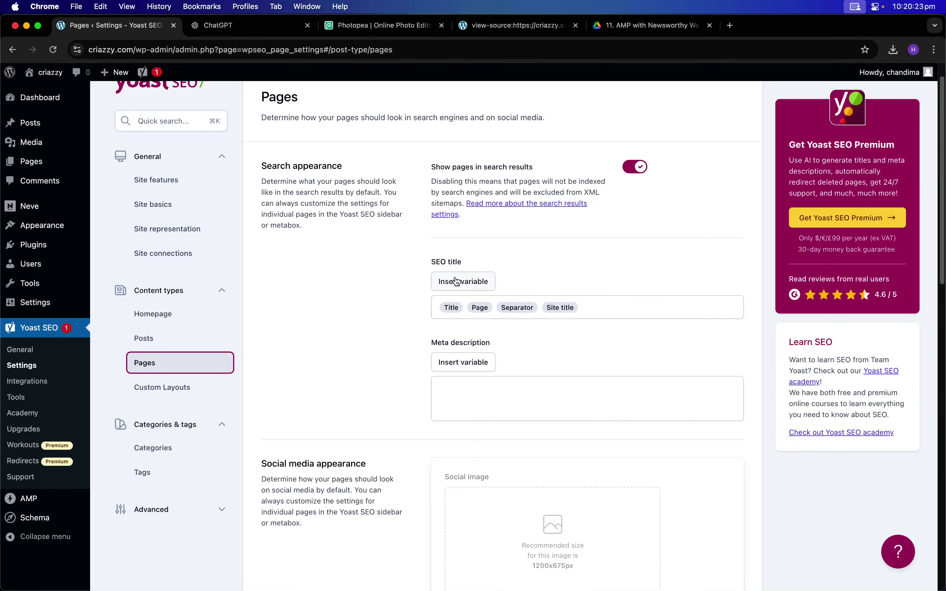
pyautogui.scroll(-7, 454, 280)
pyautogui.scroll(-9, 455, 273)
pyautogui.scroll(17, 467, 275)
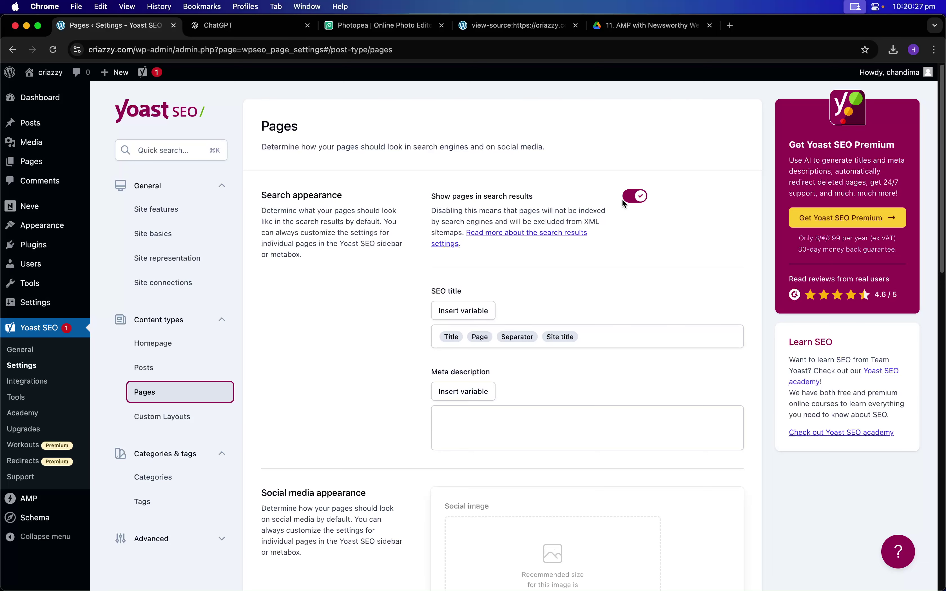
pyautogui.click(633, 199)
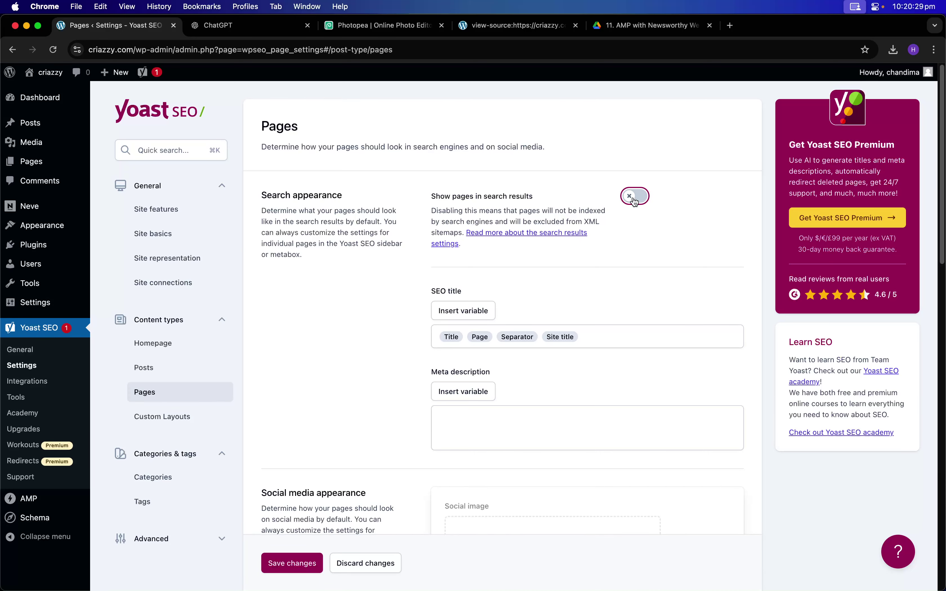
pyautogui.scroll(-12, 620, 221)
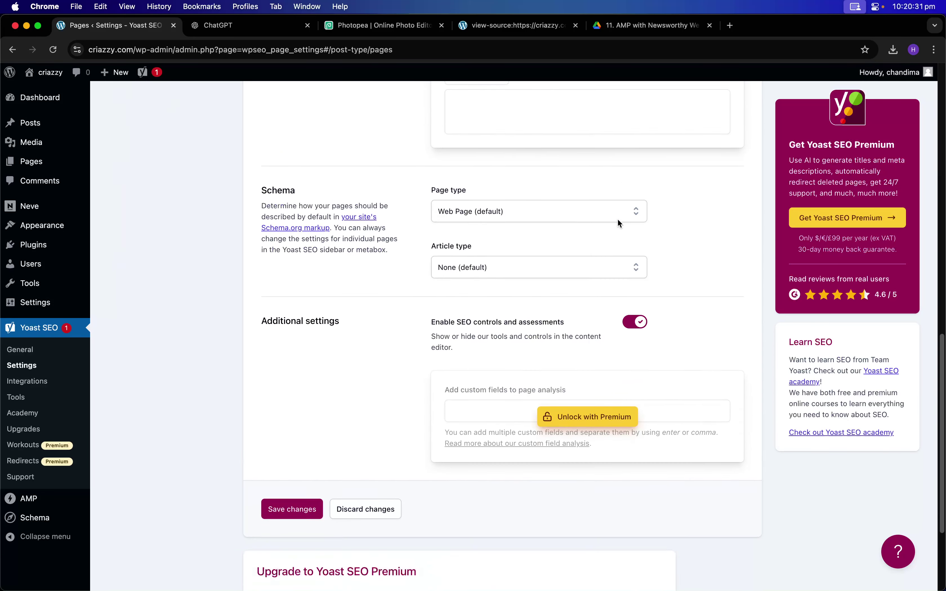
pyautogui.scroll(-4, 619, 223)
pyautogui.click(292, 363)
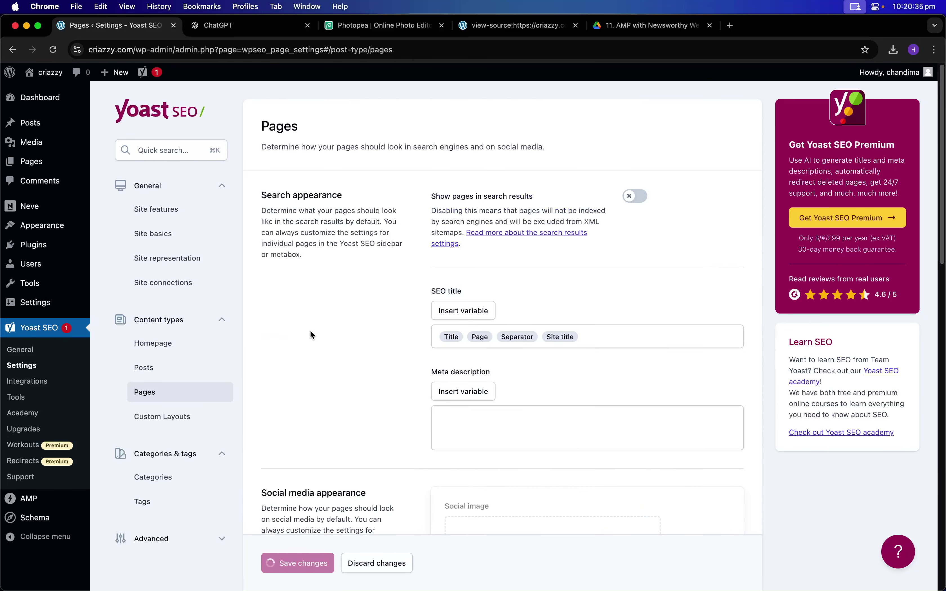
# - Turn off showing custom layouts in search results and save the changes
pyautogui.click(193, 417)
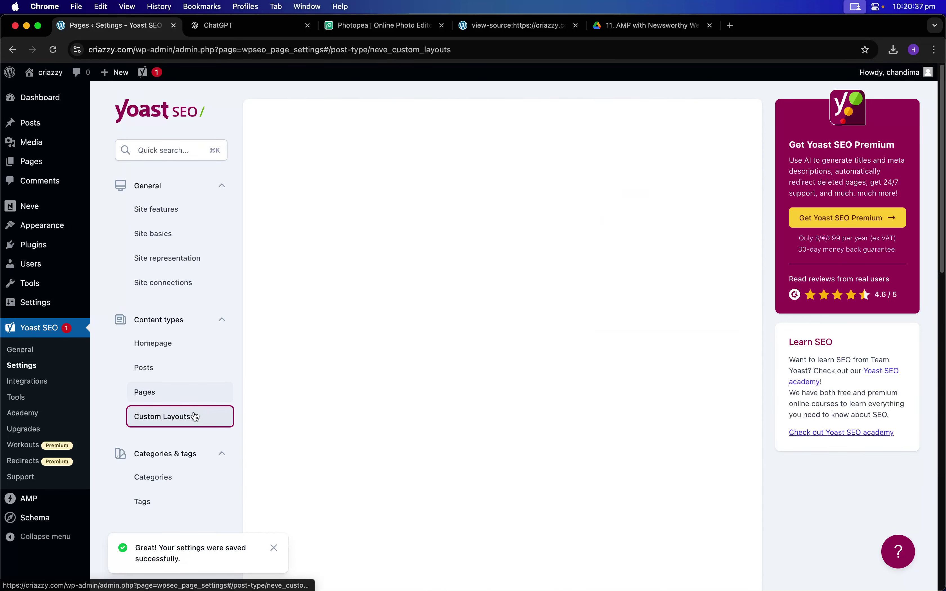
pyautogui.click(635, 196)
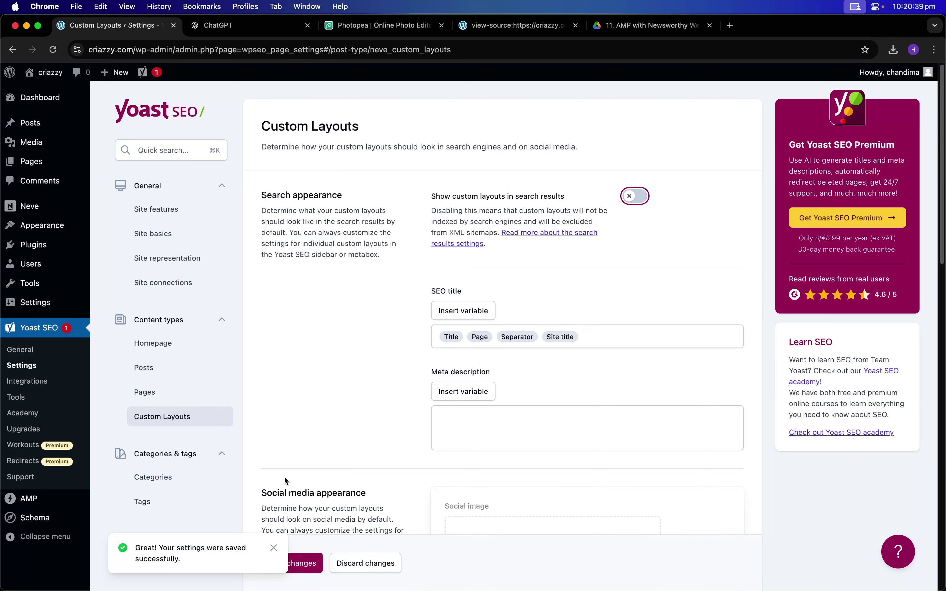
pyautogui.click(307, 563)
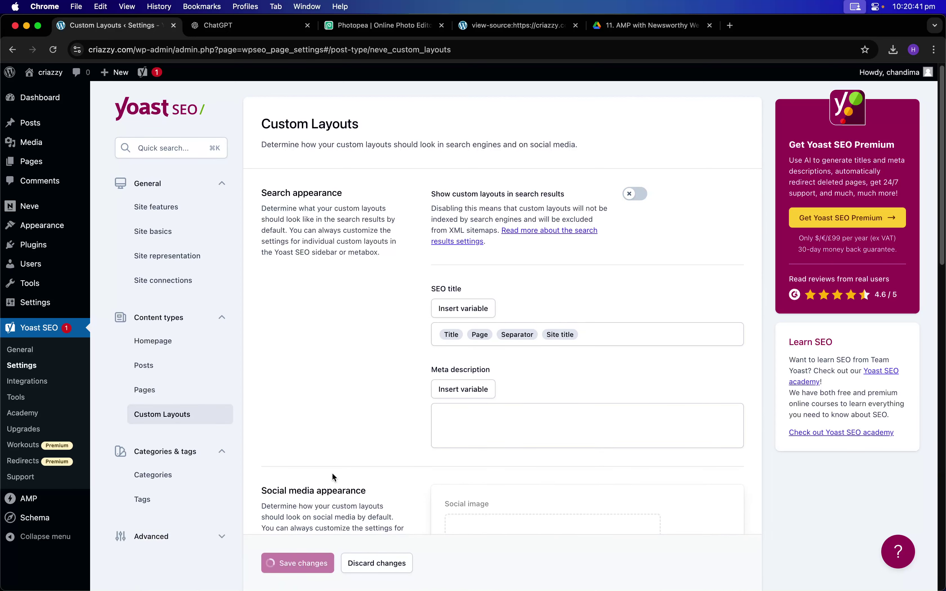
pyautogui.scroll(-10, 393, 306)
pyautogui.scroll(10, 388, 307)
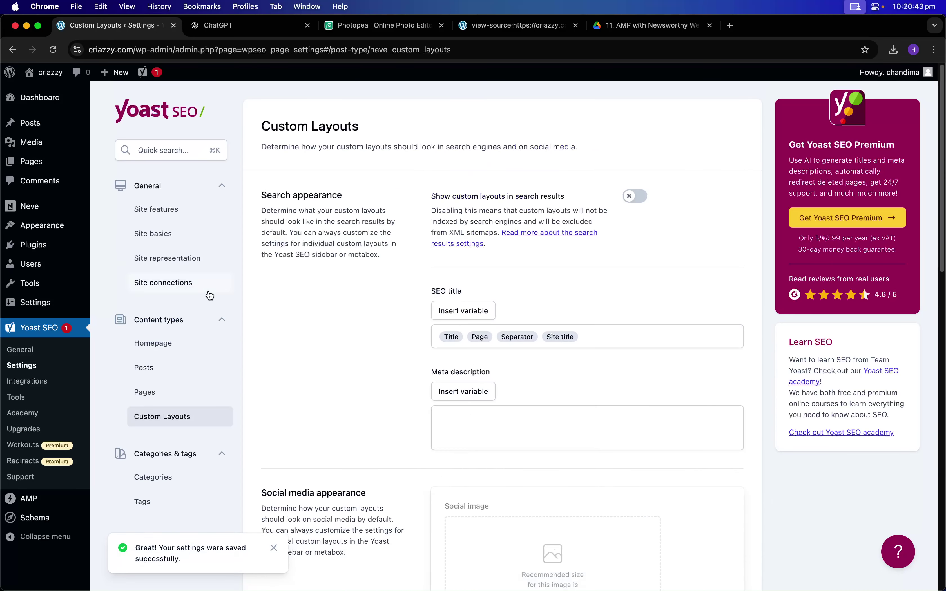
# - Turn off showing categories in search results in the Categories taxonomy settings
pyautogui.scroll(-2, 177, 416)
pyautogui.click(190, 384)
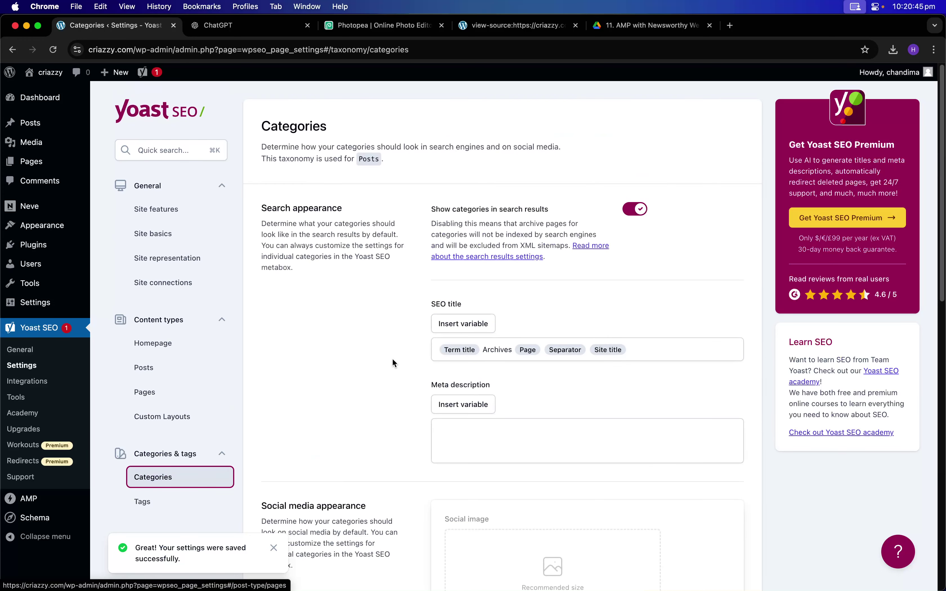
pyautogui.click(628, 211)
pyautogui.scroll(-1, 327, 387)
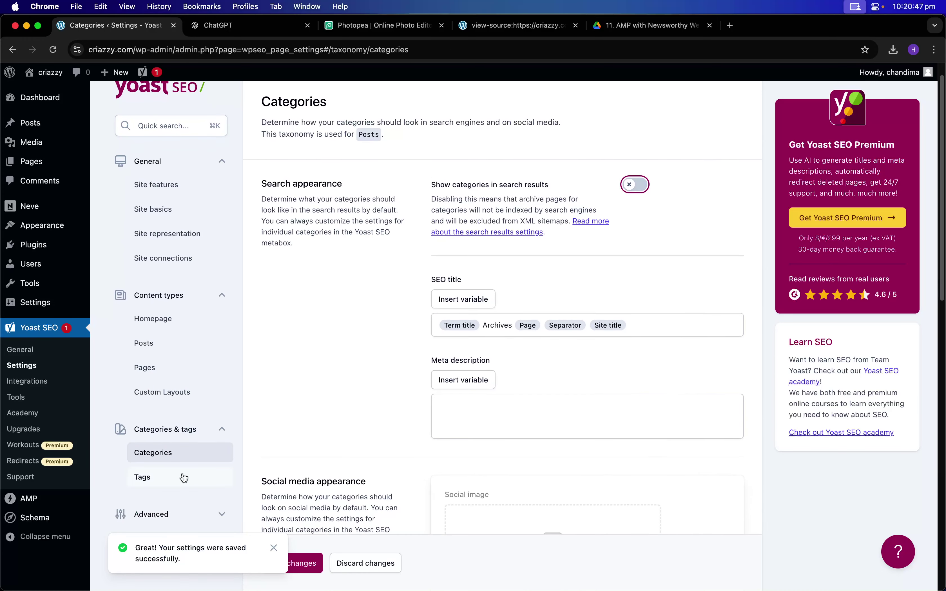
# - Turn off showing tags in search results in the Tags taxonomy settings and save the changes
pyautogui.click(181, 478)
pyautogui.click(627, 207)
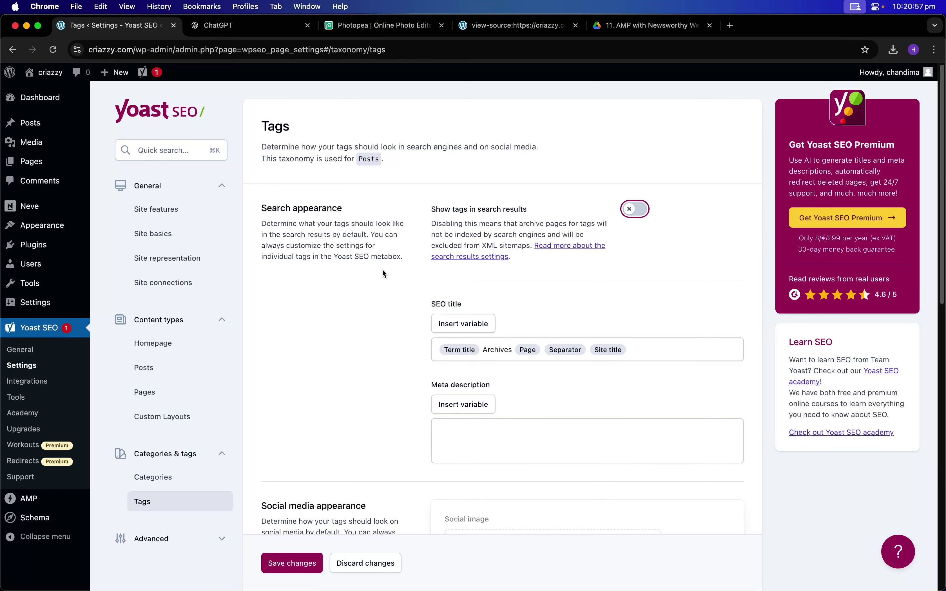
pyautogui.click(315, 570)
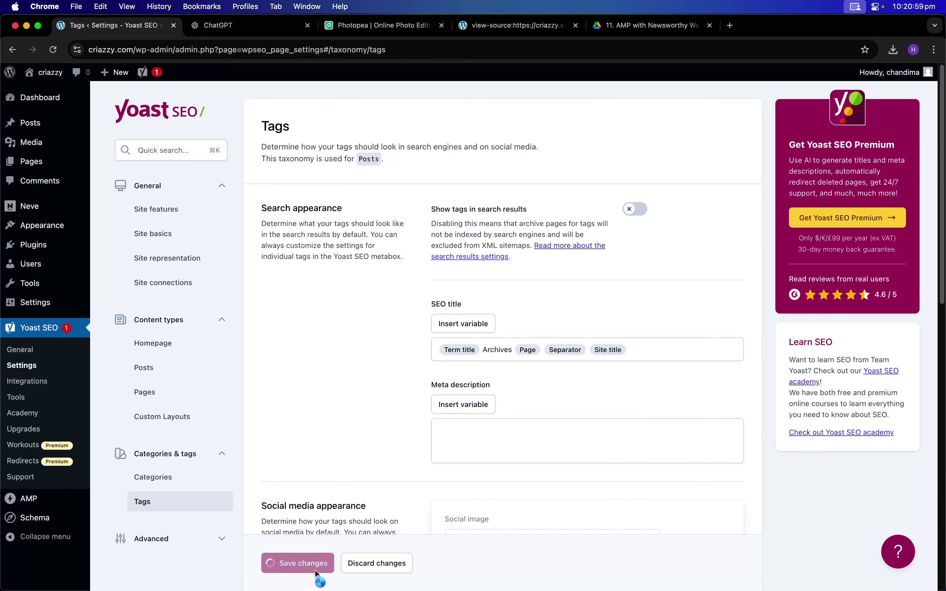
pyautogui.scroll(-10, 321, 383)
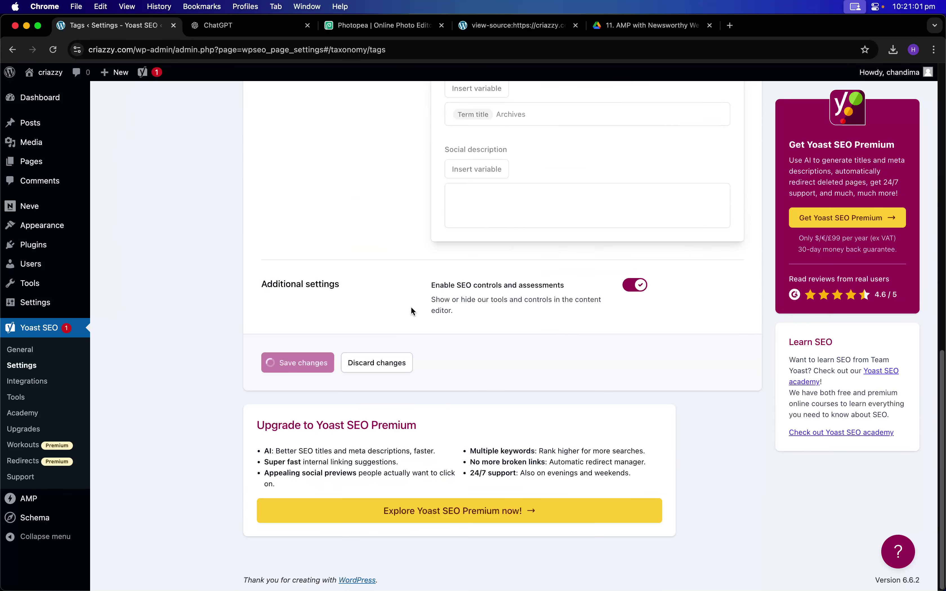
pyautogui.scroll(15, 411, 306)
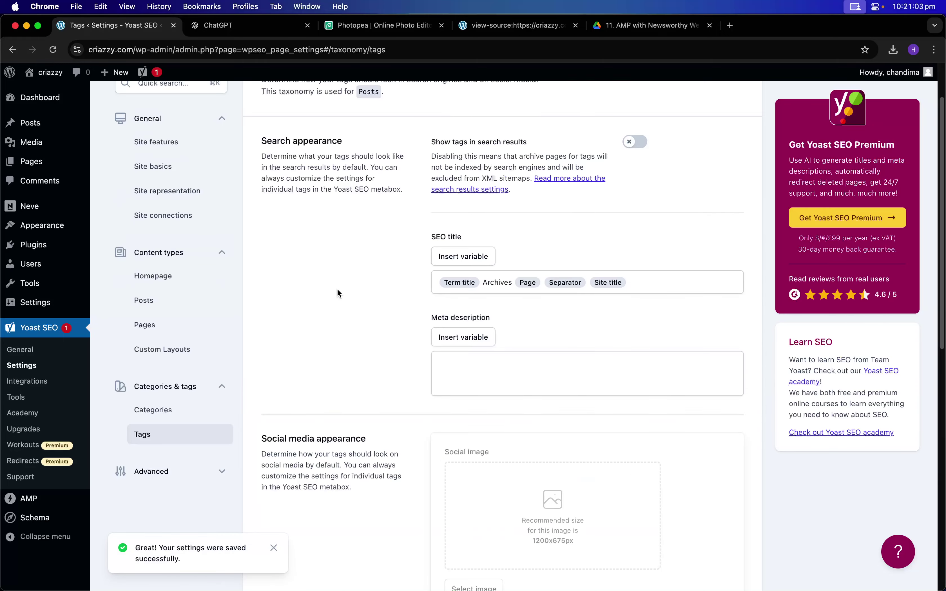
# - In the advanced Crawl optimization settings, enable removal of shortlinks, REST API links and RSD / WLW links
pyautogui.click(197, 473)
pyautogui.scroll(-7, 239, 393)
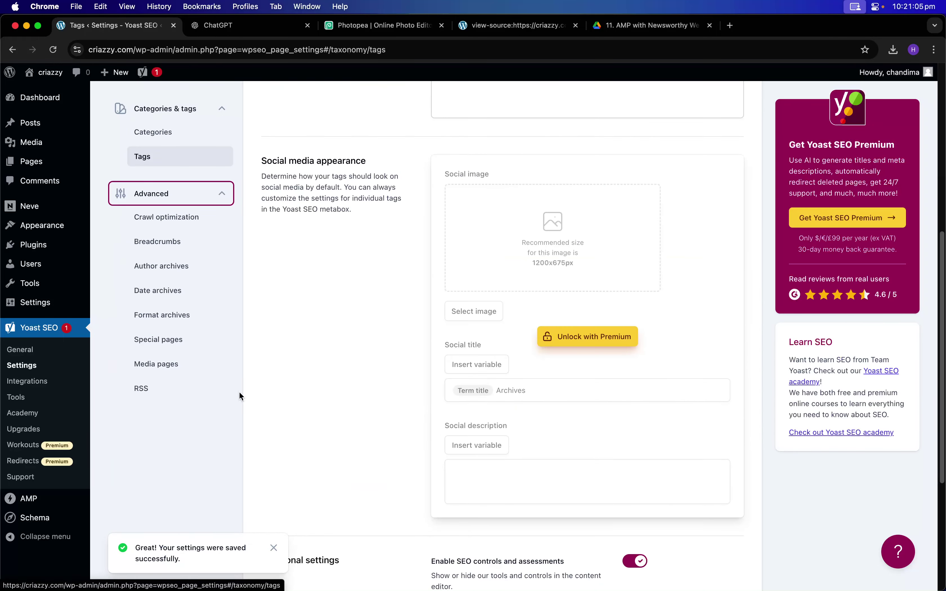
pyautogui.click(215, 231)
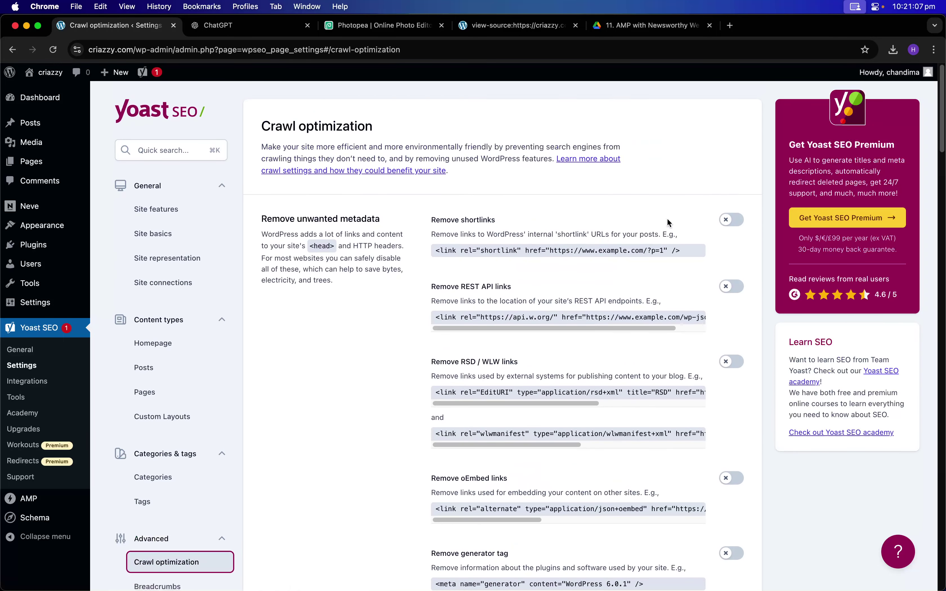
pyautogui.click(728, 220)
pyautogui.click(730, 287)
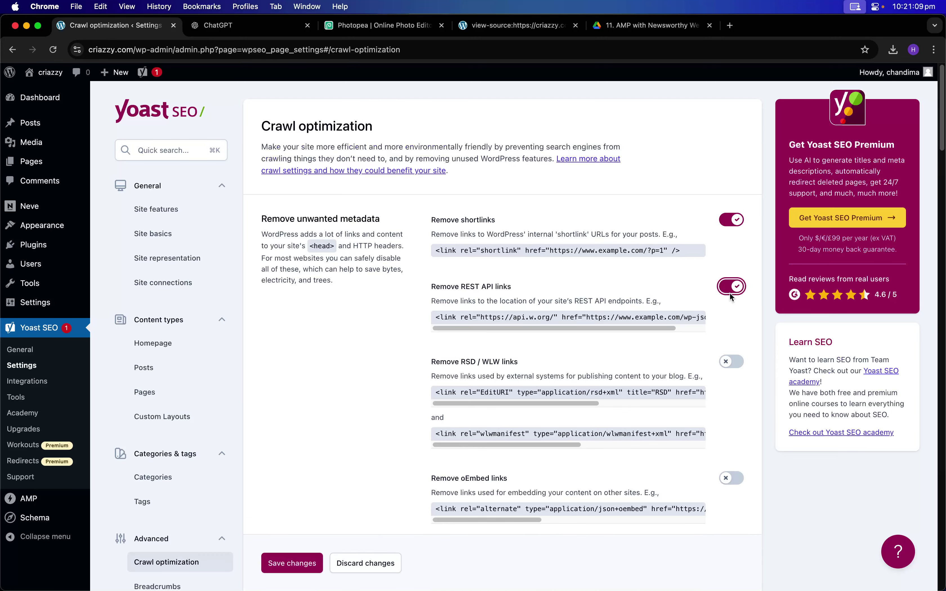
pyautogui.click(736, 356)
pyautogui.scroll(-3, 731, 352)
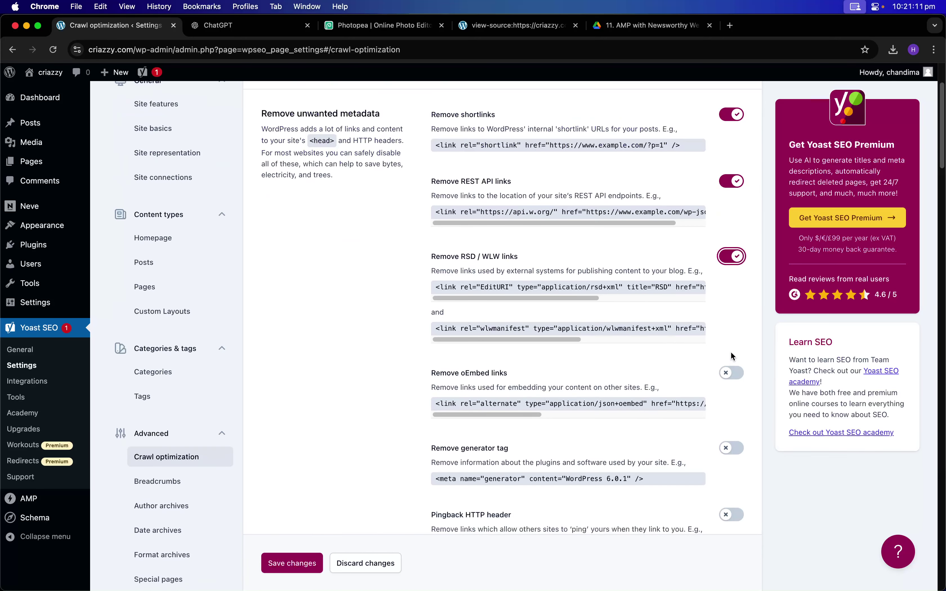
# - Enable removal of the generator tag, the pingback HTTP header and the powered by HTTP header
pyautogui.scroll(-3, 730, 372)
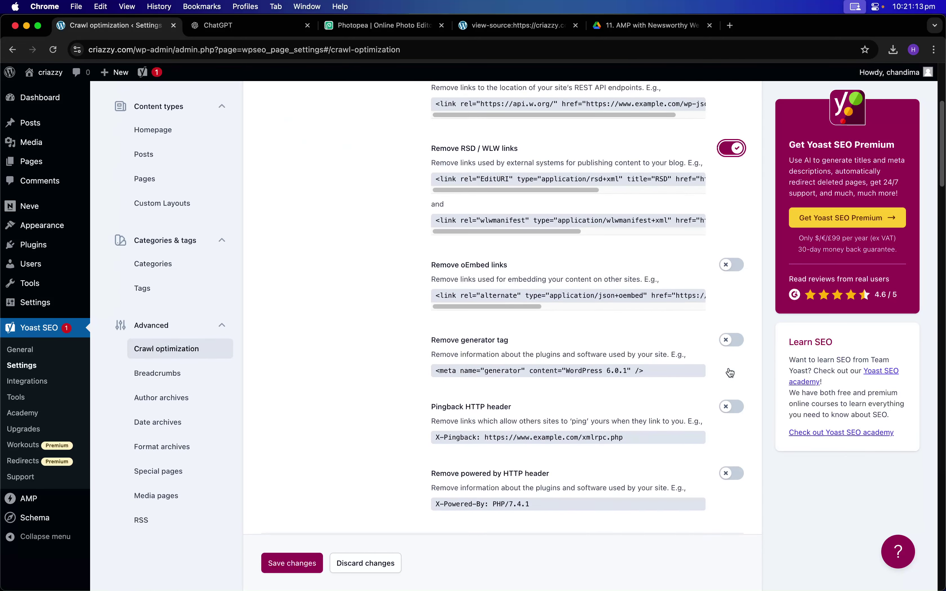
pyautogui.click(730, 346)
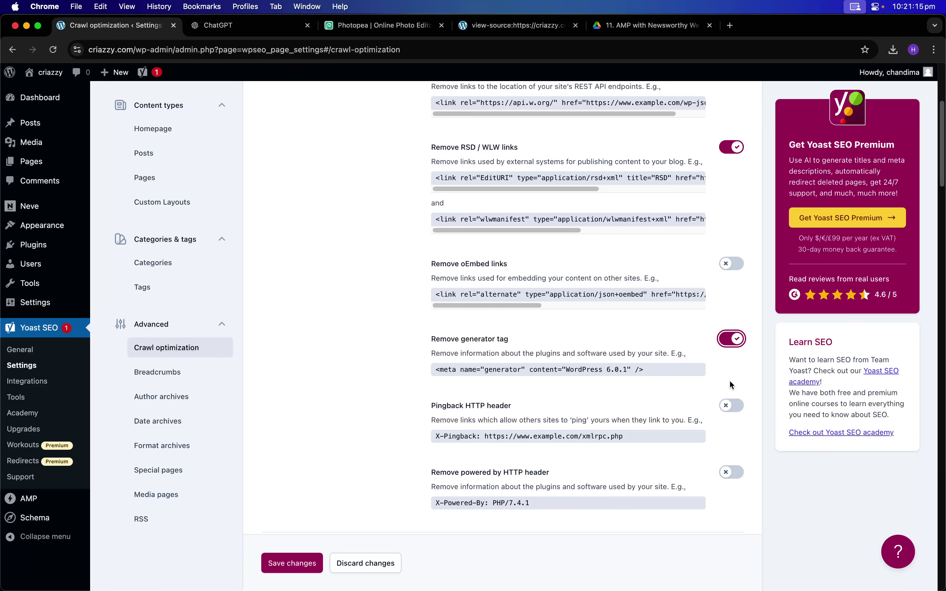
pyautogui.click(732, 407)
pyautogui.scroll(-3, 733, 411)
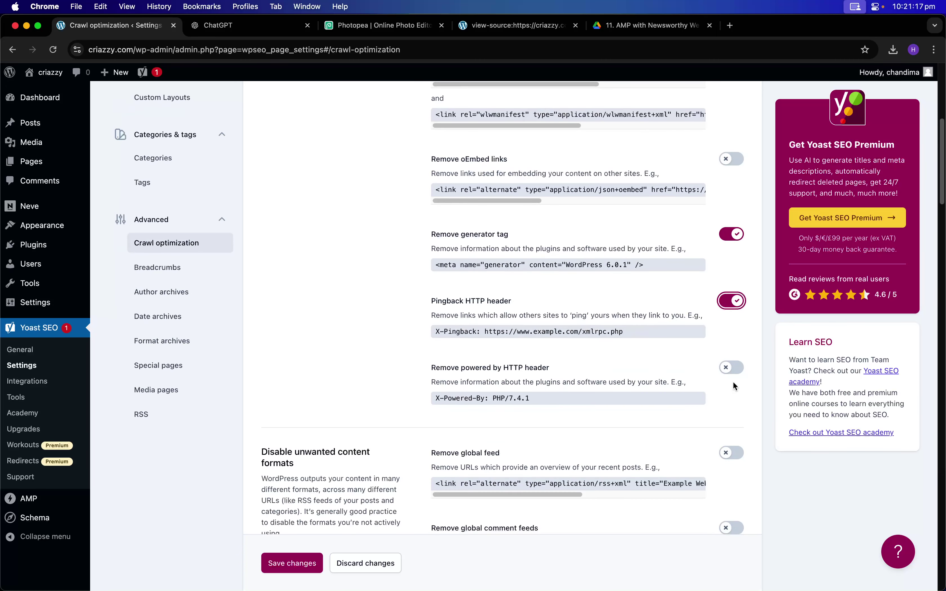
pyautogui.click(737, 371)
# - Under Disable unwanted content formats, check the global feed examples and enable removal of global comment feeds
pyautogui.scroll(-3, 737, 372)
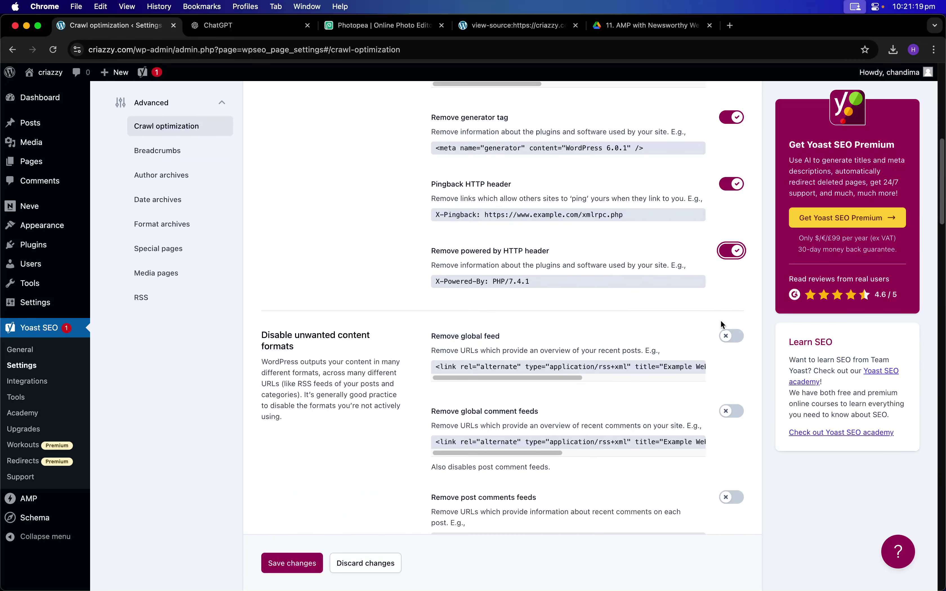
pyautogui.moveTo(567, 374); pyautogui.dragTo(696, 387)
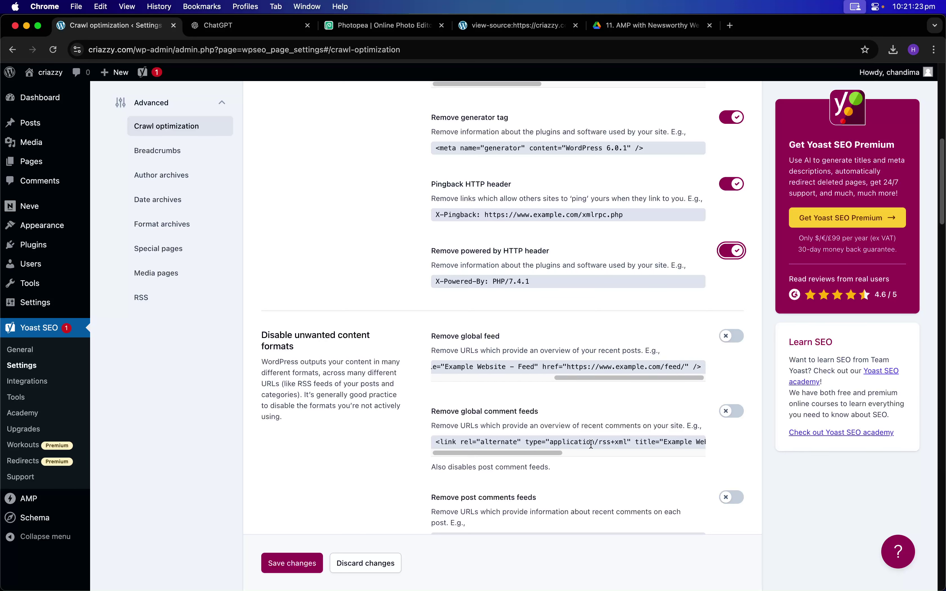
pyautogui.moveTo(553, 453); pyautogui.dragTo(704, 453)
pyautogui.click(731, 411)
# - Toggle removal of post authors feeds on and back off
pyautogui.scroll(-5, 727, 410)
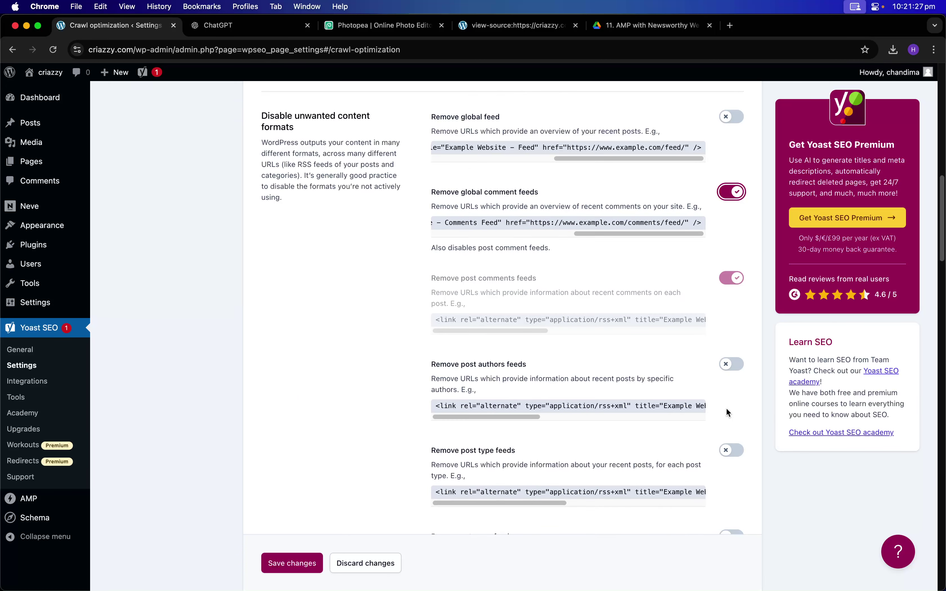
pyautogui.moveTo(625, 417); pyautogui.dragTo(695, 417)
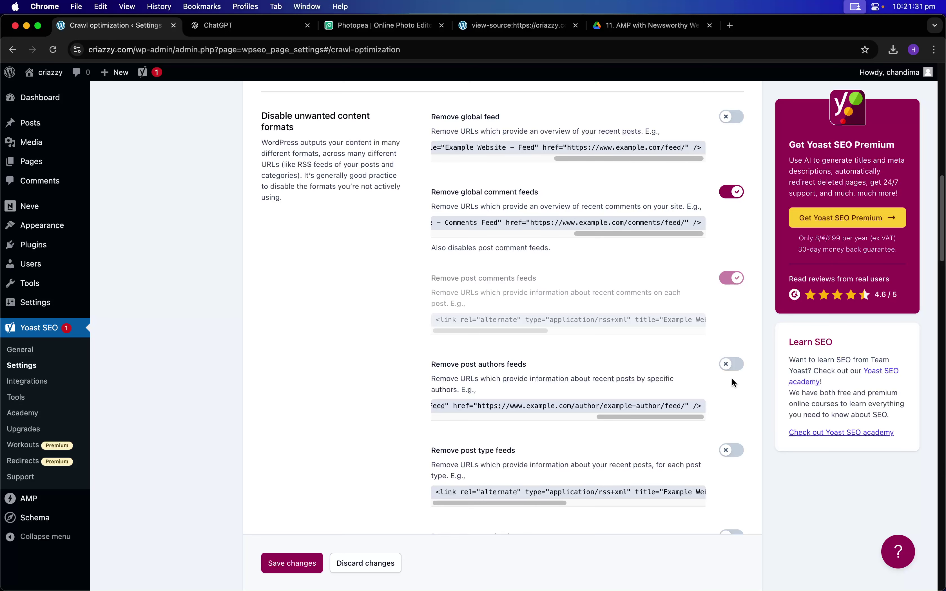
pyautogui.click(741, 369)
pyautogui.click(723, 371)
# - Enable removal of post type feeds, category feeds, tag feeds and custom taxonomy feeds
pyautogui.scroll(-5, 721, 373)
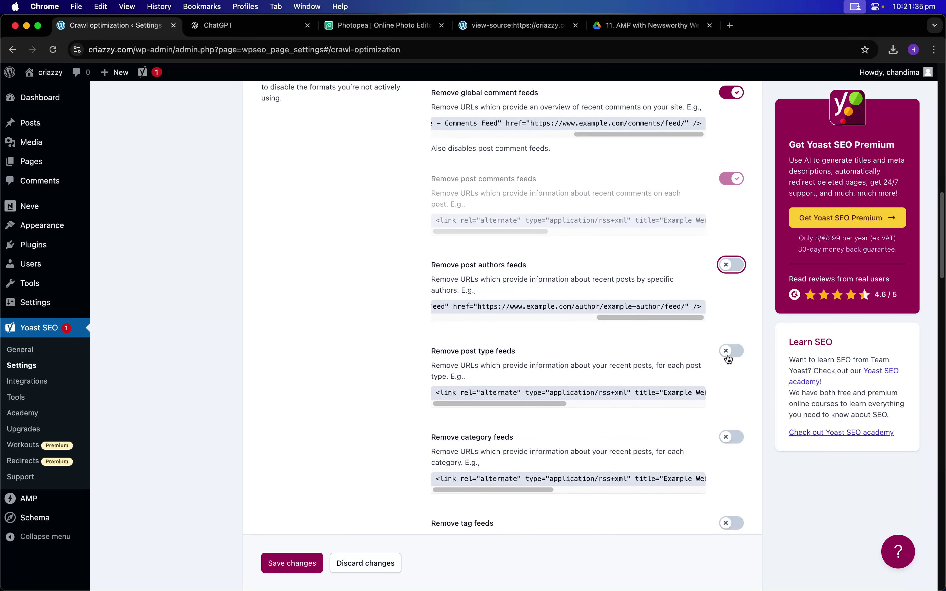
pyautogui.click(729, 352)
pyautogui.scroll(-5, 703, 368)
pyautogui.click(729, 337)
pyautogui.scroll(-1, 708, 376)
pyautogui.click(725, 396)
pyautogui.scroll(-4, 723, 404)
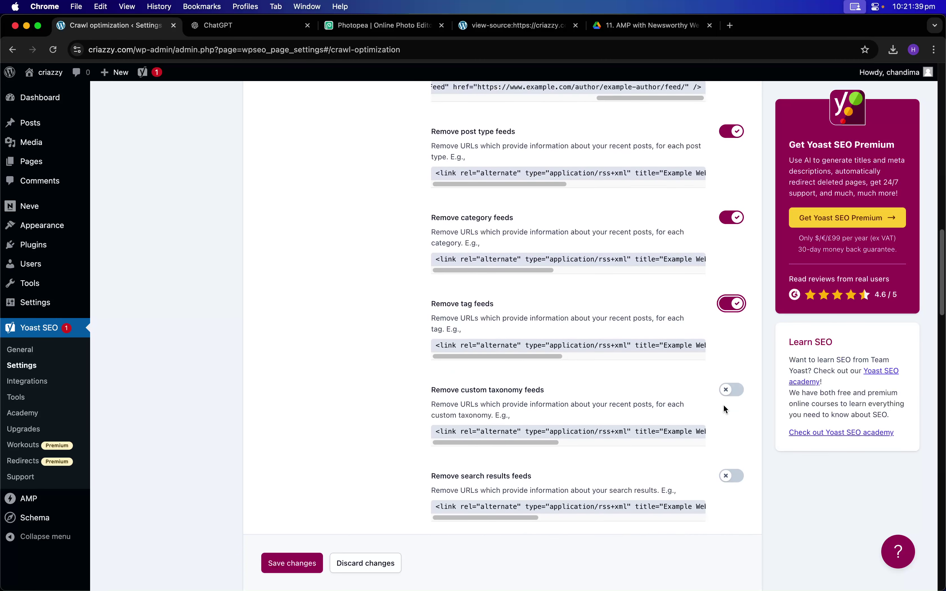
pyautogui.click(730, 397)
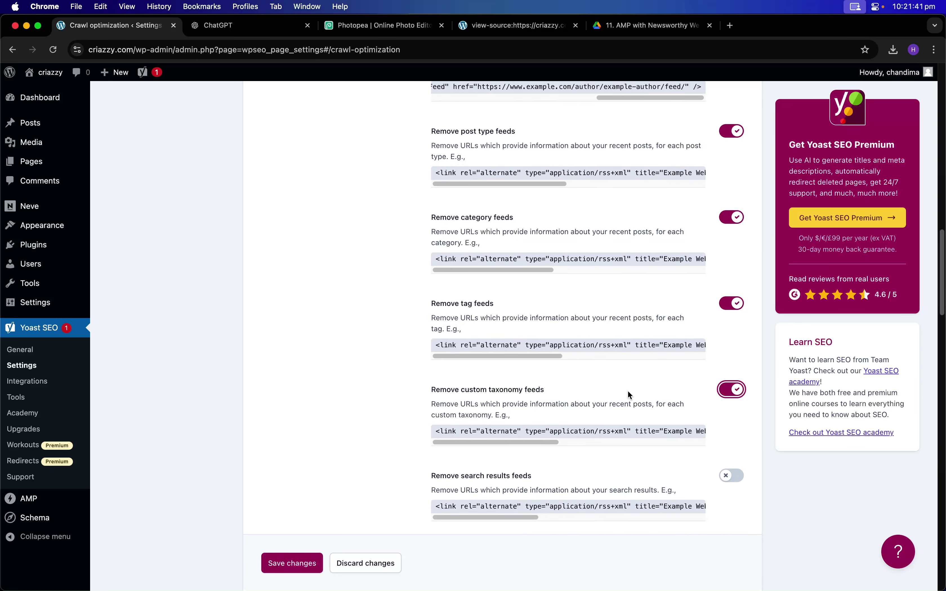
# - Enable removal of Atom / RDF feeds after viewing the end of its example URL
pyautogui.scroll(-10, 618, 393)
pyautogui.moveTo(530, 369); pyautogui.dragTo(689, 369)
pyautogui.click(731, 312)
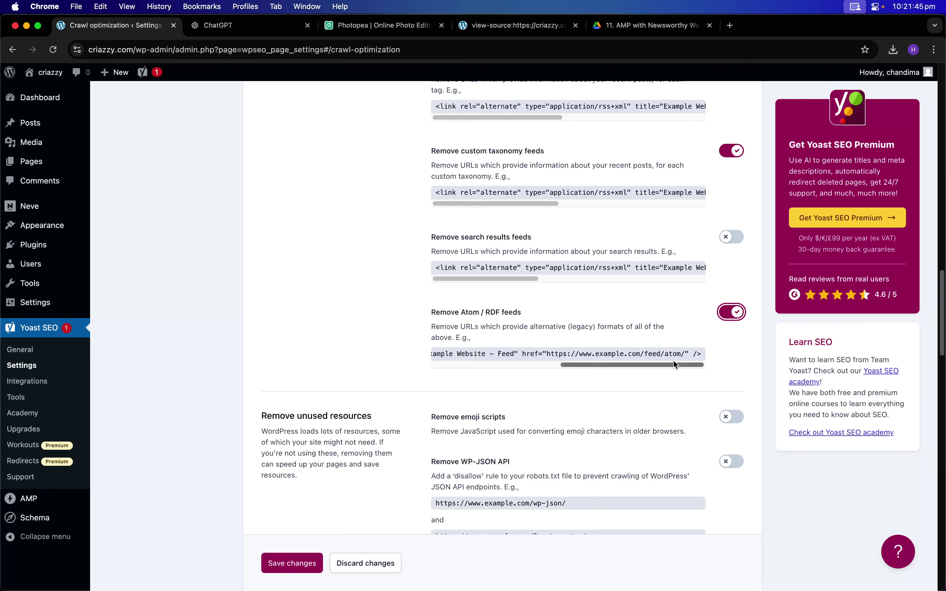
# - Under Remove unused resources, enable removal of emoji scripts and the WP-JSON API
pyautogui.scroll(-4, 710, 358)
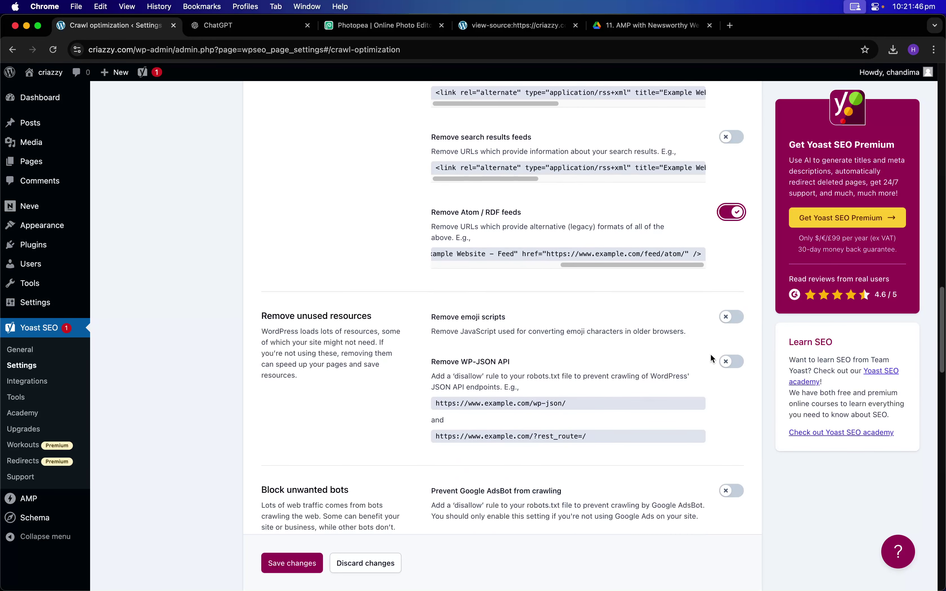
pyautogui.click(729, 318)
pyautogui.click(730, 362)
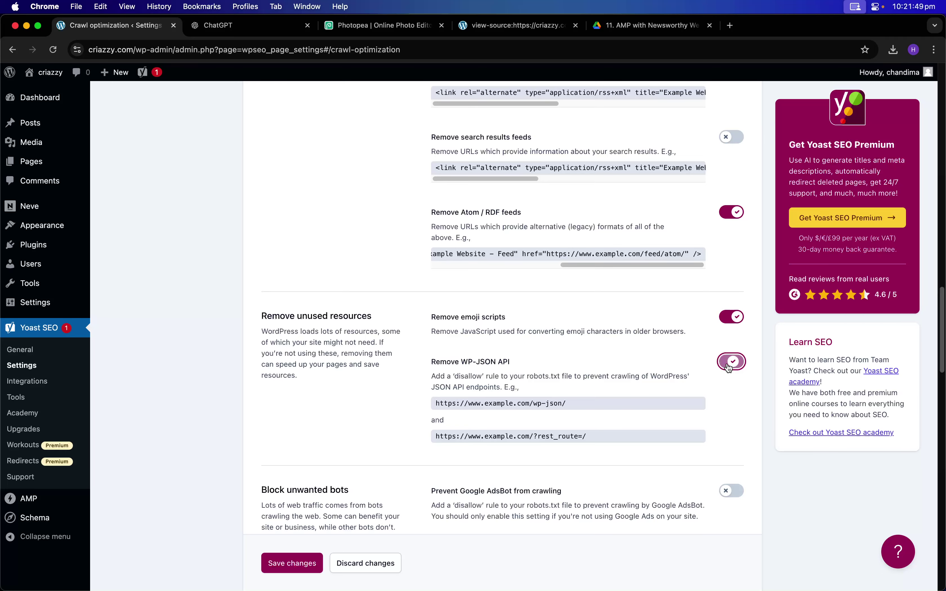
# - In the Advanced: URL cleanup section, enable optimizing Google Analytics utm tracking parameters
pyautogui.scroll(-4, 658, 393)
pyautogui.scroll(-15, 699, 375)
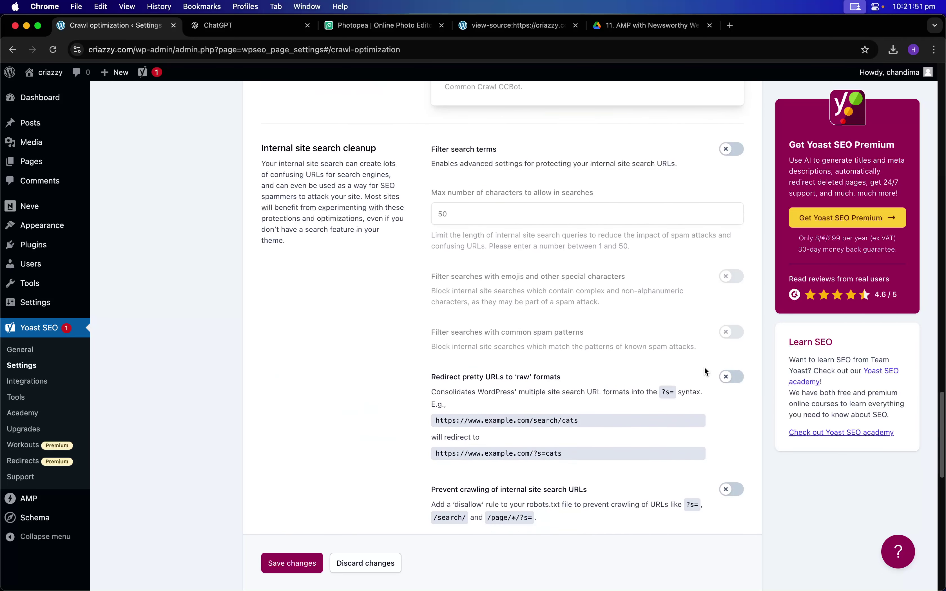
pyautogui.scroll(-10, 706, 371)
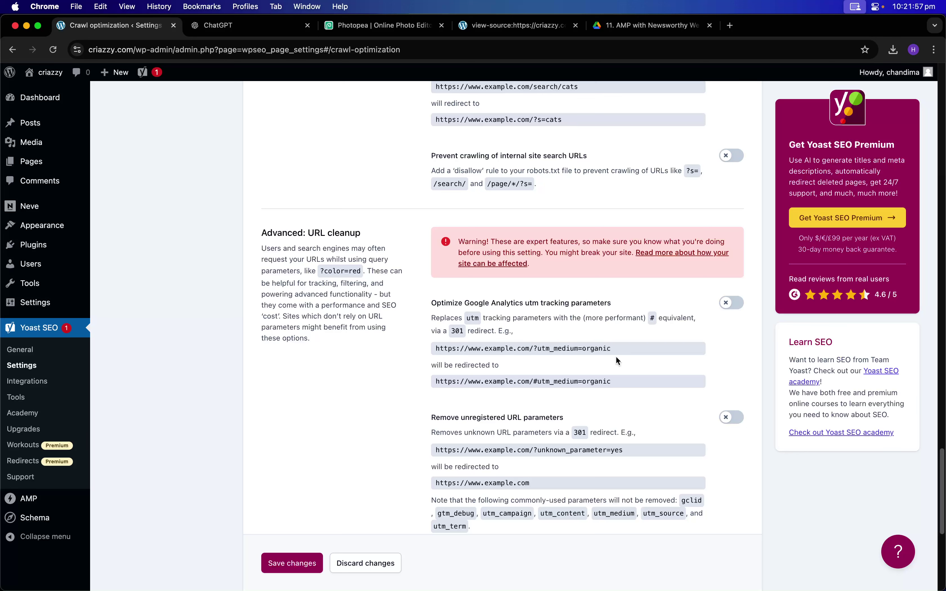
pyautogui.click(718, 307)
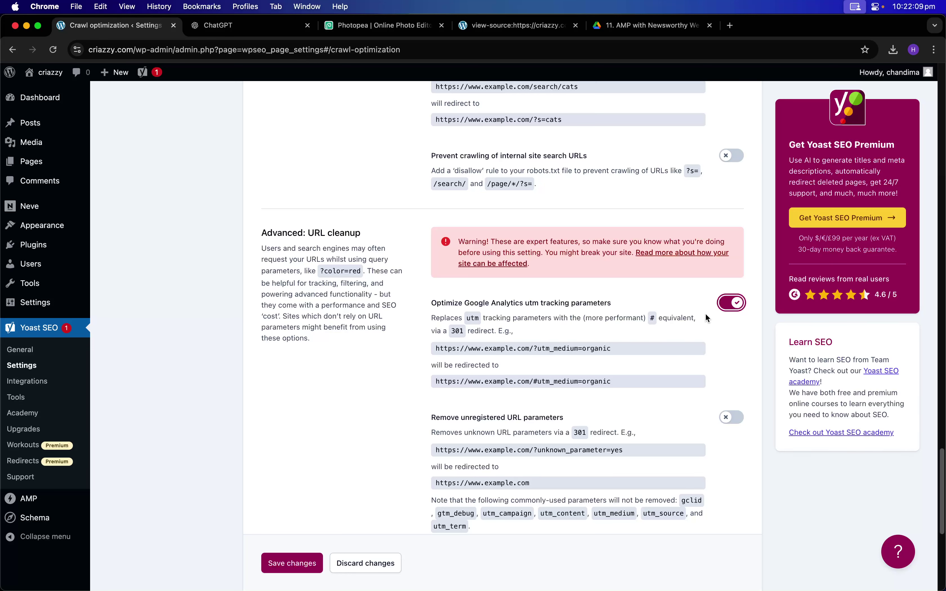
# - Enable removal of unregistered URL parameters, leave the additional allowed parameters empty and save the crawl optimization changes
pyautogui.scroll(-1, 576, 360)
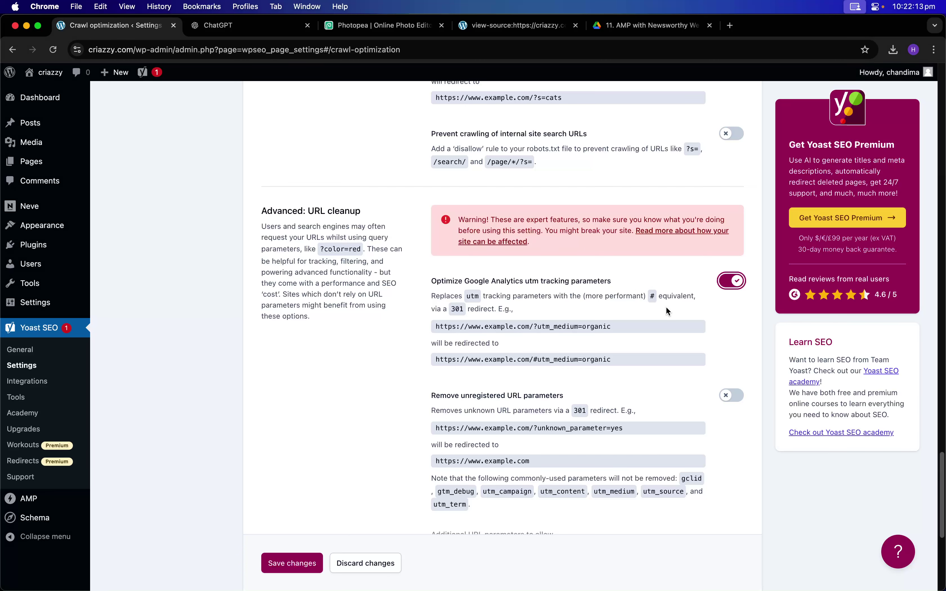
pyautogui.scroll(-4, 666, 308)
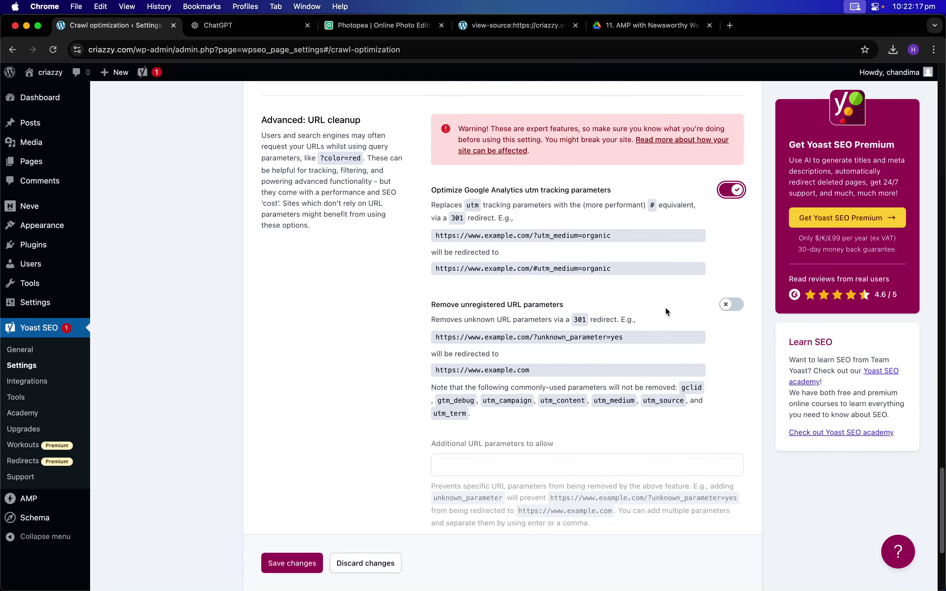
pyautogui.click(727, 305)
pyautogui.scroll(-1, 577, 340)
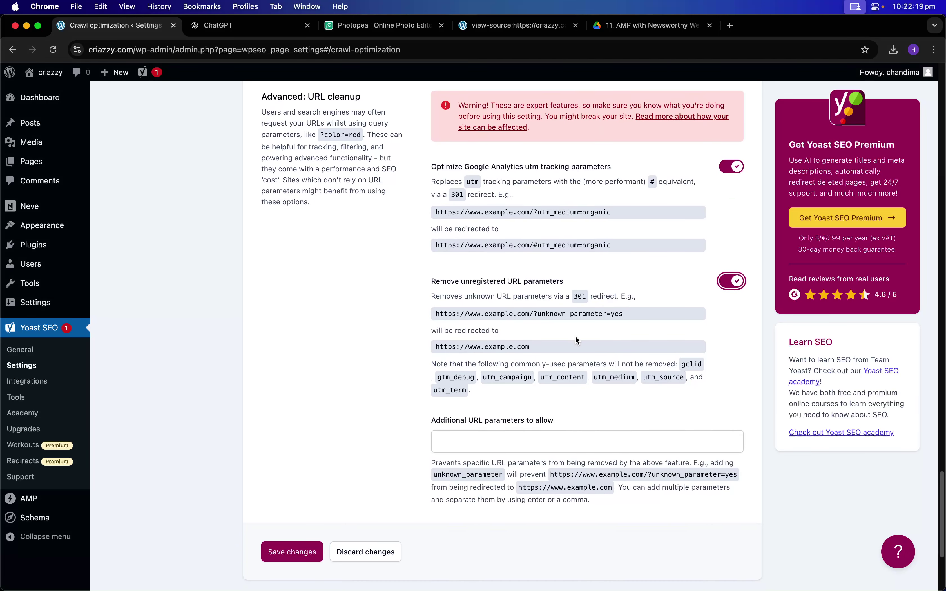
pyautogui.scroll(-8, 575, 338)
pyautogui.scroll(5, 575, 339)
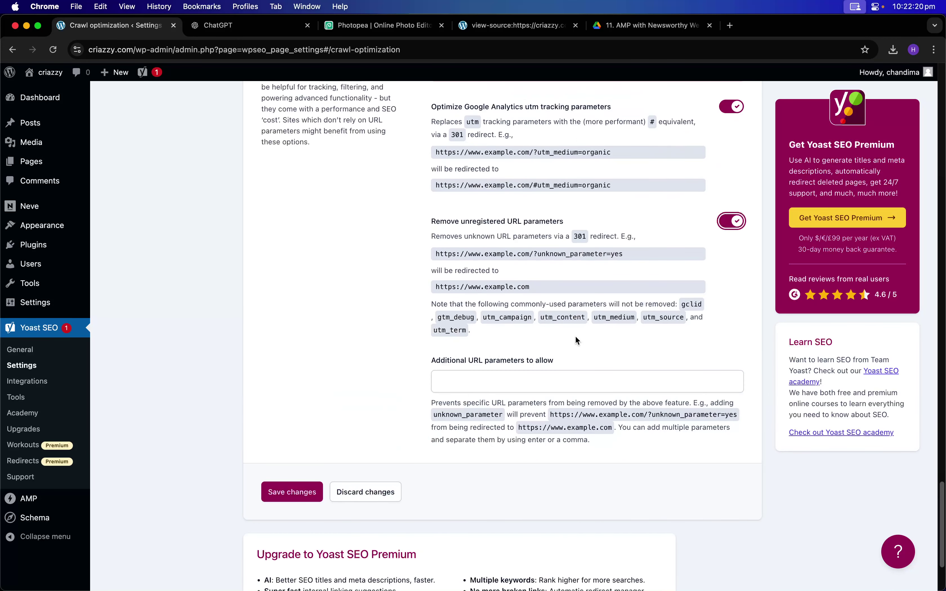
pyautogui.tripleClick(577, 254)
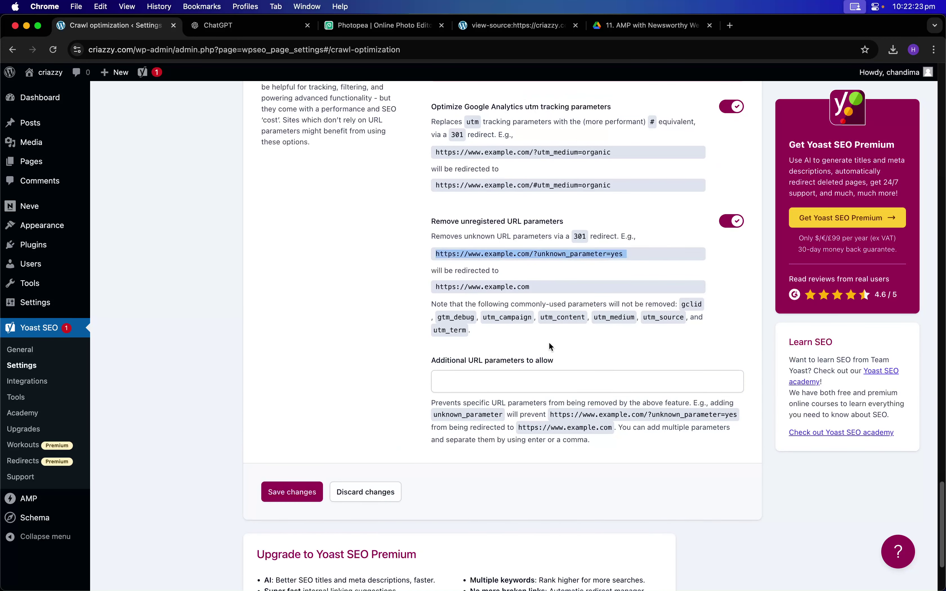
pyautogui.click(530, 387)
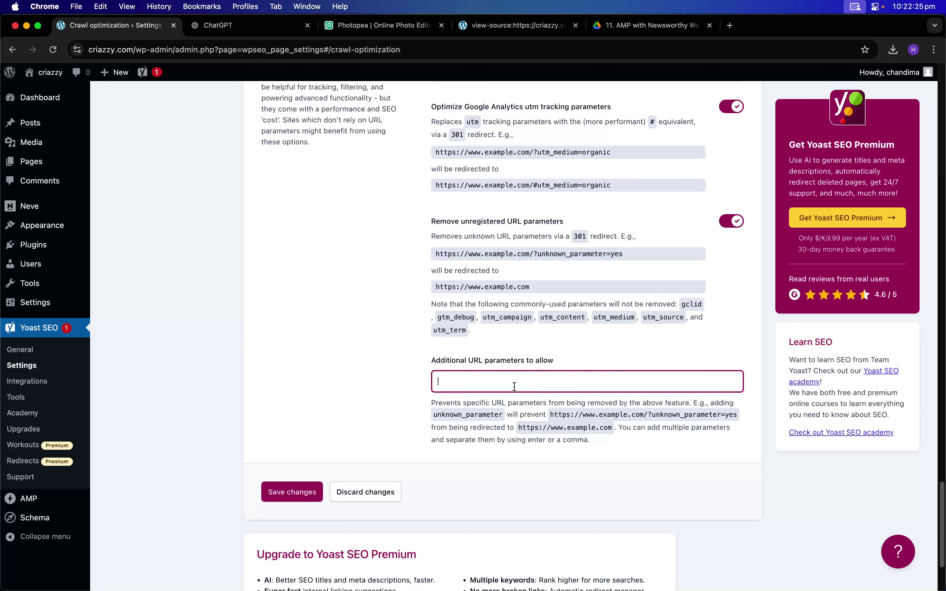
pyautogui.click(281, 472)
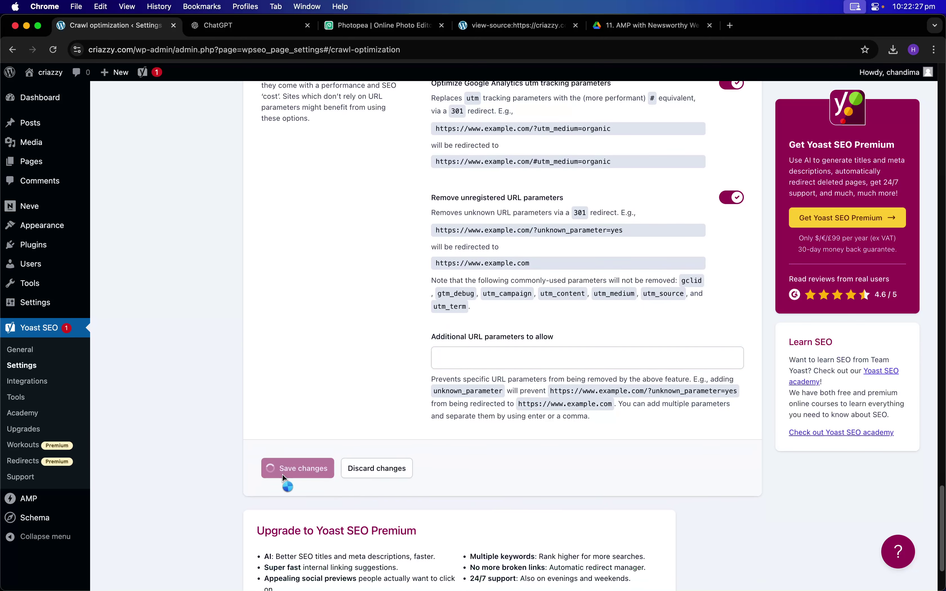
# - Review the Breadcrumbs and Author archives settings in the Advanced section
pyautogui.scroll(20, 416, 376)
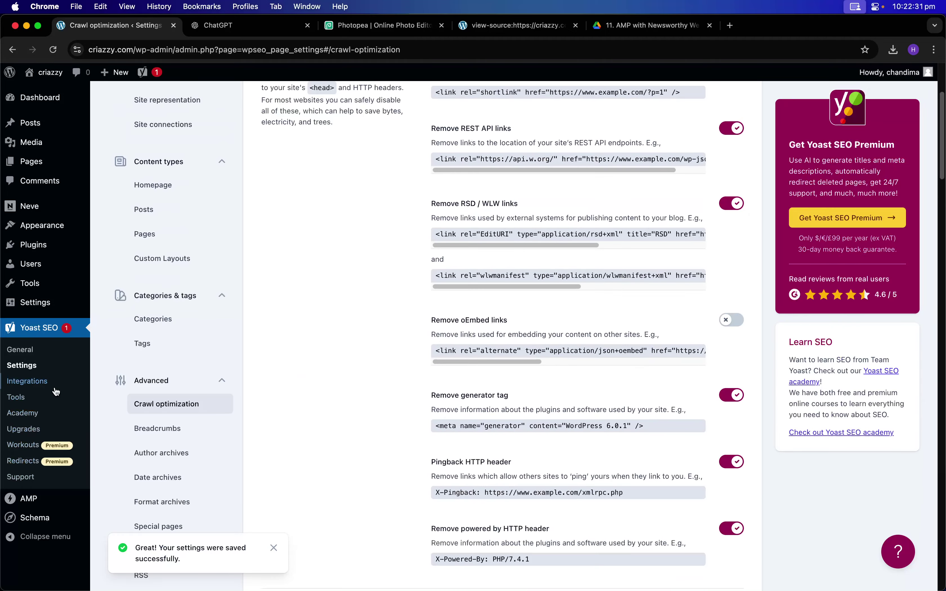
pyautogui.scroll(10, 166, 361)
pyautogui.scroll(-20, 167, 364)
pyautogui.scroll(8, 166, 361)
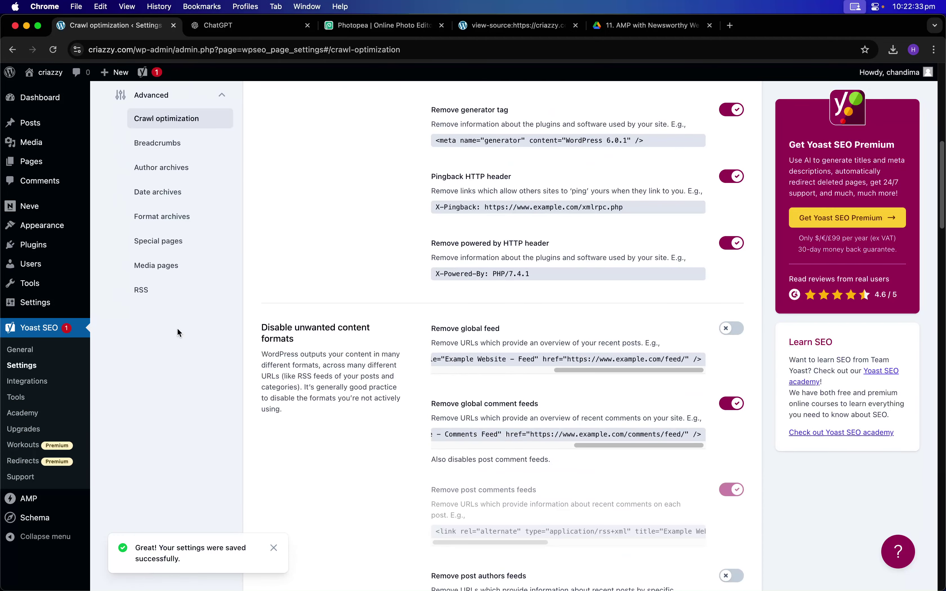
pyautogui.click(176, 174)
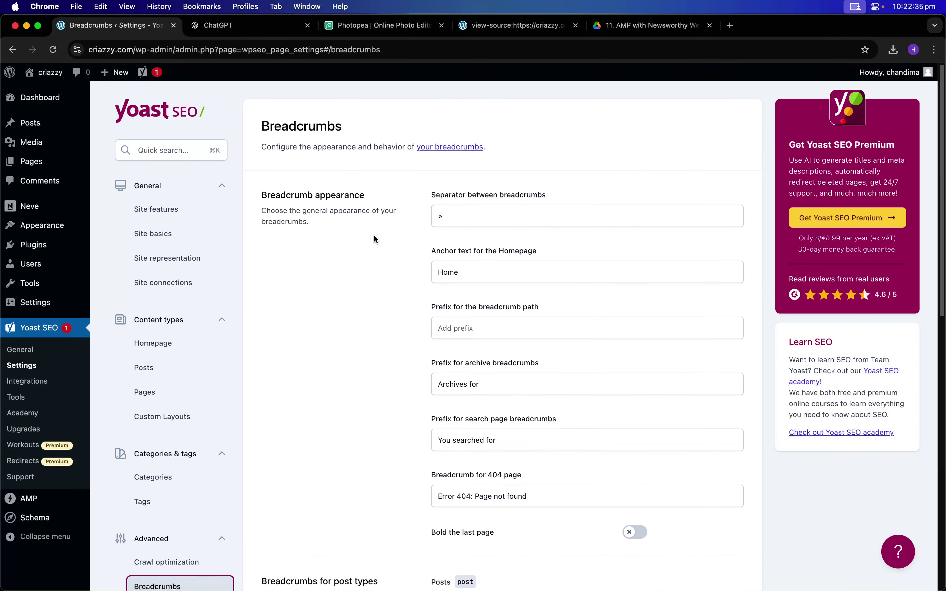
pyautogui.scroll(-12, 360, 252)
pyautogui.click(160, 144)
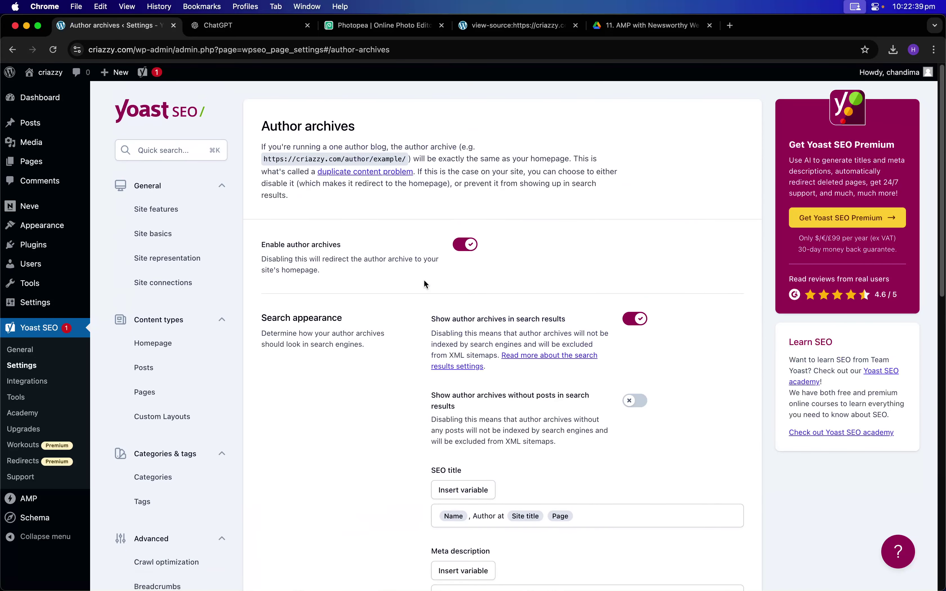
pyautogui.scroll(-10, 425, 281)
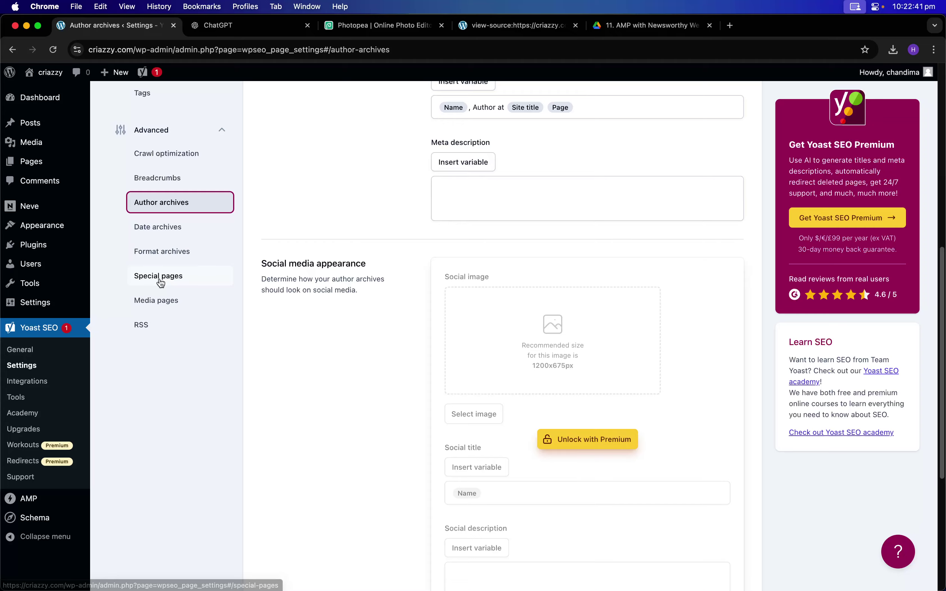
# - Disable date archives in the Date archives settings
pyautogui.click(196, 226)
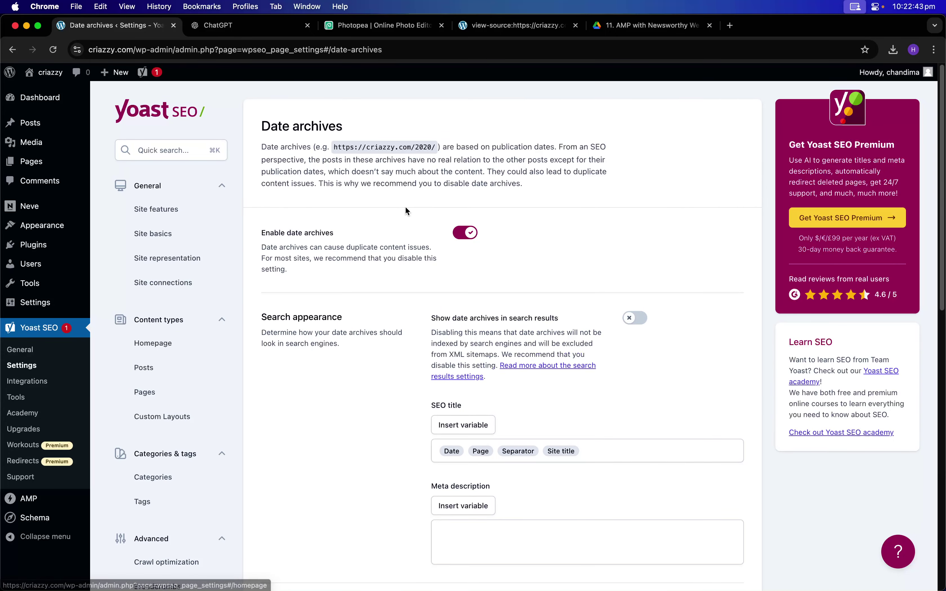
pyautogui.click(465, 233)
pyautogui.scroll(-11, 179, 357)
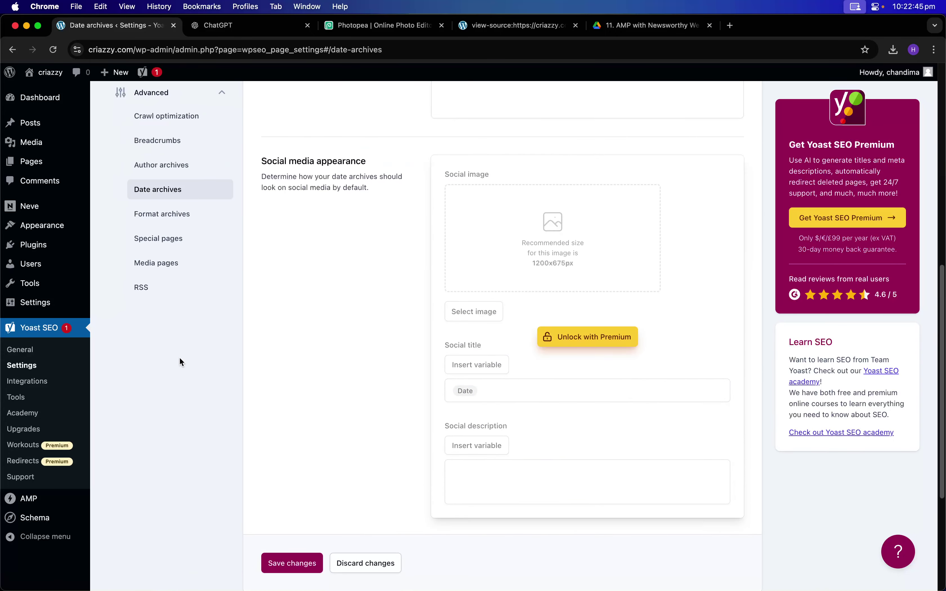
# - Review the Format archives and Special pages settings
pyautogui.click(169, 215)
pyautogui.scroll(-7, 212, 311)
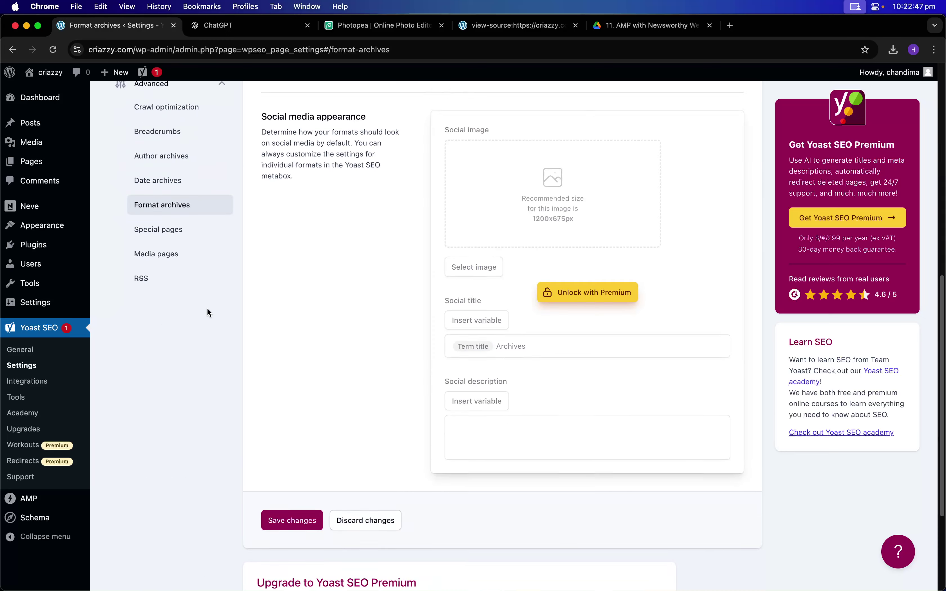
pyautogui.click(206, 202)
pyautogui.scroll(-1, 275, 352)
pyautogui.scroll(-5, 275, 352)
# - In the Media pages settings, toggle media pages on and back off
pyautogui.click(182, 489)
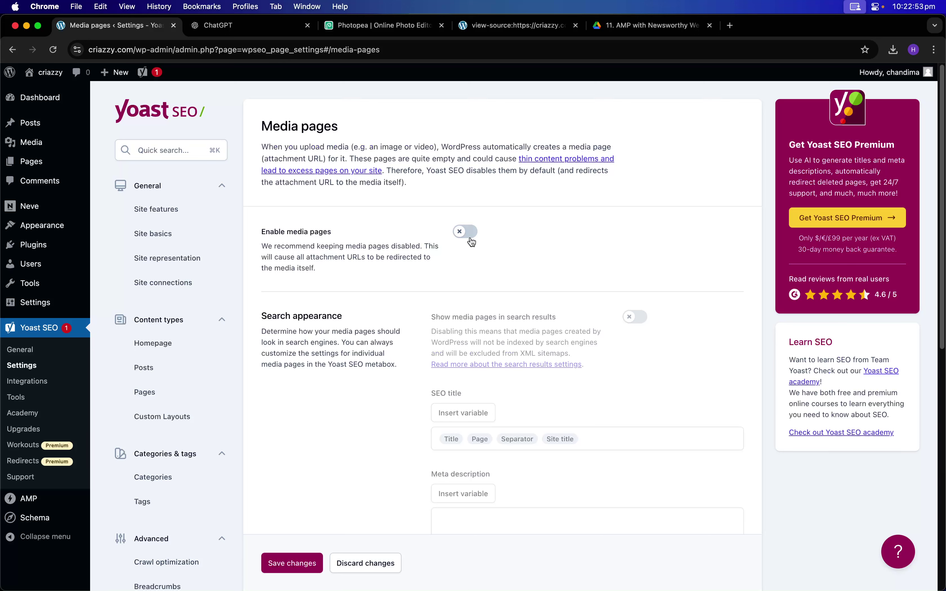
pyautogui.click(457, 234)
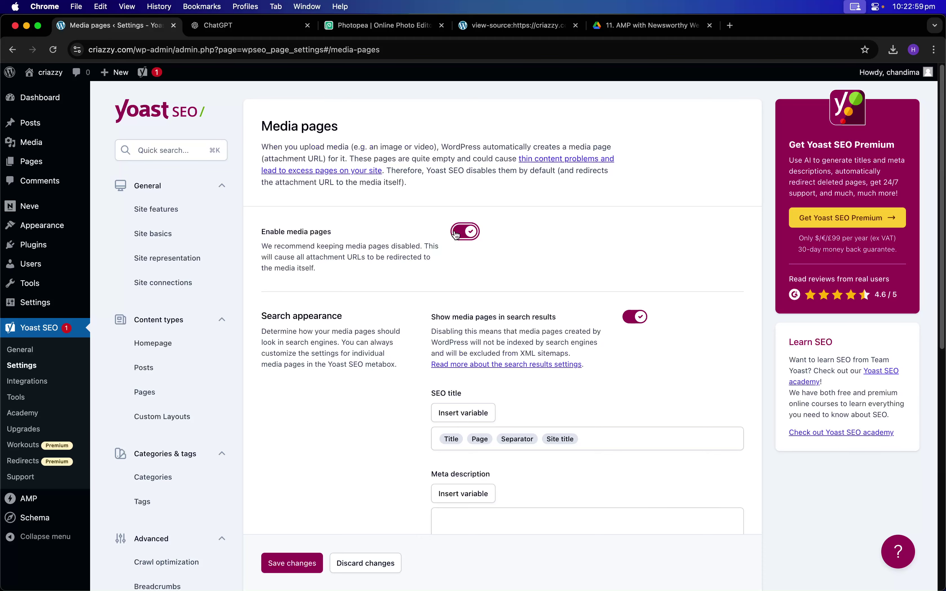
pyautogui.click(456, 234)
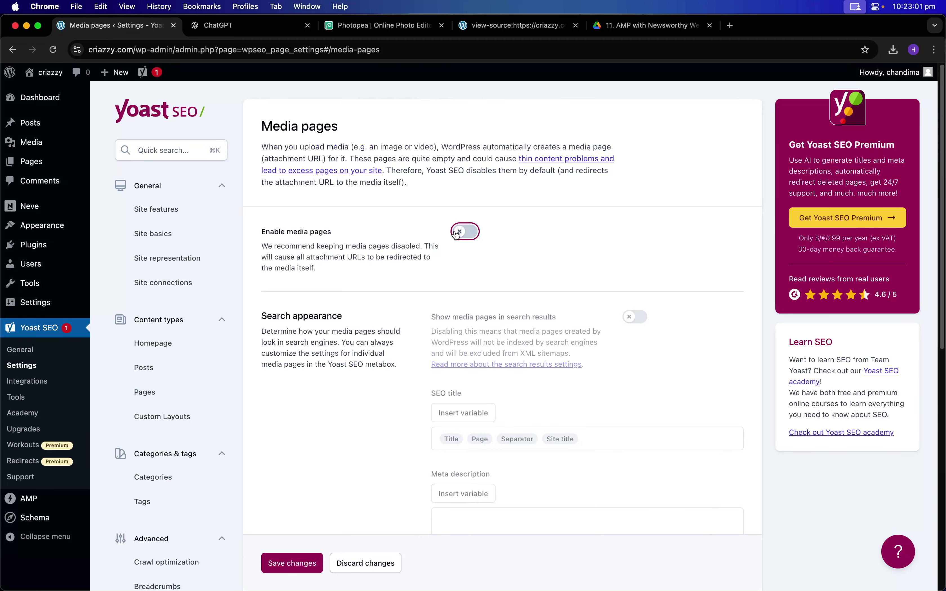
# - Open the RSS settings and save the pending changes
pyautogui.scroll(-10, 172, 325)
pyautogui.click(175, 297)
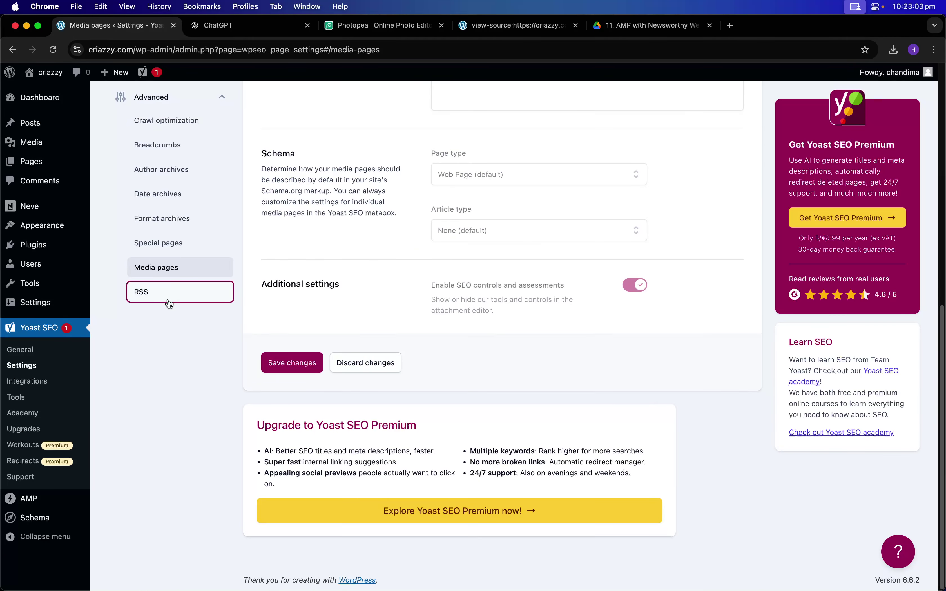
pyautogui.click(304, 563)
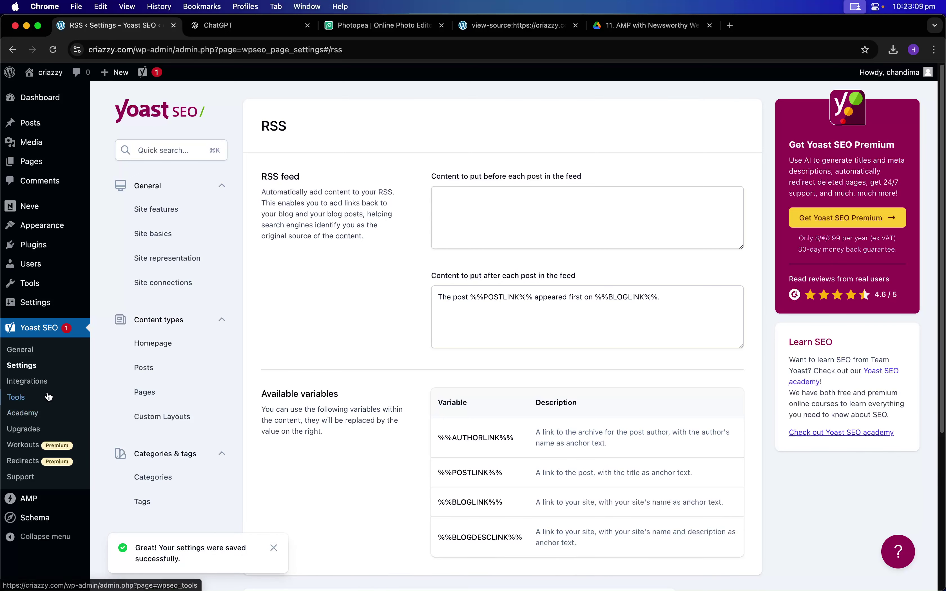
# - On the Yoast SEO Integrations page, disable the Semrush and Wincher integrations
pyautogui.click(43, 381)
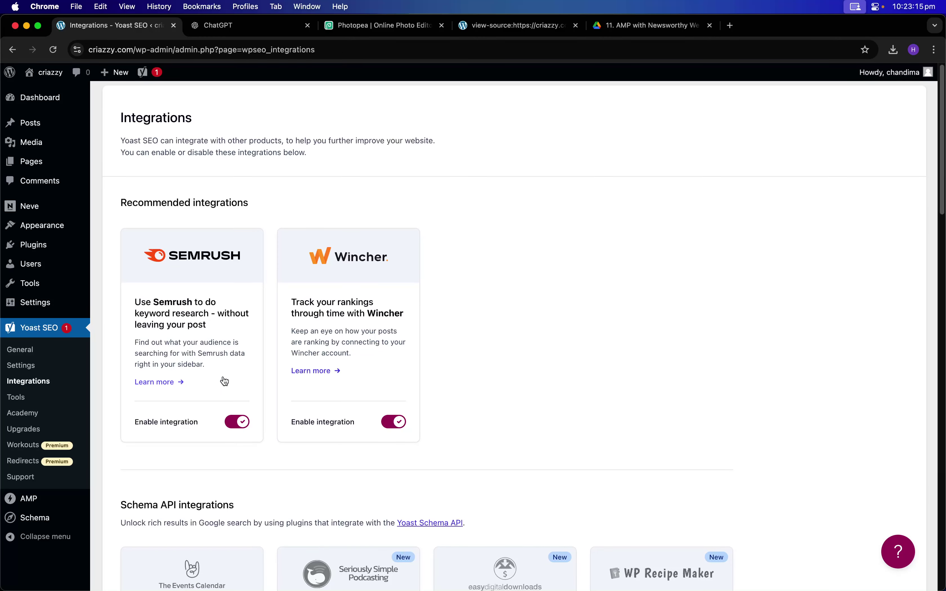
pyautogui.click(236, 422)
pyautogui.click(383, 424)
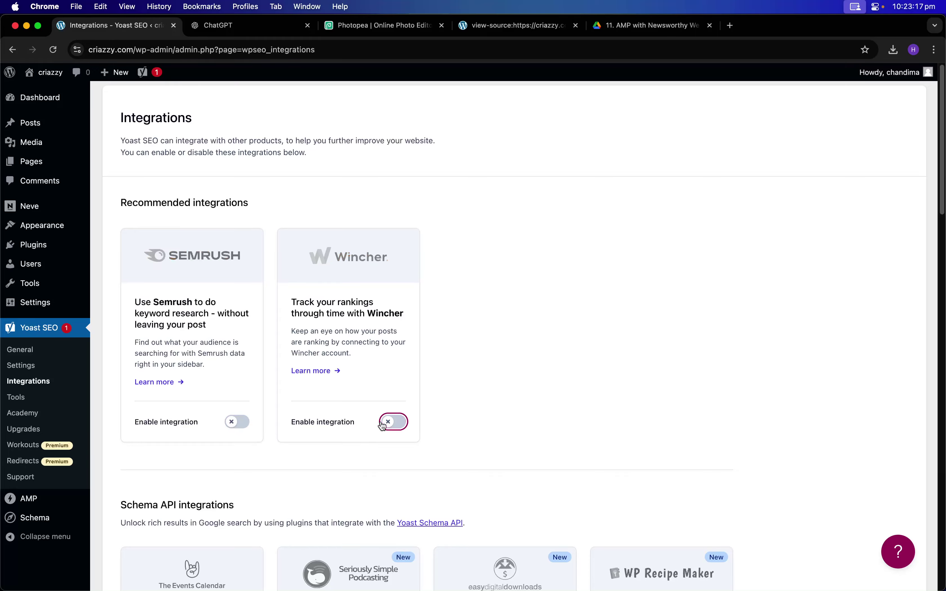
# - Look through the Schema API, plugin and other integrations on the Integrations page
pyautogui.scroll(-20, 383, 426)
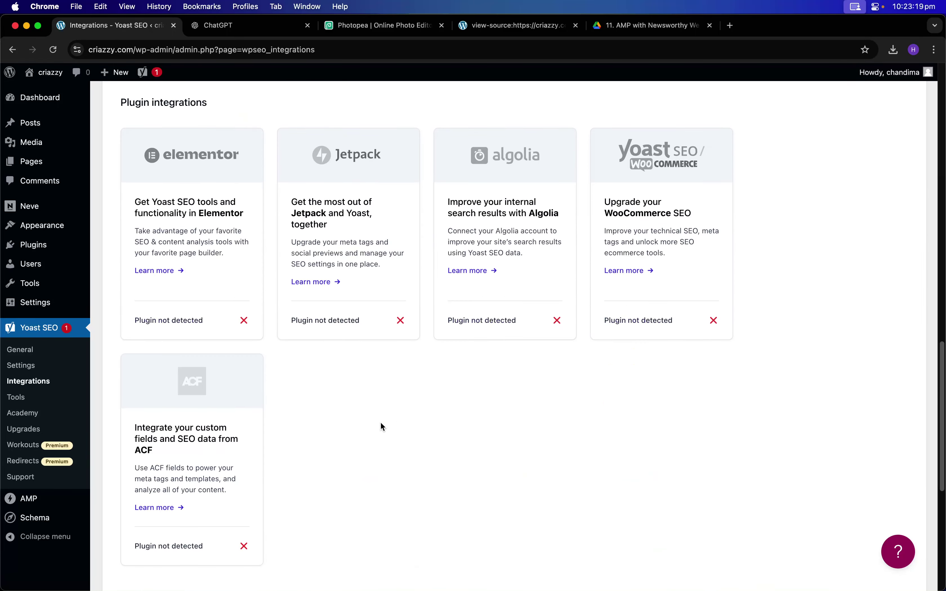
pyautogui.scroll(-1, 380, 423)
pyautogui.scroll(-10, 380, 426)
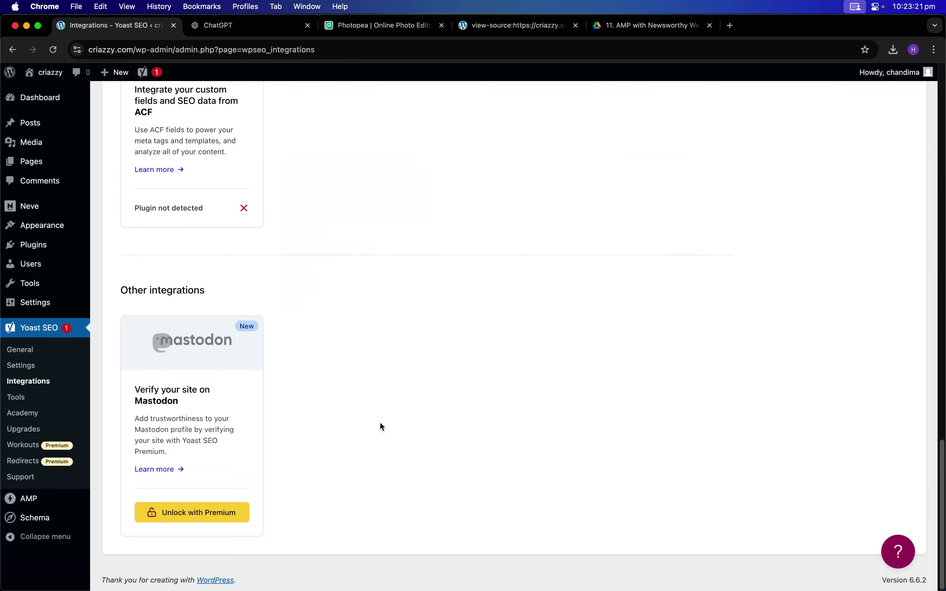
pyautogui.scroll(15, 380, 426)
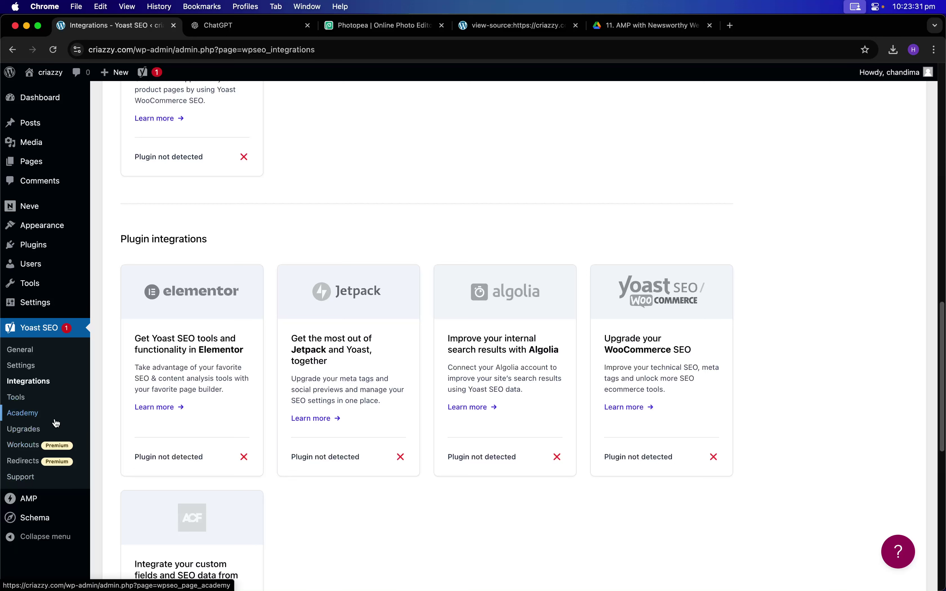
# - Create a robots.txt file with the Yoast SEO file editor and save it
pyautogui.click(61, 402)
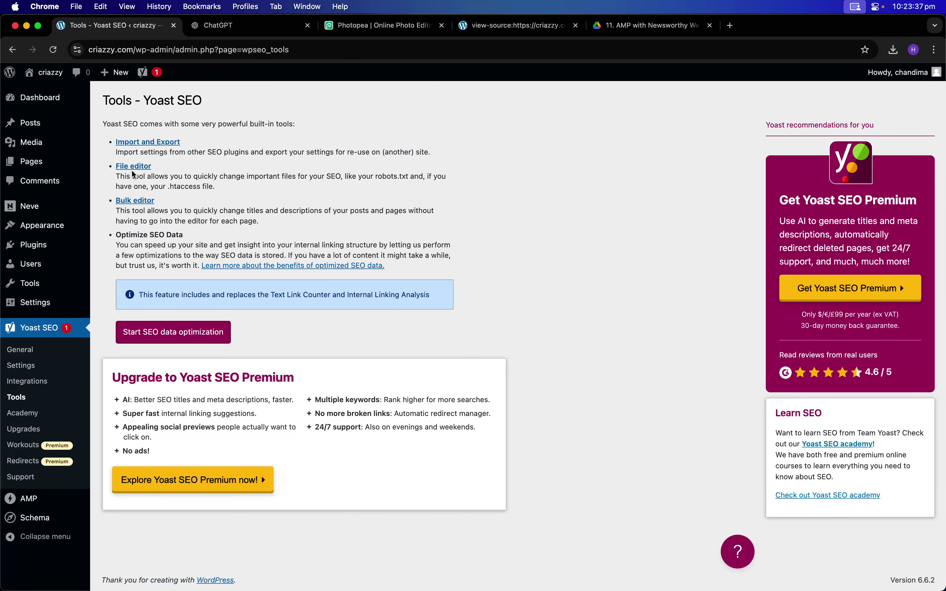
pyautogui.click(141, 167)
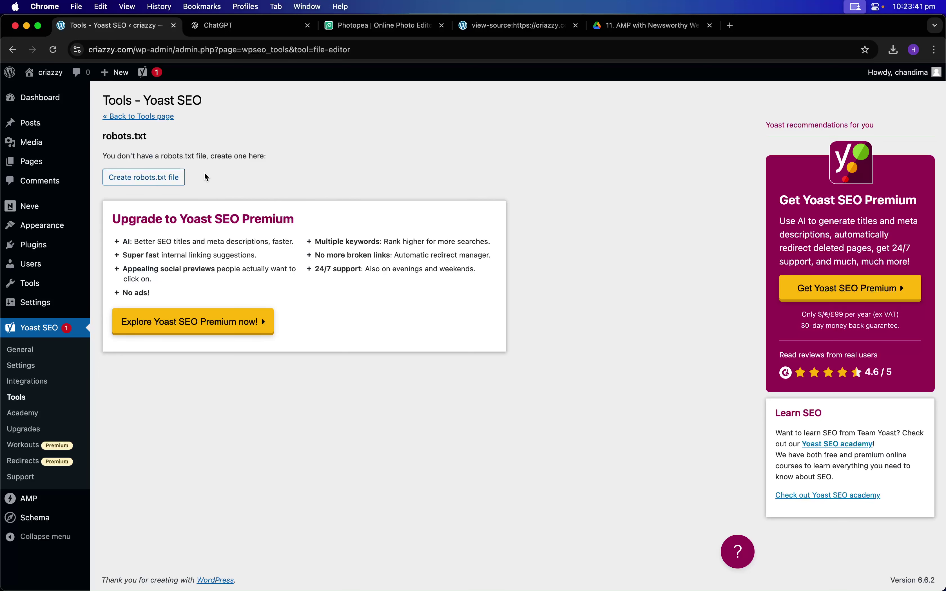
pyautogui.click(175, 180)
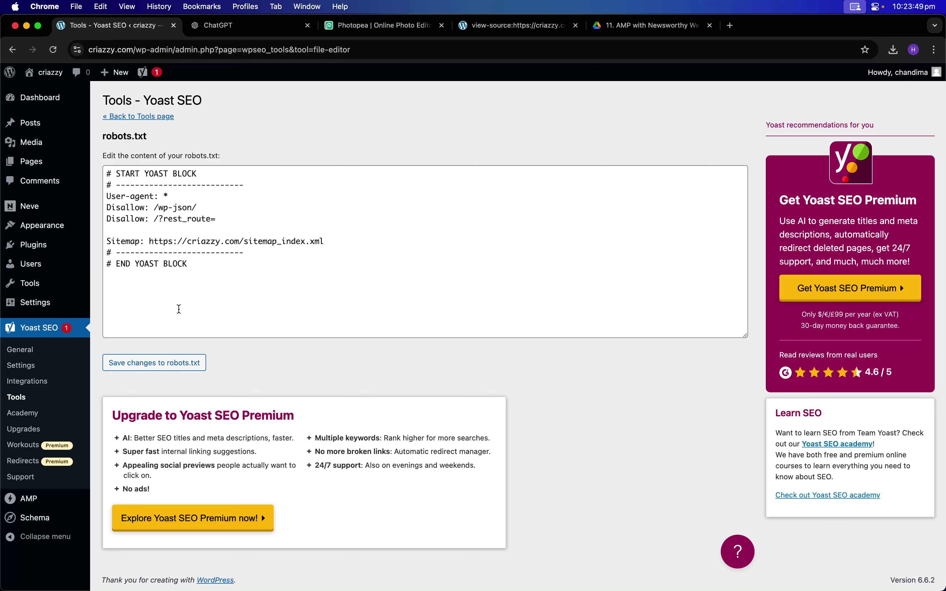
pyautogui.click(192, 361)
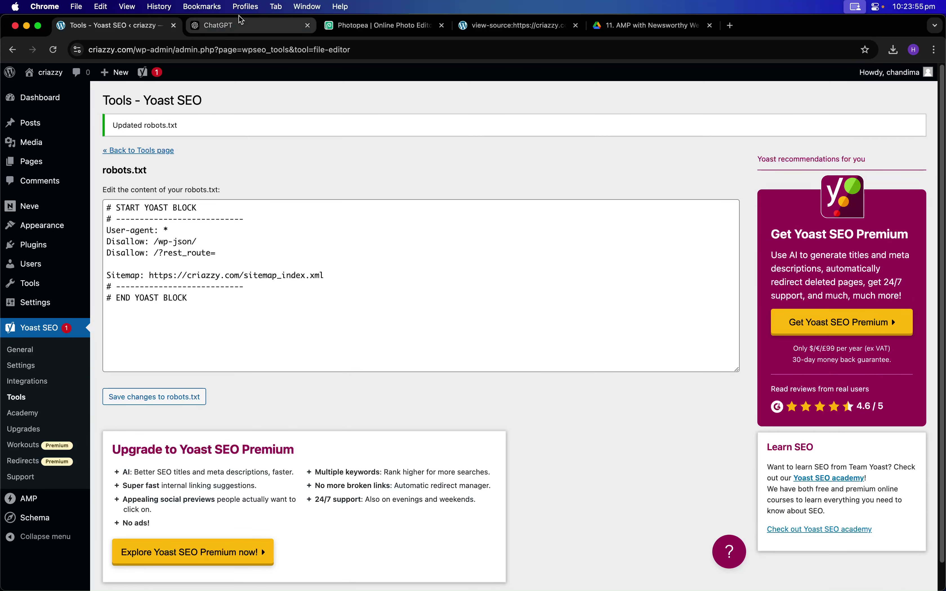
# - Start a fresh ChatGPT conversation and copy the word "robots.txt" from the Yoast file editor page
pyautogui.click(242, 25)
pyautogui.click(54, 49)
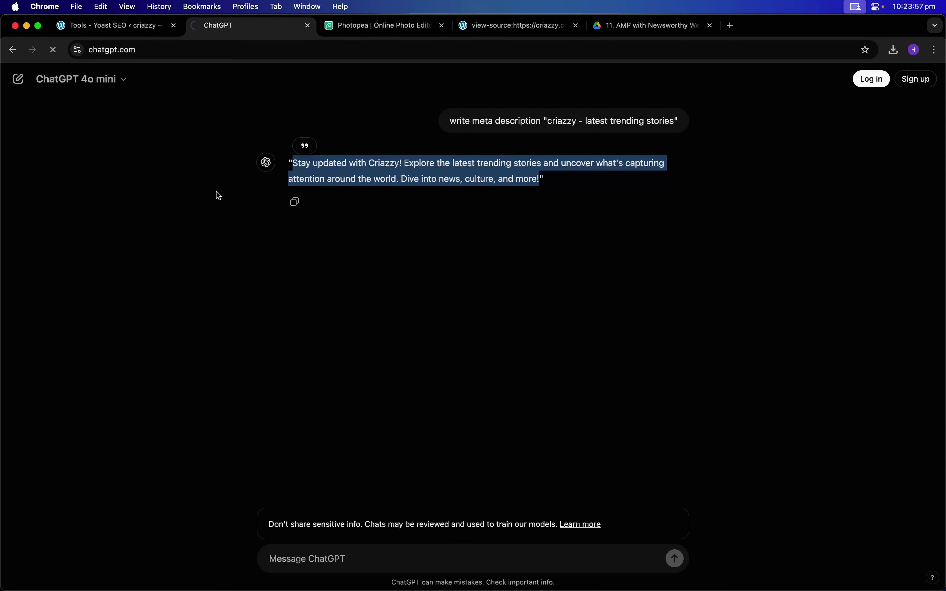
pyautogui.click(113, 25)
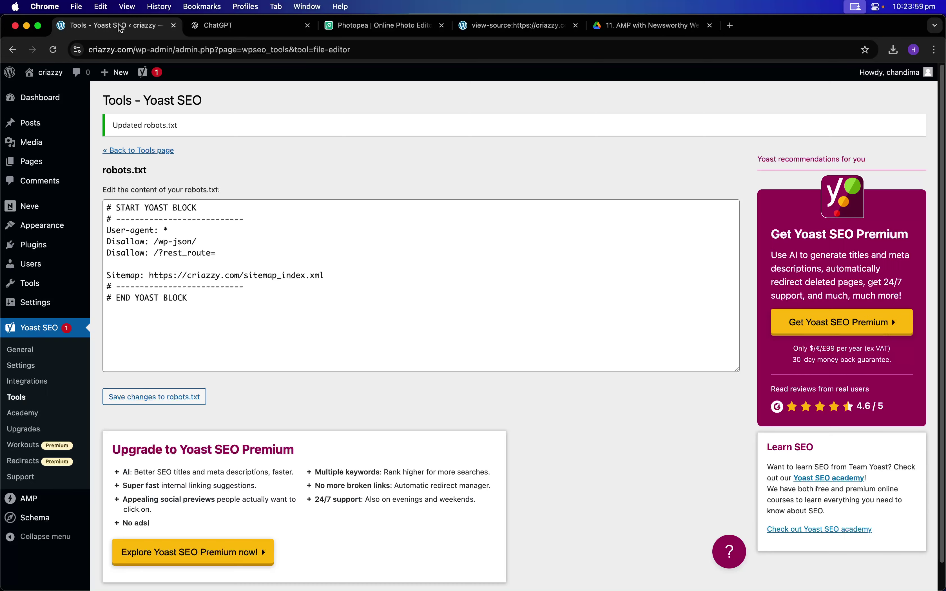
pyautogui.moveTo(178, 126); pyautogui.dragTo(144, 127)
pyautogui.press('super+c')
pyautogui.click(252, 30)
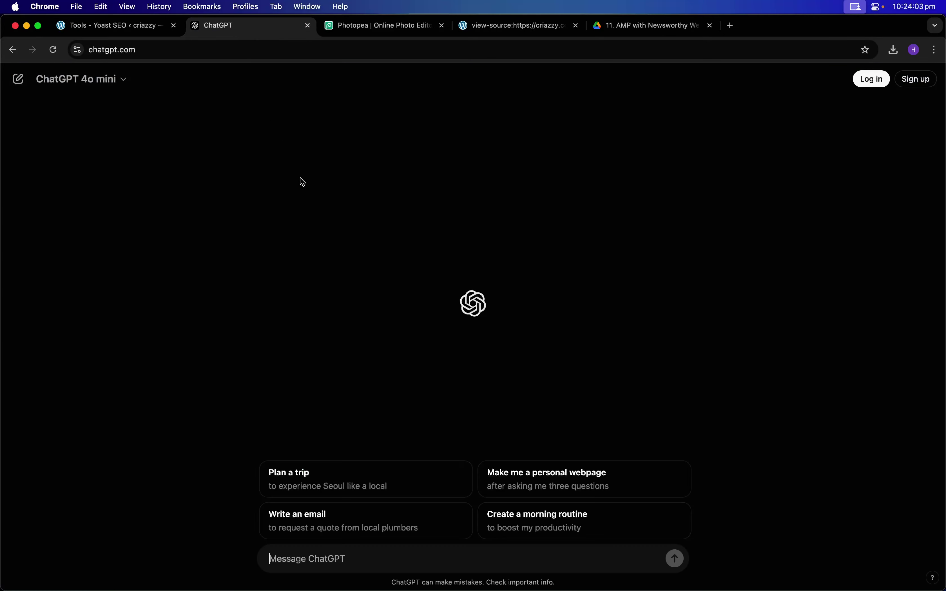
# - Ask ChatGPT for "robots.txt for wordpress" and read through its suggested rules and notes
pyautogui.click(379, 559)
pyautogui.press('super+v')
pyautogui.write('for w')
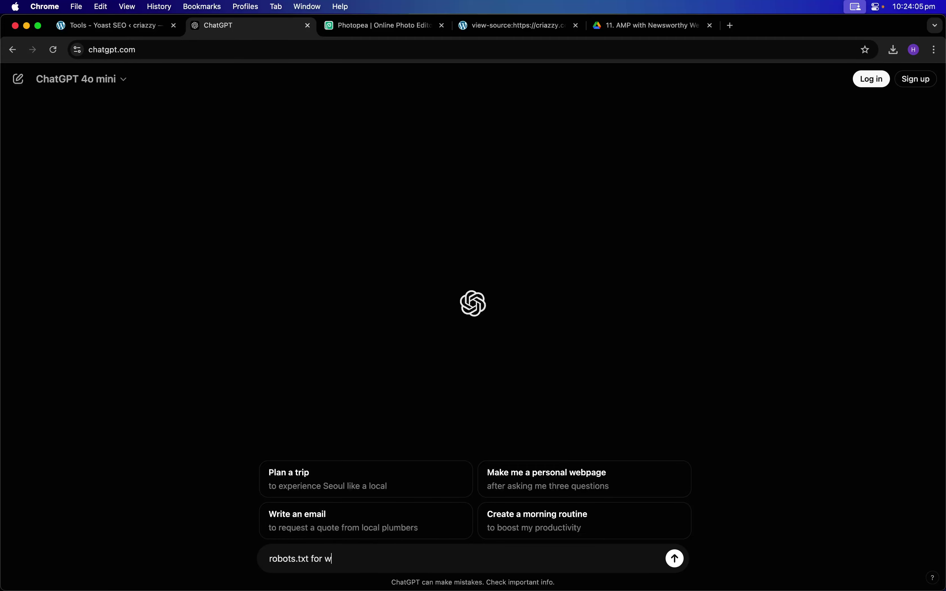
pyautogui.write('ordpress')
pyautogui.hotkey('shift', 'Return')
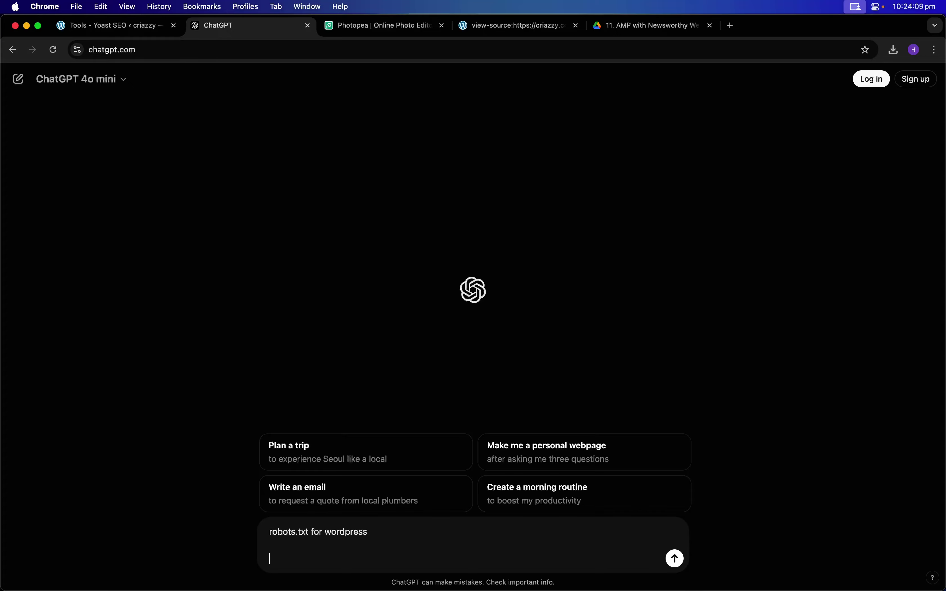
pyautogui.press('Return')
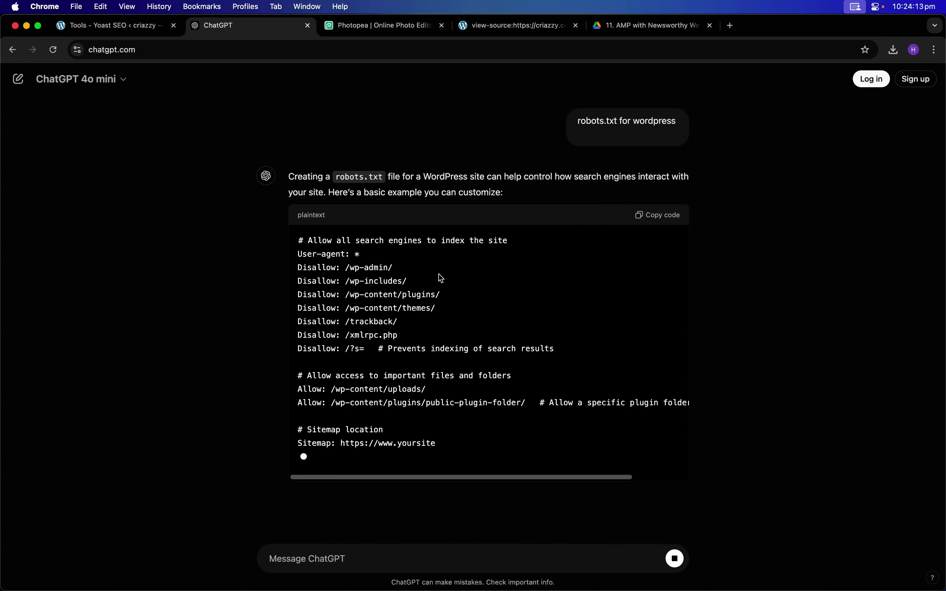
pyautogui.scroll(-2, 435, 297)
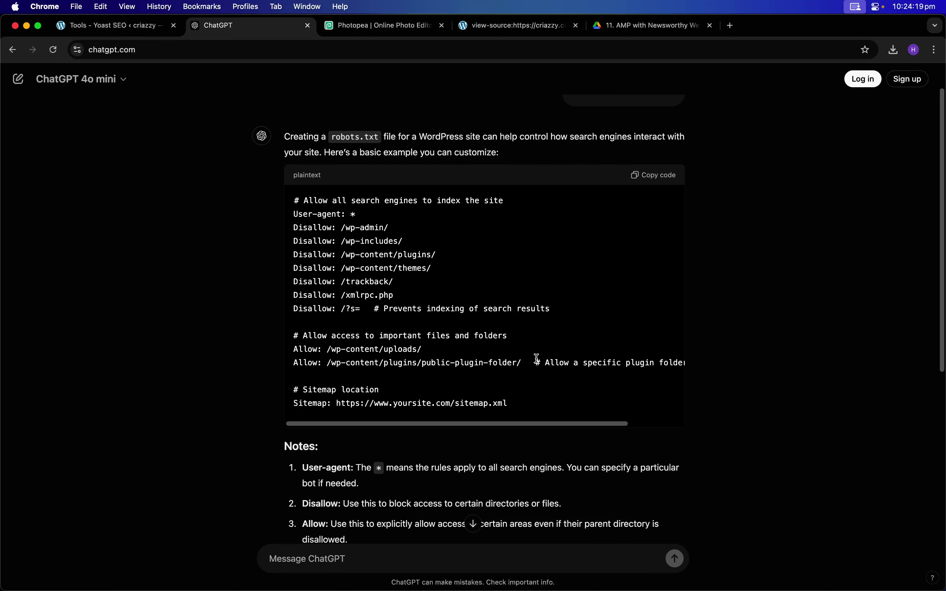
pyautogui.scroll(-3, 518, 317)
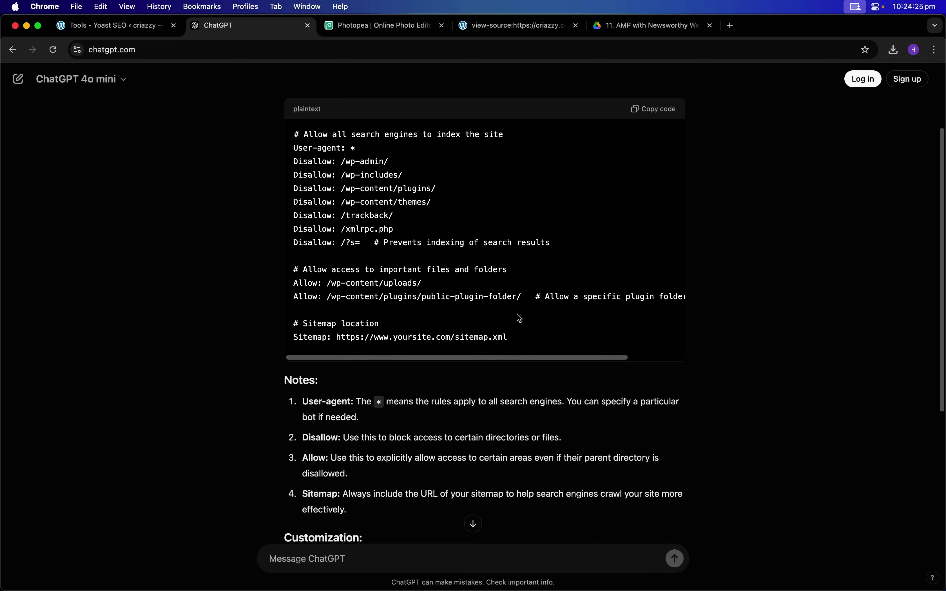
pyautogui.scroll(-10, 520, 318)
# - Send ChatGPT the entire robots.txt content from the Yoast file editor in quotes, with the instruction "update"
pyautogui.click(150, 32)
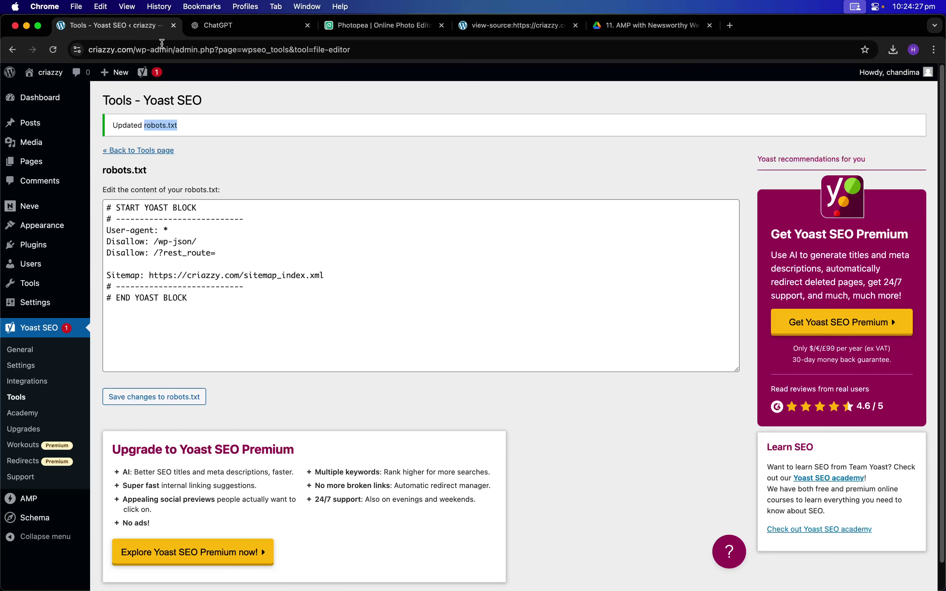
pyautogui.click(269, 243)
pyautogui.press('super+a')
pyautogui.click(265, 26)
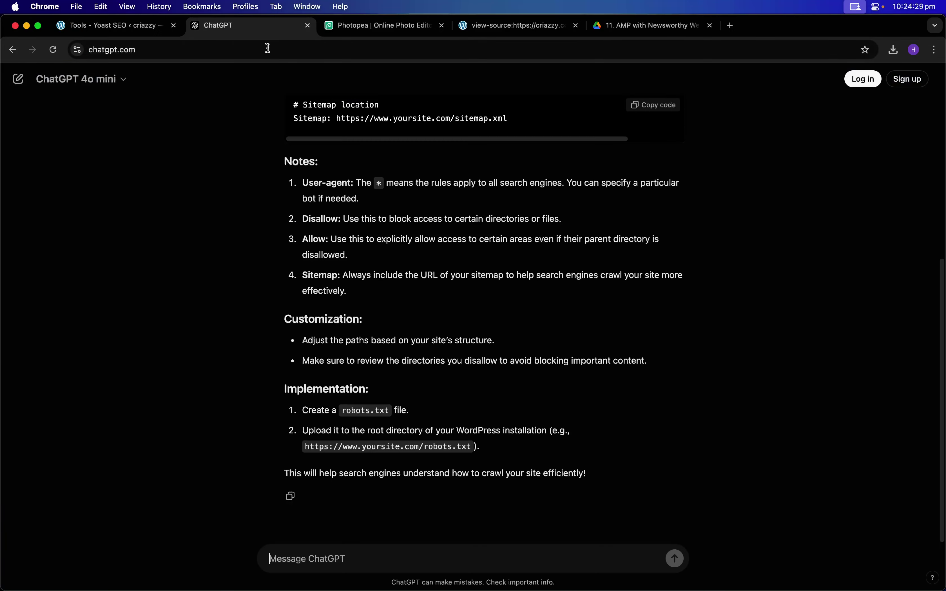
pyautogui.write('upda')
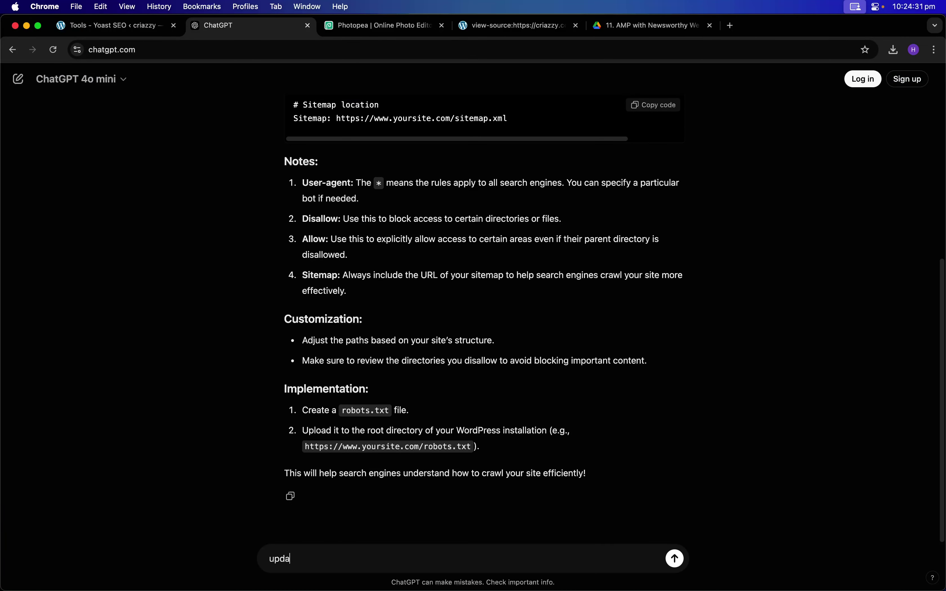
pyautogui.write('te "')
pyautogui.press('super+v')
pyautogui.write('"')
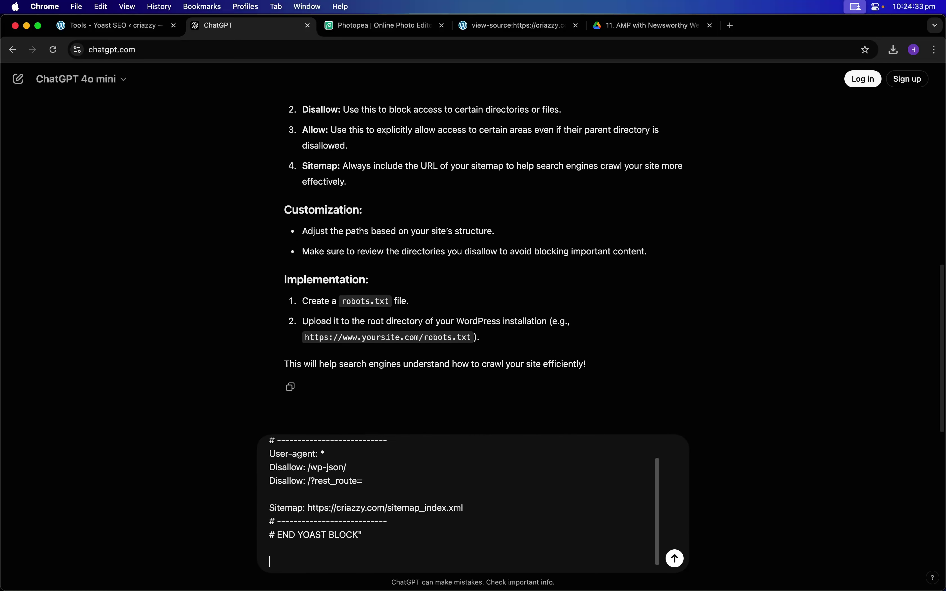
pyautogui.press('Return')
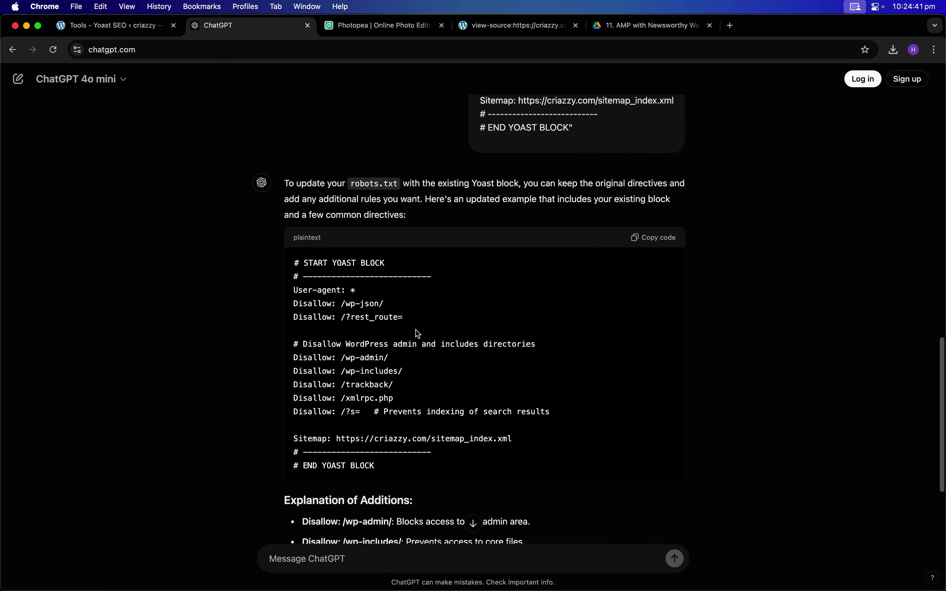
# - Review ChatGPT's updated robots.txt and the explanation of its additions, and copy the code block
pyautogui.scroll(-3, 418, 333)
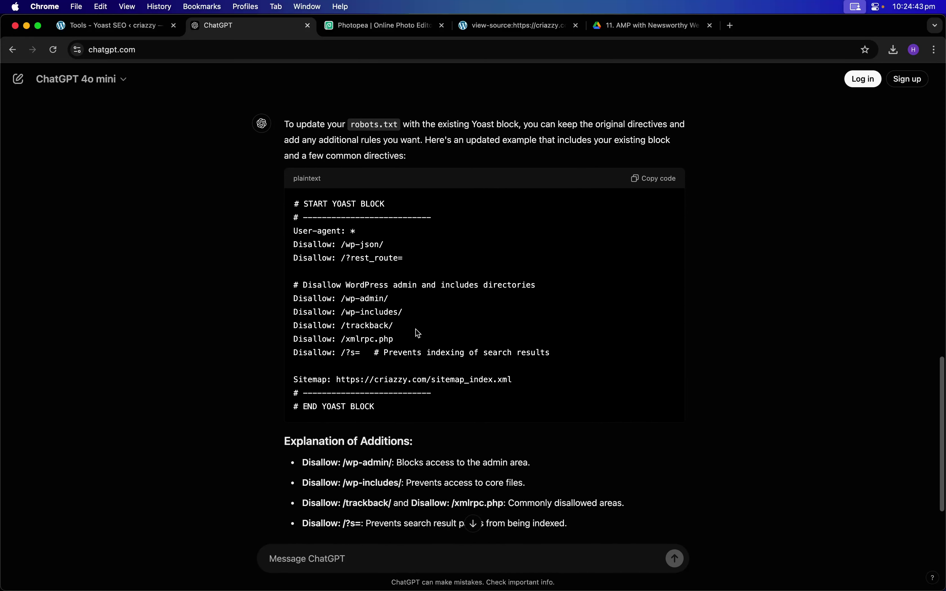
pyautogui.scroll(-1, 418, 334)
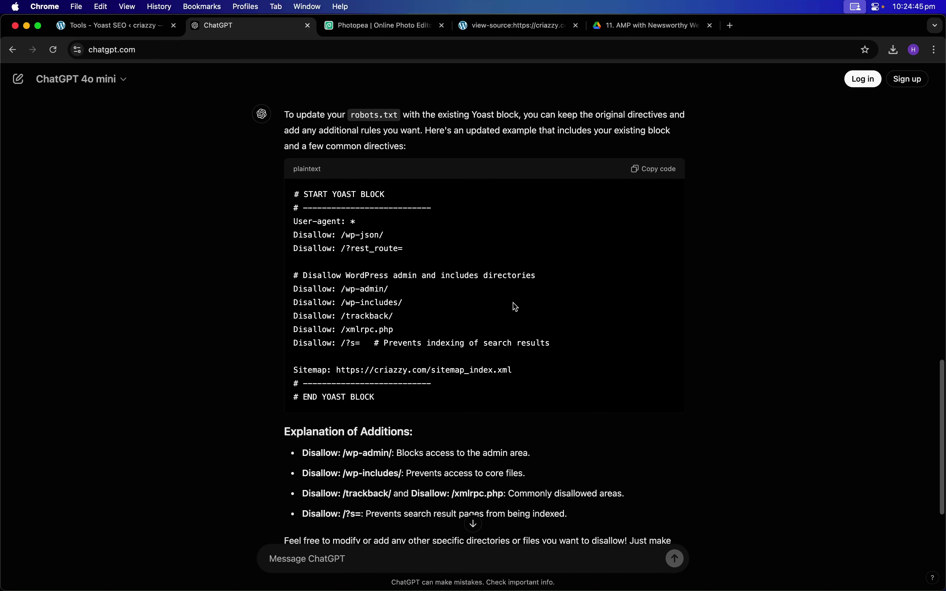
pyautogui.click(669, 167)
pyautogui.scroll(-3, 386, 235)
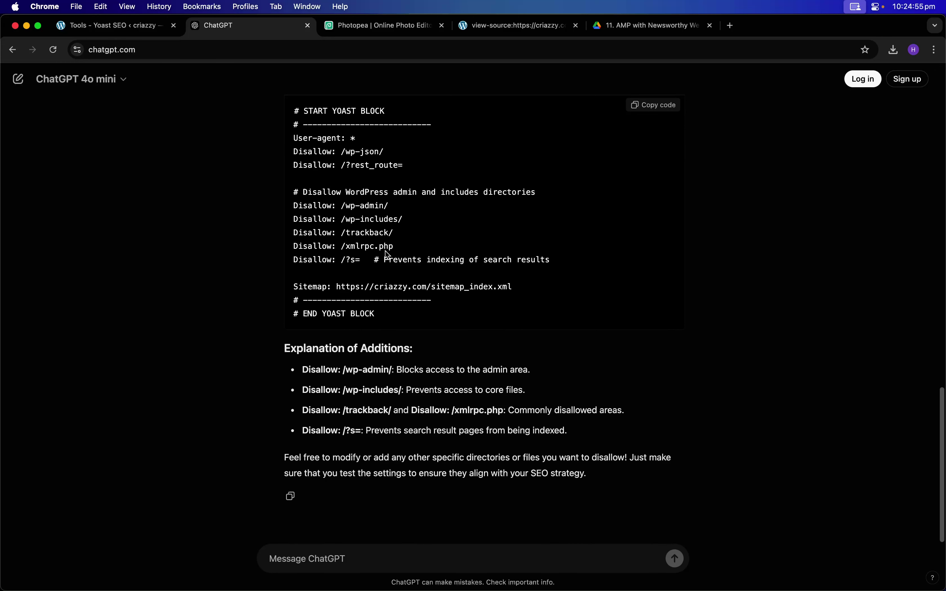
pyautogui.hotkey('ctrl', 'Right')
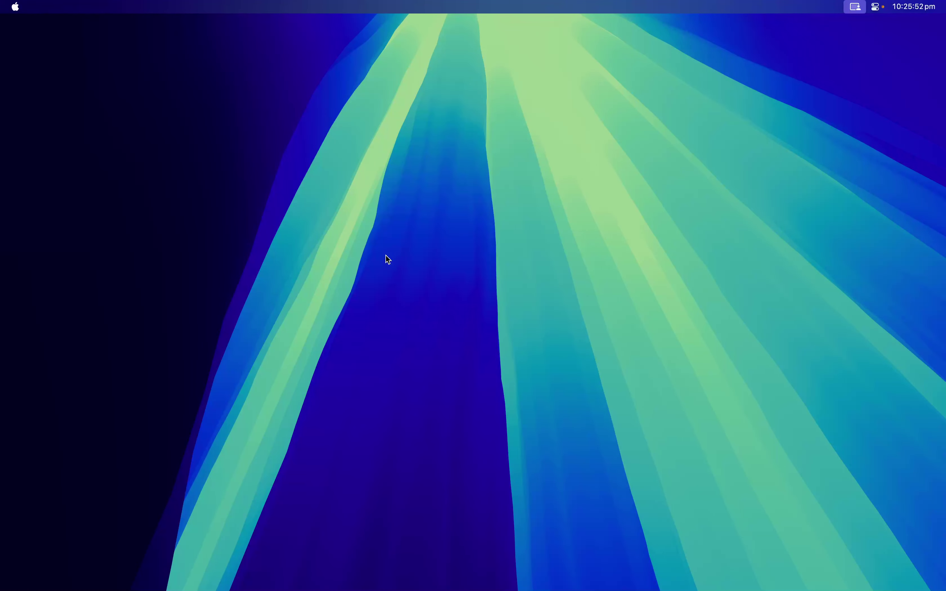
pyautogui.hotkey('ctrl', 'Left')
pyautogui.hotkey('ctrl', 'Right')
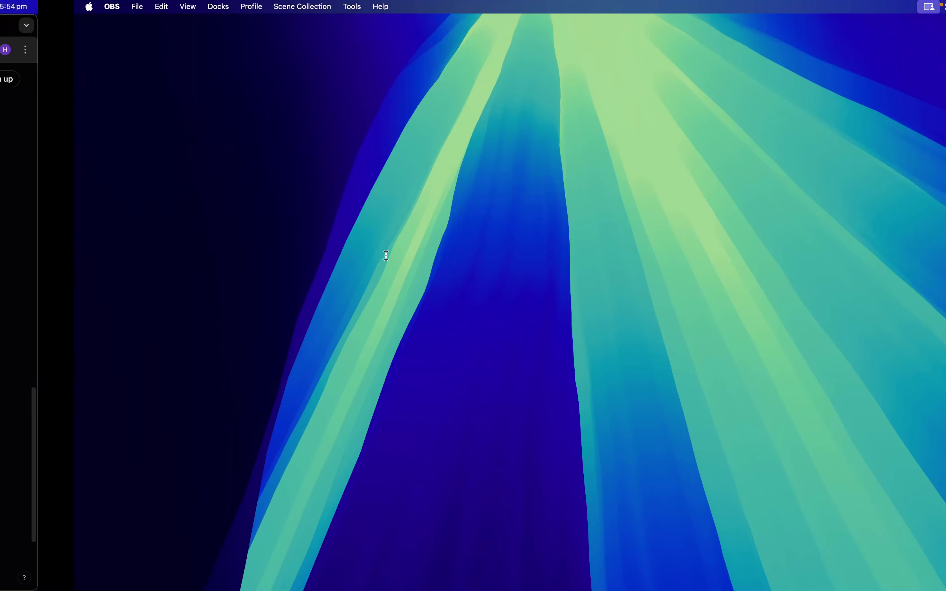
pyautogui.hotkey('ctrl', 'Left')
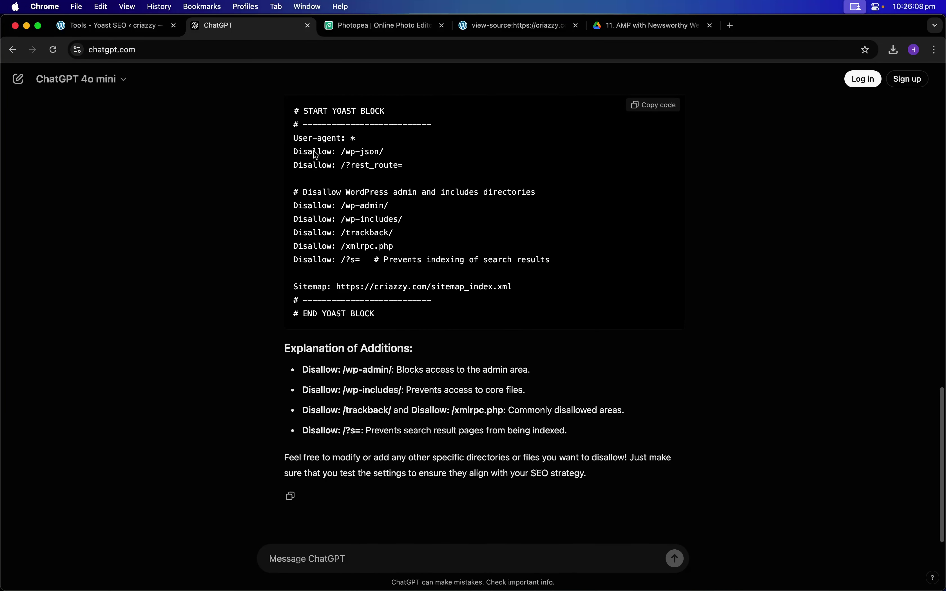
pyautogui.click(133, 26)
pyautogui.click(226, 21)
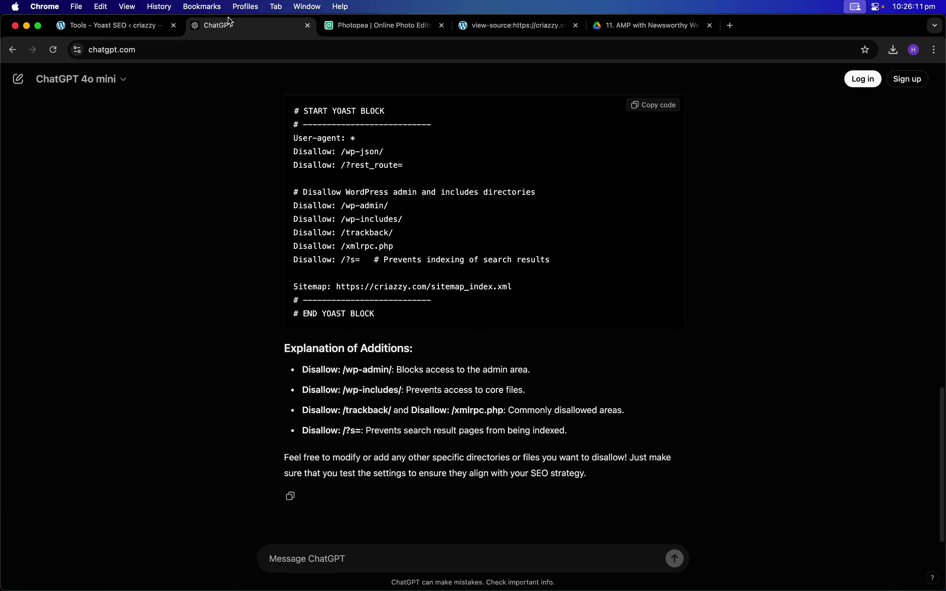
# - Replace the robots.txt content in the Yoast file editor with ChatGPT's updated code, save it and check the rules
pyautogui.click(651, 105)
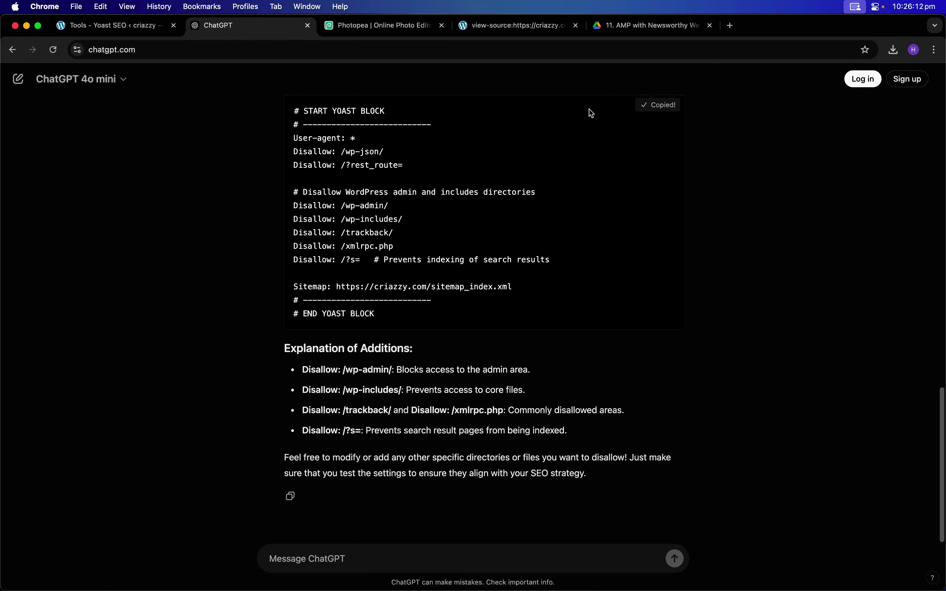
pyautogui.click(132, 34)
pyautogui.click(251, 236)
pyautogui.press('cmd+a')
pyautogui.press('cmd+v')
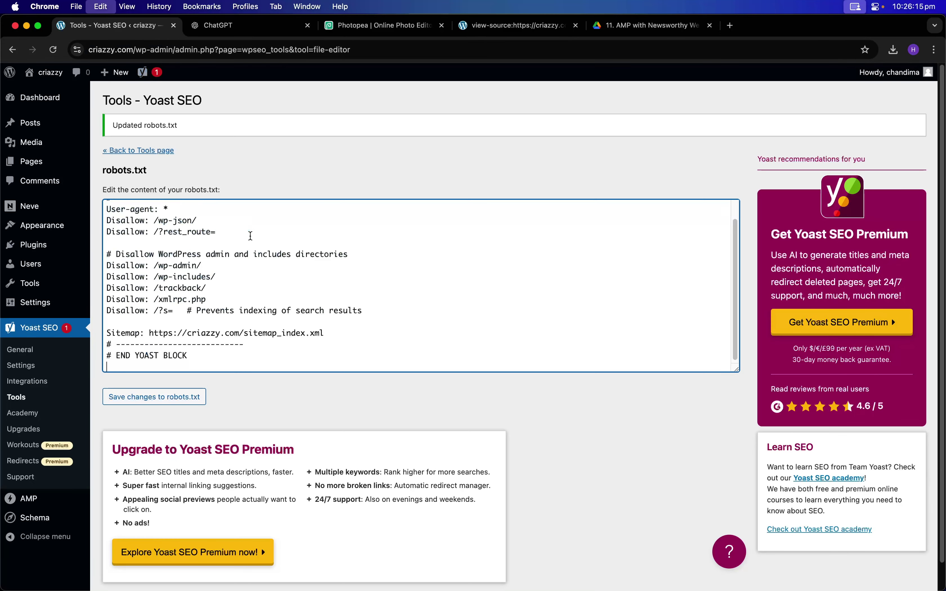
pyautogui.scroll(2, 251, 282)
pyautogui.click(184, 397)
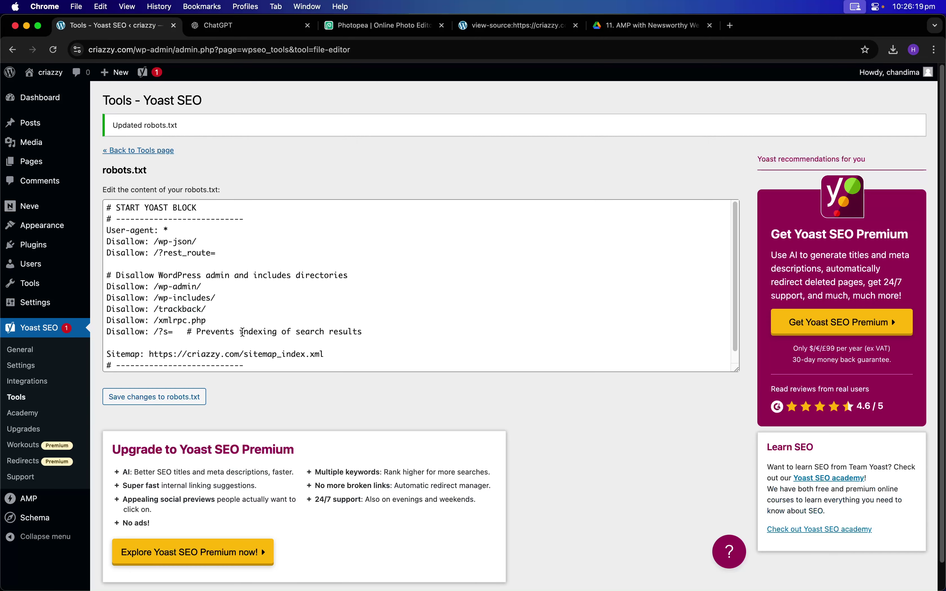
pyautogui.scroll(-2, 199, 212)
pyautogui.scroll(2, 262, 318)
pyautogui.scroll(-1, 262, 311)
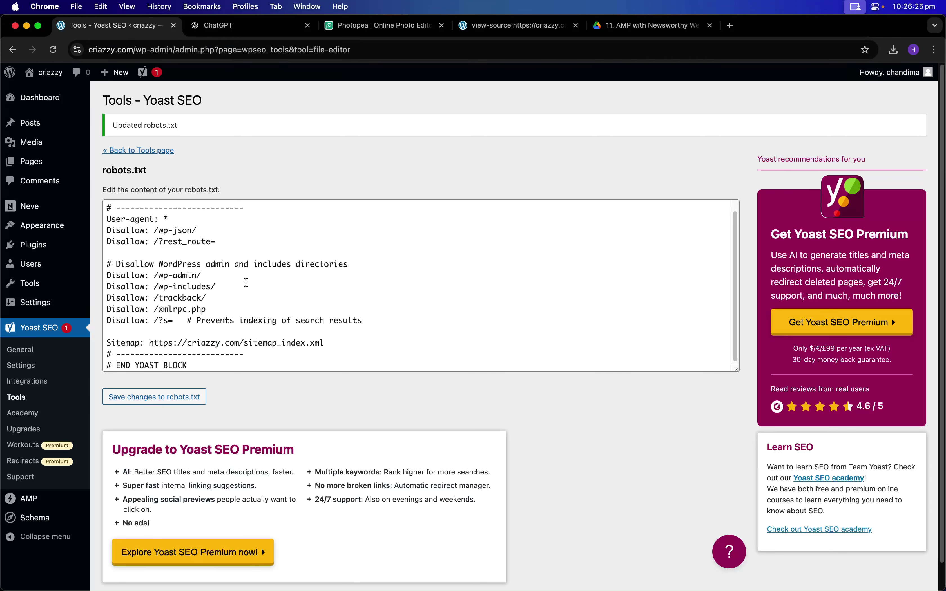
pyautogui.scroll(1, 339, 269)
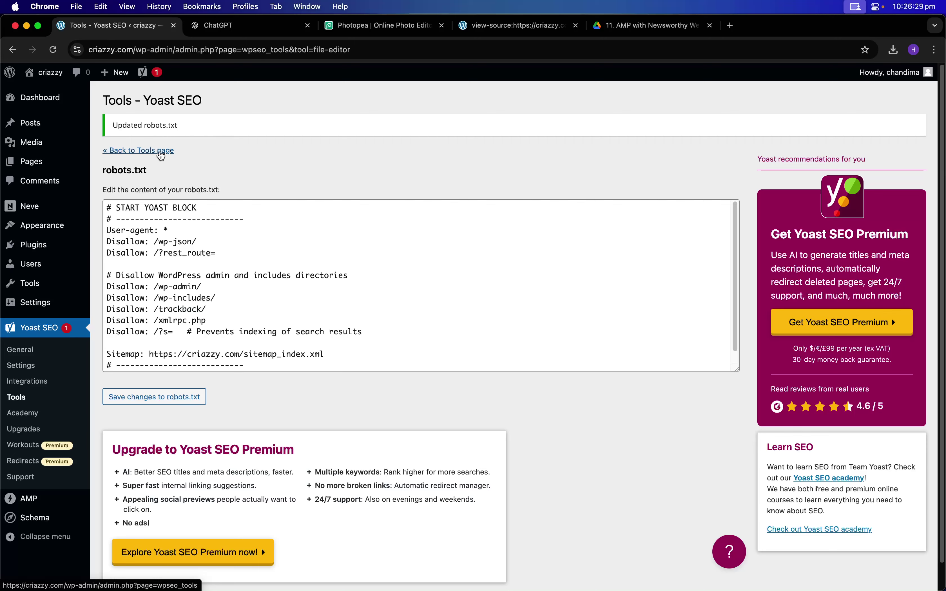
# - View the Yoast Bulk editor for page and post titles, and return to the WordPress dashboard
pyautogui.click(159, 152)
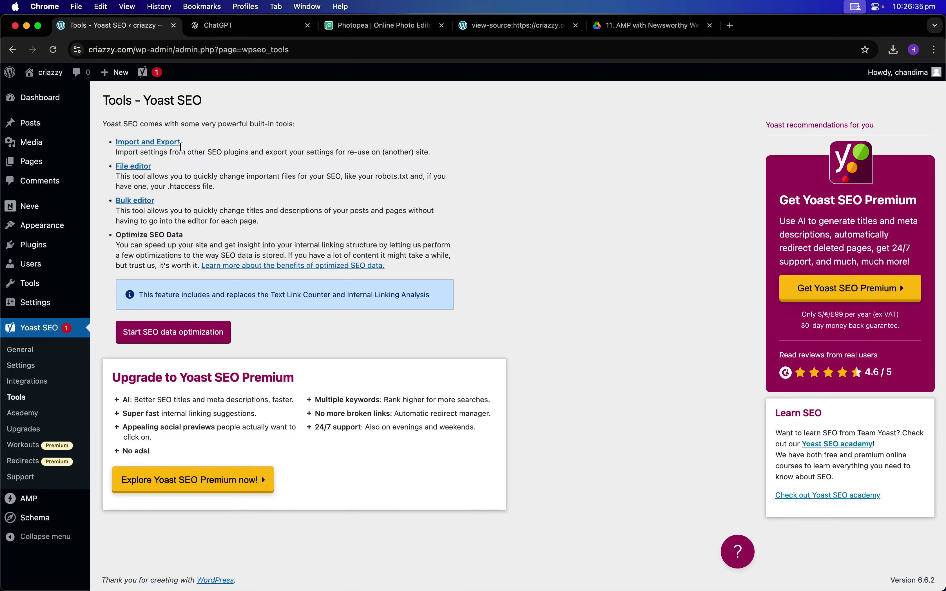
pyautogui.click(145, 204)
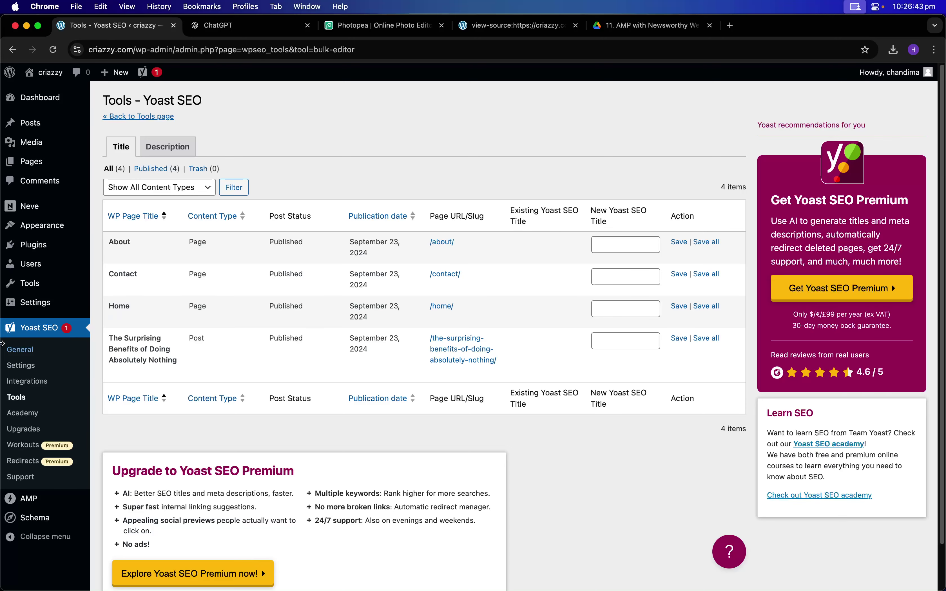
pyautogui.click(39, 97)
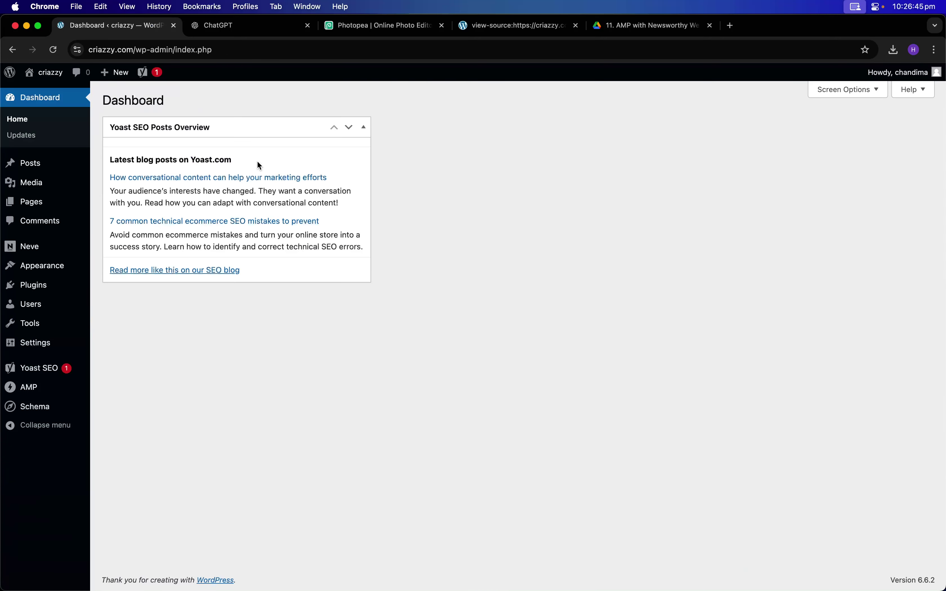
# - Open the post "The Surprising Benefits of Doing Absolutely Nothing" for editing and set its Yoast focus keyphrase to "Doing Absolutely Nothing"
pyautogui.moveTo(35, 162)
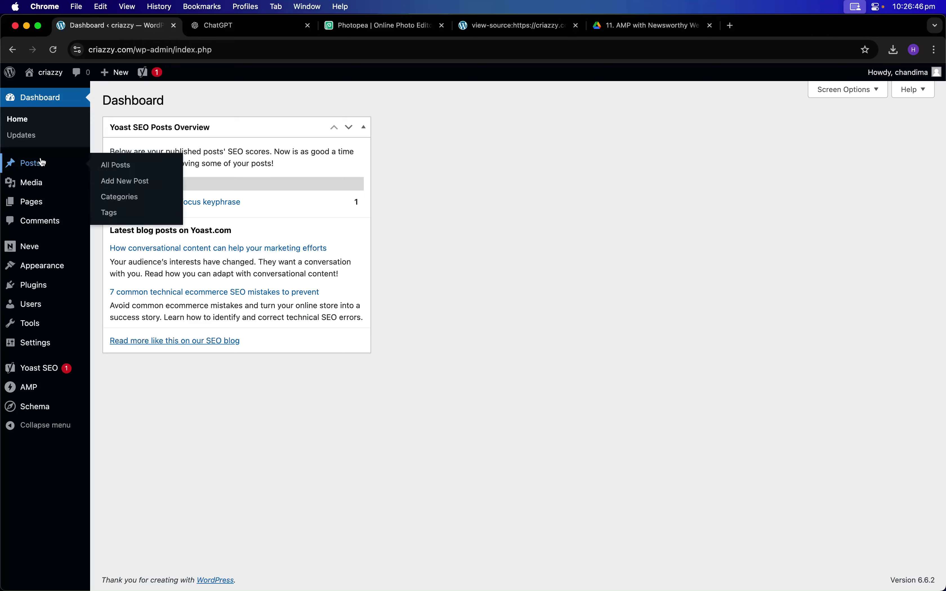
pyautogui.click(117, 166)
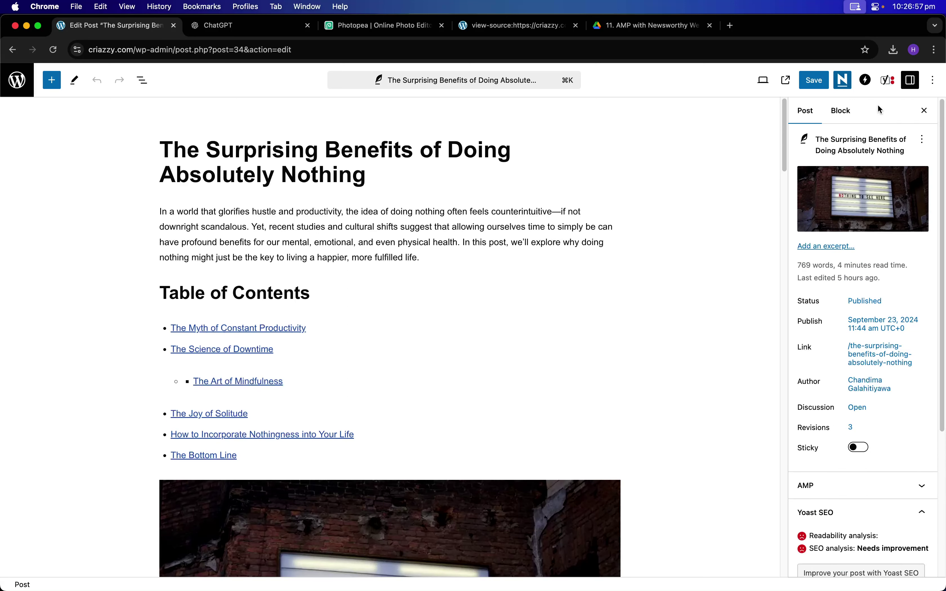
pyautogui.click(887, 80)
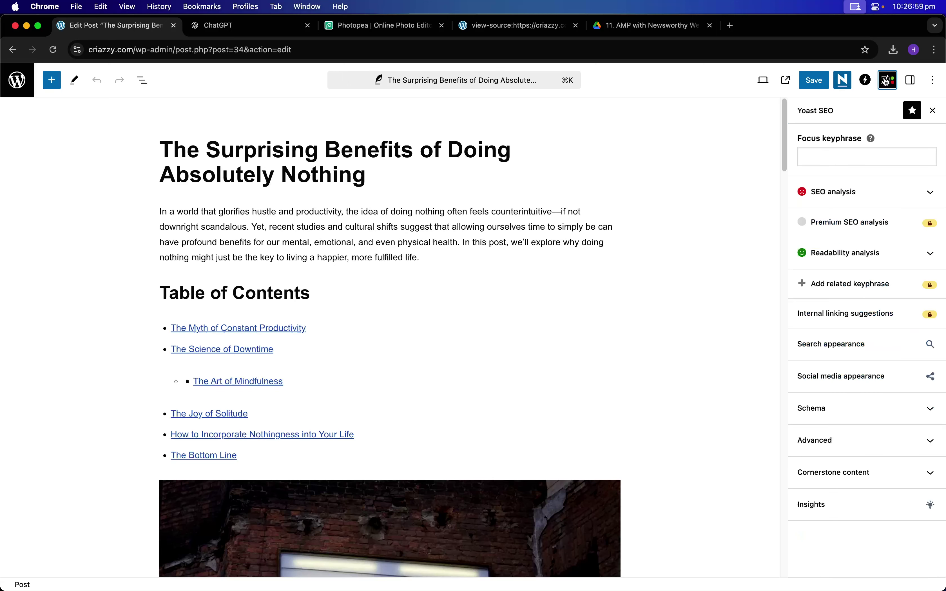
pyautogui.click(827, 155)
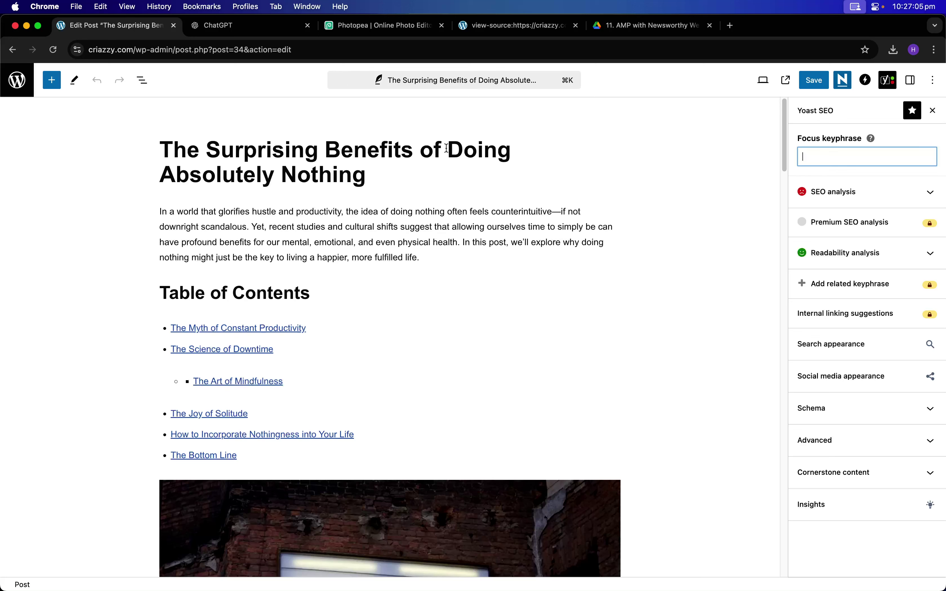
pyautogui.moveTo(448, 149); pyautogui.dragTo(473, 172)
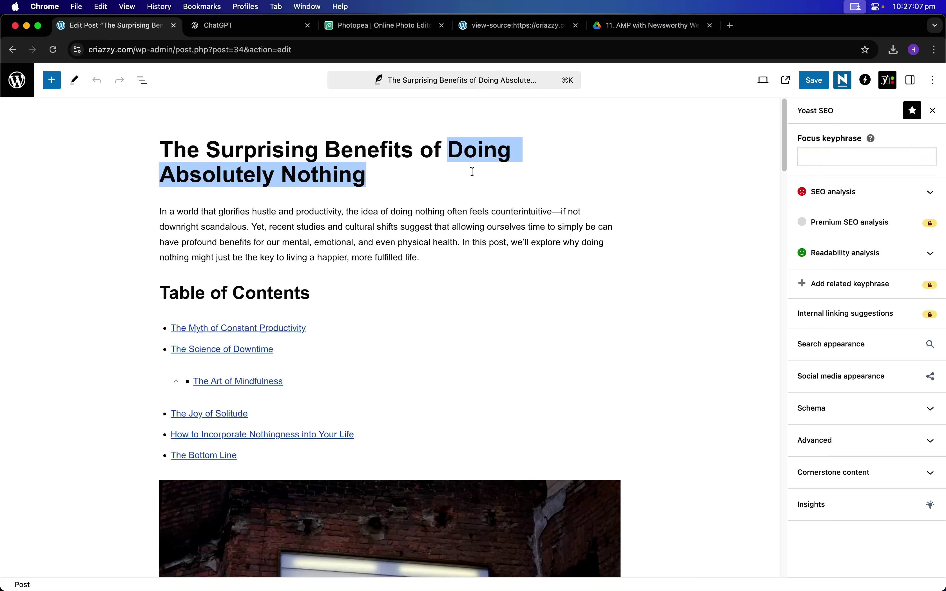
pyautogui.click(808, 155)
pyautogui.press('super+v')
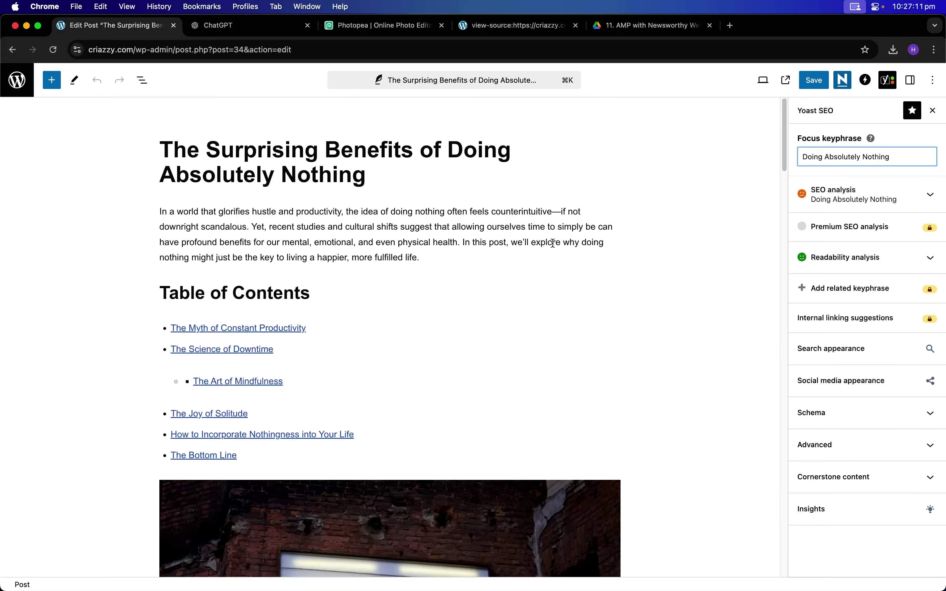
# - Search the post for "Doing Absolutely Nothing" and look through the article for where the keyphrase is used
pyautogui.scroll(-20, 471, 298)
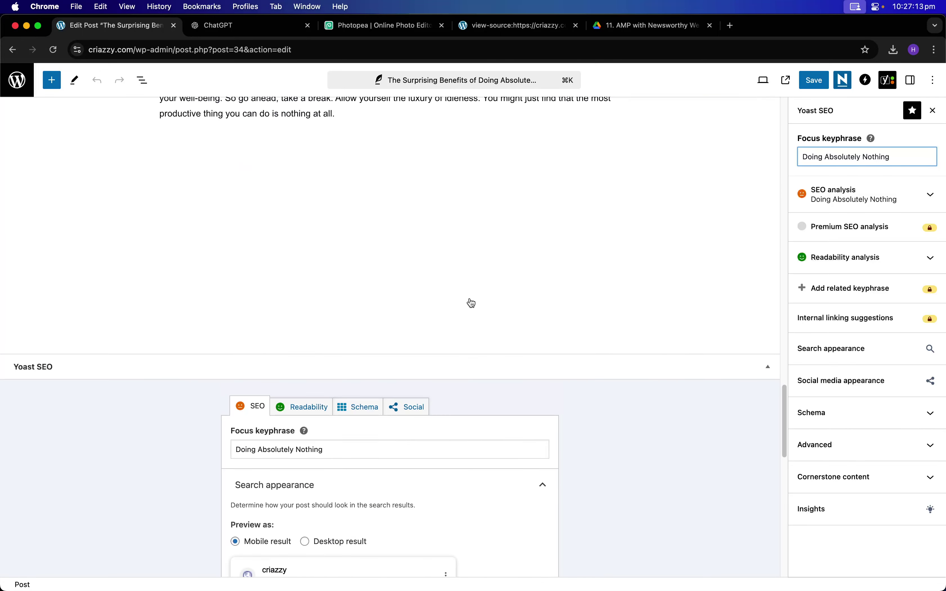
pyautogui.scroll(15, 471, 303)
pyautogui.press('super+f')
pyautogui.press('super+v')
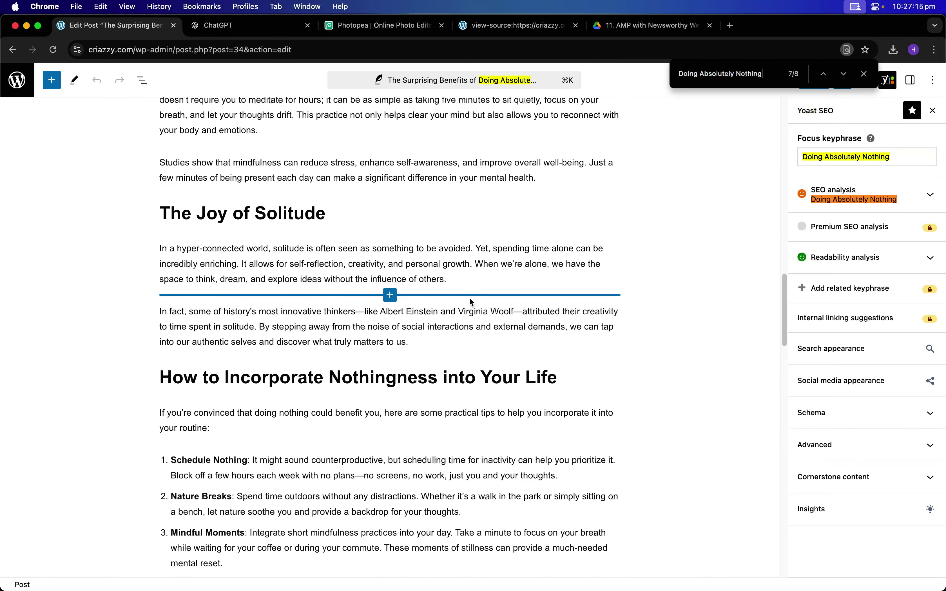
pyautogui.press('Return')
pyautogui.press('Return')
pyautogui.press('Return')
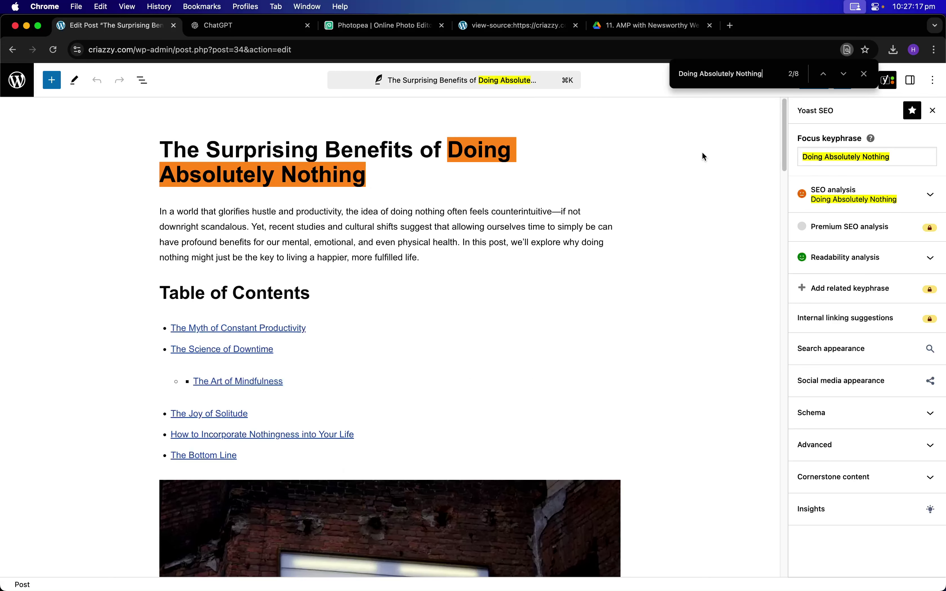
pyautogui.press('Return')
pyautogui.press('Return')
pyautogui.press('Return')
pyautogui.press('Return')
pyautogui.press('Return')
pyautogui.press('Return')
pyautogui.press('Return')
pyautogui.press('Return')
pyautogui.scroll(-2, 334, 237)
pyautogui.scroll(2, 334, 236)
pyautogui.scroll(-5, 375, 270)
pyautogui.scroll(-10, 375, 269)
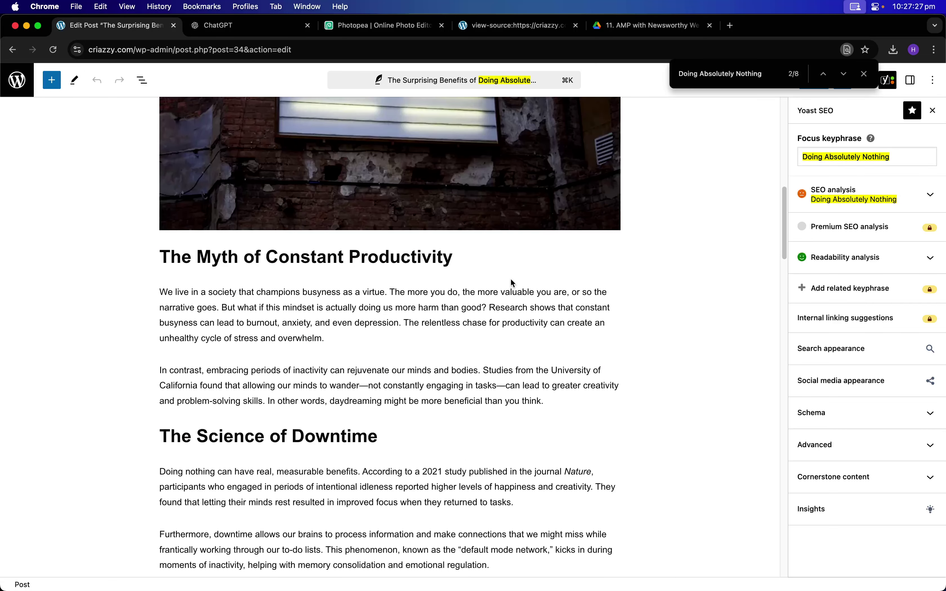
pyautogui.scroll(-10, 430, 445)
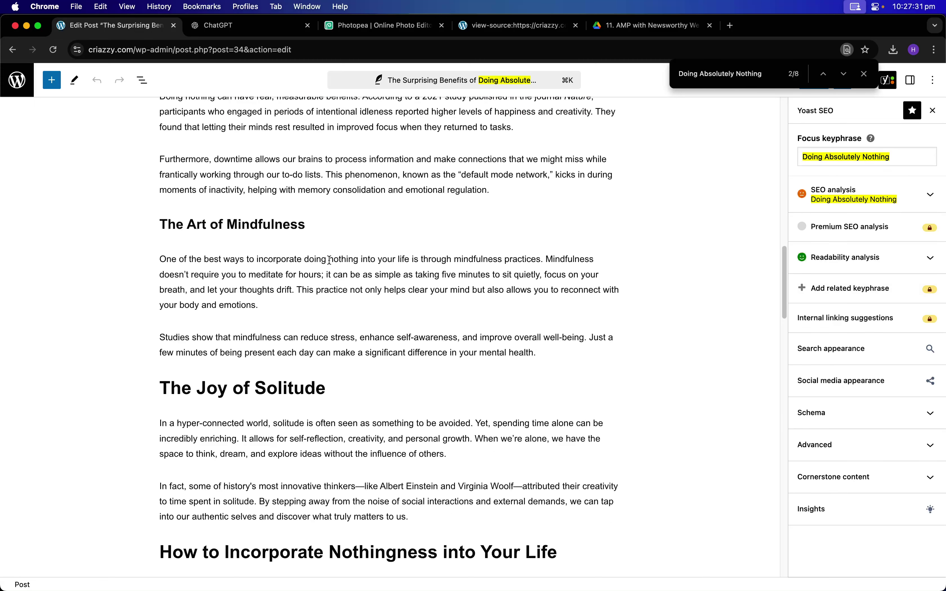
# - Review the Yoast SEO analysis problems, improvements and good results, comparing them with the post's title, headings and body text
pyautogui.click(891, 194)
pyautogui.scroll(-8, 866, 299)
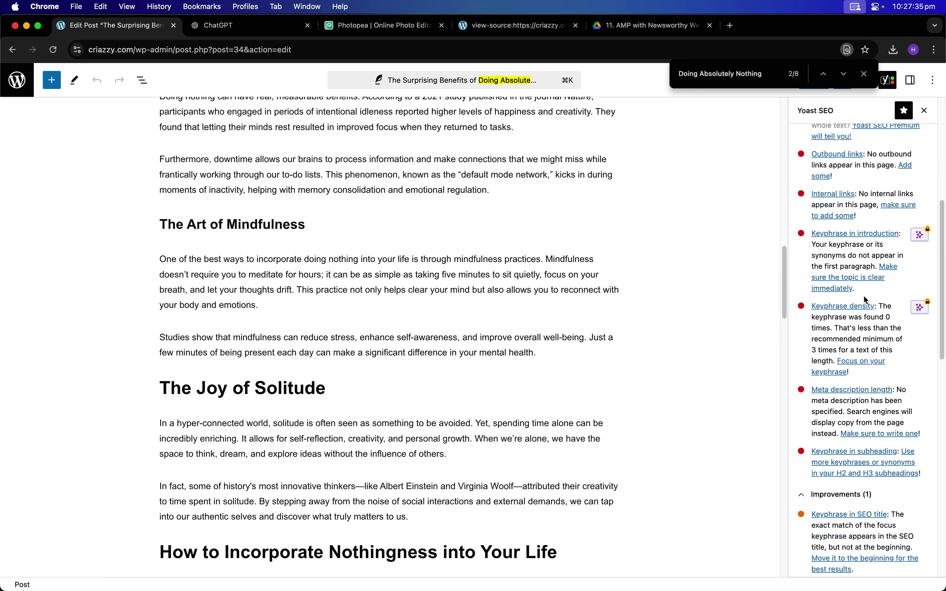
pyautogui.scroll(-2, 865, 300)
pyautogui.scroll(-1, 676, 264)
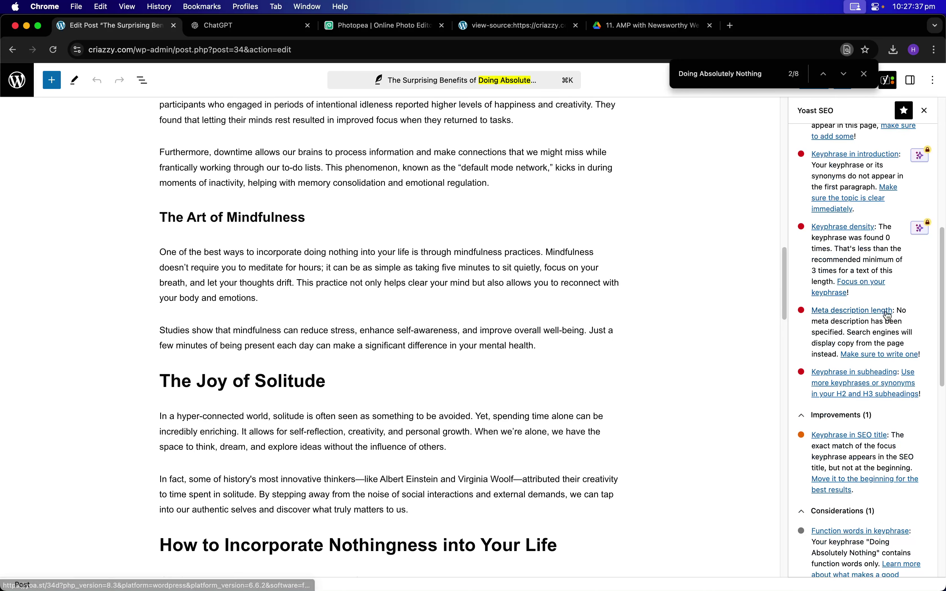
pyautogui.scroll(-3, 889, 315)
pyautogui.scroll(15, 555, 323)
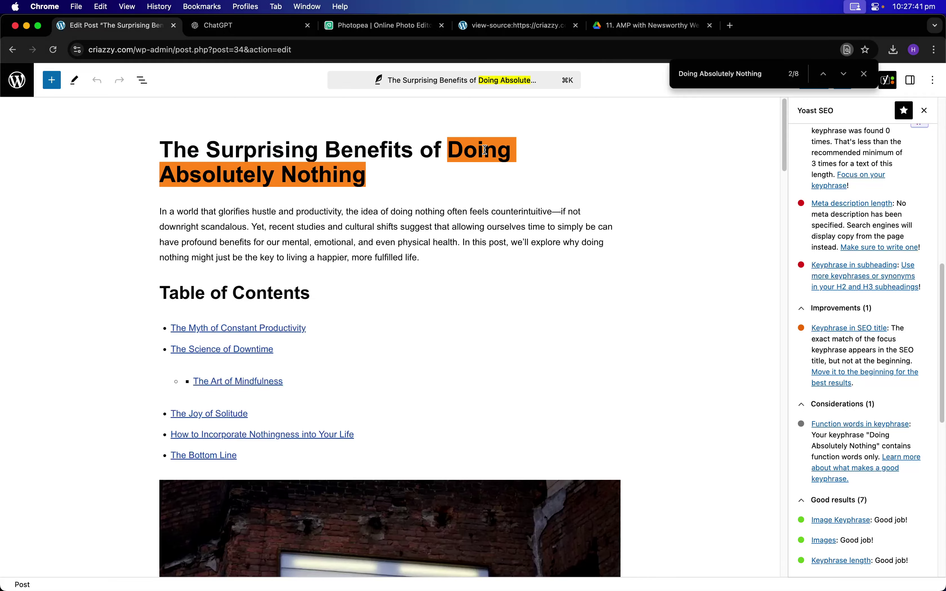
pyautogui.scroll(-12, 485, 150)
pyautogui.scroll(-5, 551, 386)
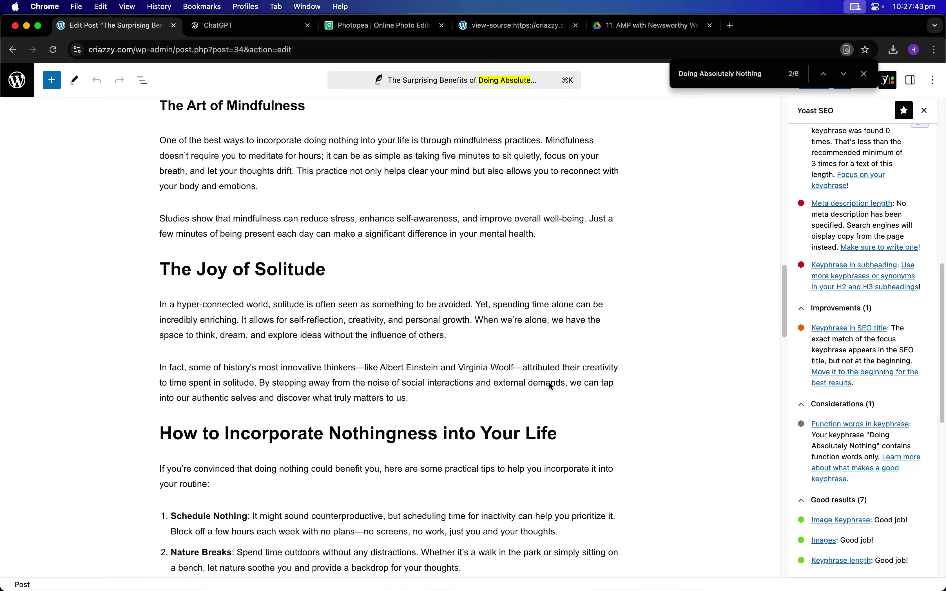
pyautogui.scroll(-10, 551, 386)
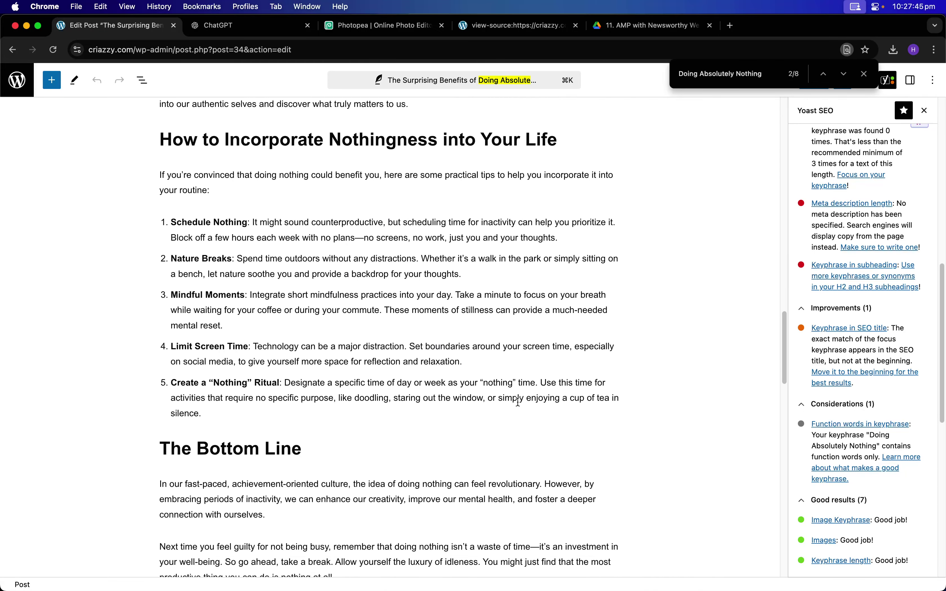
pyautogui.moveTo(596, 374)
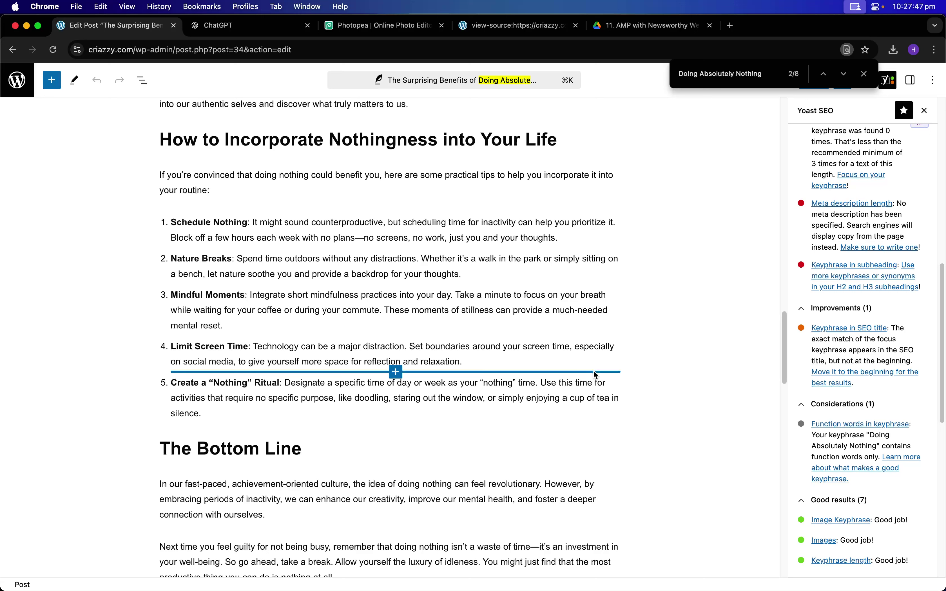
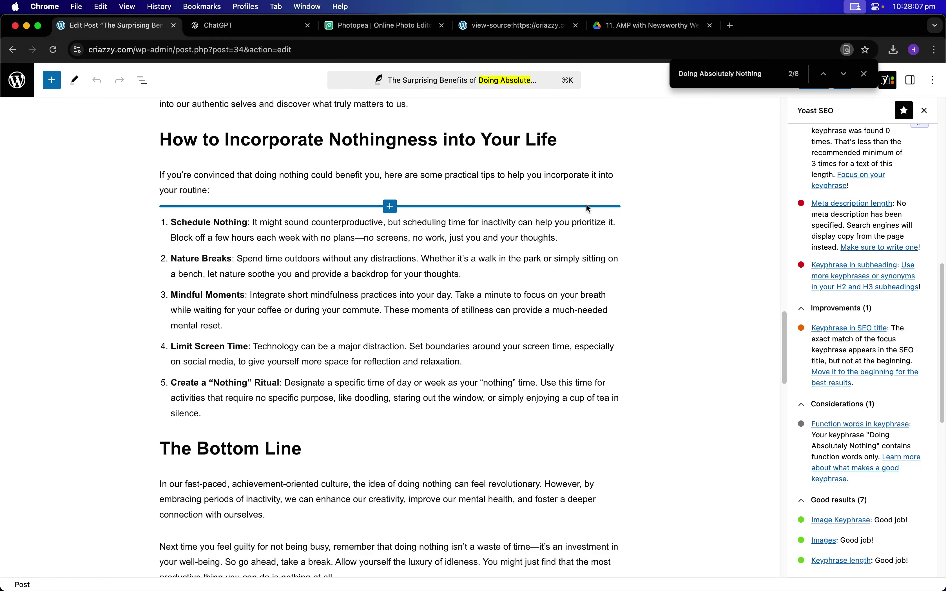
pyautogui.scroll(15, 269, 219)
pyautogui.scroll(15, 273, 231)
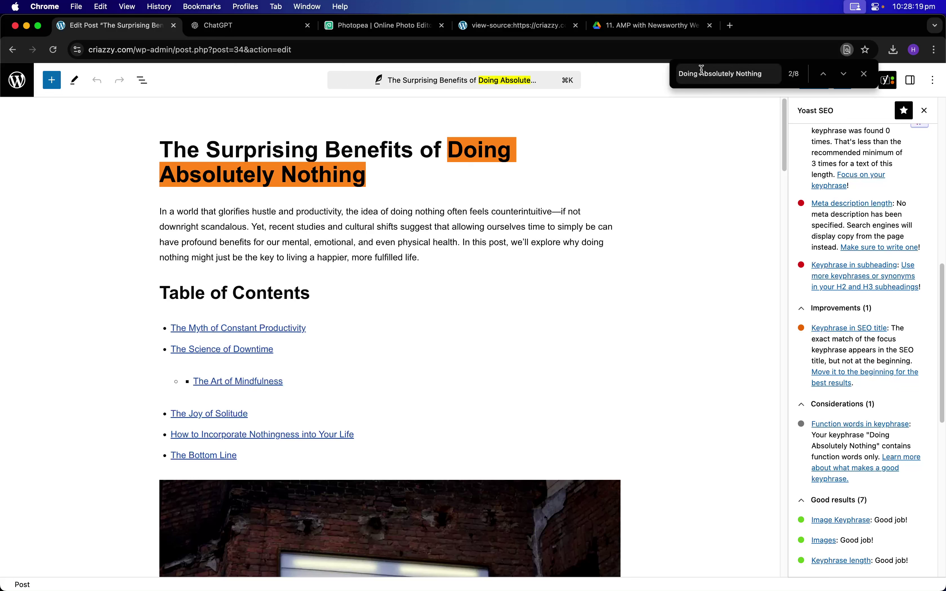
pyautogui.scroll(10, 893, 250)
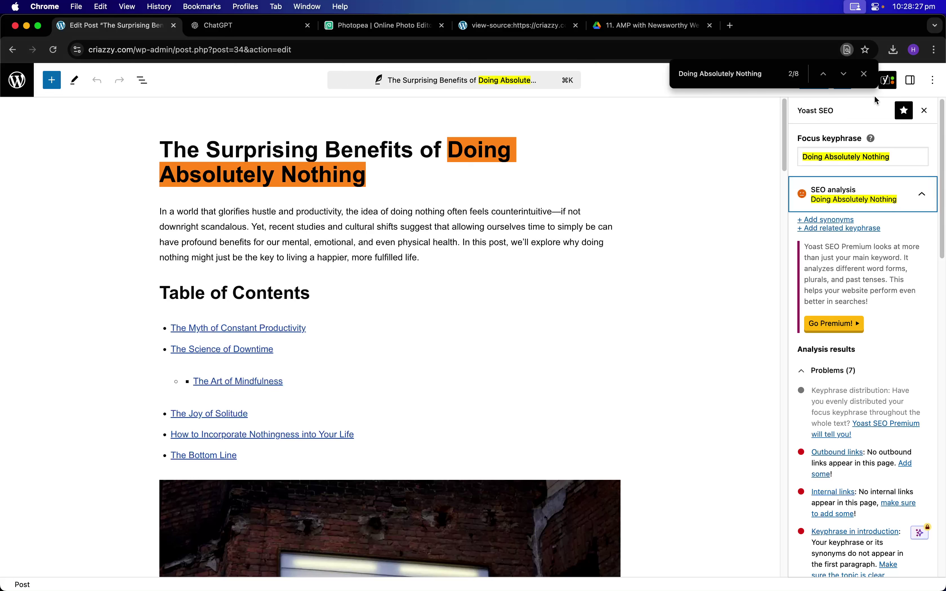
# - Close the text search and SEO analysis, save the post, and open its published version on the site
pyautogui.click(864, 73)
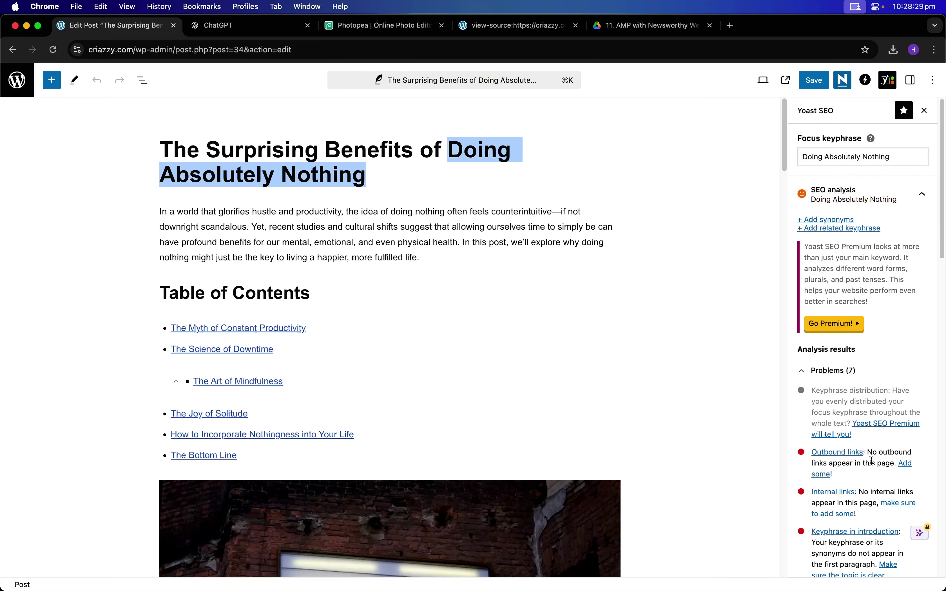
pyautogui.click(844, 371)
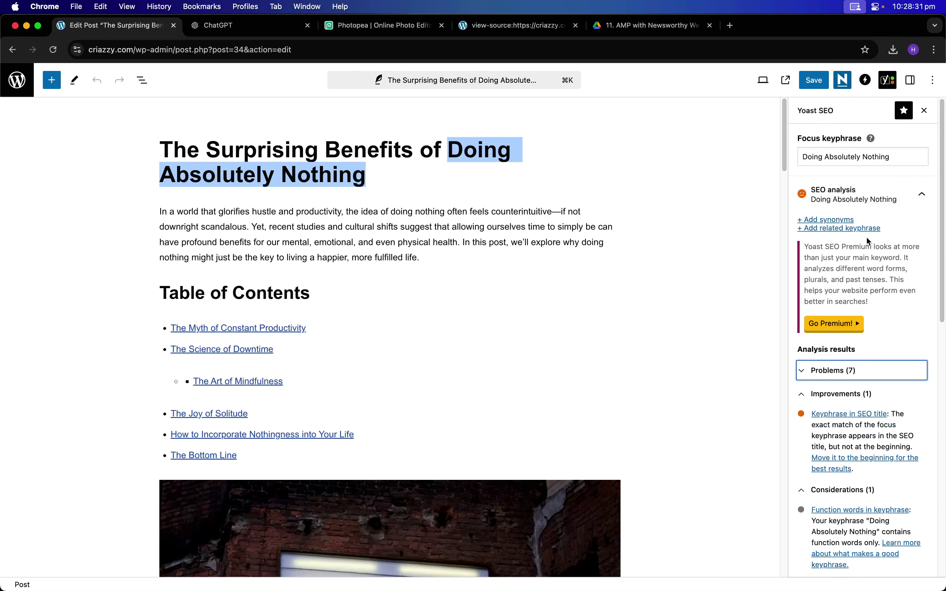
pyautogui.click(899, 198)
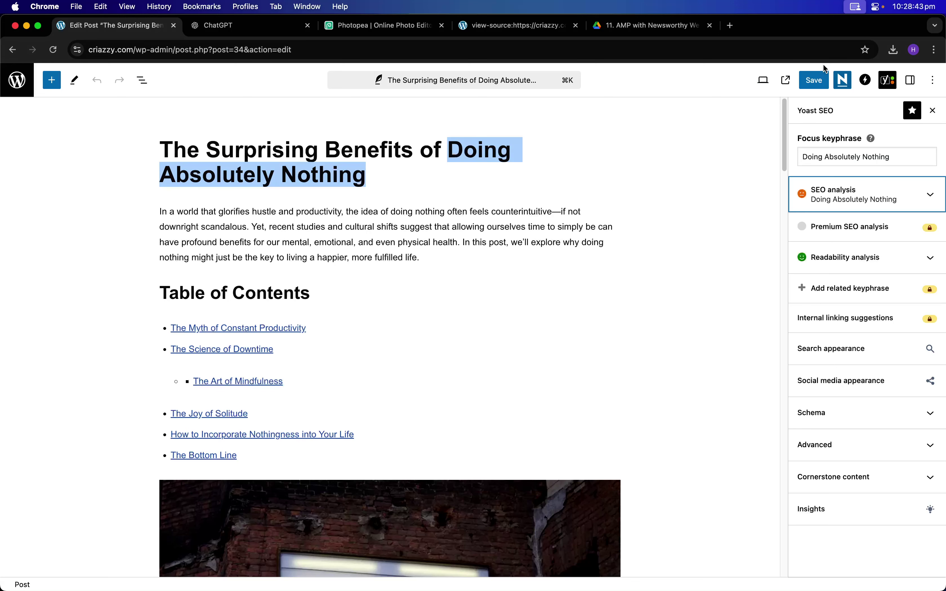
pyautogui.click(821, 80)
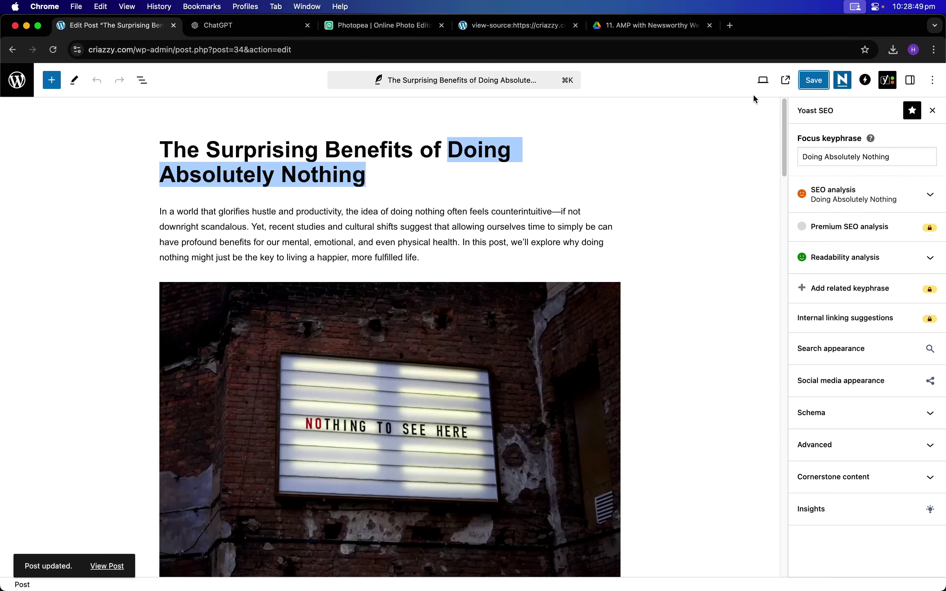
pyautogui.click(788, 83)
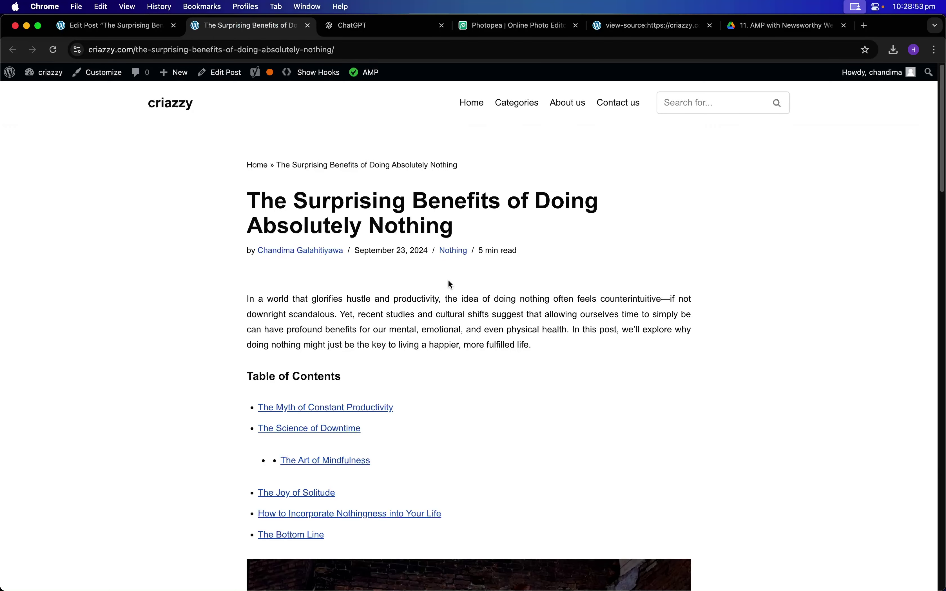
# - Create a new page and title it "Terms and Conditions", copying the wording from the footer link on the published post
pyautogui.click(125, 26)
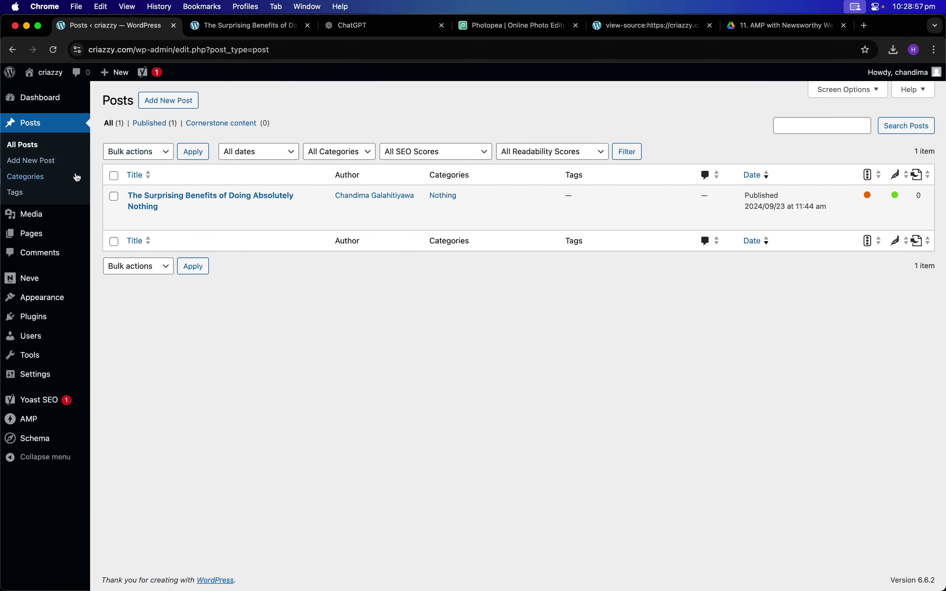
pyautogui.click(122, 248)
pyautogui.hotkey('ctrl', 'Tab')
pyautogui.scroll(-20, 372, 272)
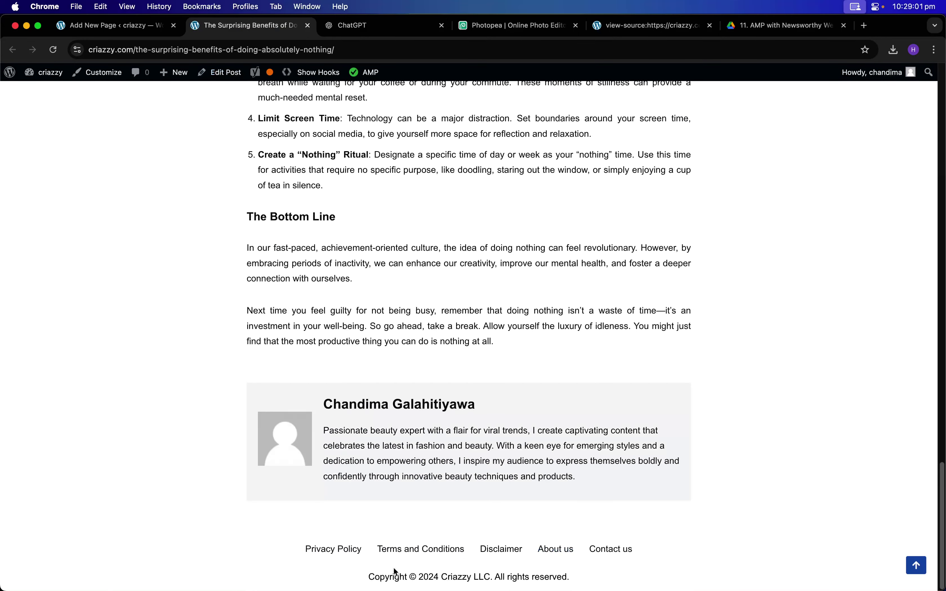
pyautogui.rightClick(390, 549)
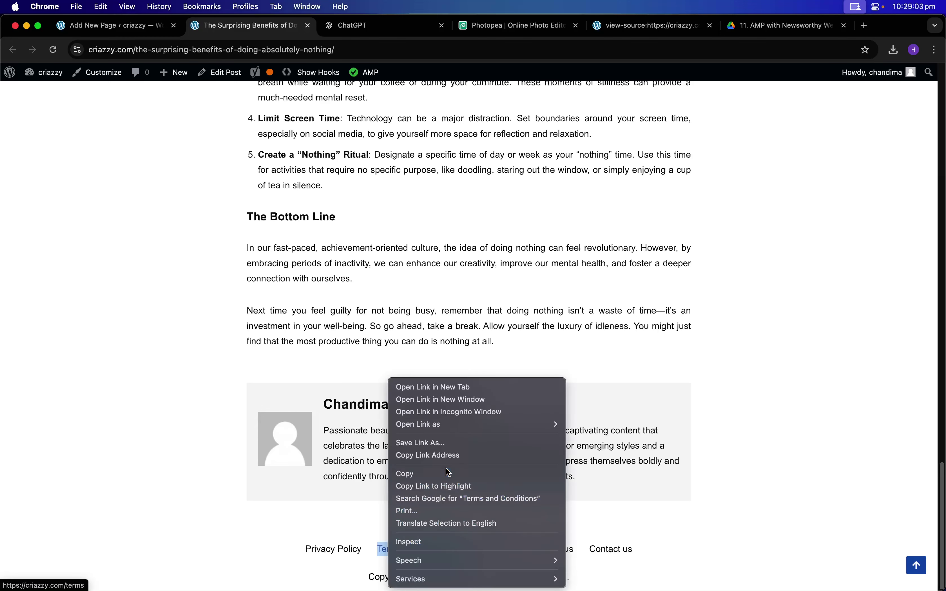
pyautogui.click(415, 474)
pyautogui.click(104, 24)
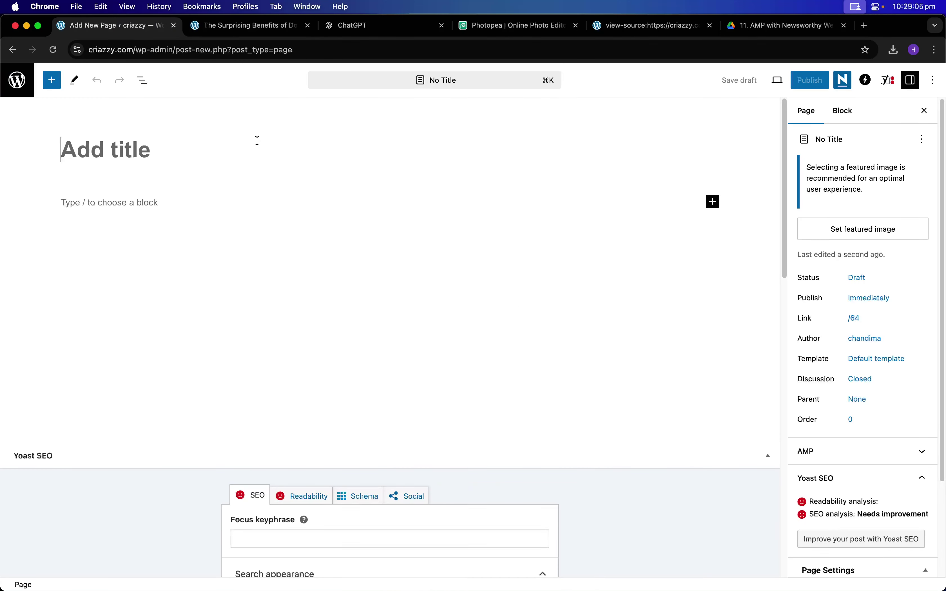
pyautogui.press('super+v')
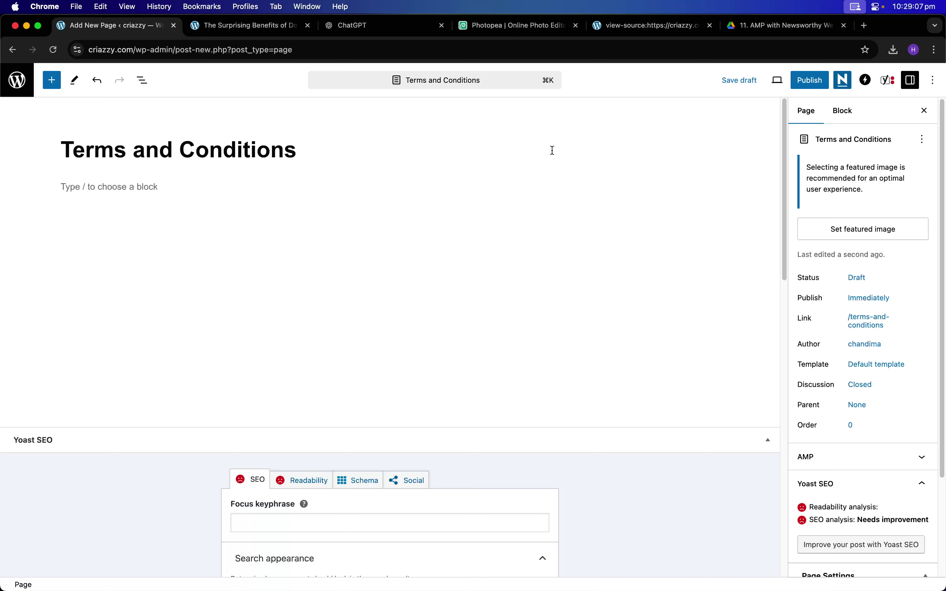
# - Check the footer's Terms and Conditions link address and shorten the new page's URL slug to "terms"
pyautogui.click(886, 326)
pyautogui.doubleClick(674, 380)
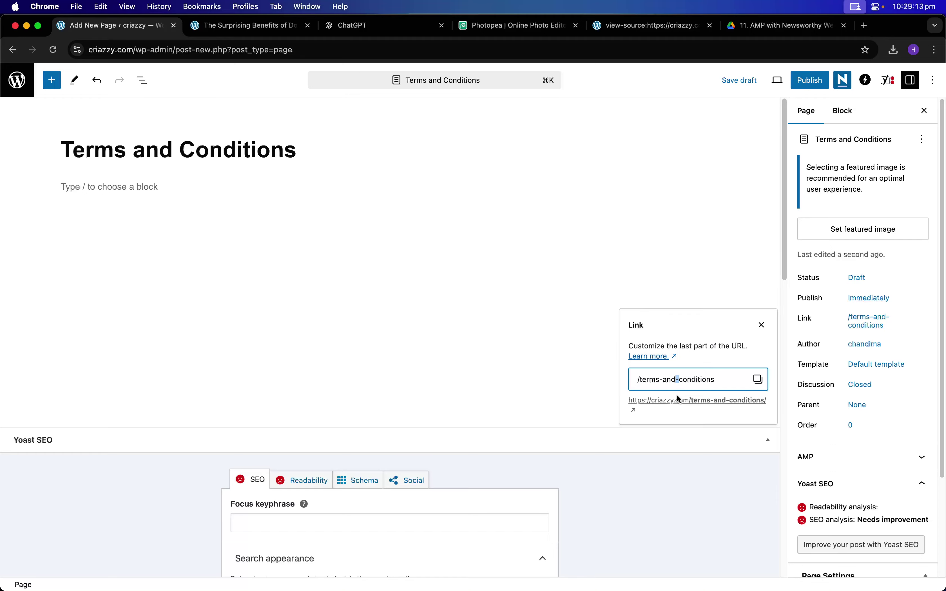
pyautogui.click(227, 26)
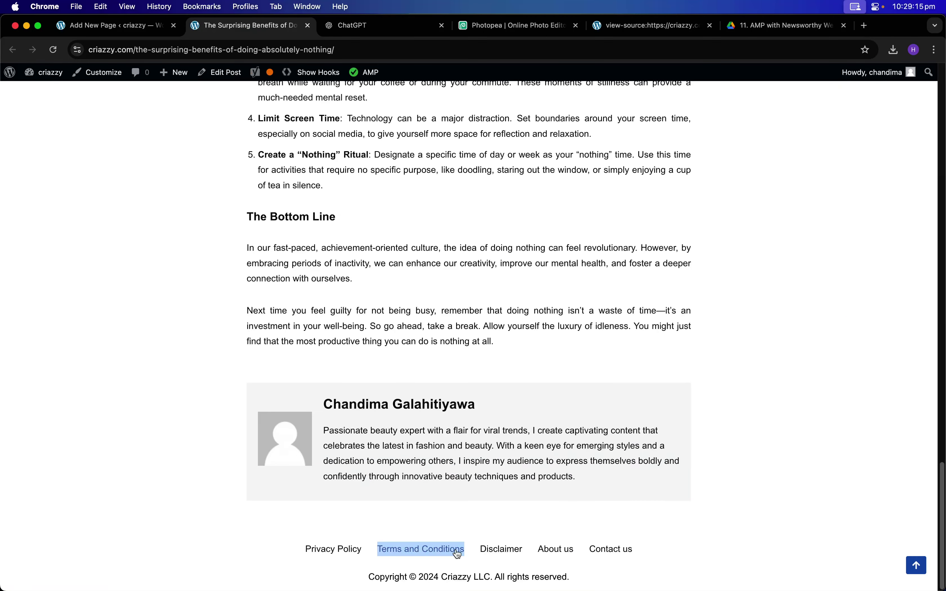
pyautogui.click(129, 33)
pyautogui.click(663, 383)
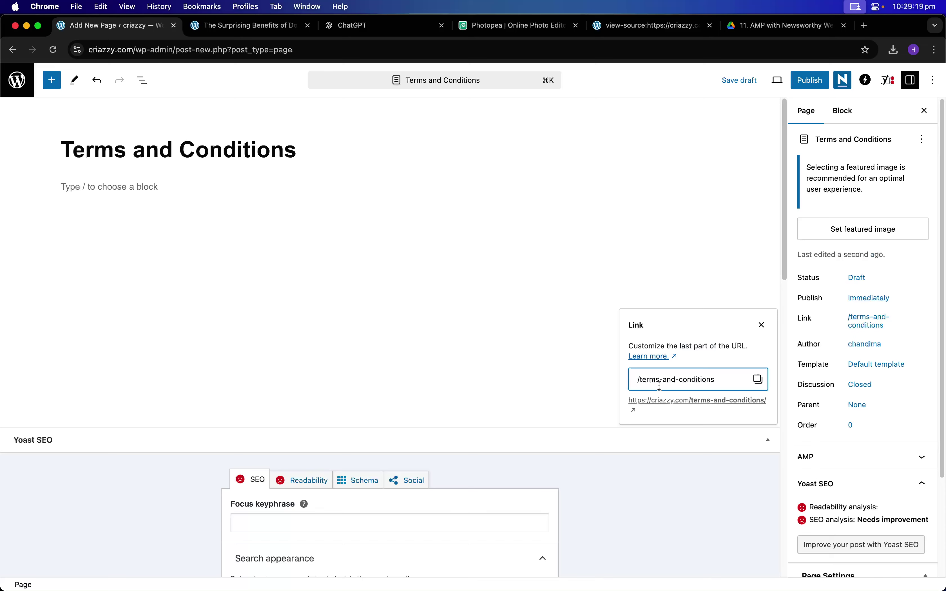
pyautogui.moveTo(660, 383); pyautogui.dragTo(716, 376)
pyautogui.press('BackSpace')
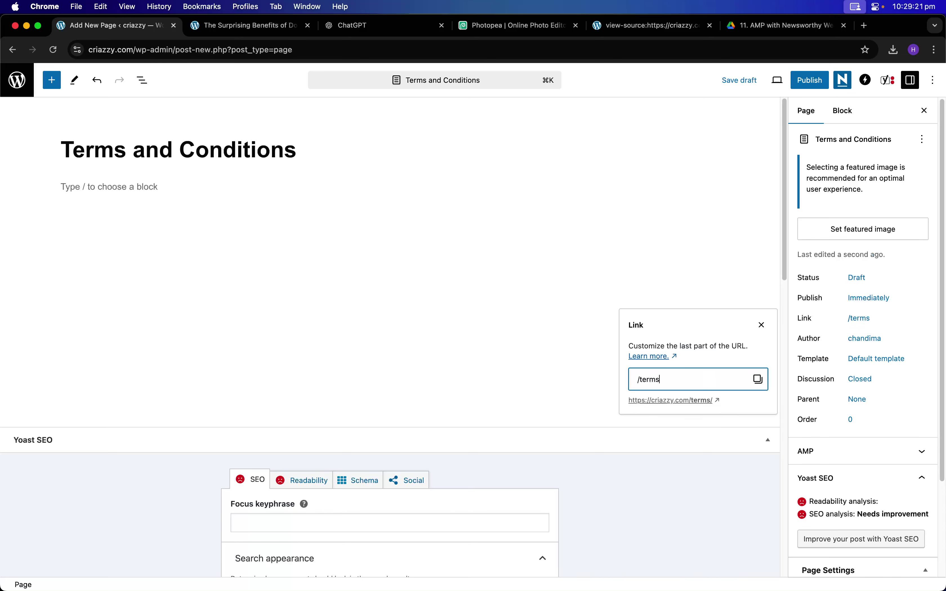
pyautogui.click(658, 288)
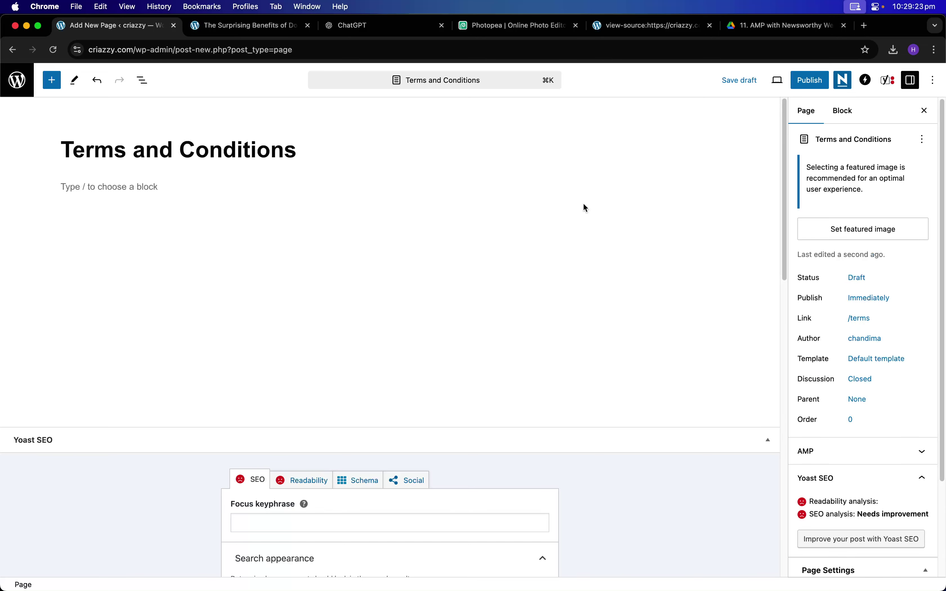
# - Enter the body text "this is the Terms and Conditions page" and remove the link from the pasted page name
pyautogui.click(162, 181)
pyautogui.write('this is t')
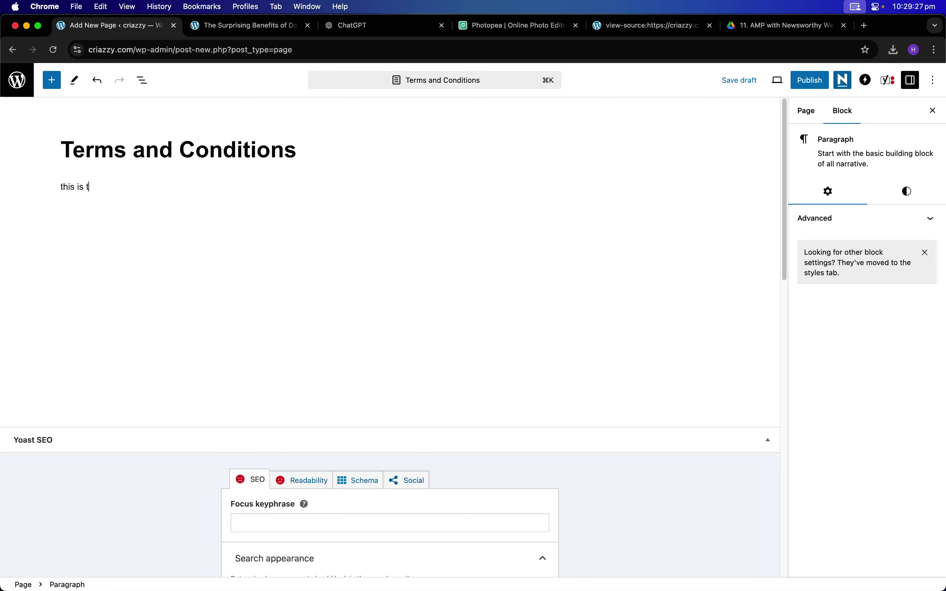
pyautogui.write('he')
pyautogui.press('super+v')
pyautogui.write('p')
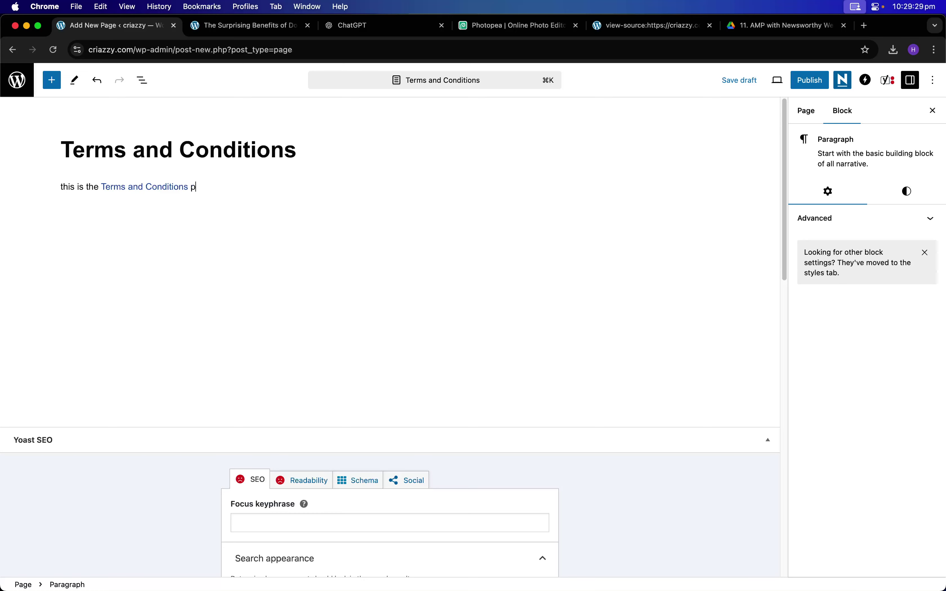
pyautogui.write('age')
pyautogui.click(158, 187)
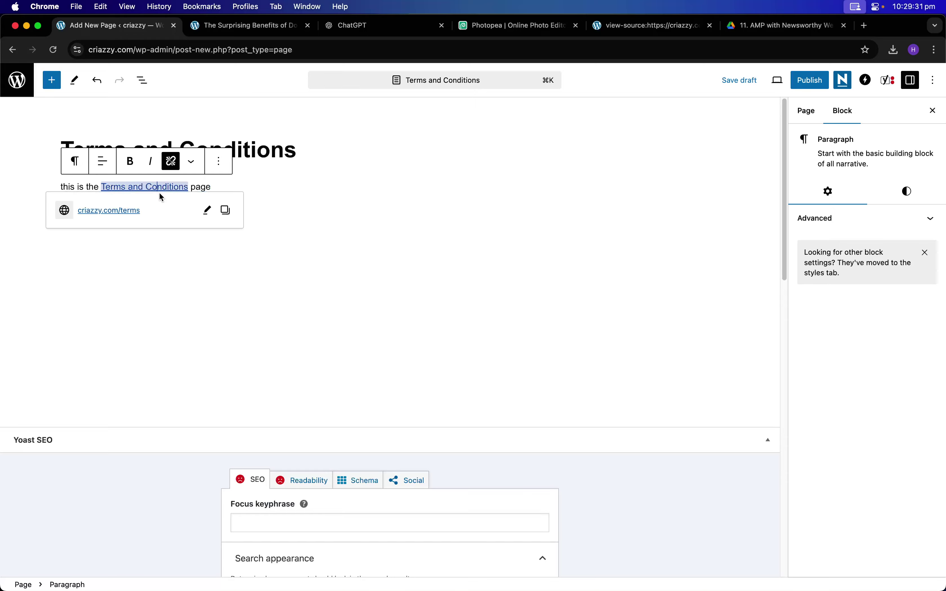
pyautogui.click(175, 161)
pyautogui.click(216, 221)
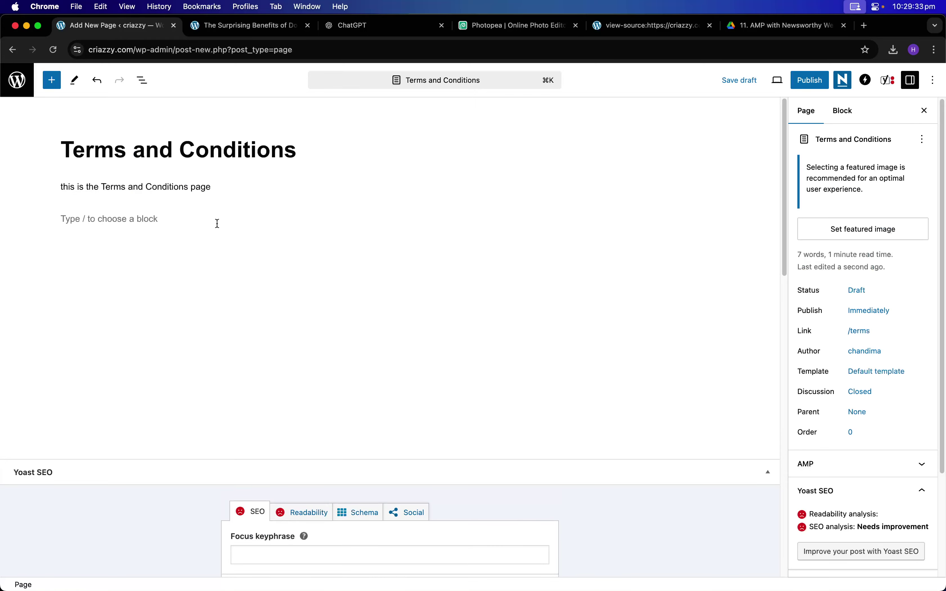
# - Look through the page's Yoast SEO and Readability settings, comparing the sections each one offers
pyautogui.scroll(-10, 266, 298)
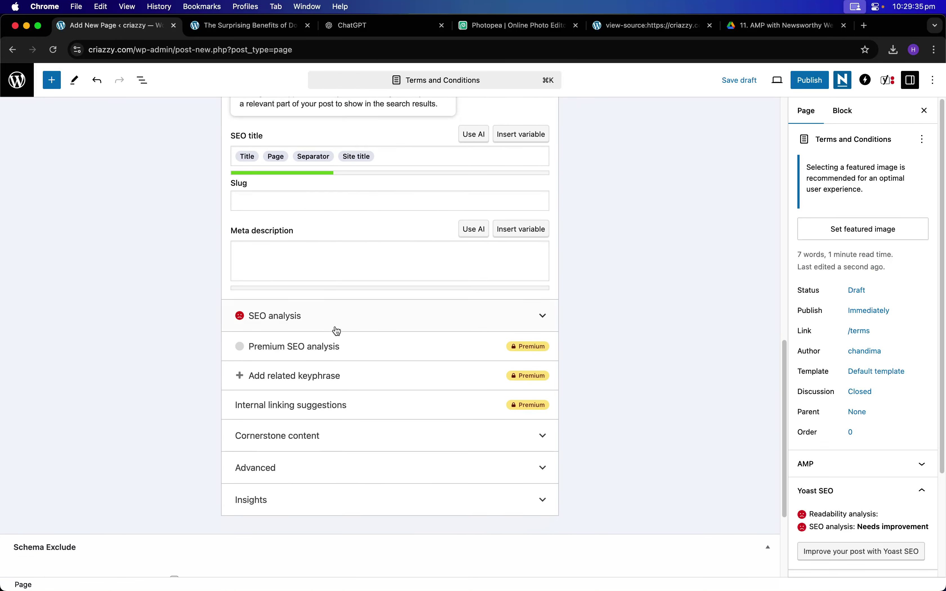
pyautogui.scroll(15, 393, 436)
pyautogui.scroll(-7, 393, 436)
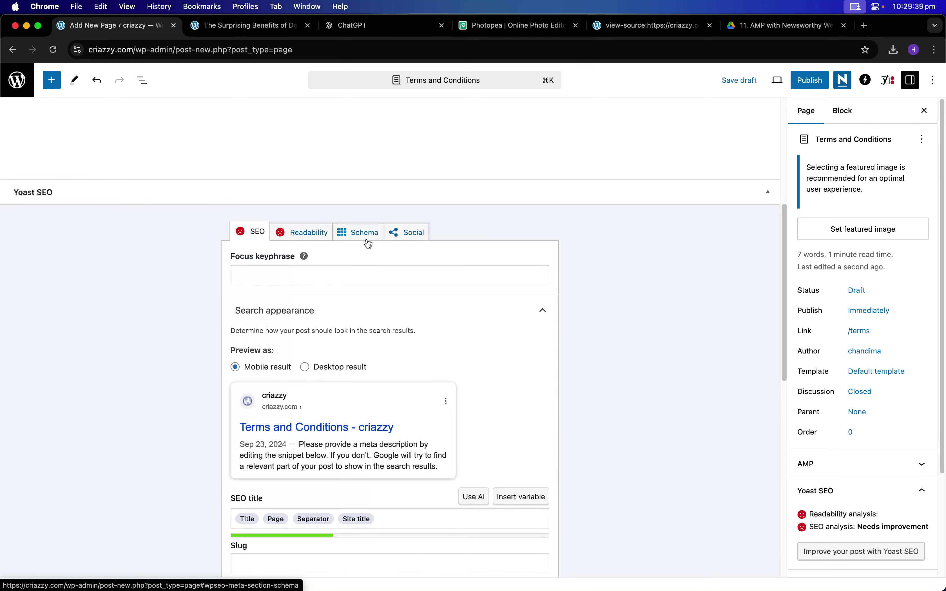
pyautogui.click(294, 240)
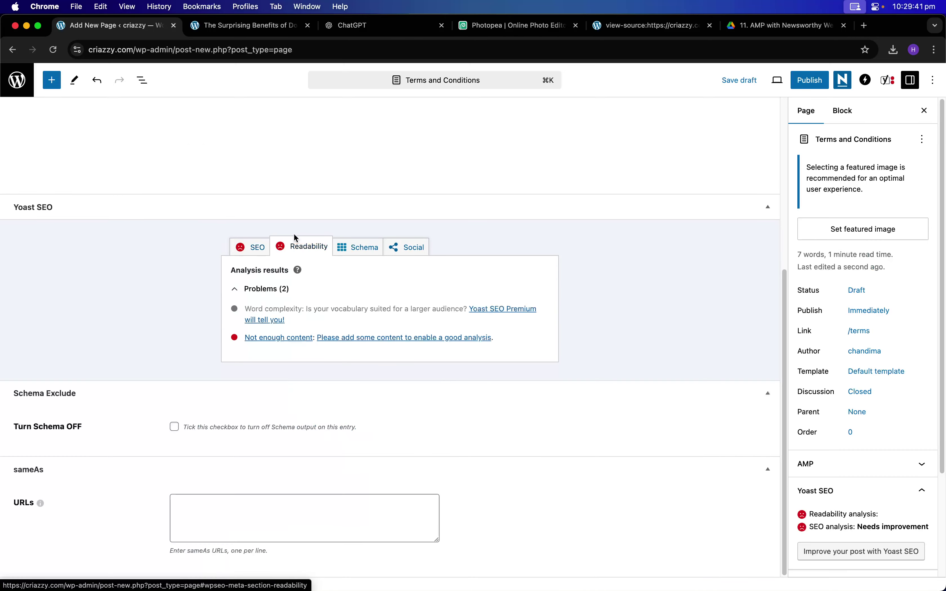
pyautogui.click(260, 250)
pyautogui.click(308, 256)
pyautogui.click(256, 249)
pyautogui.scroll(-5, 274, 281)
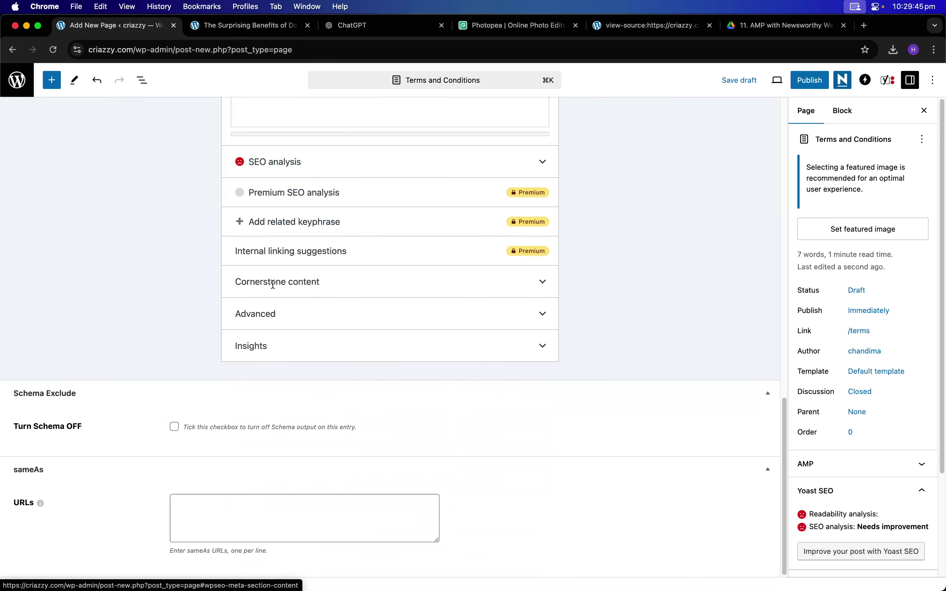
pyautogui.scroll(1, 275, 290)
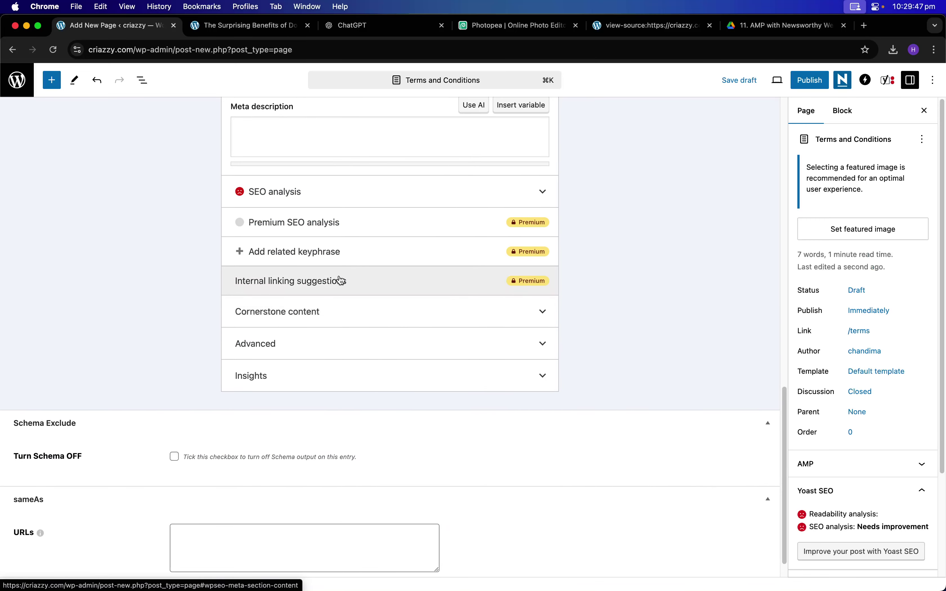
# - In the page's advanced Yoast settings, stop search engines following its links and keep the default No for showing it in search results
pyautogui.click(383, 347)
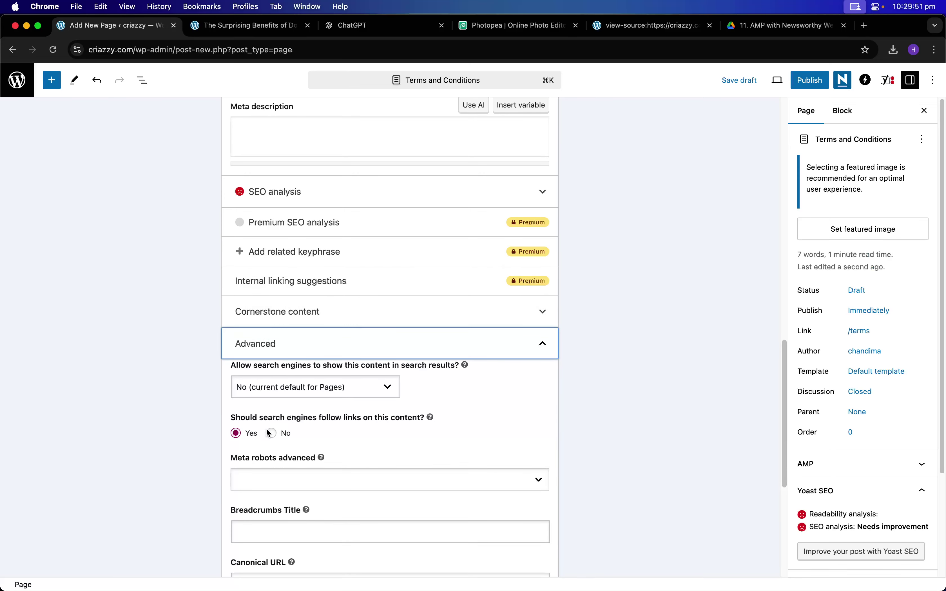
pyautogui.click(271, 434)
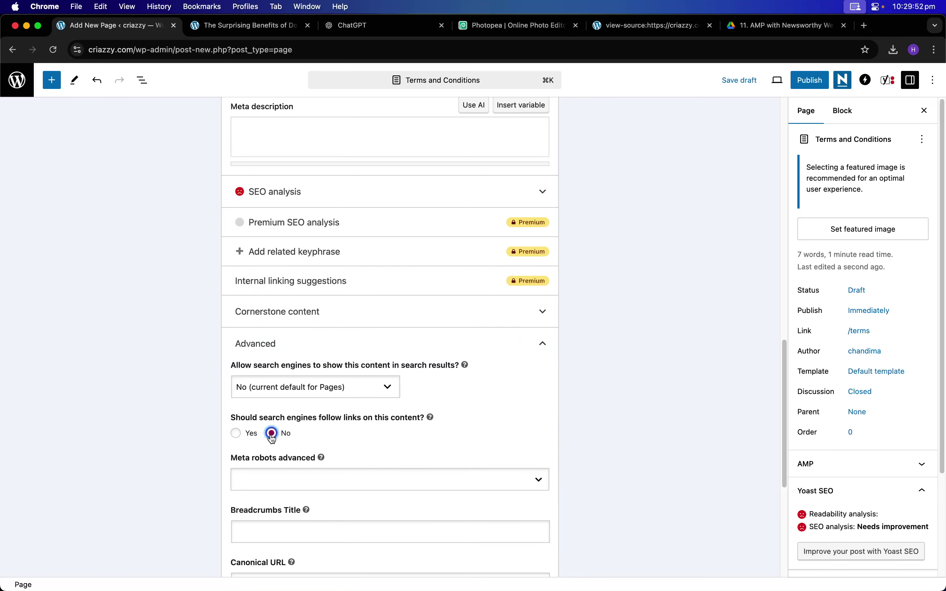
pyautogui.click(339, 398)
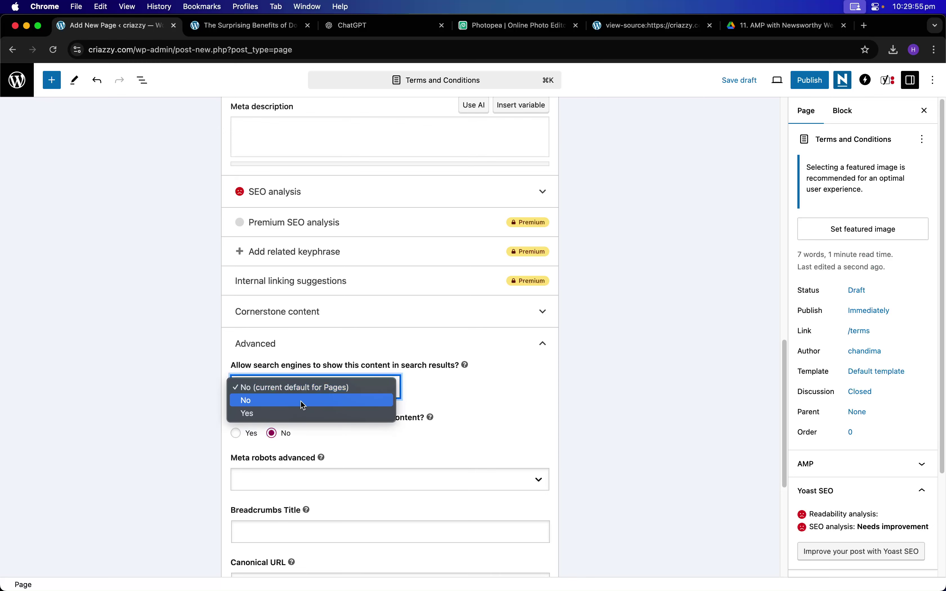
pyautogui.click(328, 366)
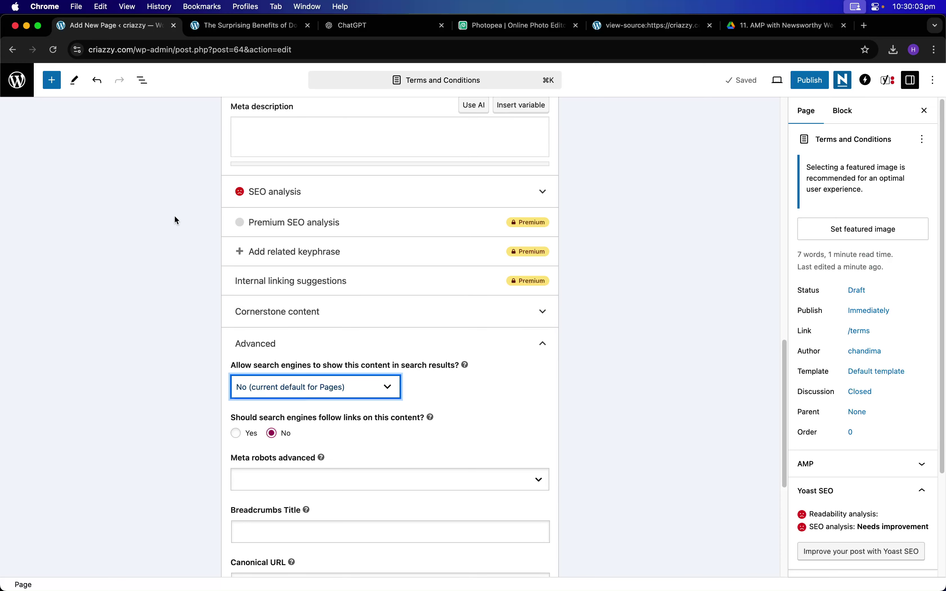
# - Publish the Terms and Conditions page
pyautogui.click(810, 81)
pyautogui.click(811, 82)
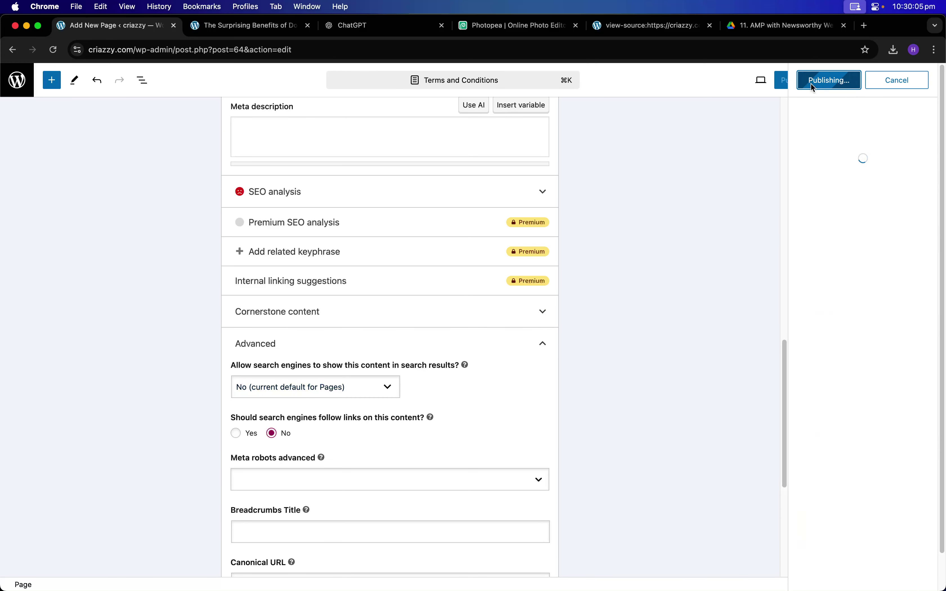
pyautogui.scroll(15, 380, 201)
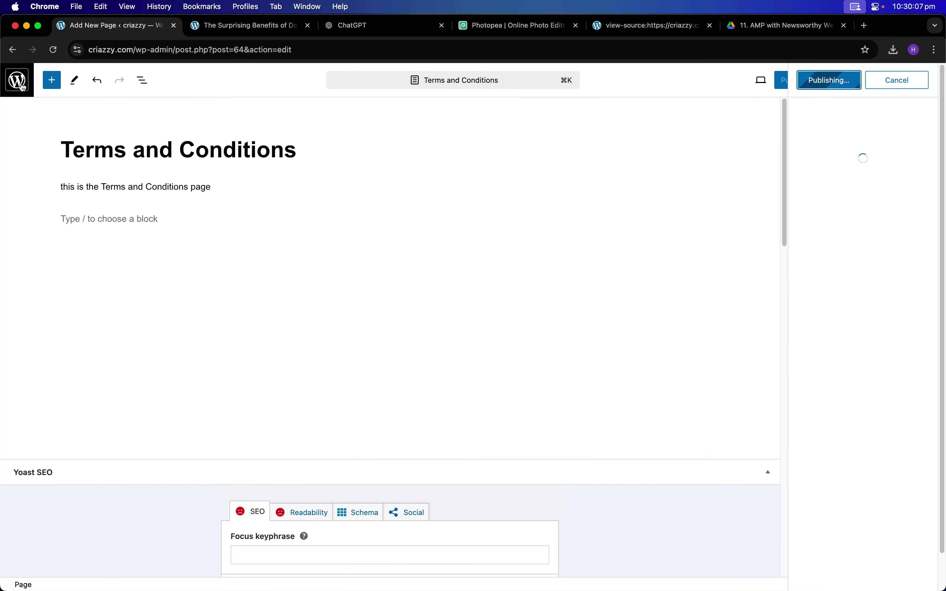
# - Copy the "Categories" wording from the published post's header navigation and create a new page with it as the title
pyautogui.click(246, 25)
pyautogui.scroll(15, 626, 156)
pyautogui.scroll(10, 610, 170)
pyautogui.rightClick(523, 109)
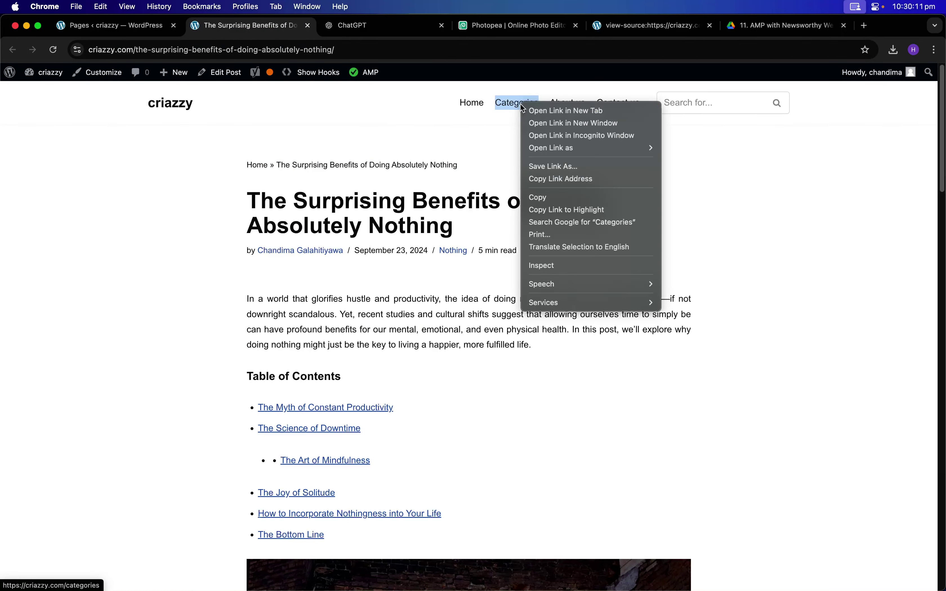
pyautogui.click(566, 195)
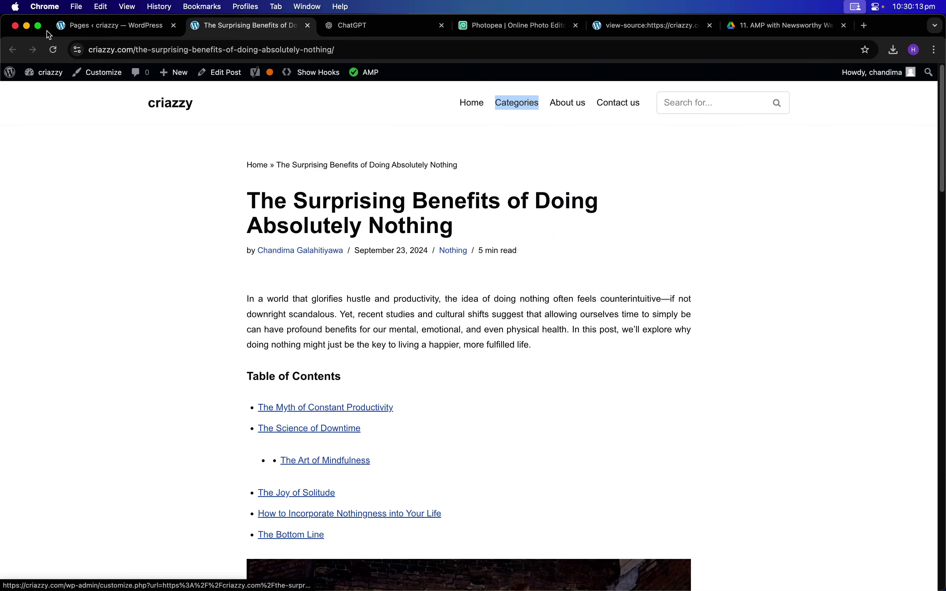
pyautogui.click(78, 26)
pyautogui.click(162, 101)
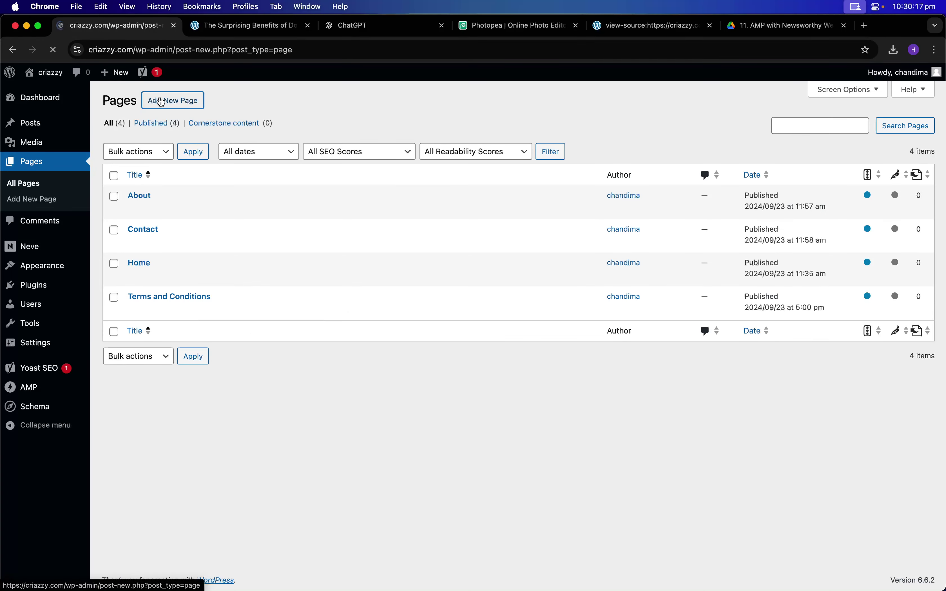
pyautogui.press('super+v')
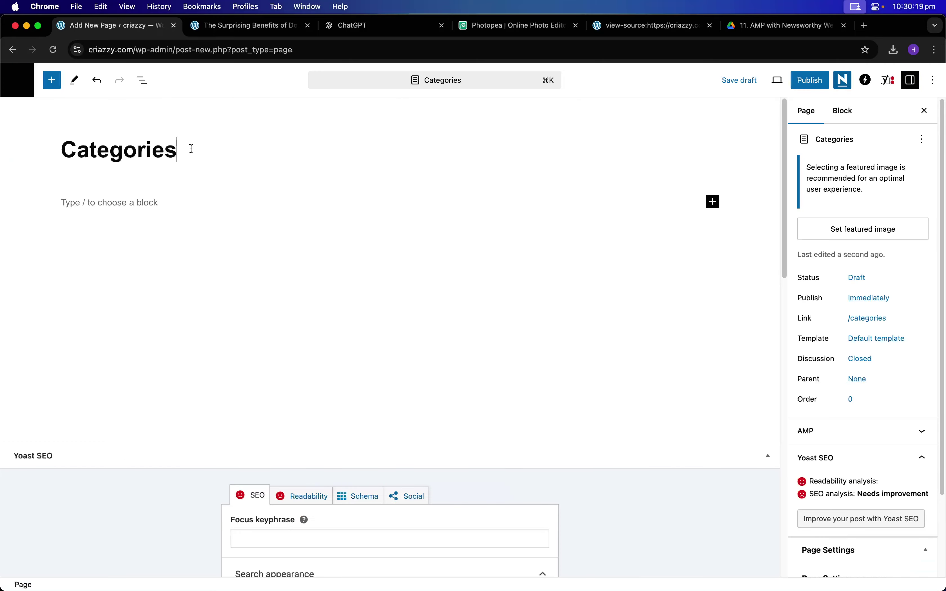
# - Clear the Title, Page, Separator and Site title variables from the Categories page's Yoast SEO title
pyautogui.scroll(-10, 364, 212)
pyautogui.scroll(10, 359, 225)
pyautogui.scroll(-10, 371, 235)
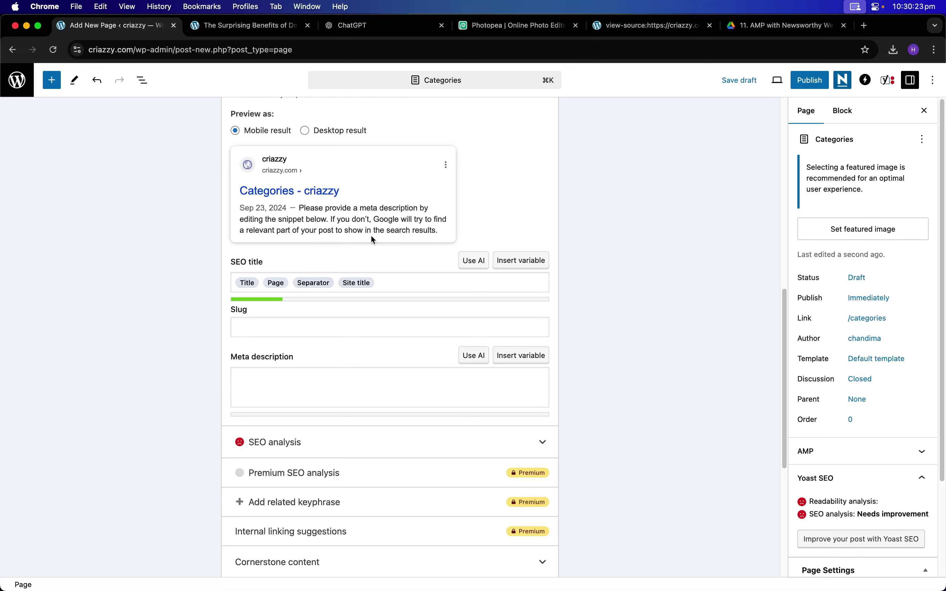
pyautogui.scroll(6, 371, 236)
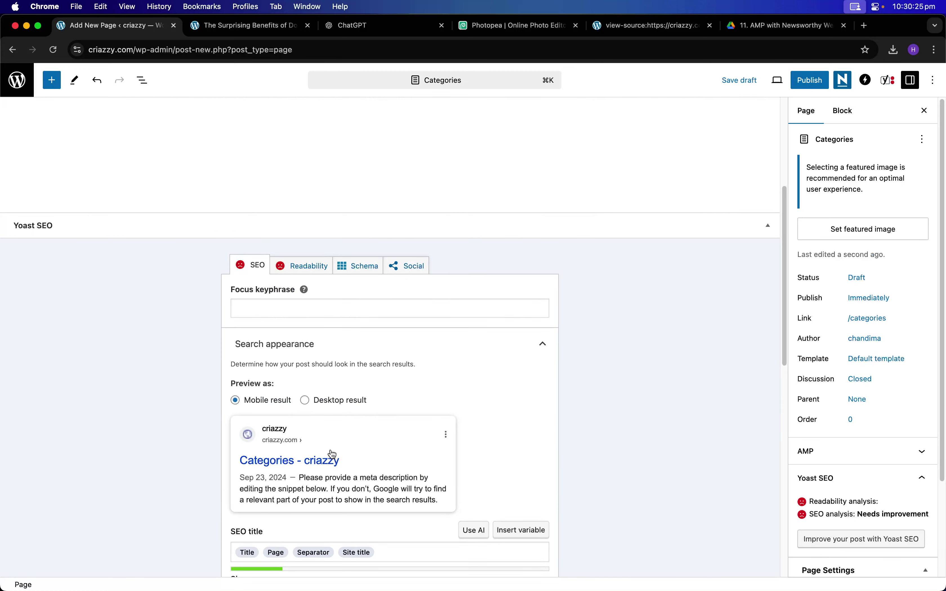
pyautogui.scroll(-3, 408, 445)
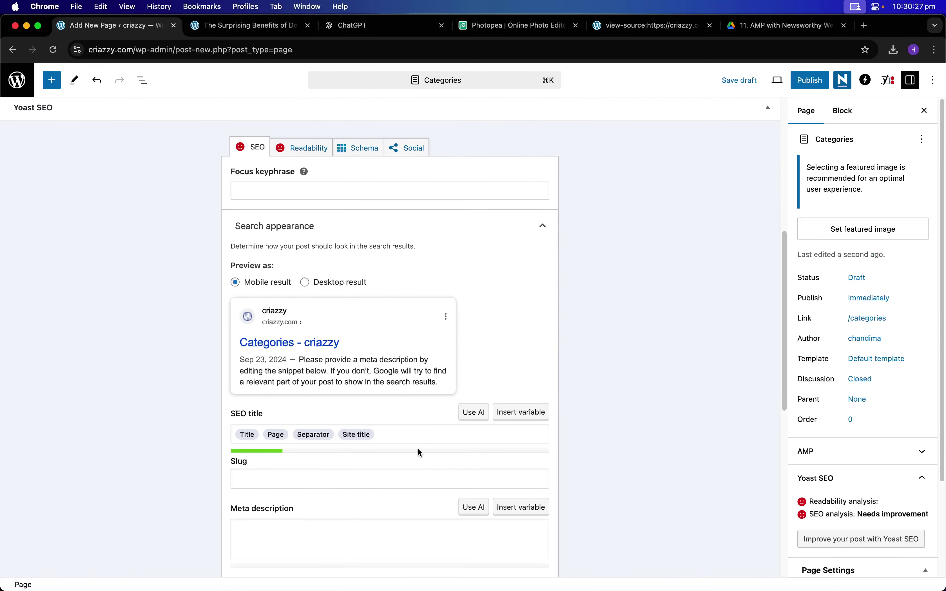
pyautogui.click(419, 440)
pyautogui.press('BackSpace')
pyautogui.press('BackSpace')
pyautogui.press('BackSpace')
pyautogui.press('BackSpace')
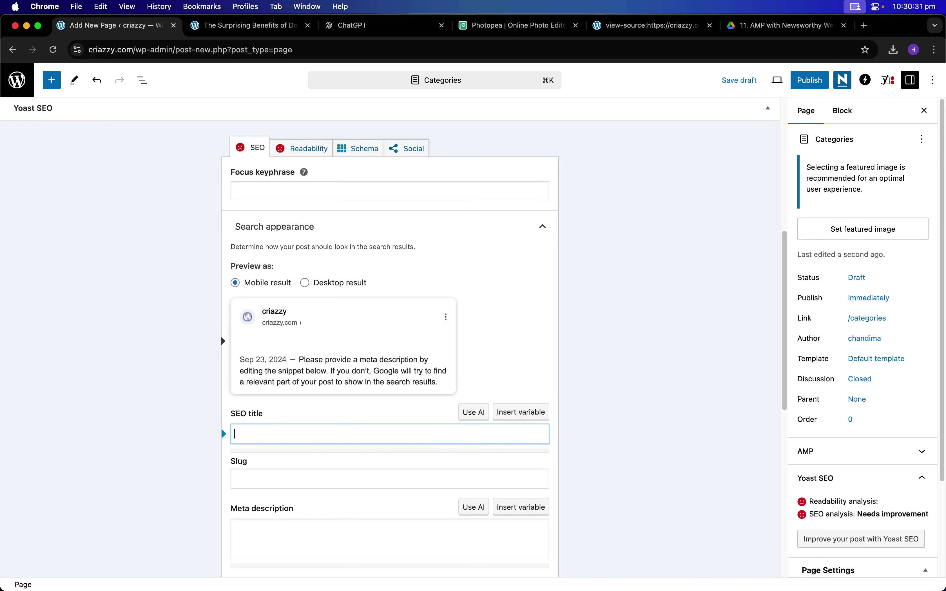
# - Switch to ChatGPT and ask for a meta title and description for the Categories page
pyautogui.press('super+3')
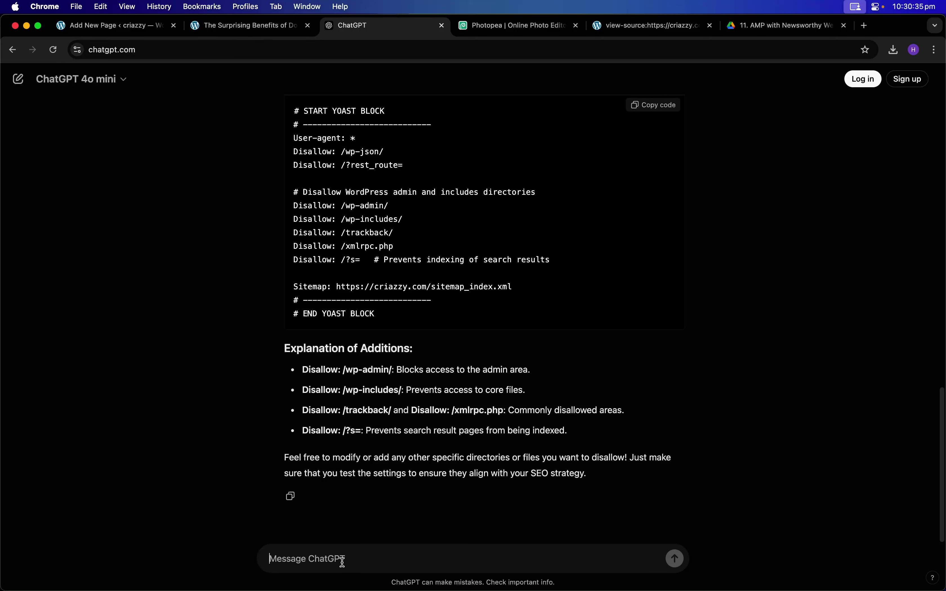
pyautogui.write('for Categories page,')
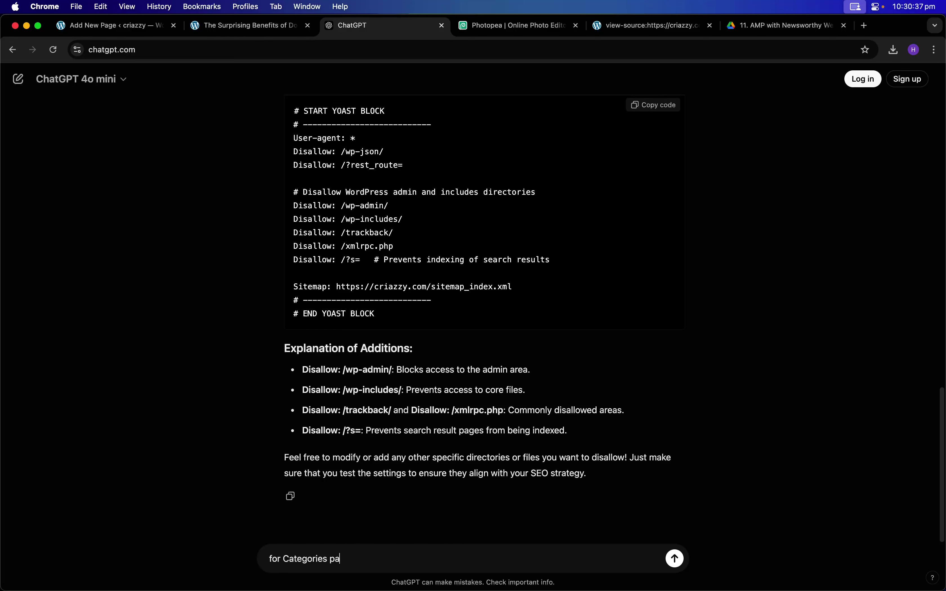
pyautogui.hotkey('shift', 'Return')
pyautogui.write('meta title , description')
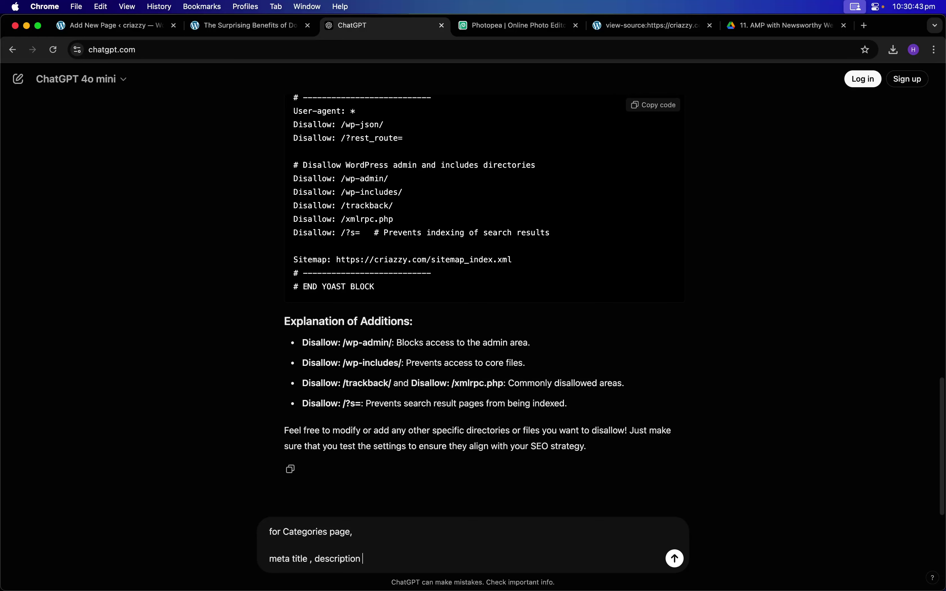
pyautogui.press('Return')
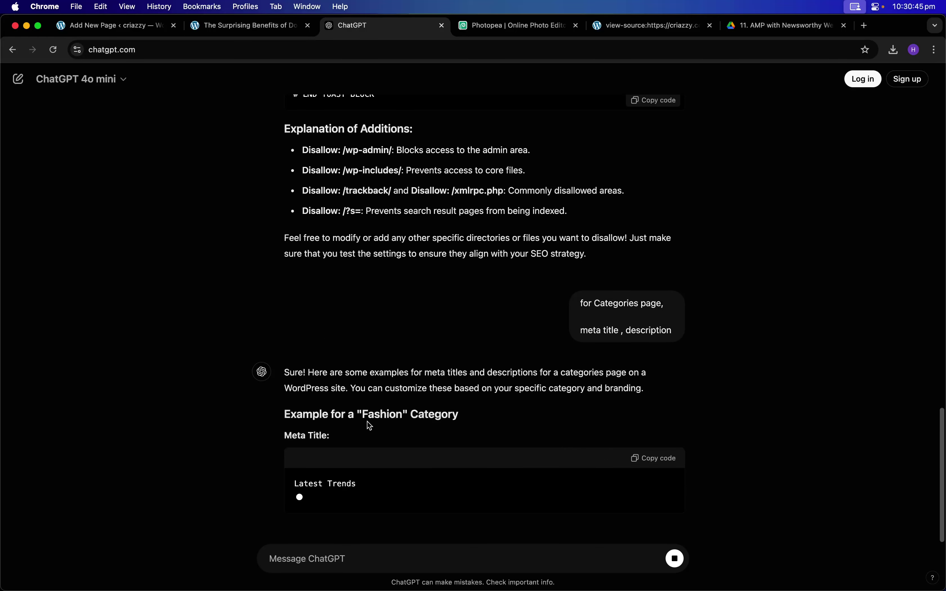
# - Refine the ChatGPT request with the follow-up message "all Categories page"
pyautogui.scroll(7, 418, 187)
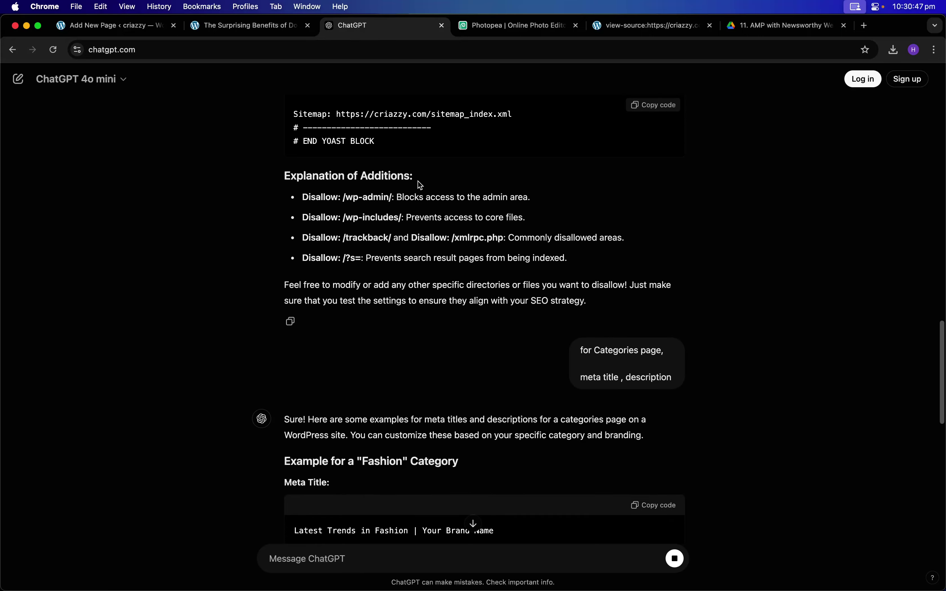
pyautogui.write('all')
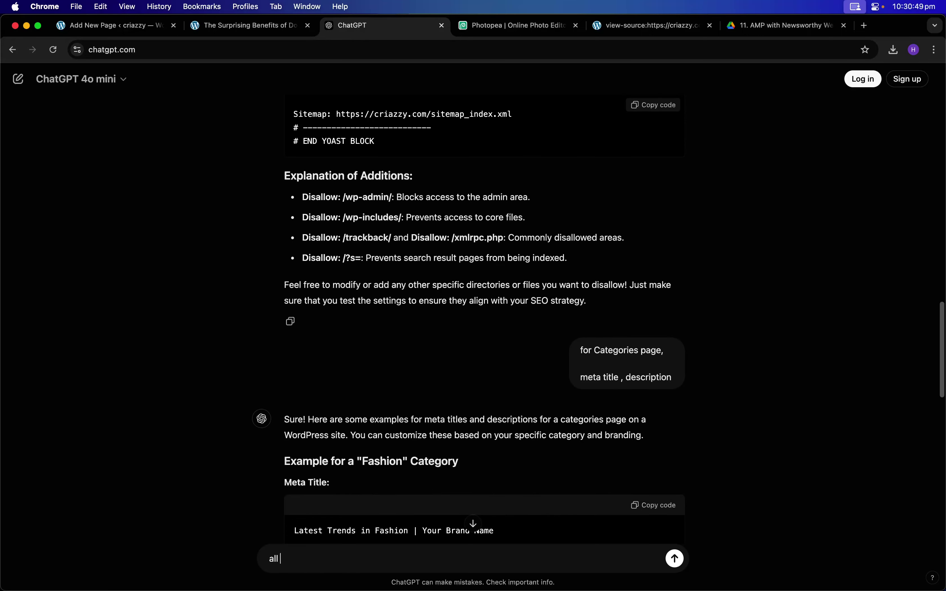
pyautogui.write(' ca')
pyautogui.press('BackSpace')
pyautogui.press('BackSpace')
pyautogui.write('Categories')
pyautogui.press('Return')
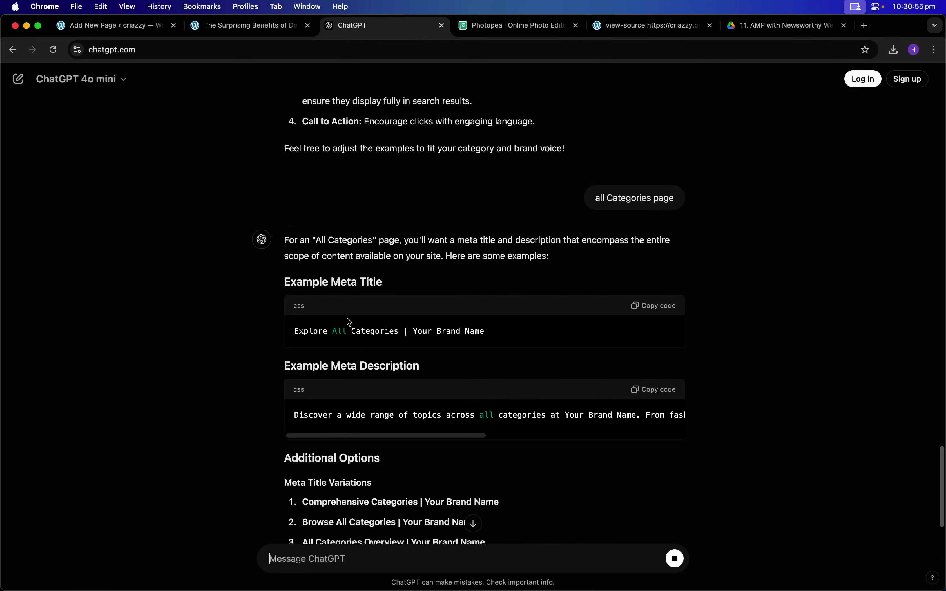
# - Copy "Explore All Categories" from ChatGPT's example meta title, stay logged out, and paste it as the Categories page's SEO title in WordPress
pyautogui.moveTo(398, 331); pyautogui.dragTo(306, 323)
pyautogui.press('super+c')
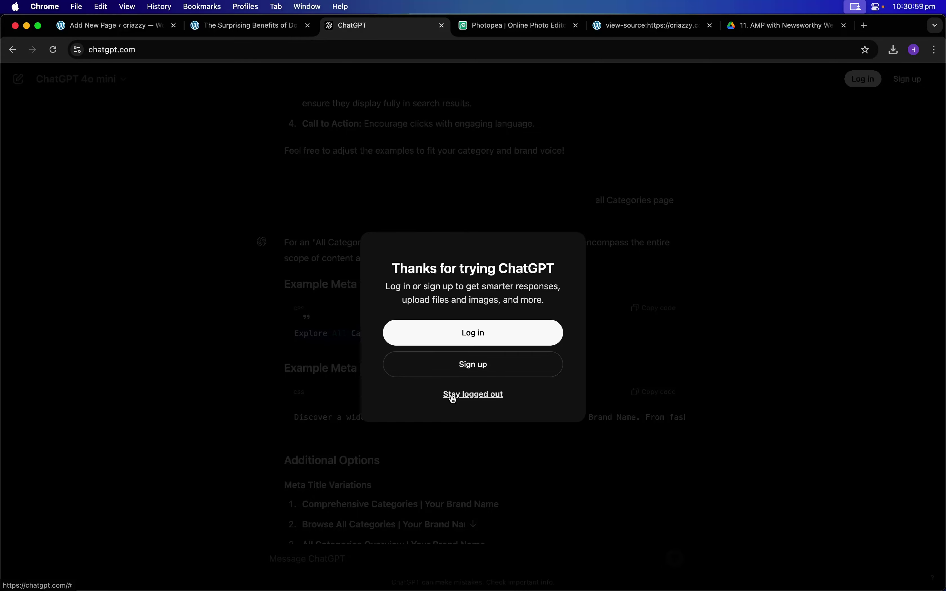
pyautogui.click(453, 395)
pyautogui.click(192, 27)
pyautogui.click(152, 27)
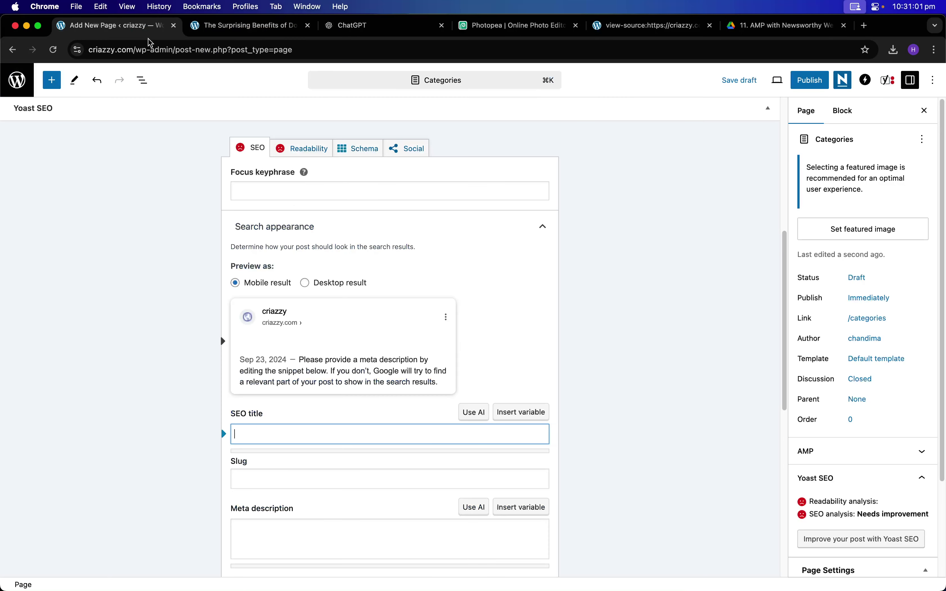
pyautogui.press('super+v')
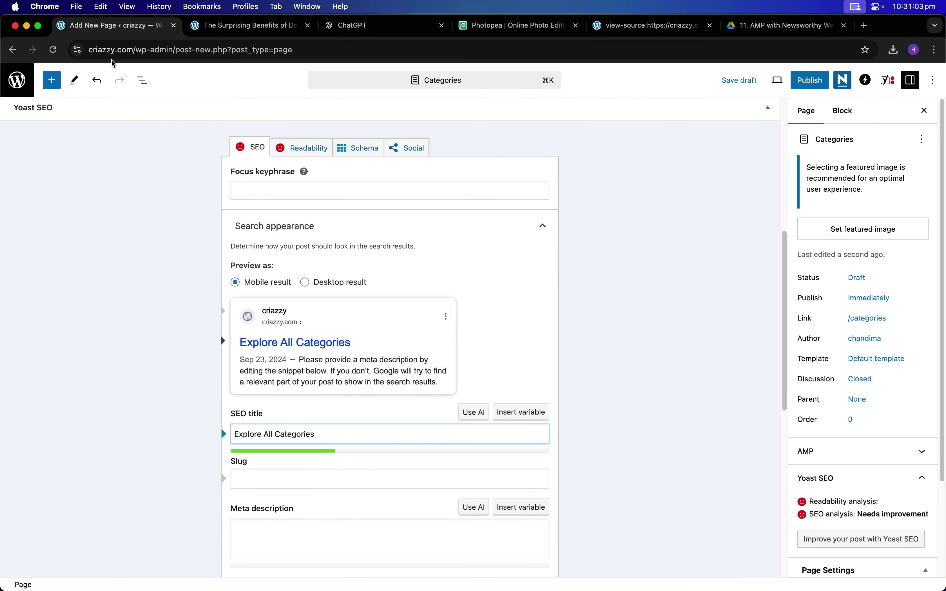
# - Append "- criazzy" to the SEO title, copying the site name from the page's web address
pyautogui.doubleClick(113, 50)
pyautogui.press('super+c')
pyautogui.click(393, 430)
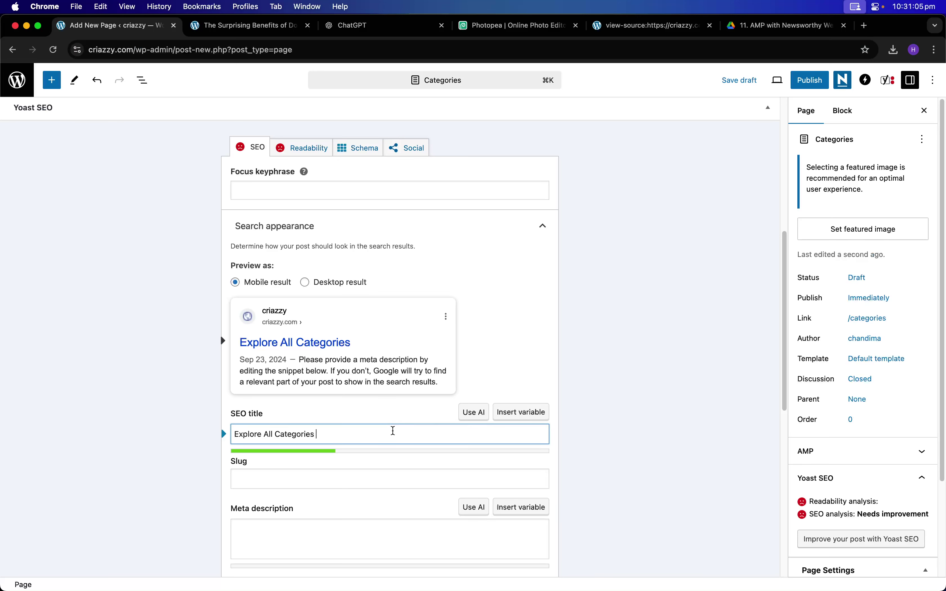
pyautogui.write('-')
pyautogui.press('super+v')
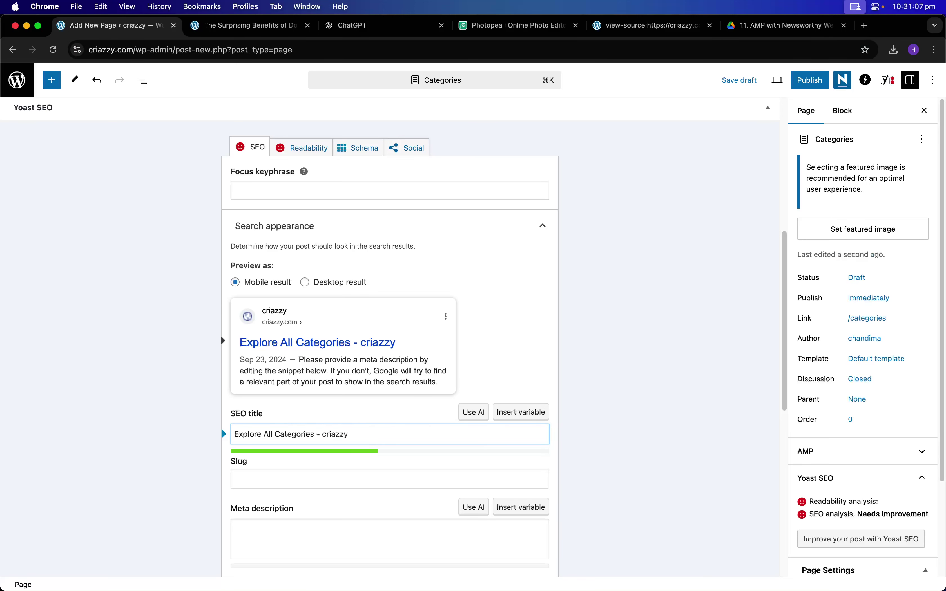
# - Replace the dash in the Categories page's SEO title with "|" so it reads "Explore All Categories | criazzy"
pyautogui.click(324, 434)
pyautogui.press('BackSpace')
pyautogui.write('|')
# - Copy the example meta description for the all-categories page from ChatGPT and paste it as the page's meta description in WordPress
pyautogui.click(329, 544)
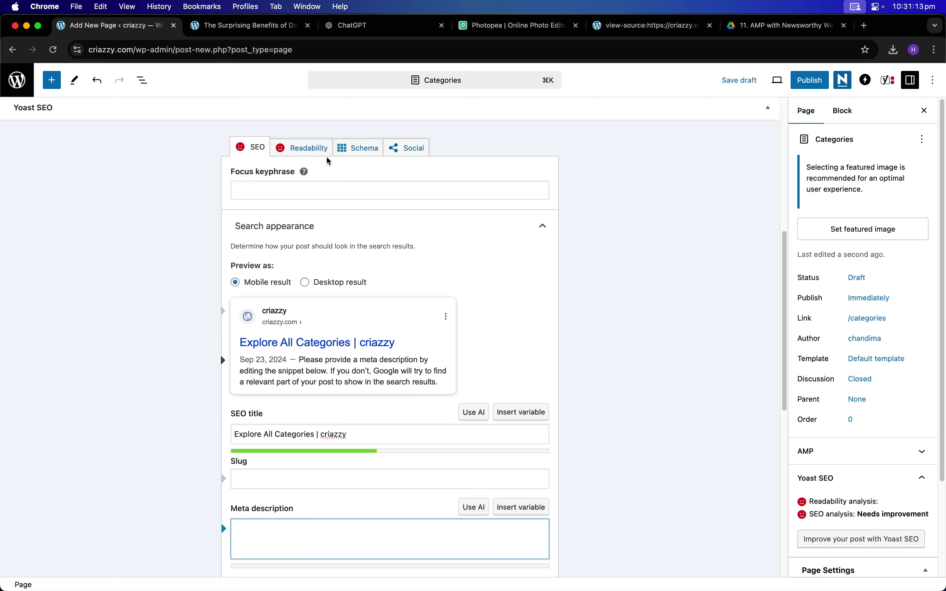
pyautogui.click(352, 25)
pyautogui.click(393, 330)
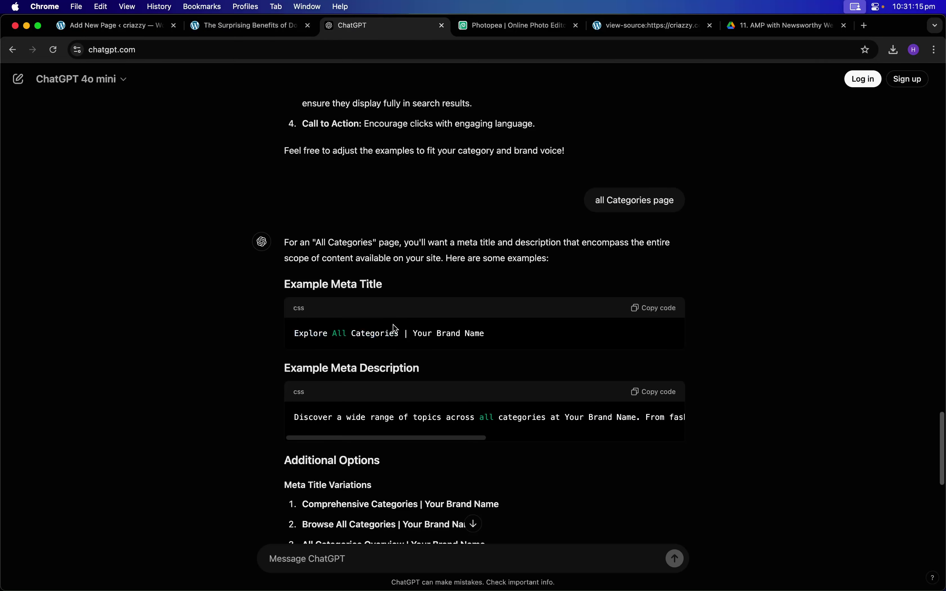
pyautogui.tripleClick(312, 417)
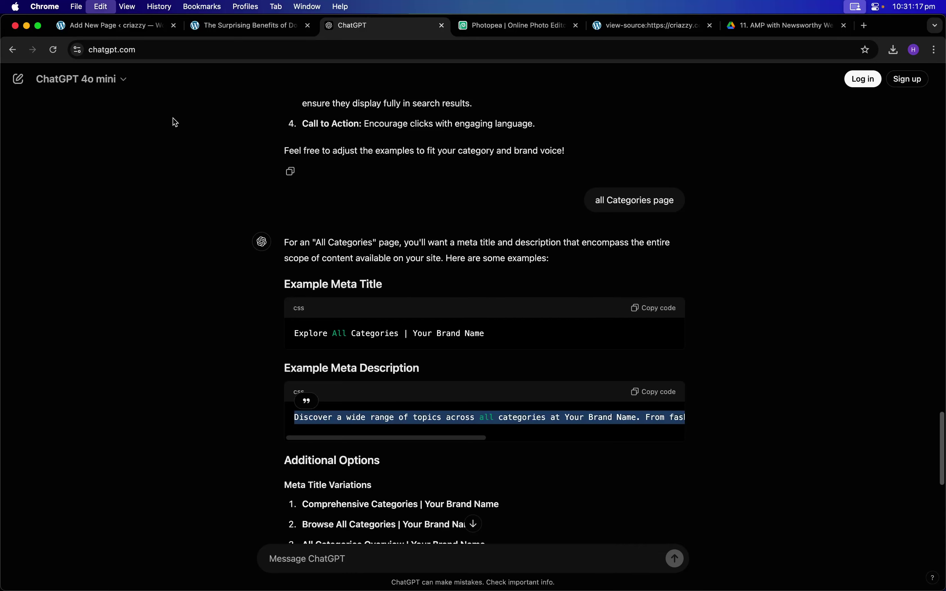
pyautogui.click(114, 26)
pyautogui.write('Discover a wide range of topics across all categories at Your Brand Name. From fashion to technology, find articles, tips, and inspiration to suit your interests.')
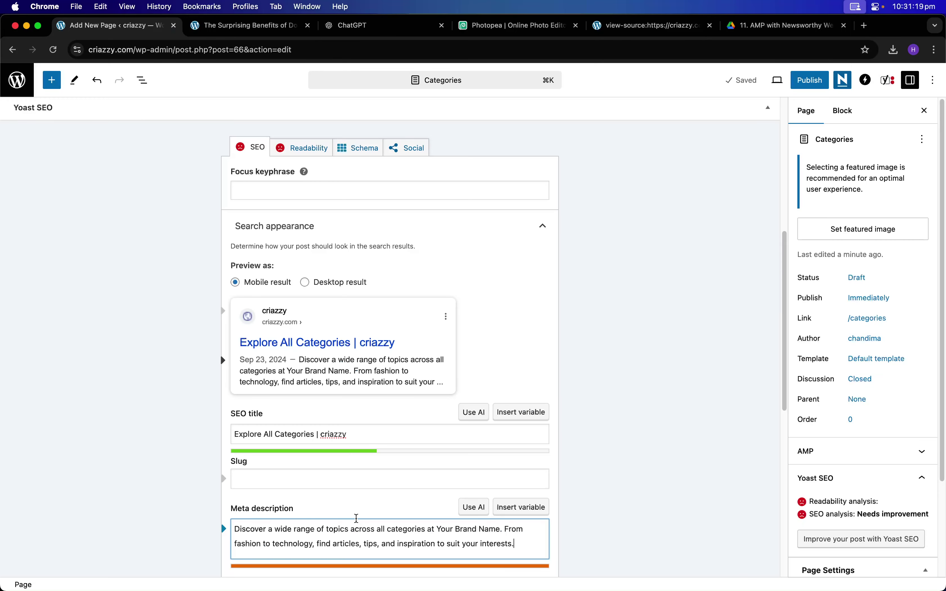
# - Replace "Your Brand Name" in the meta description with "criazzy", copied from the SEO title
pyautogui.scroll(-3, 429, 519)
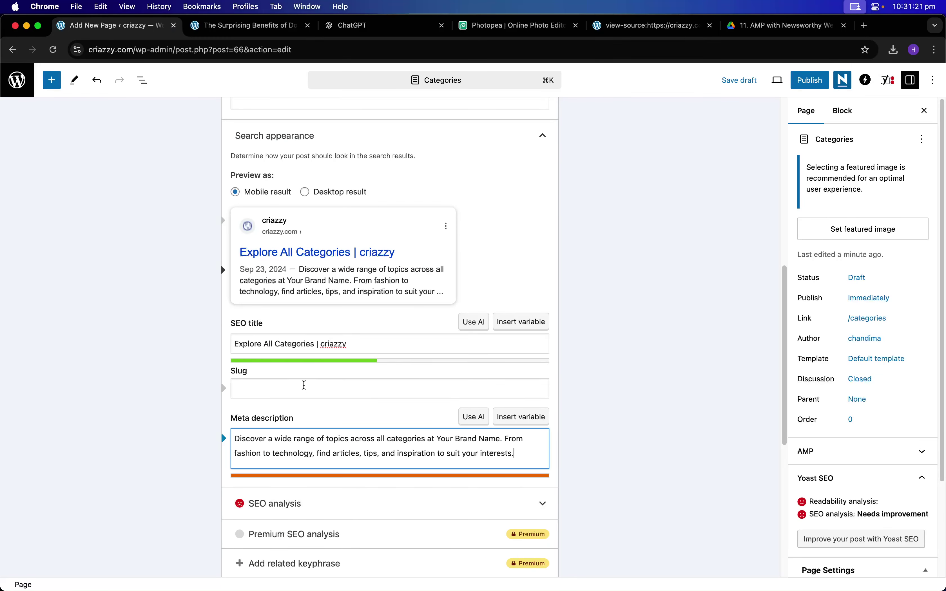
pyautogui.doubleClick(334, 344)
pyautogui.press('super+c')
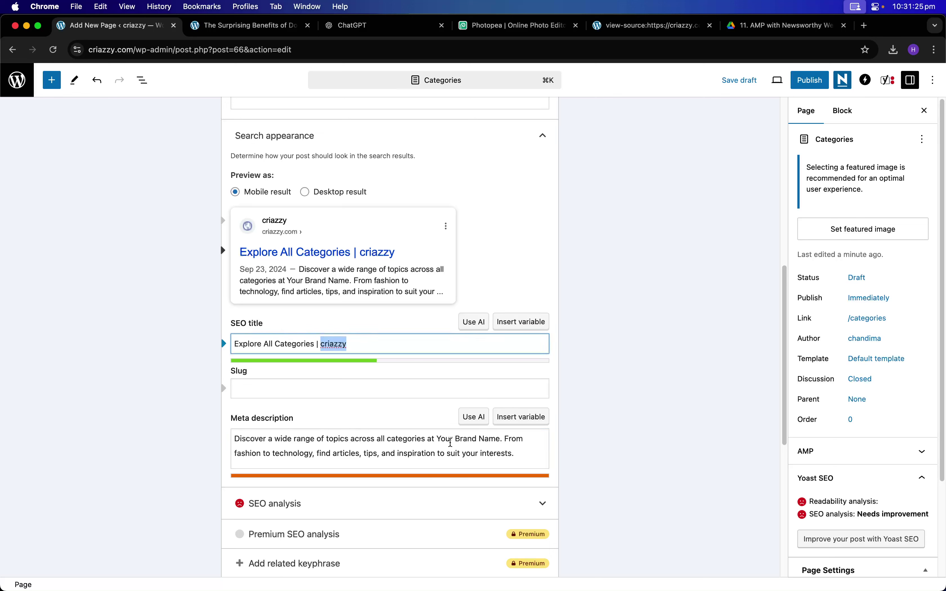
pyautogui.moveTo(436, 439); pyautogui.dragTo(500, 438)
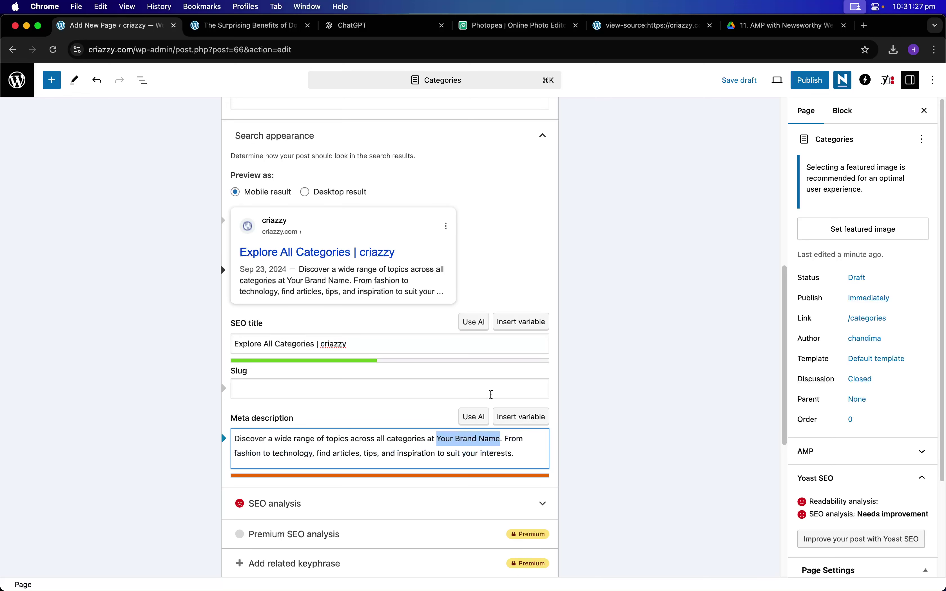
pyautogui.press('super+v')
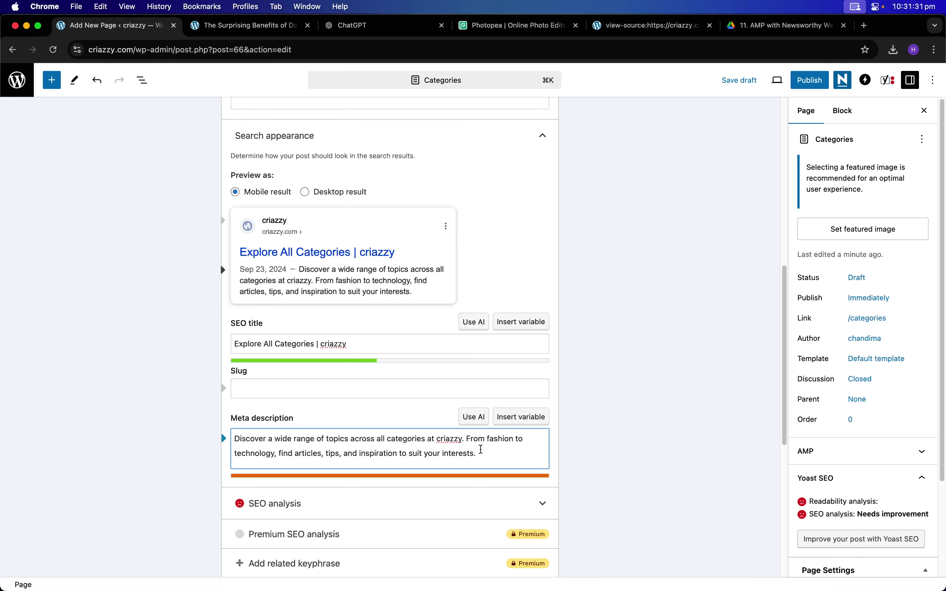
pyautogui.moveTo(477, 452); pyautogui.dragTo(218, 463)
pyautogui.press('BackSpace')
pyautogui.press('BackSpace')
pyautogui.press('BackSpace')
pyautogui.press('BackSpace')
pyautogui.press('BackSpace')
pyautogui.press('BackSpace')
pyautogui.press('BackSpace')
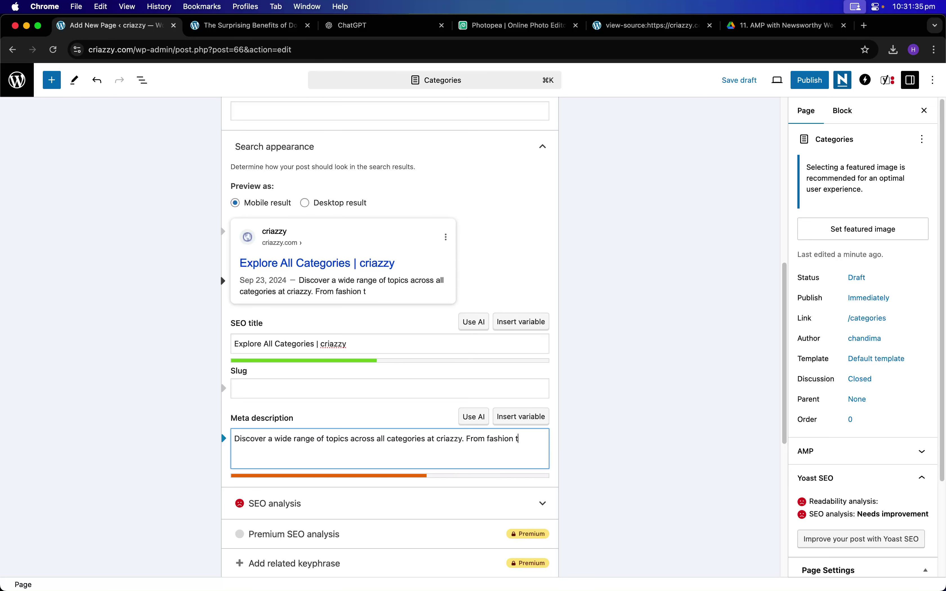
pyautogui.press('BackSpace')
pyautogui.press('BackSpace')
pyautogui.press('BackSpace')
pyautogui.press('BackSpace')
pyautogui.press('BackSpace')
pyautogui.press('BackSpace')
pyautogui.press('BackSpace')
pyautogui.press('BackSpace')
pyautogui.press('BackSpace')
pyautogui.press('BackSpace')
pyautogui.press('BackSpace')
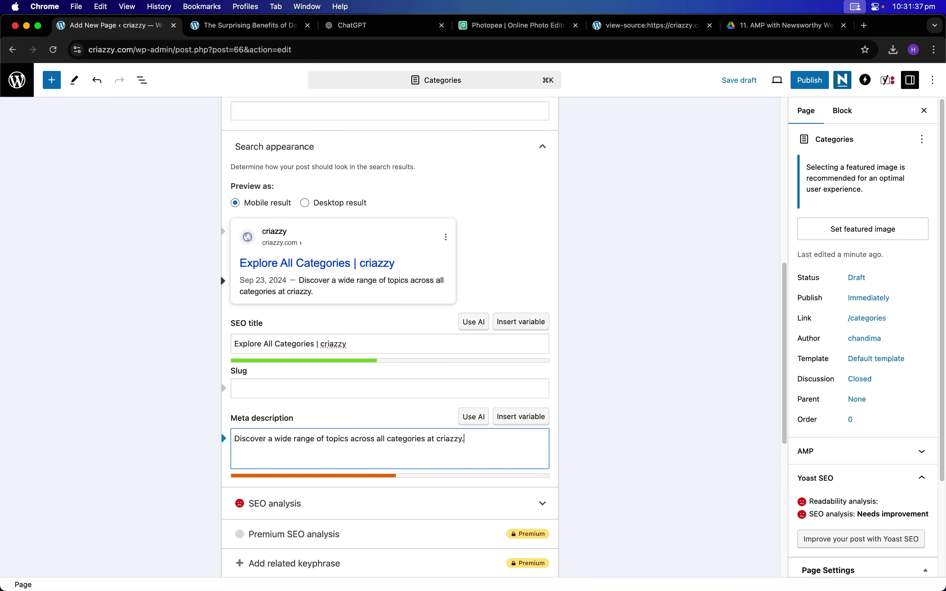
pyautogui.press('BackSpace')
pyautogui.press('BackSpace')
pyautogui.press('BackSpace')
pyautogui.press('BackSpace')
pyautogui.press('super+z')
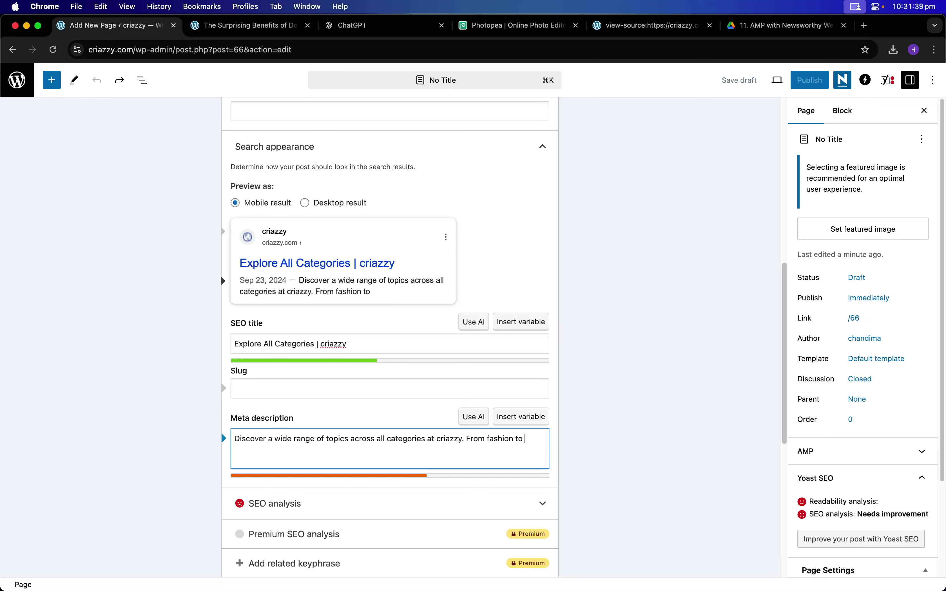
pyautogui.press('super+z')
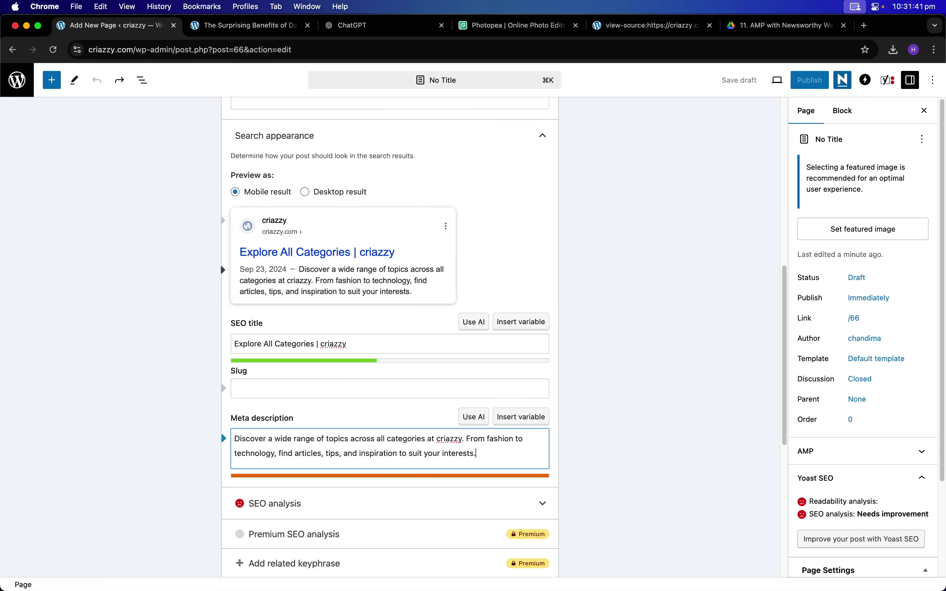
# - Trim the meta description after "find articles, ti", then cut the remaining text out of the field
pyautogui.moveTo(330, 454); pyautogui.dragTo(506, 449)
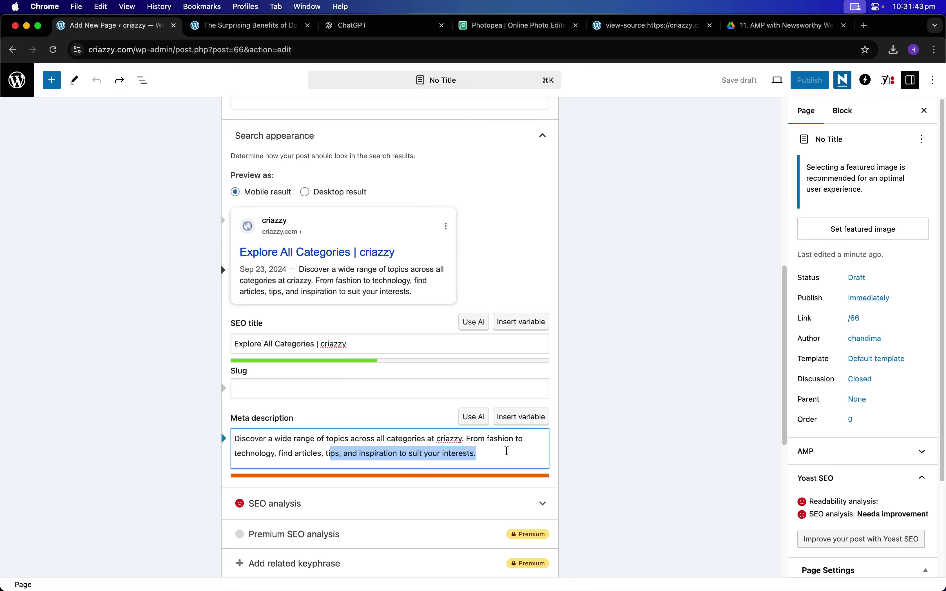
pyautogui.press('BackSpace')
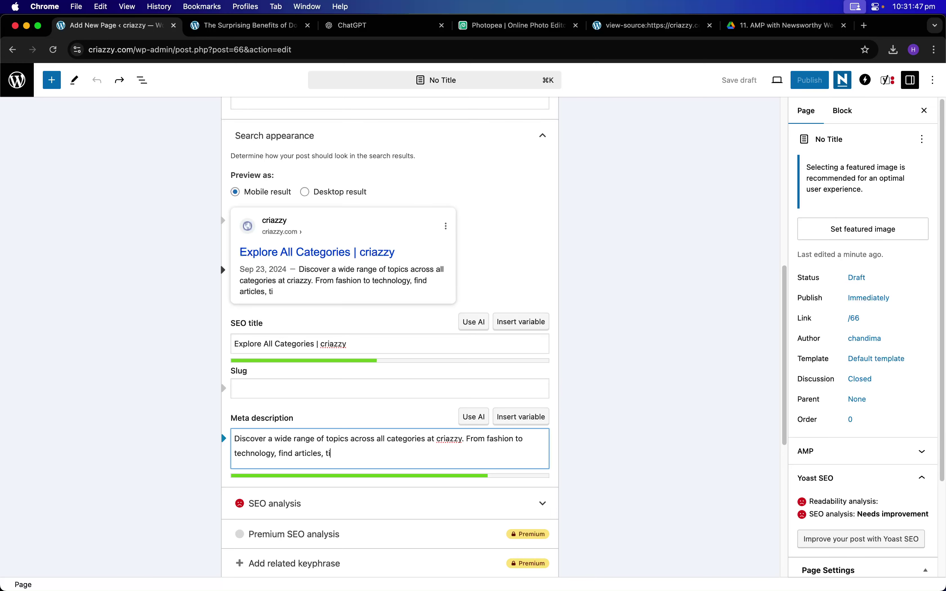
pyautogui.press('super+a')
pyautogui.press('BackSpace')
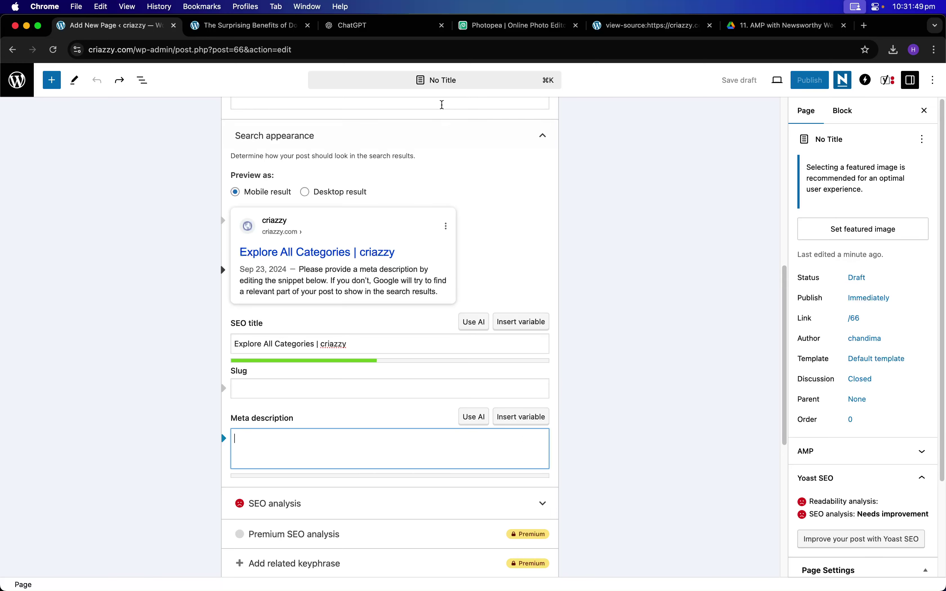
# - Switch to ChatGPT and send "update this" followed by the cut meta description in quotation marks
pyautogui.click(404, 25)
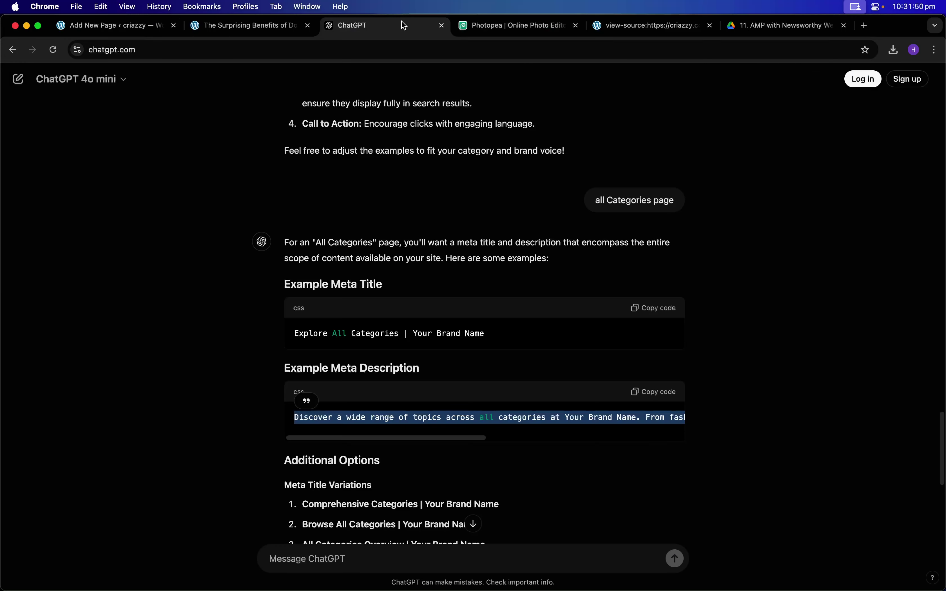
pyautogui.click(417, 561)
pyautogui.write('update this "')
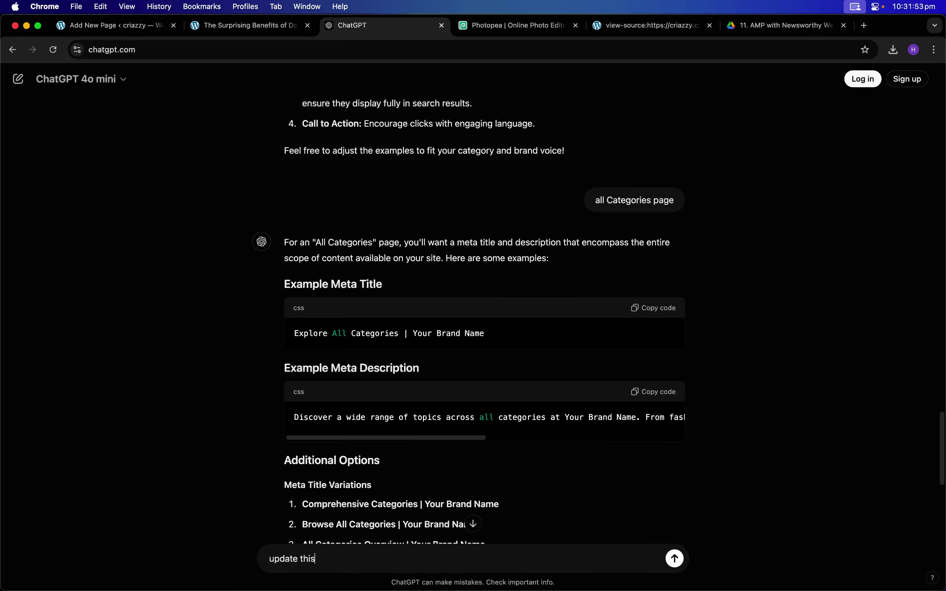
pyautogui.press('super+v')
pyautogui.write('"')
pyautogui.press('Return')
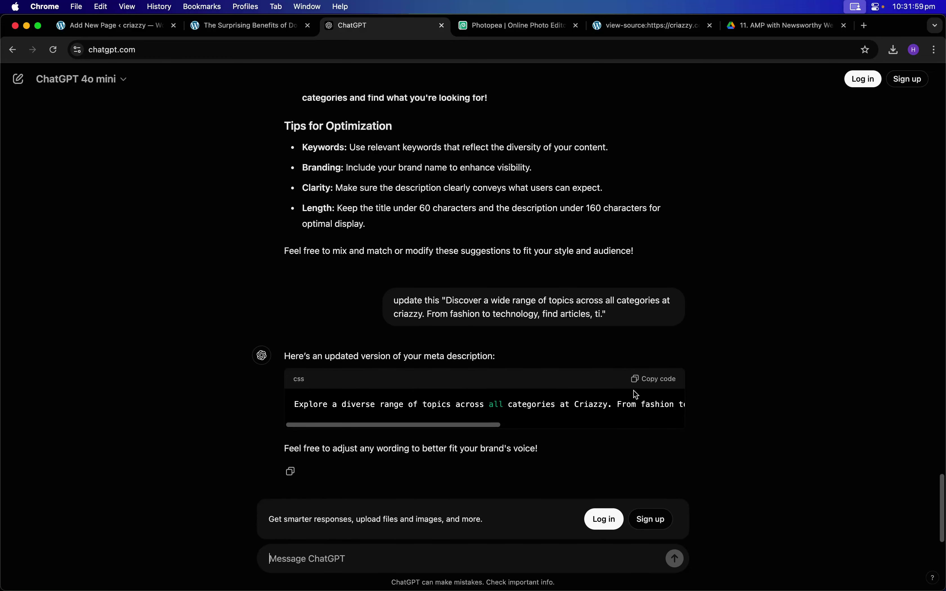
# - Copy ChatGPT's updated description and paste it into the Categories page's empty meta description in WordPress
pyautogui.click(653, 379)
pyautogui.click(113, 26)
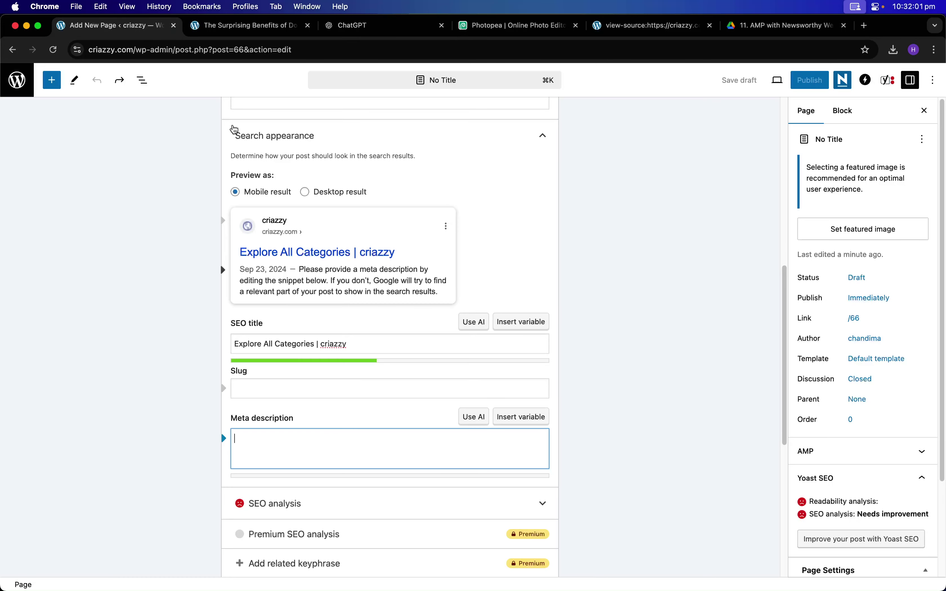
pyautogui.press('super+v')
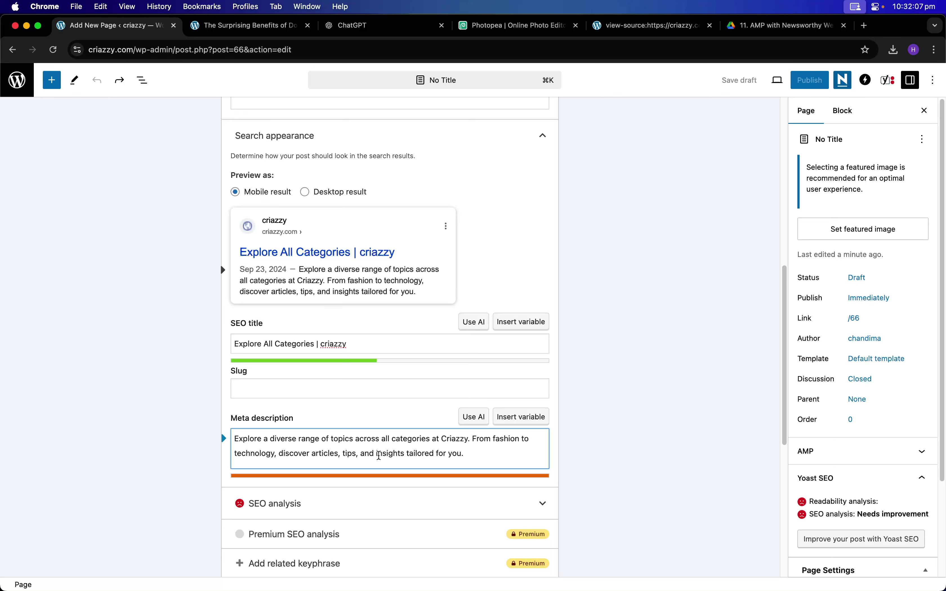
# - Remove ", tips," from the meta description so it reads "discover articles and insights tailored for you."
pyautogui.moveTo(376, 454); pyautogui.dragTo(340, 455)
pyautogui.doubleClick(346, 454)
pyautogui.press('BackSpace')
pyautogui.press('BackSpace')
pyautogui.press('BackSpace')
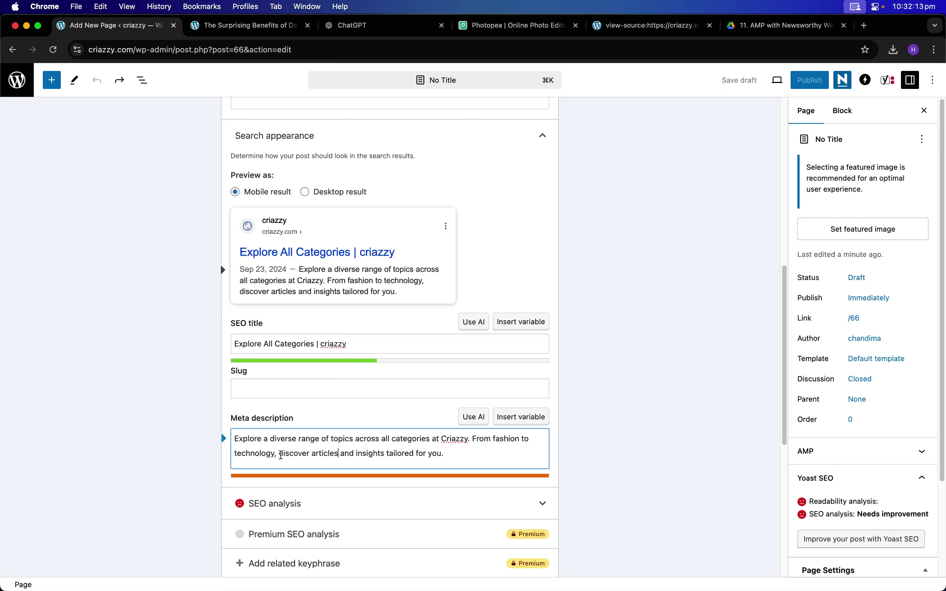
# - Delete "From fashion to technology," from the meta description and start its second sentence with a capitalised "Discover articles"
pyautogui.moveTo(281, 455); pyautogui.dragTo(469, 439)
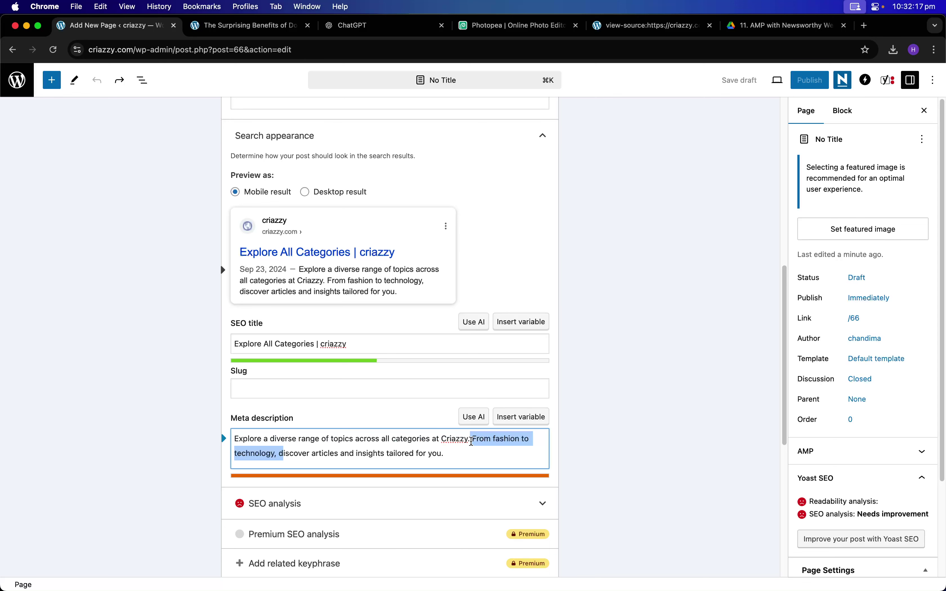
pyautogui.press('BackSpace')
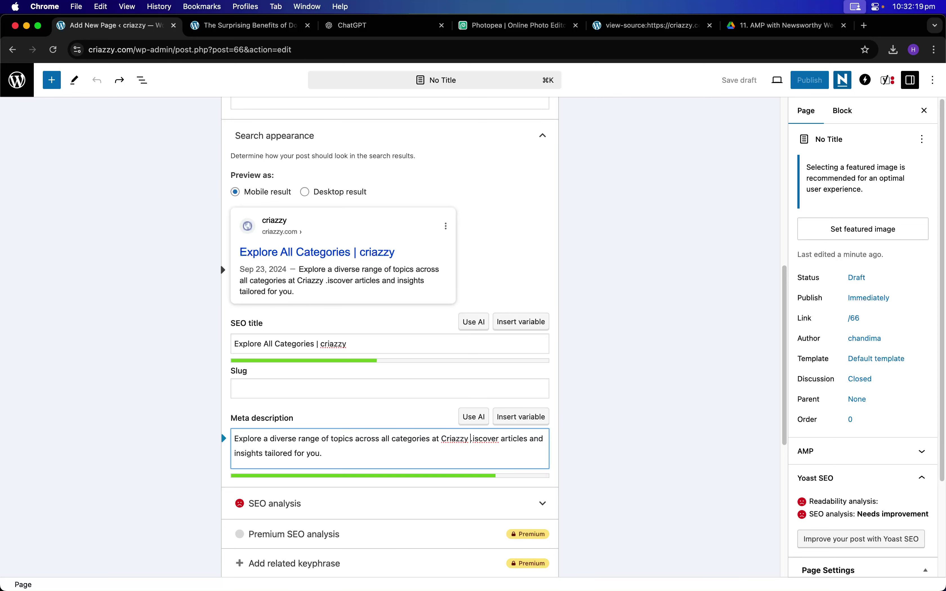
pyautogui.write('D')
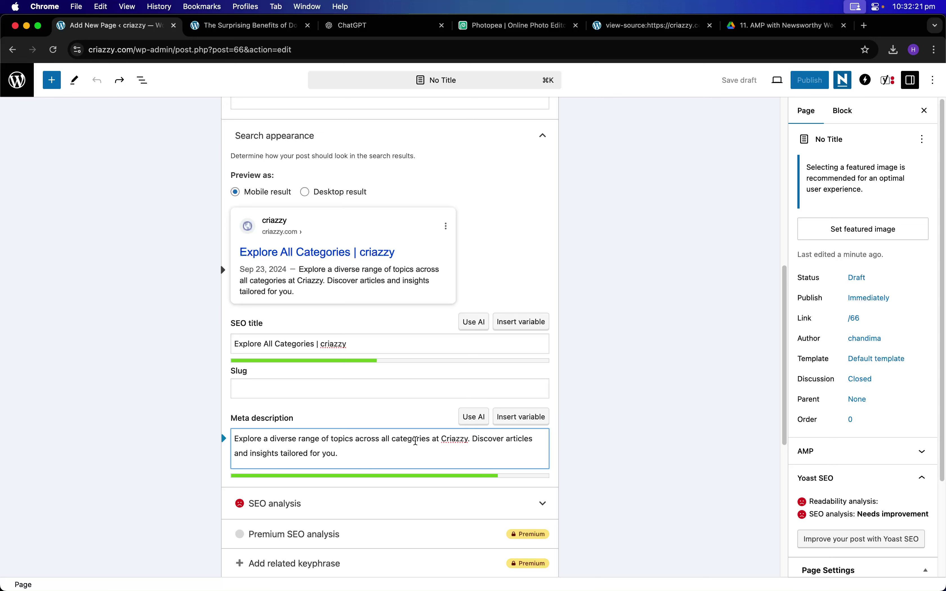
pyautogui.click(676, 445)
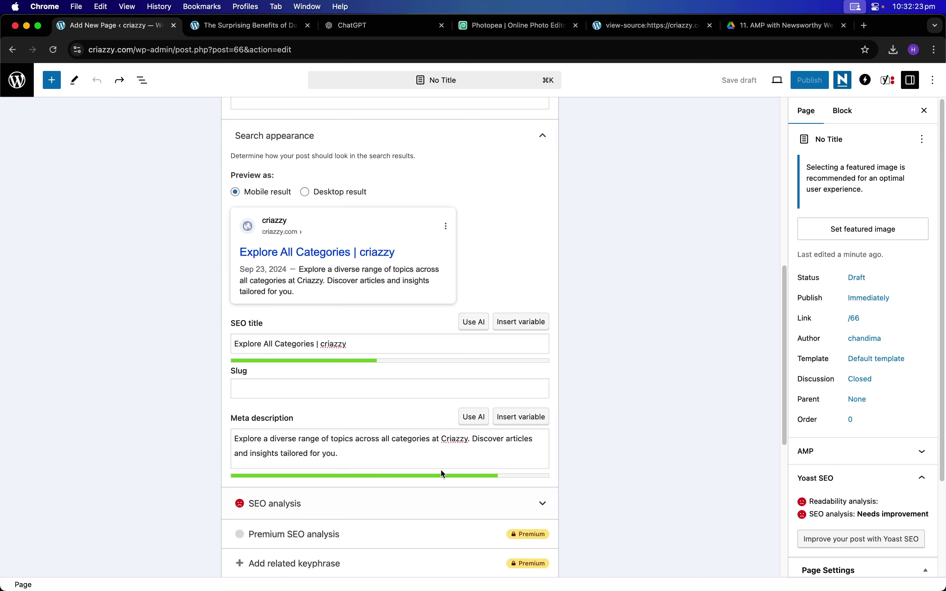
pyautogui.click(342, 395)
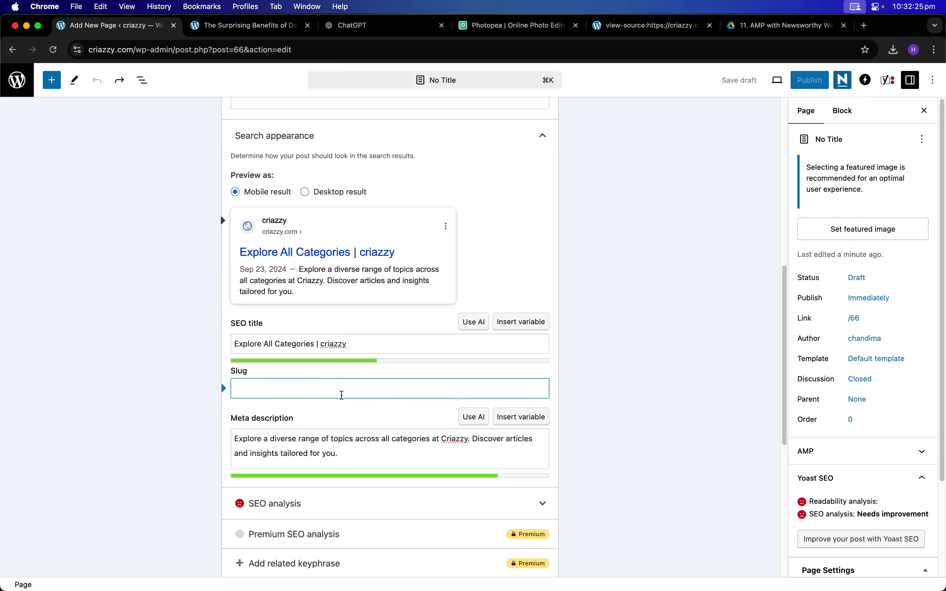
pyautogui.press('super+v')
pyautogui.press('super+z')
pyautogui.doubleClick(333, 344)
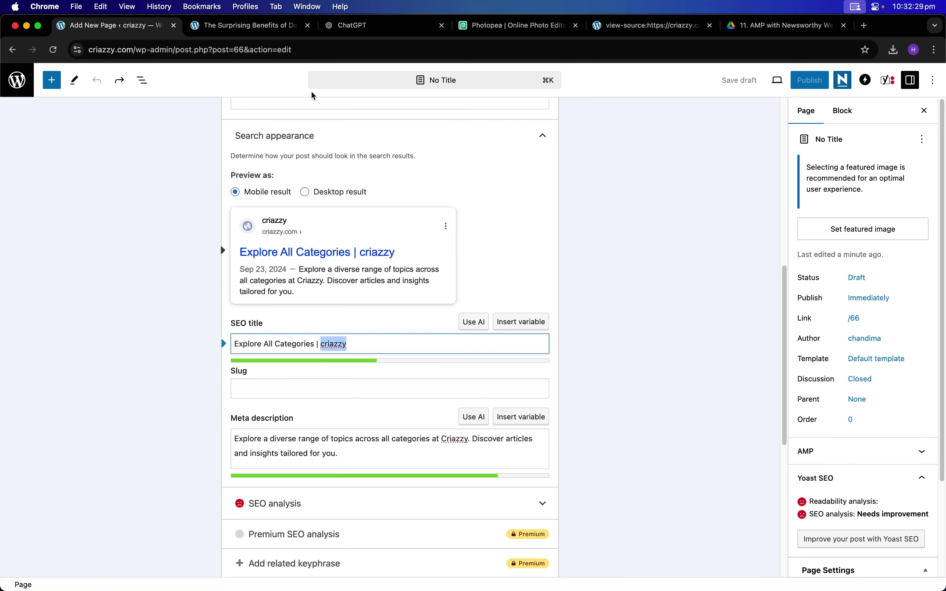
# - Copy "Categories" from the blog post's header menu, paste it in the address bar, copy all but its first letter, and return to WordPress
pyautogui.click(240, 34)
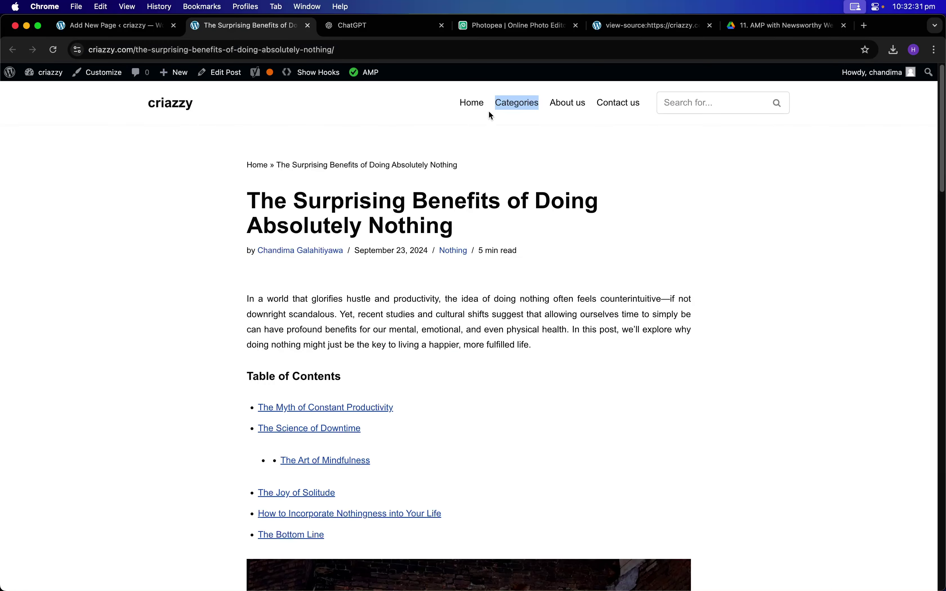
pyautogui.rightClick(515, 107)
pyautogui.click(520, 199)
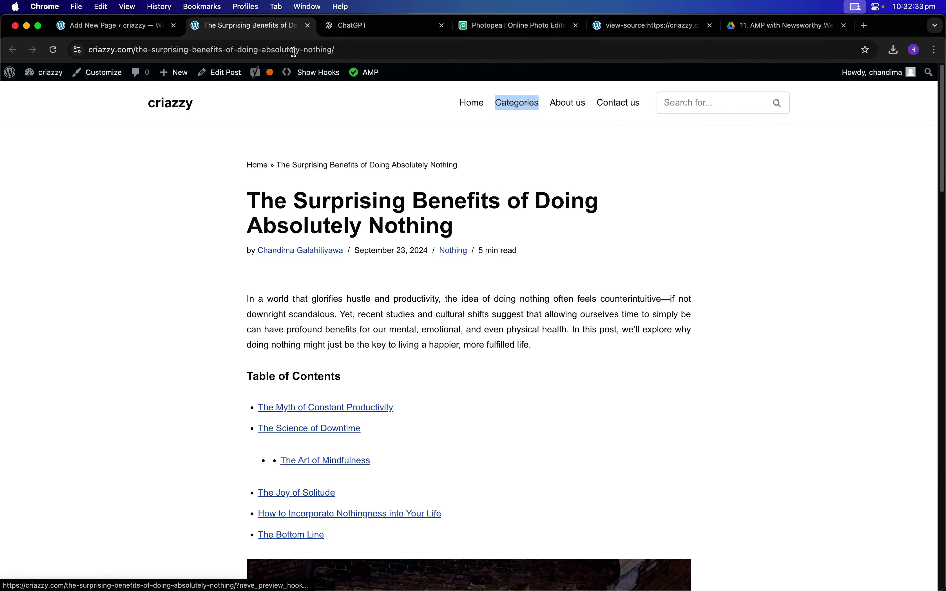
pyautogui.click(280, 47)
pyautogui.press('super+v')
pyautogui.press('Left')
pyautogui.press('Left')
pyautogui.press('Left')
pyautogui.press('Left')
pyautogui.press('Left')
pyautogui.press('Left')
pyautogui.press('Left')
pyautogui.press('Left')
pyautogui.press('Left')
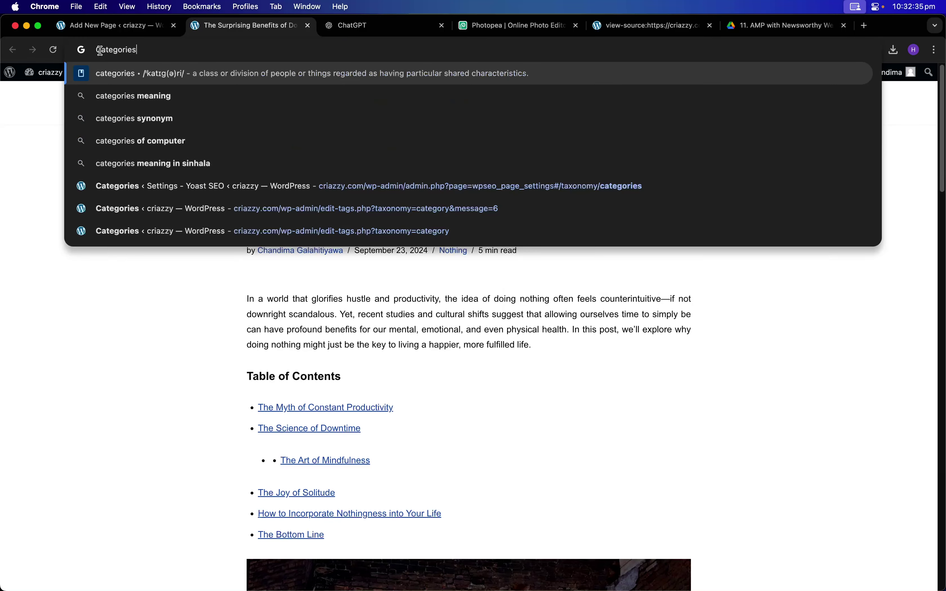
pyautogui.press('shift+super+Right')
pyautogui.hotkey('ctrl', 'shift', 'Tab')
# - Set the page's slug to "categories", keeping "Explore All Categories | criazzy" as the SEO title
pyautogui.write('c')
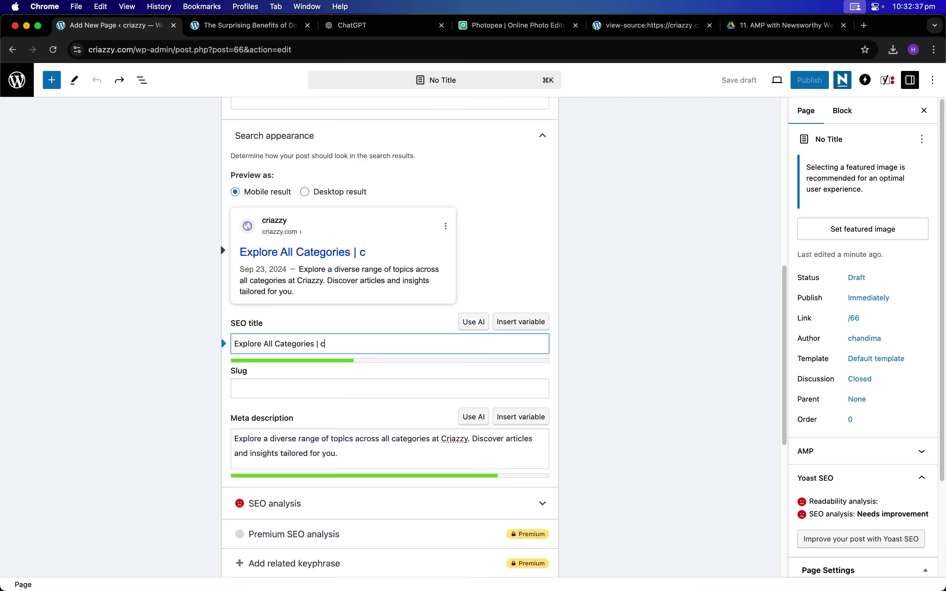
pyautogui.press('super+z')
pyautogui.click(346, 388)
pyautogui.write('c')
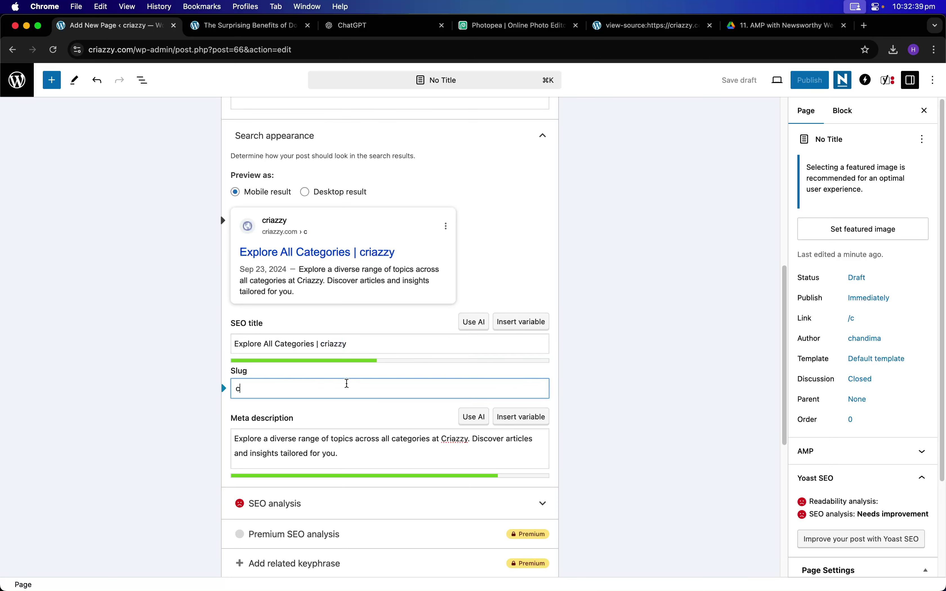
pyautogui.press('super+v')
pyautogui.click(631, 389)
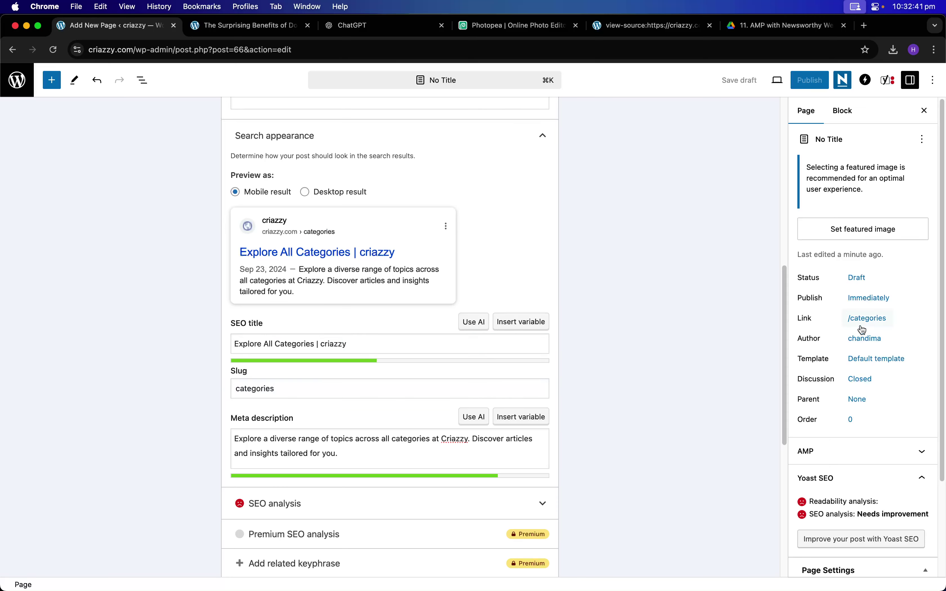
# - Collapse the Schema Exclude section beneath the Yoast SEO settings after checking the page's link
pyautogui.click(885, 319)
pyautogui.click(884, 319)
pyautogui.scroll(-10, 674, 285)
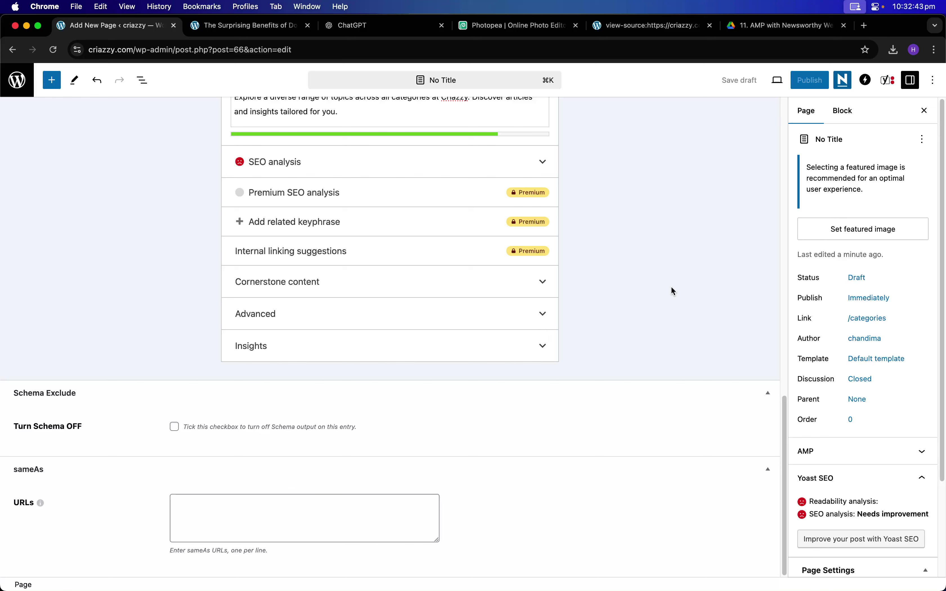
pyautogui.click(768, 393)
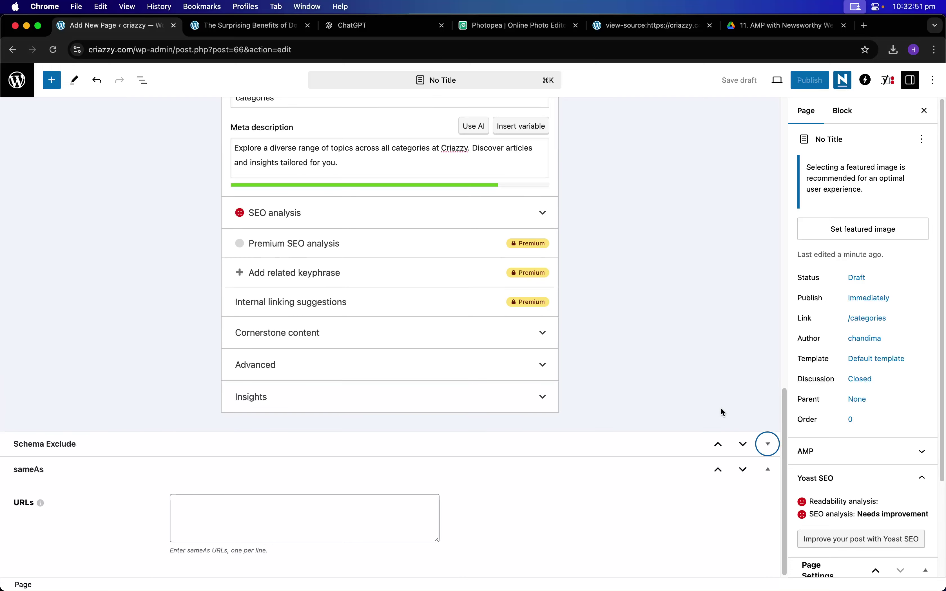
# - Collapse the sameAs and Yoast SEO sections beneath the page editor
pyautogui.click(769, 471)
pyautogui.scroll(20, 722, 453)
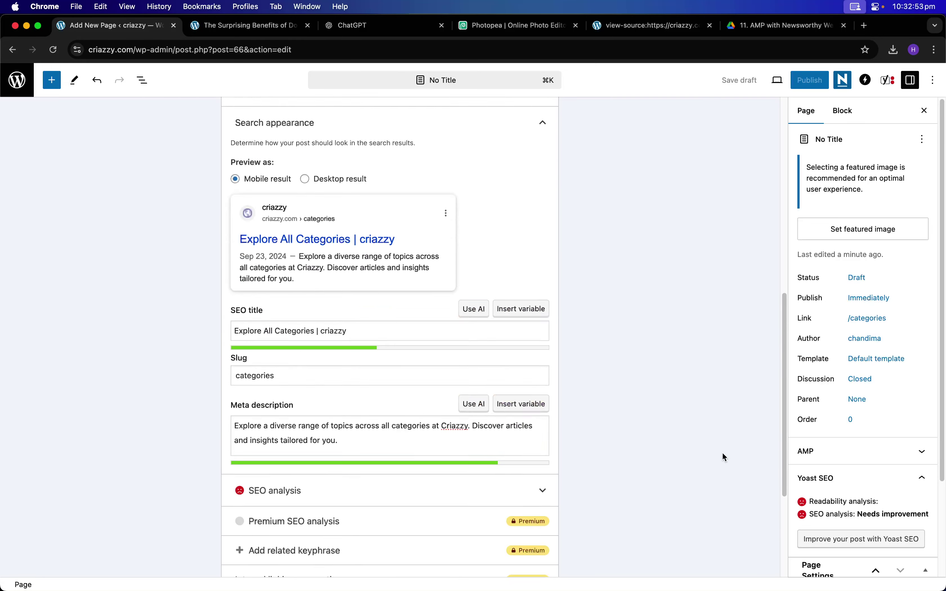
pyautogui.click(776, 464)
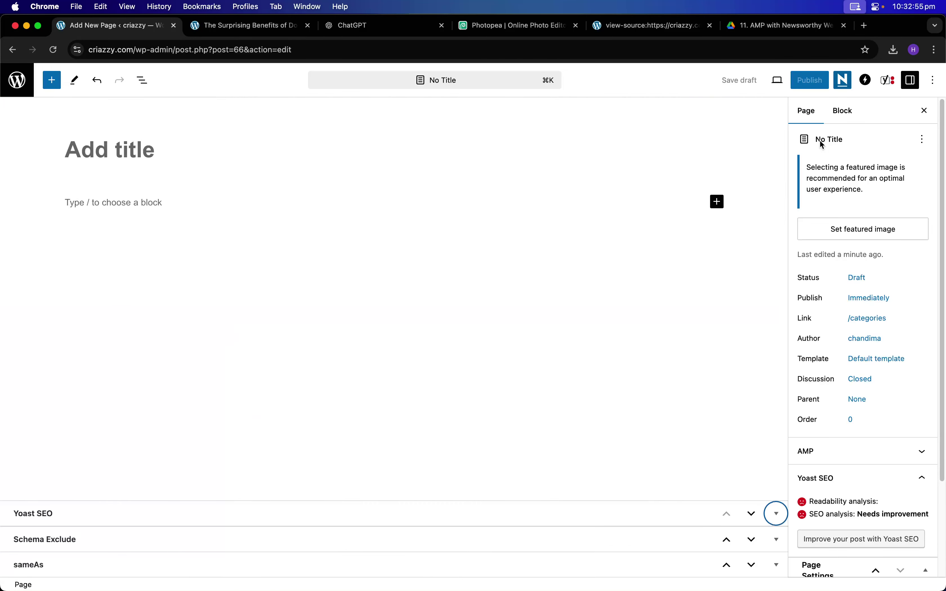
# - Title the page "Categories", using the full word copied from the blog post's header menu
pyautogui.click(196, 154)
pyautogui.press('super+v')
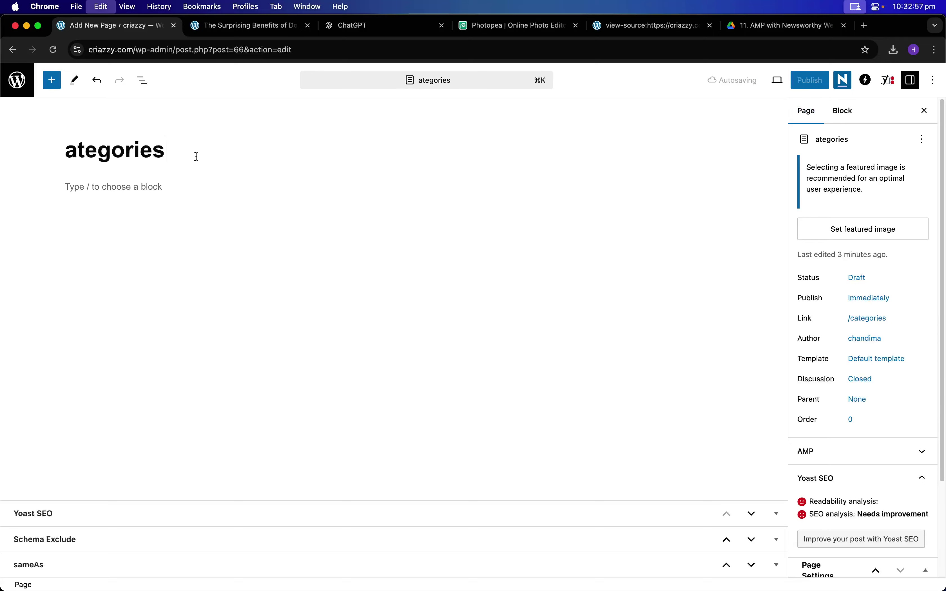
pyautogui.click(247, 26)
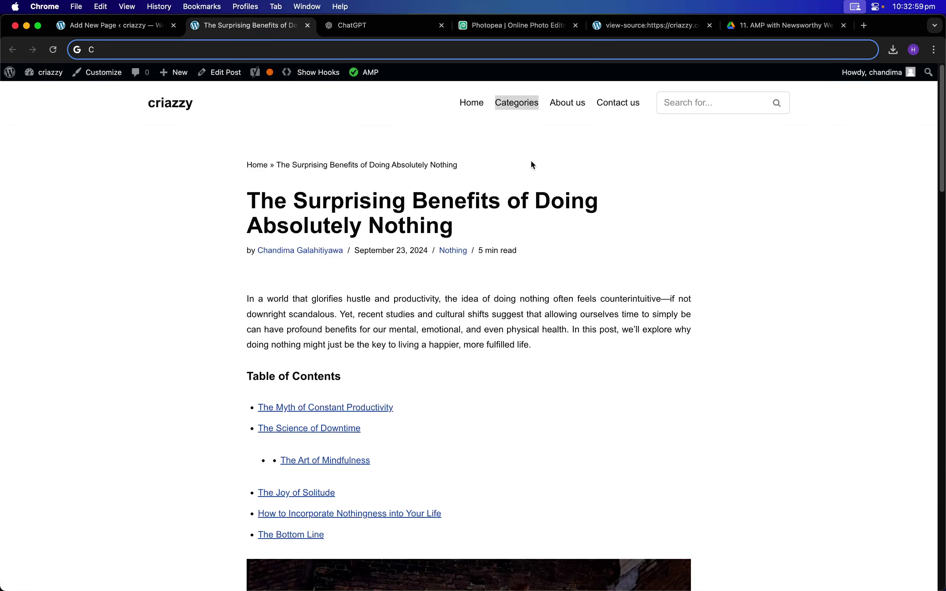
pyautogui.rightClick(522, 105)
pyautogui.click(549, 186)
pyautogui.click(80, 25)
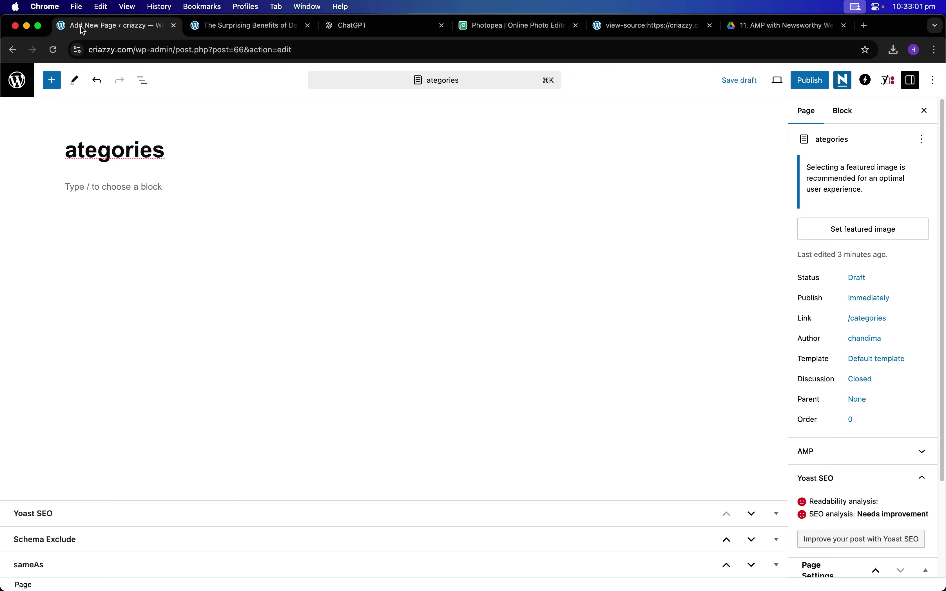
pyautogui.press('super+a')
pyautogui.press('super+v')
# - Insert a Categories List block in the page body and add an empty paragraph between it and the title
pyautogui.click(194, 193)
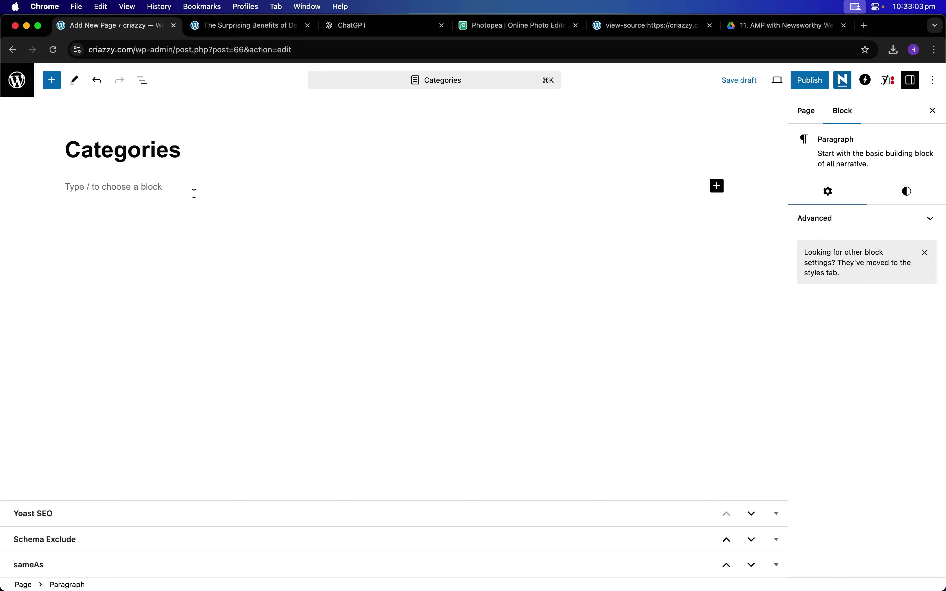
pyautogui.write('/ca')
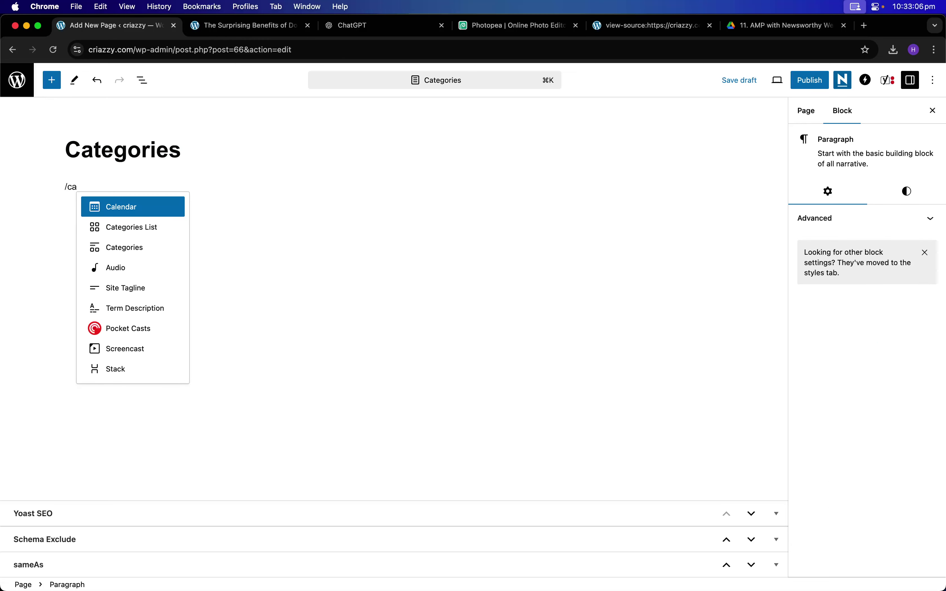
pyautogui.press('Down')
pyautogui.press('Return')
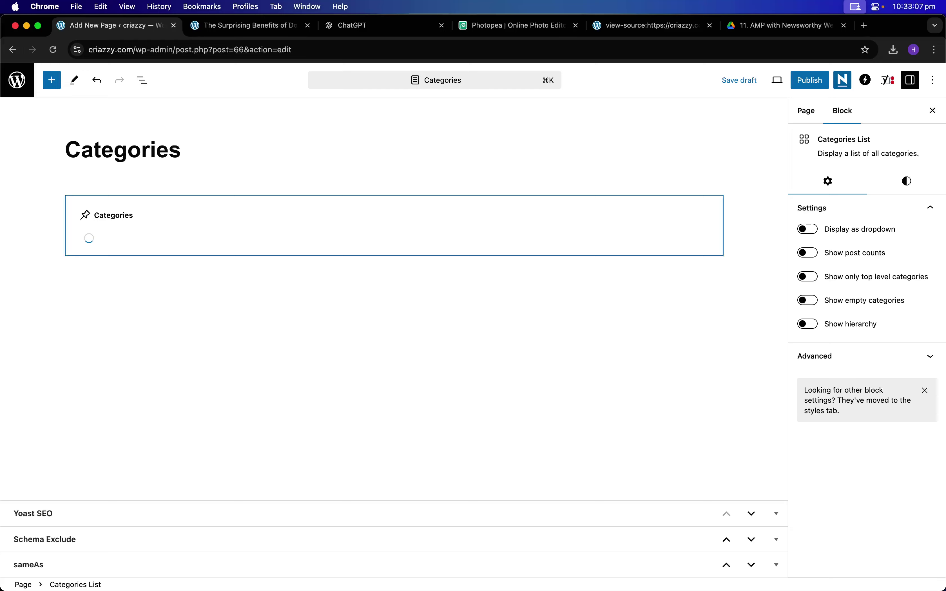
pyautogui.click(129, 292)
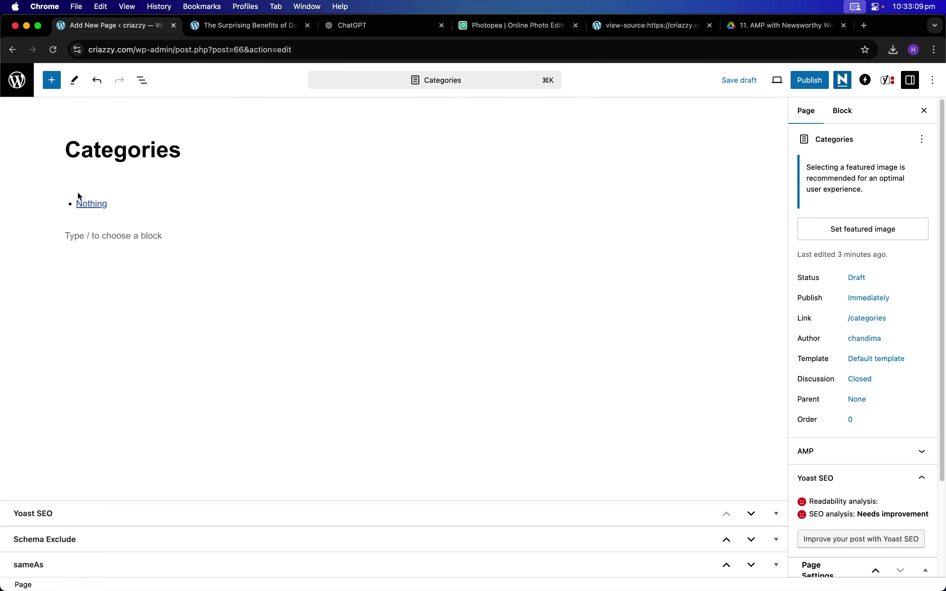
pyautogui.press('Return')
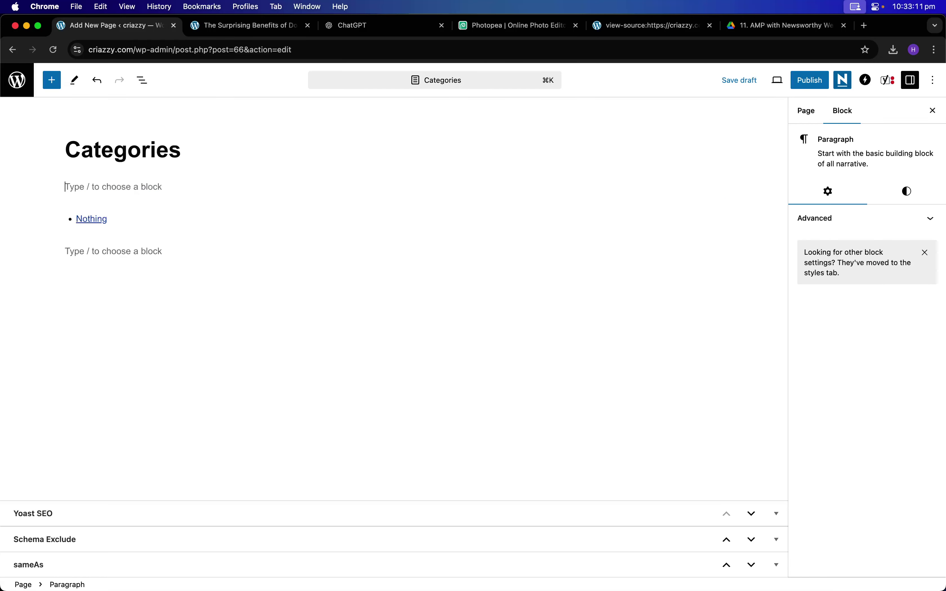
# - Copy the page title and start a ChatGPT message reading "Categories" description needed, with the title in quotation marks and a line break after it
pyautogui.doubleClick(155, 146)
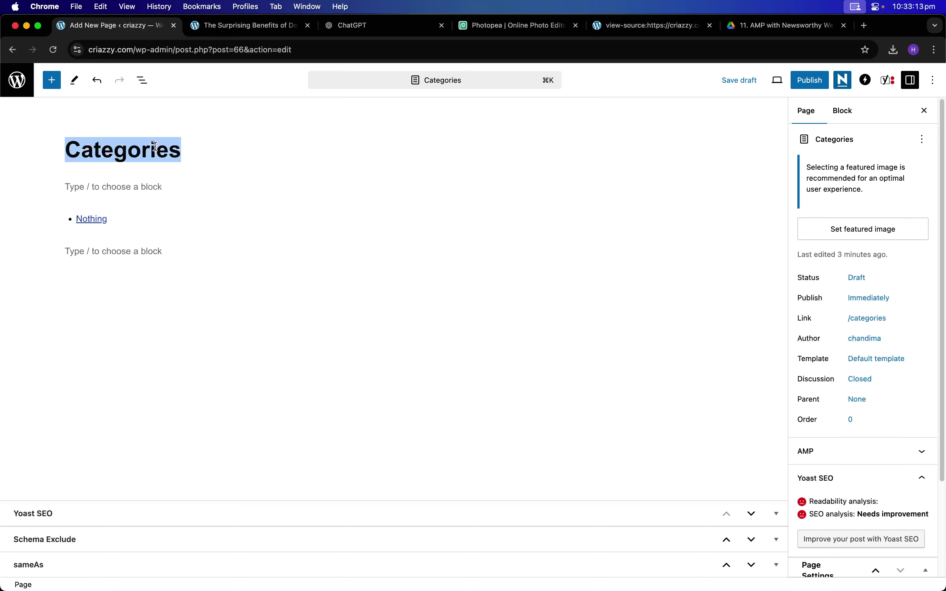
pyautogui.click(246, 25)
pyautogui.click(352, 25)
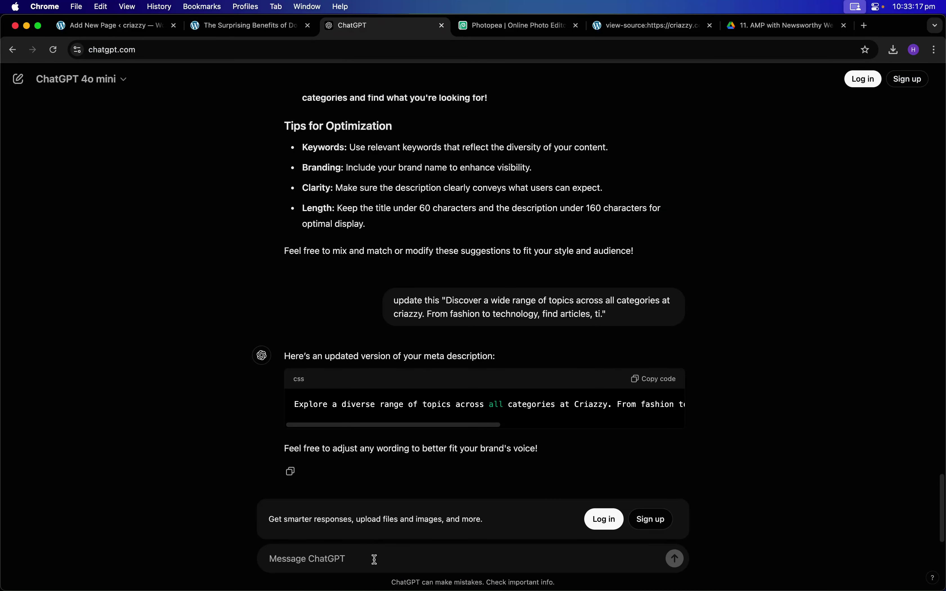
pyautogui.write('"')
pyautogui.press('super+v')
pyautogui.write('"')
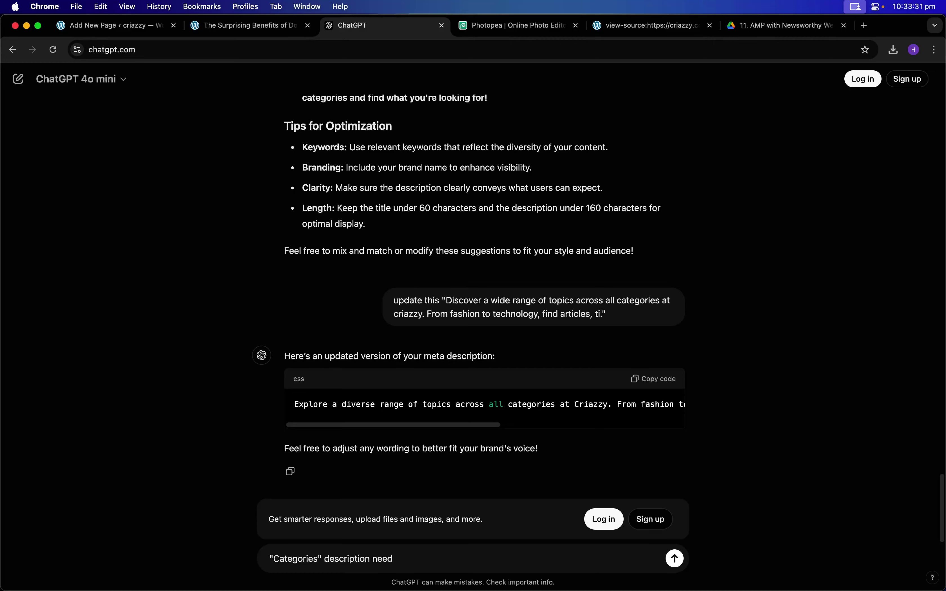
pyautogui.write('ed')
pyautogui.hotkey('shift', 'Return')
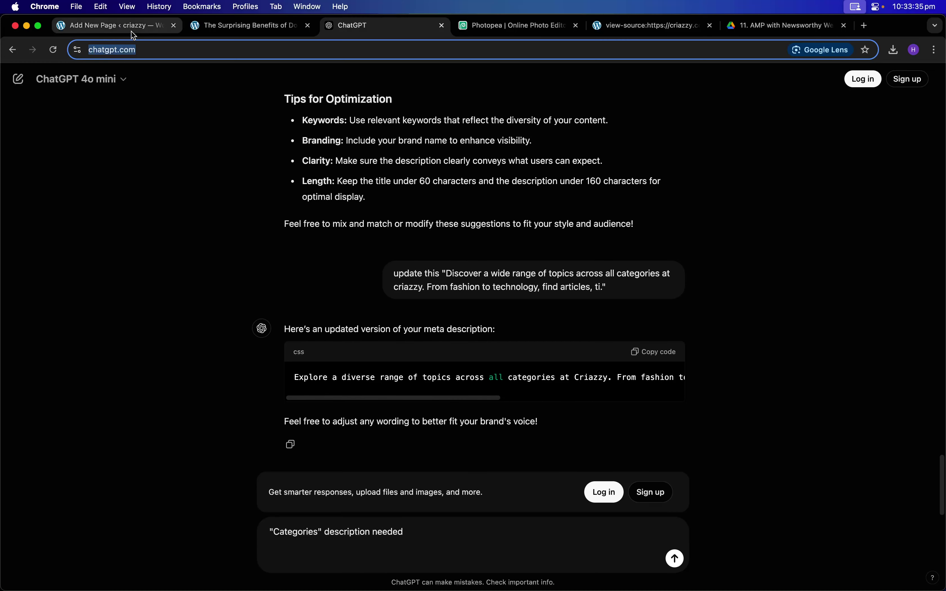
# - Copy the page's meta description from the Yoast SEO settings, add it in quotation marks to the ChatGPT message, and send it
pyautogui.click(117, 26)
pyautogui.click(116, 501)
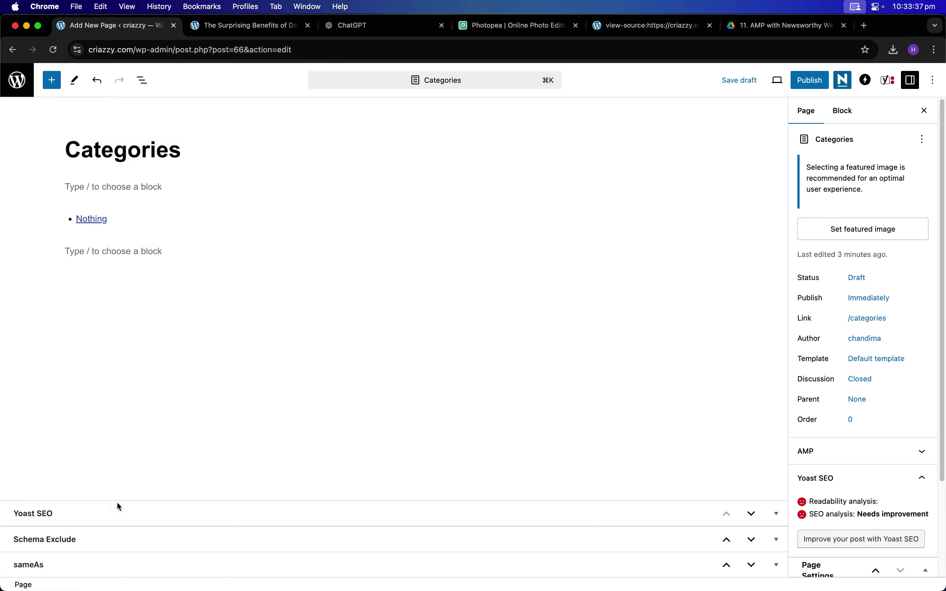
pyautogui.scroll(-10, 192, 484)
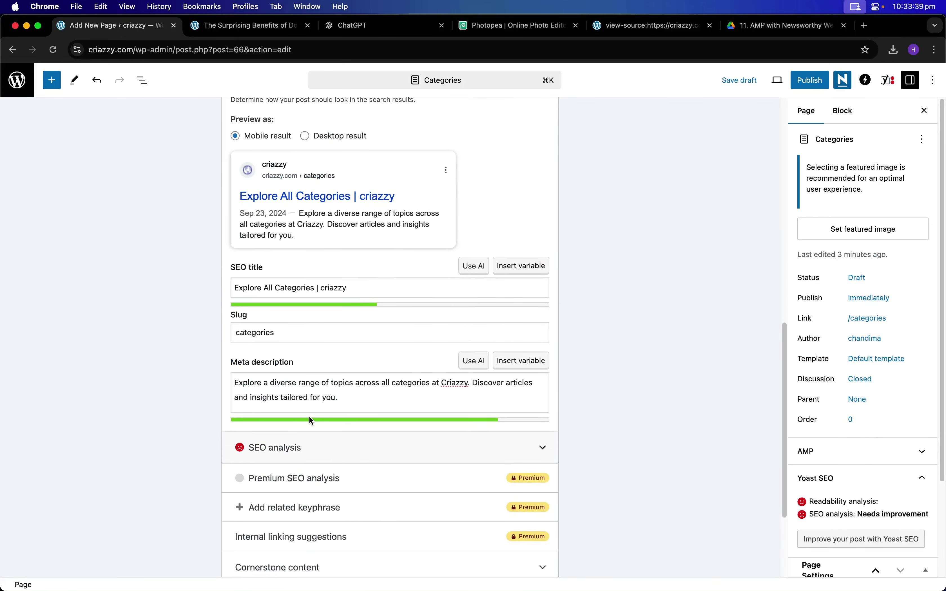
pyautogui.click(328, 395)
pyautogui.press('super+a')
pyautogui.click(364, 26)
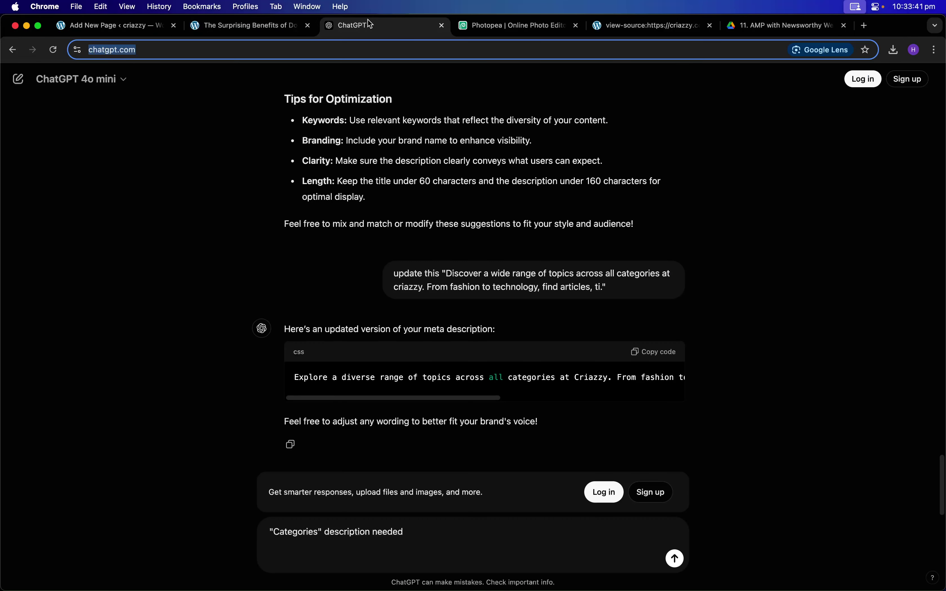
pyautogui.click(368, 560)
pyautogui.press('super+v')
pyautogui.press('Return')
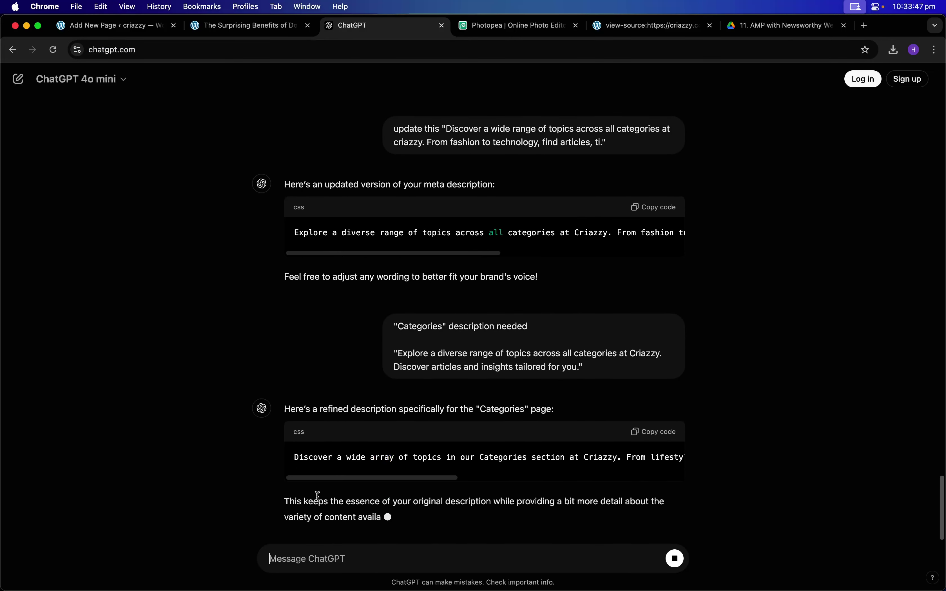
# - Copy ChatGPT's refined Categories description and paste it into the empty paragraph above the categories list in WordPress
pyautogui.moveTo(357, 464); pyautogui.dragTo(619, 474)
pyautogui.click(648, 418)
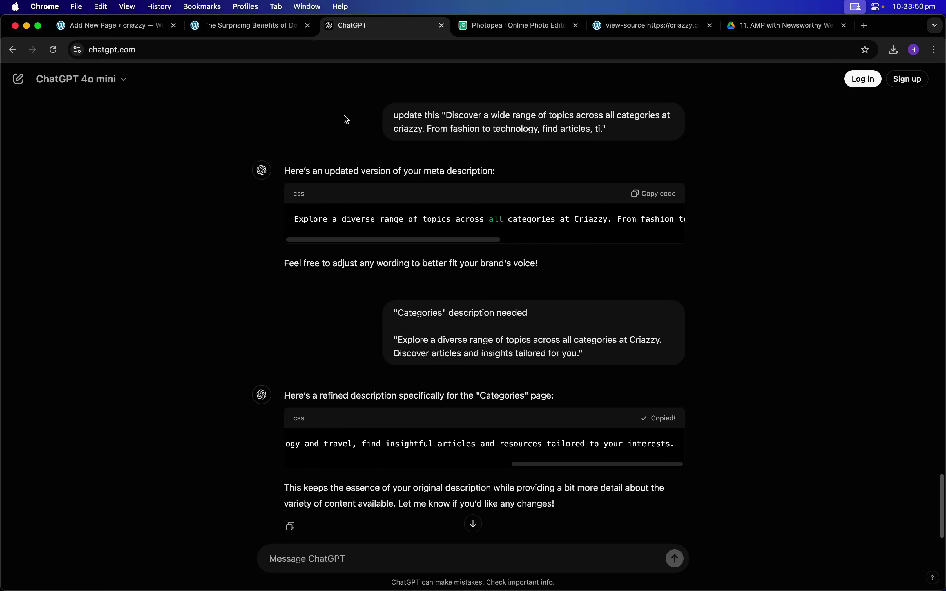
pyautogui.click(129, 27)
pyautogui.scroll(15, 204, 179)
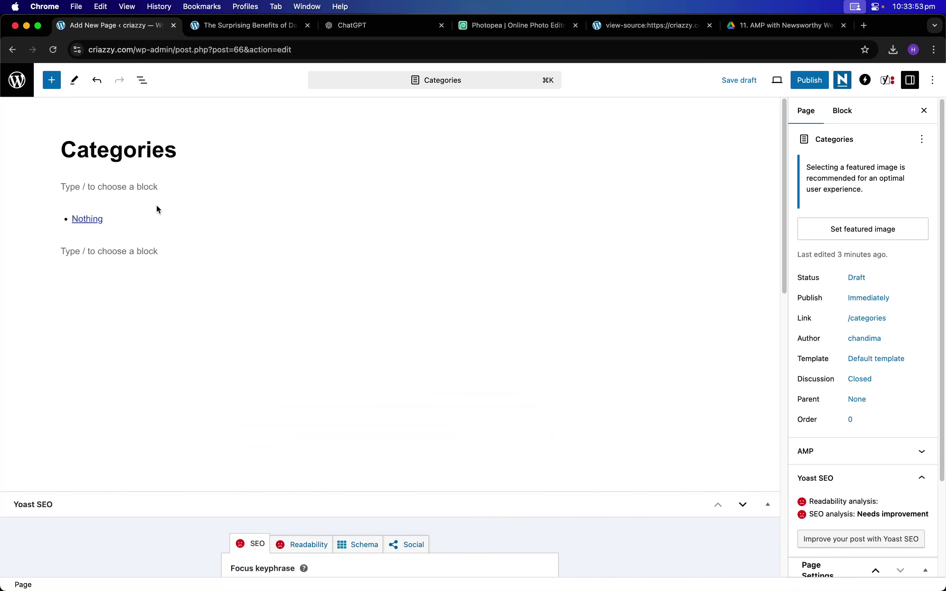
pyautogui.click(130, 183)
pyautogui.write('Discover a wide array of topics in our Categories section at Criazzy. From lifestyle and fashion to technology and travel, find insightful articles and resources tailored to your interests.')
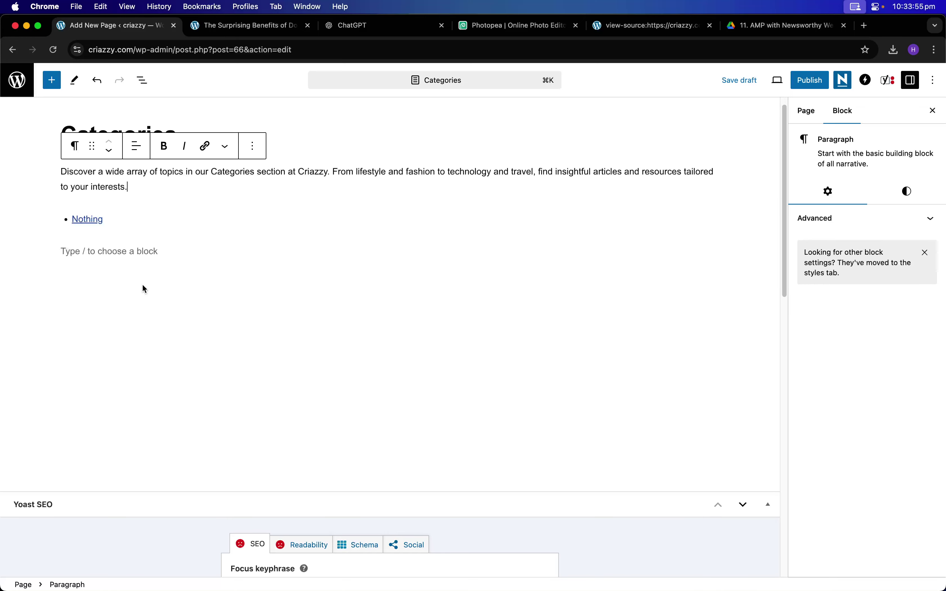
# - Publish the Categories page, then view it live and test the Categories link in the site's header menu
pyautogui.click(144, 258)
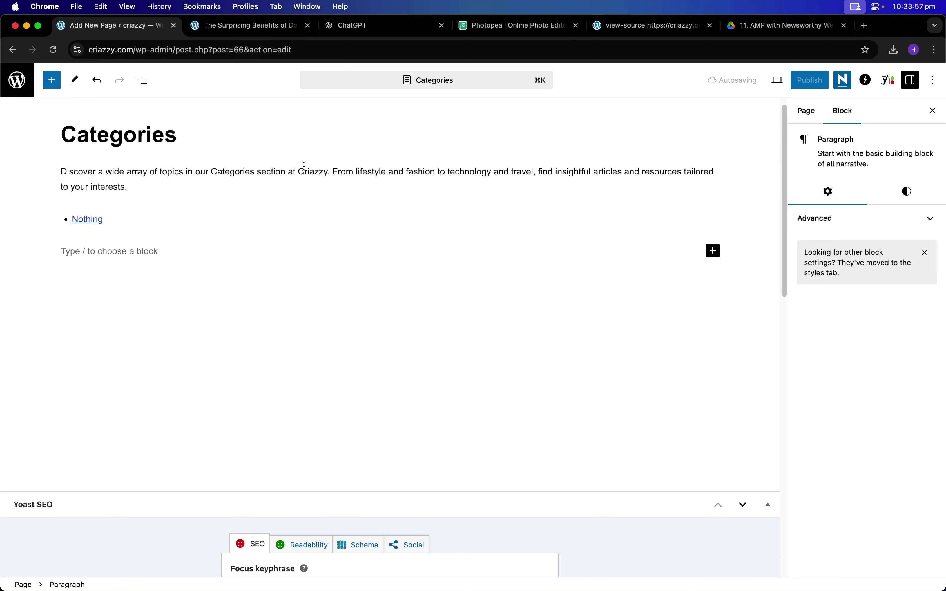
pyautogui.click(802, 81)
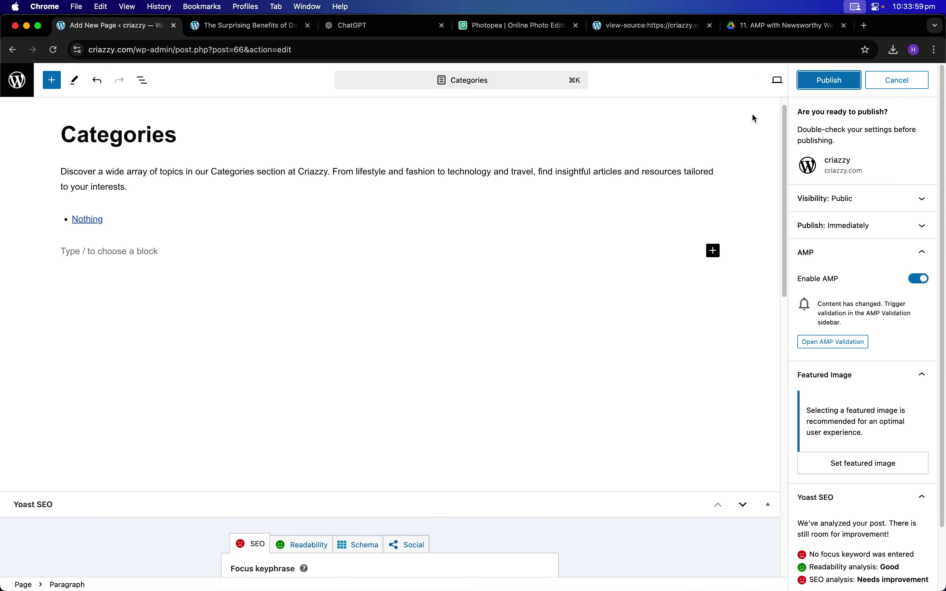
pyautogui.click(832, 87)
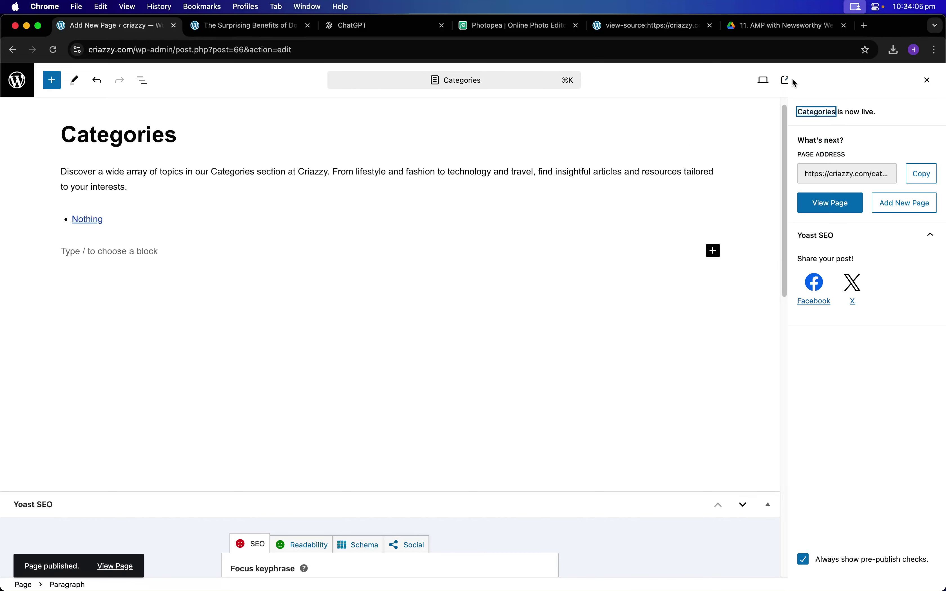
pyautogui.click(785, 83)
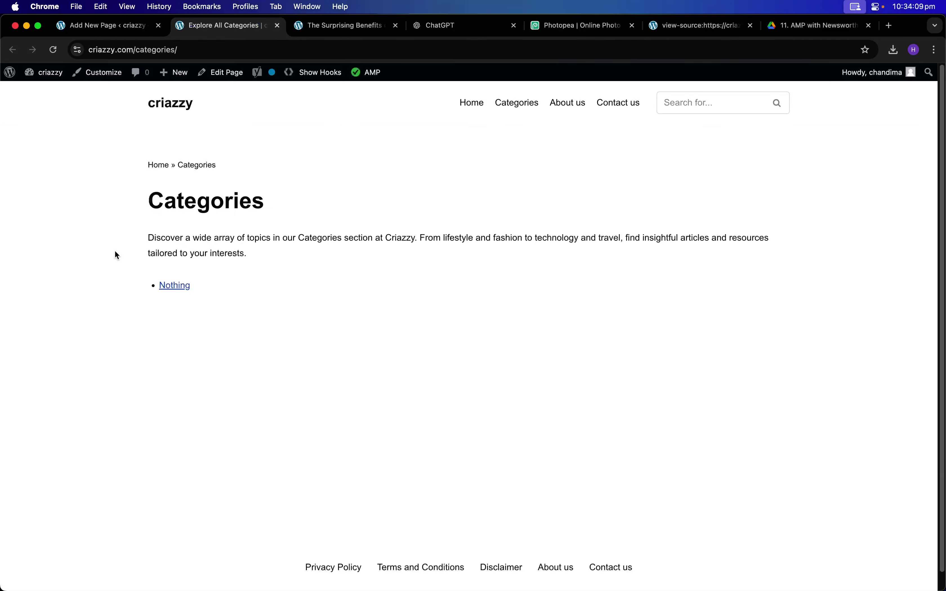
pyautogui.click(531, 109)
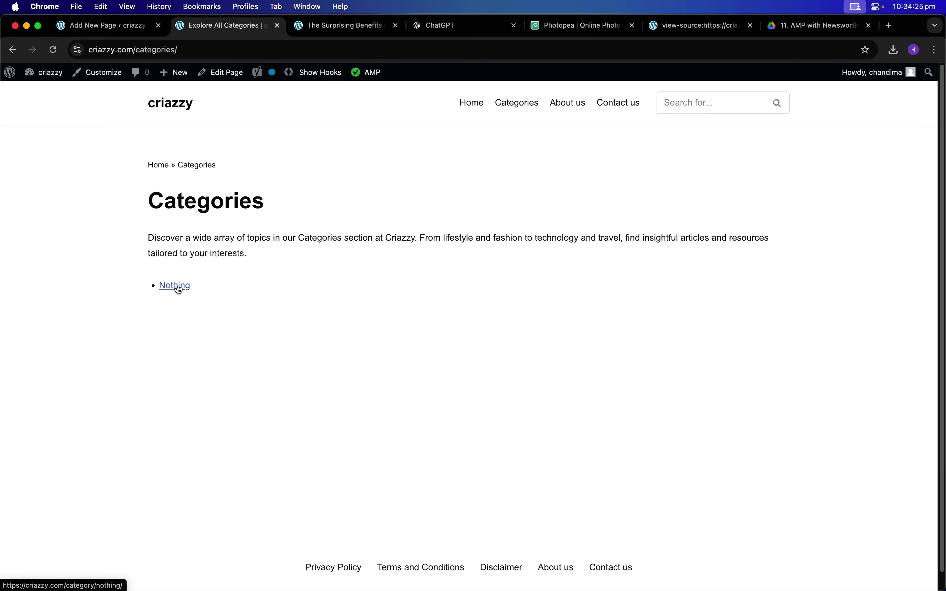
# - Go from the live site to the WordPress dashboard and open the post tags management page
pyautogui.moveTo(45, 73)
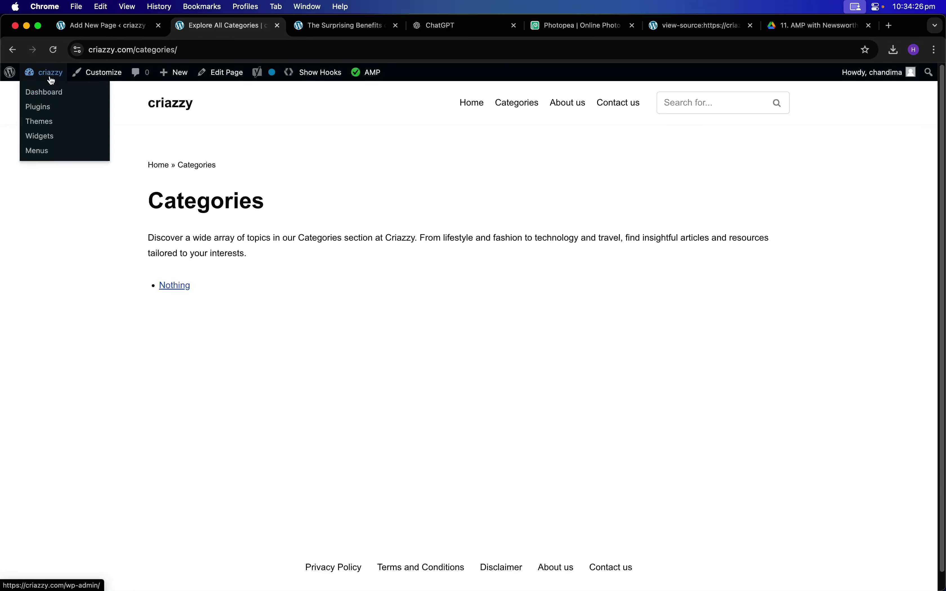
pyautogui.click(51, 98)
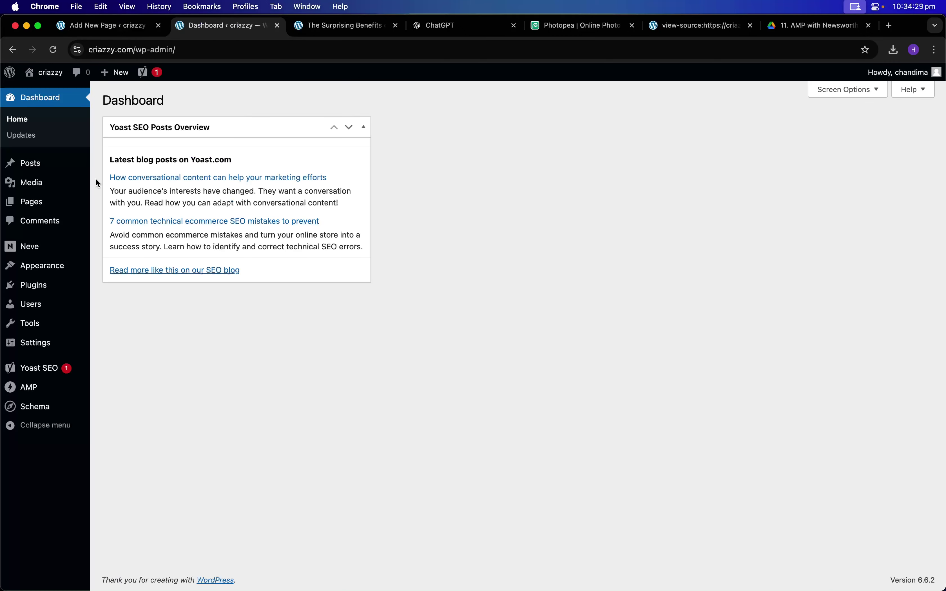
pyautogui.moveTo(39, 163)
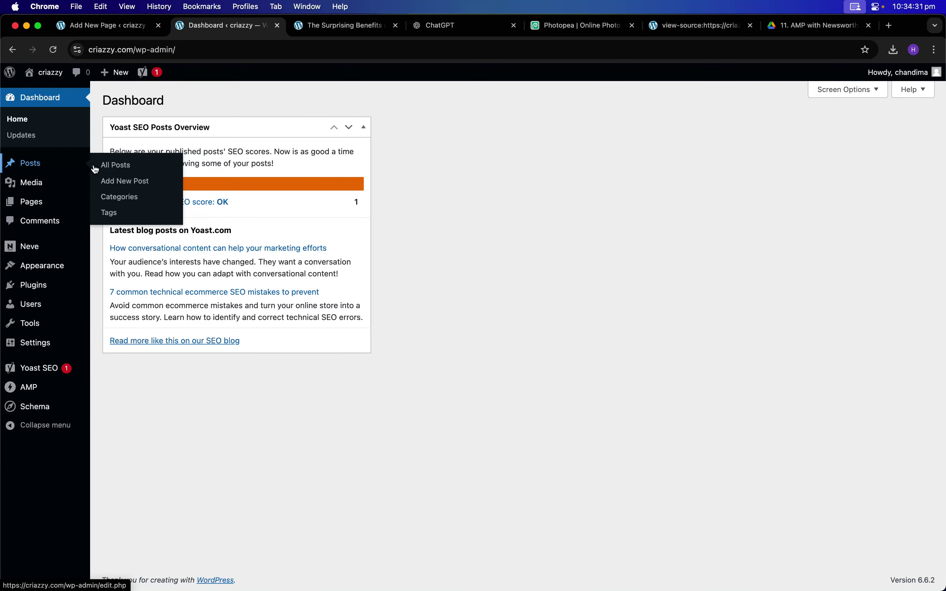
pyautogui.click(124, 213)
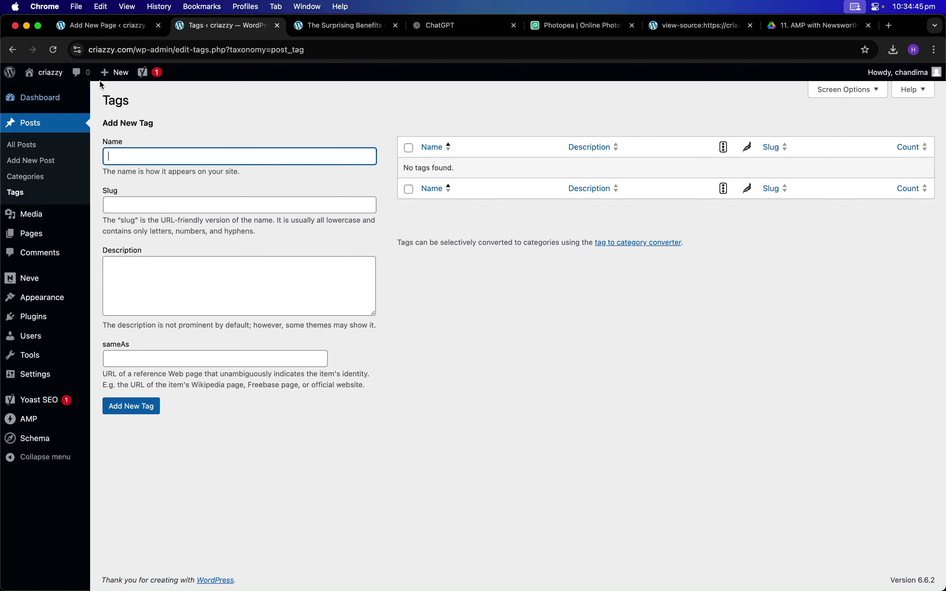
# - Remove the admin path from the page's address and load the criazzy.com home page
pyautogui.moveTo(137, 47); pyautogui.dragTo(382, 53)
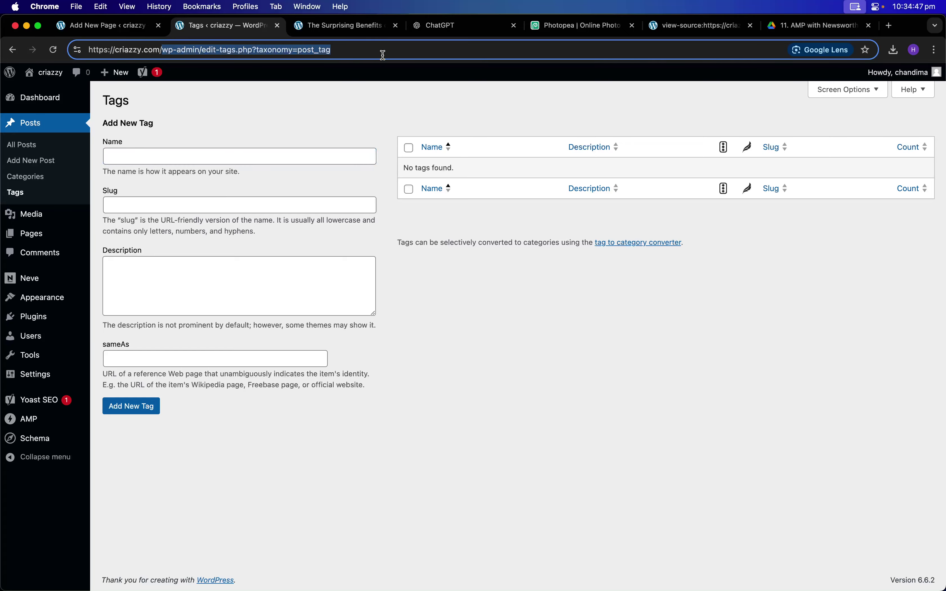
pyautogui.press('BackSpace')
pyautogui.press('Return')
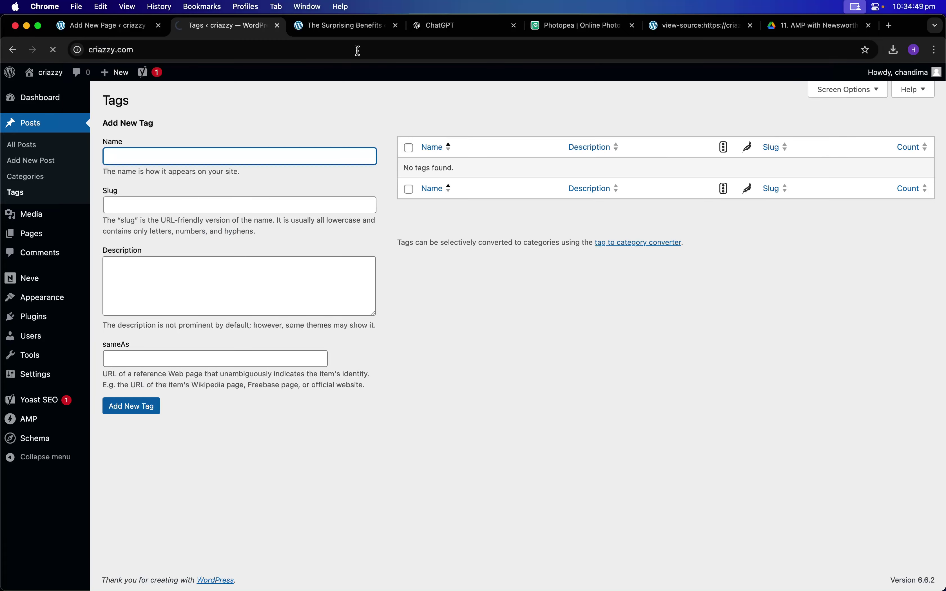